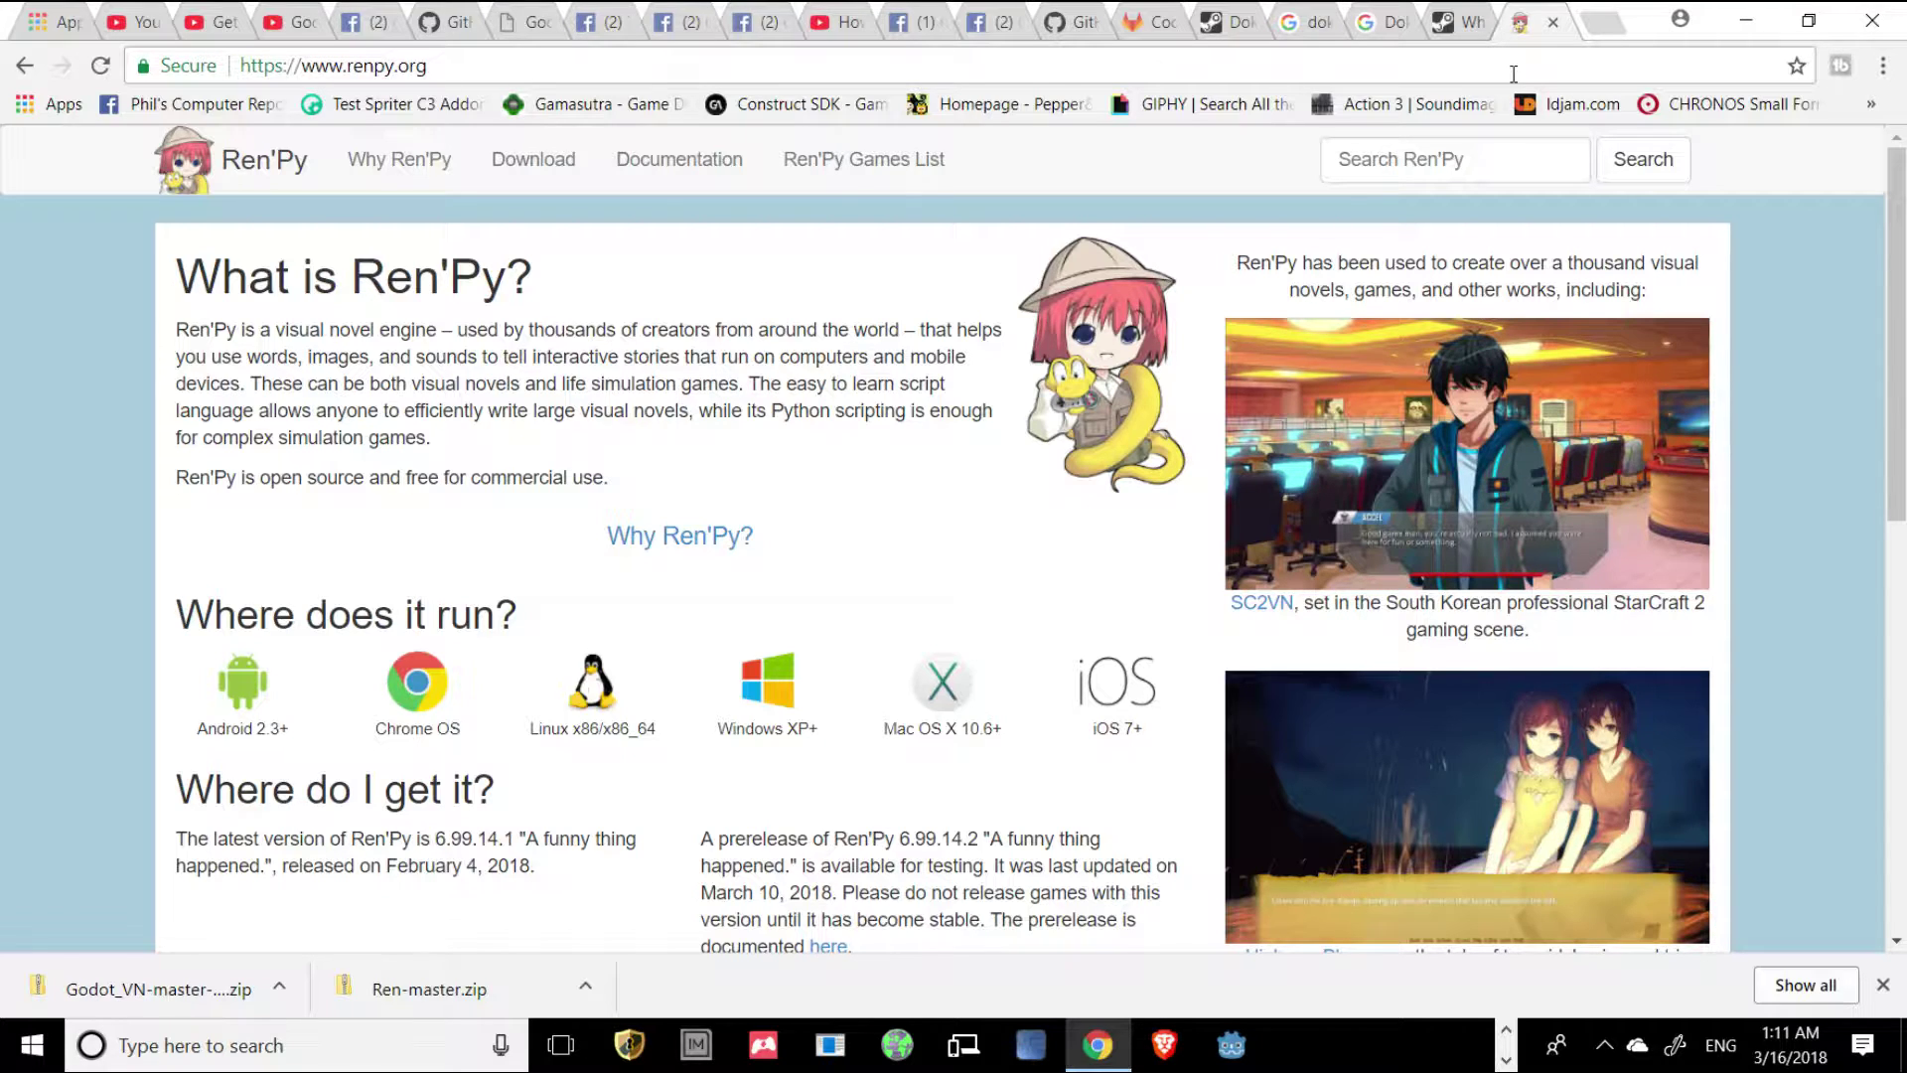
Scroll the GodotTIE group post down to the comment linking Godot VN and Ren.
click(971, 28)
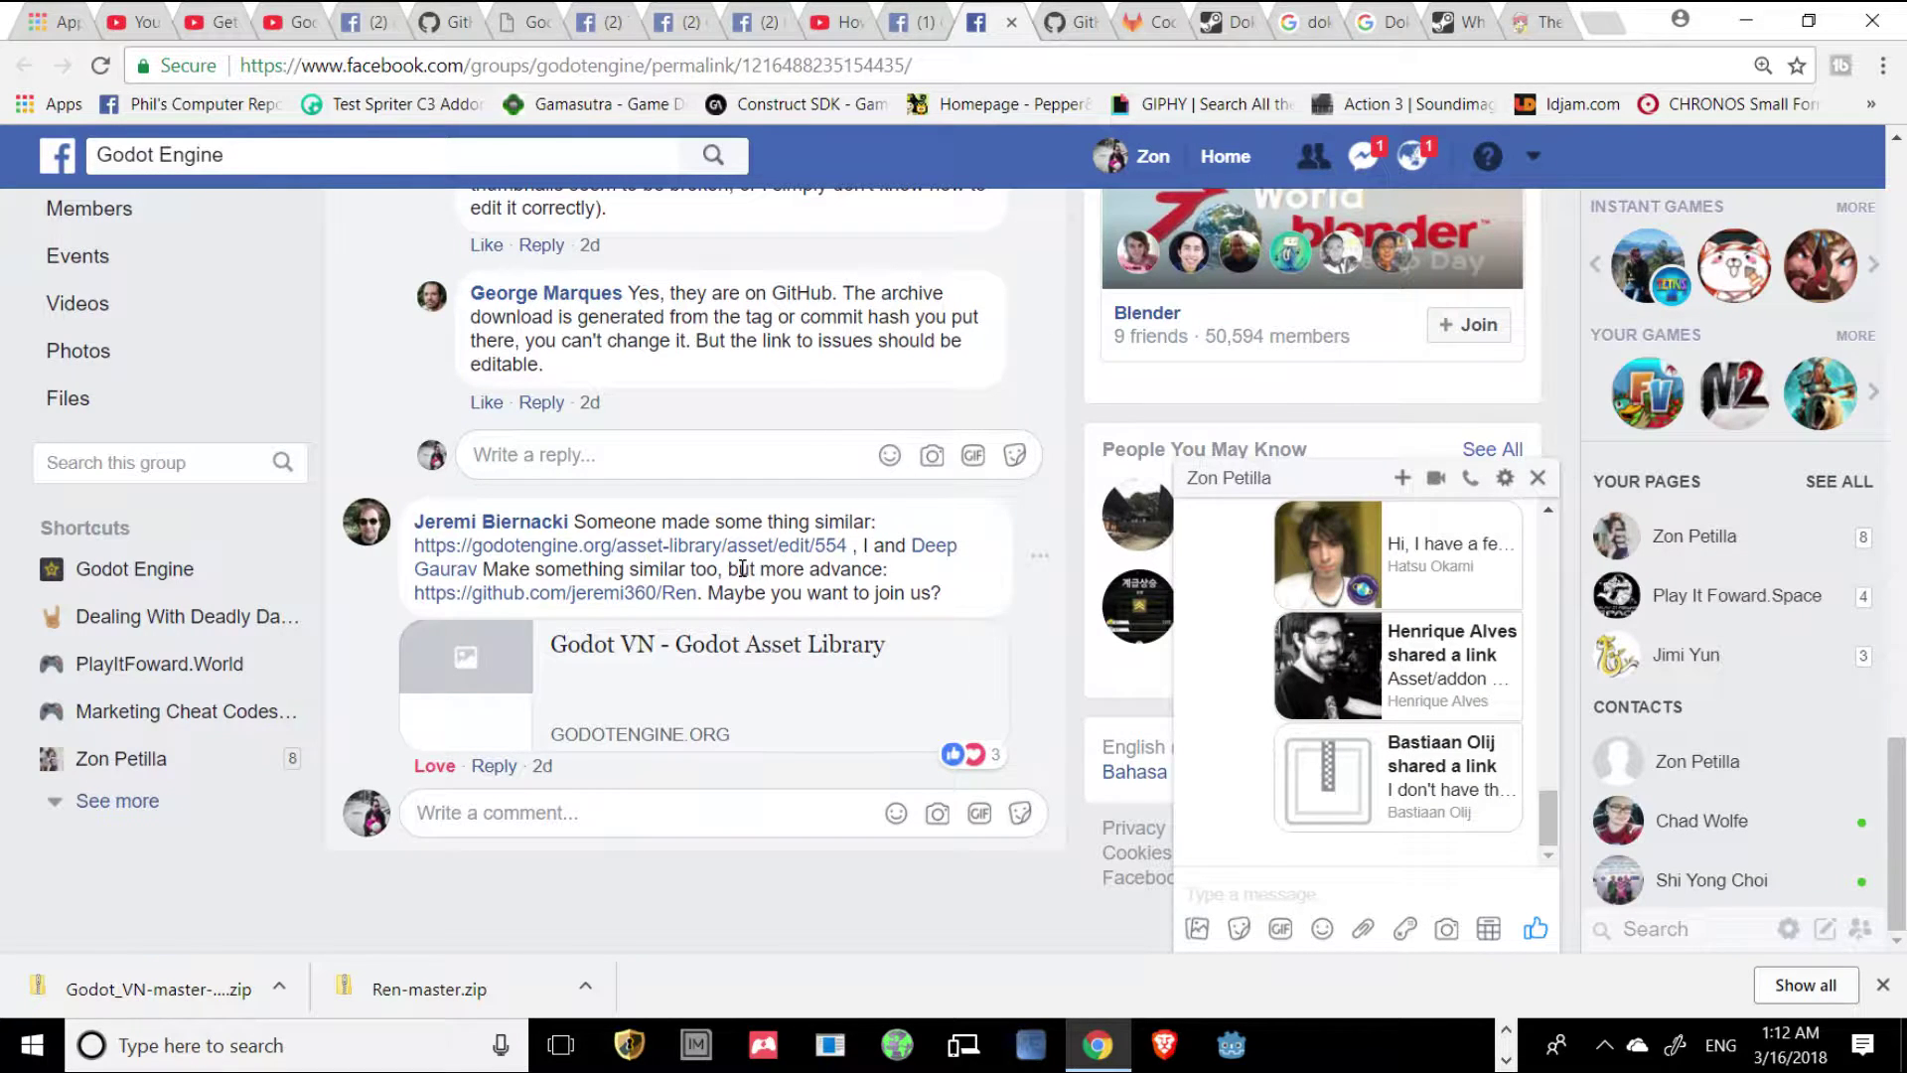
scroll(738, 568, up, 10)
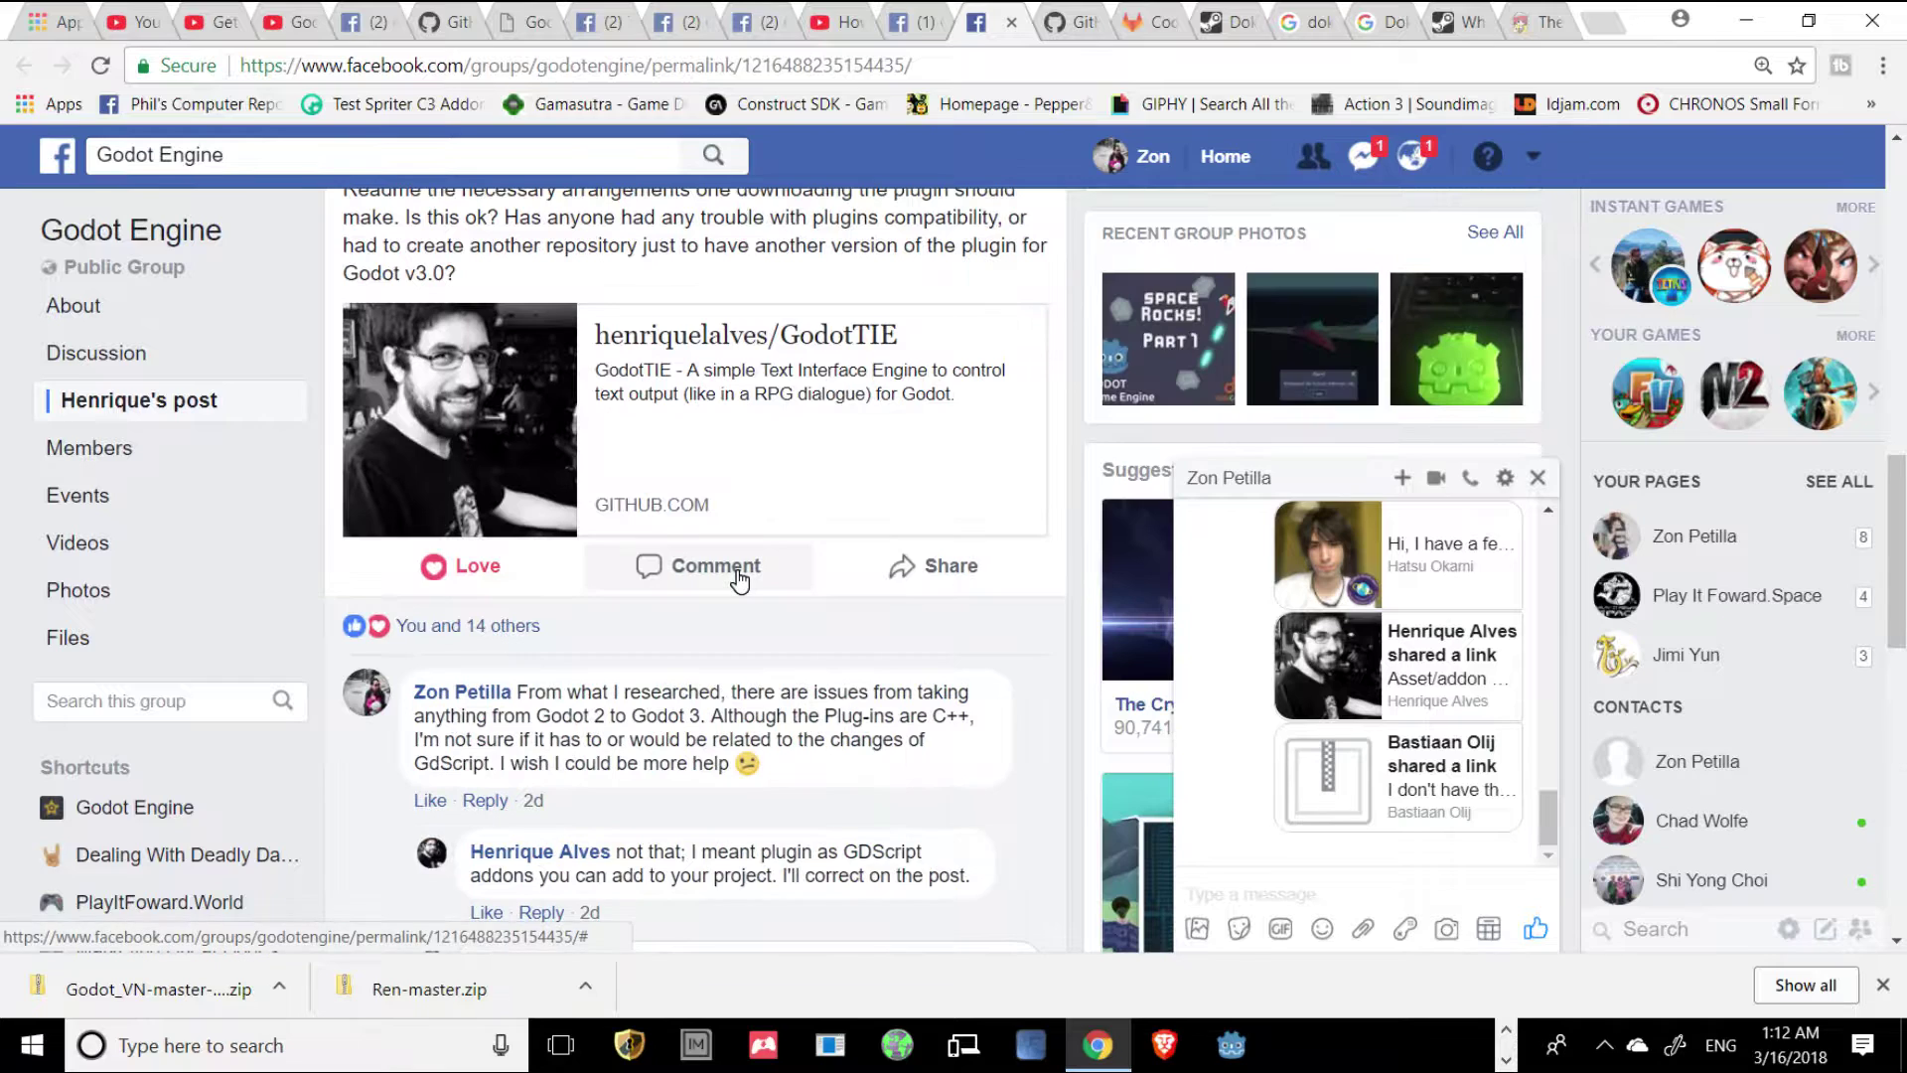
scroll(739, 578, up, 2)
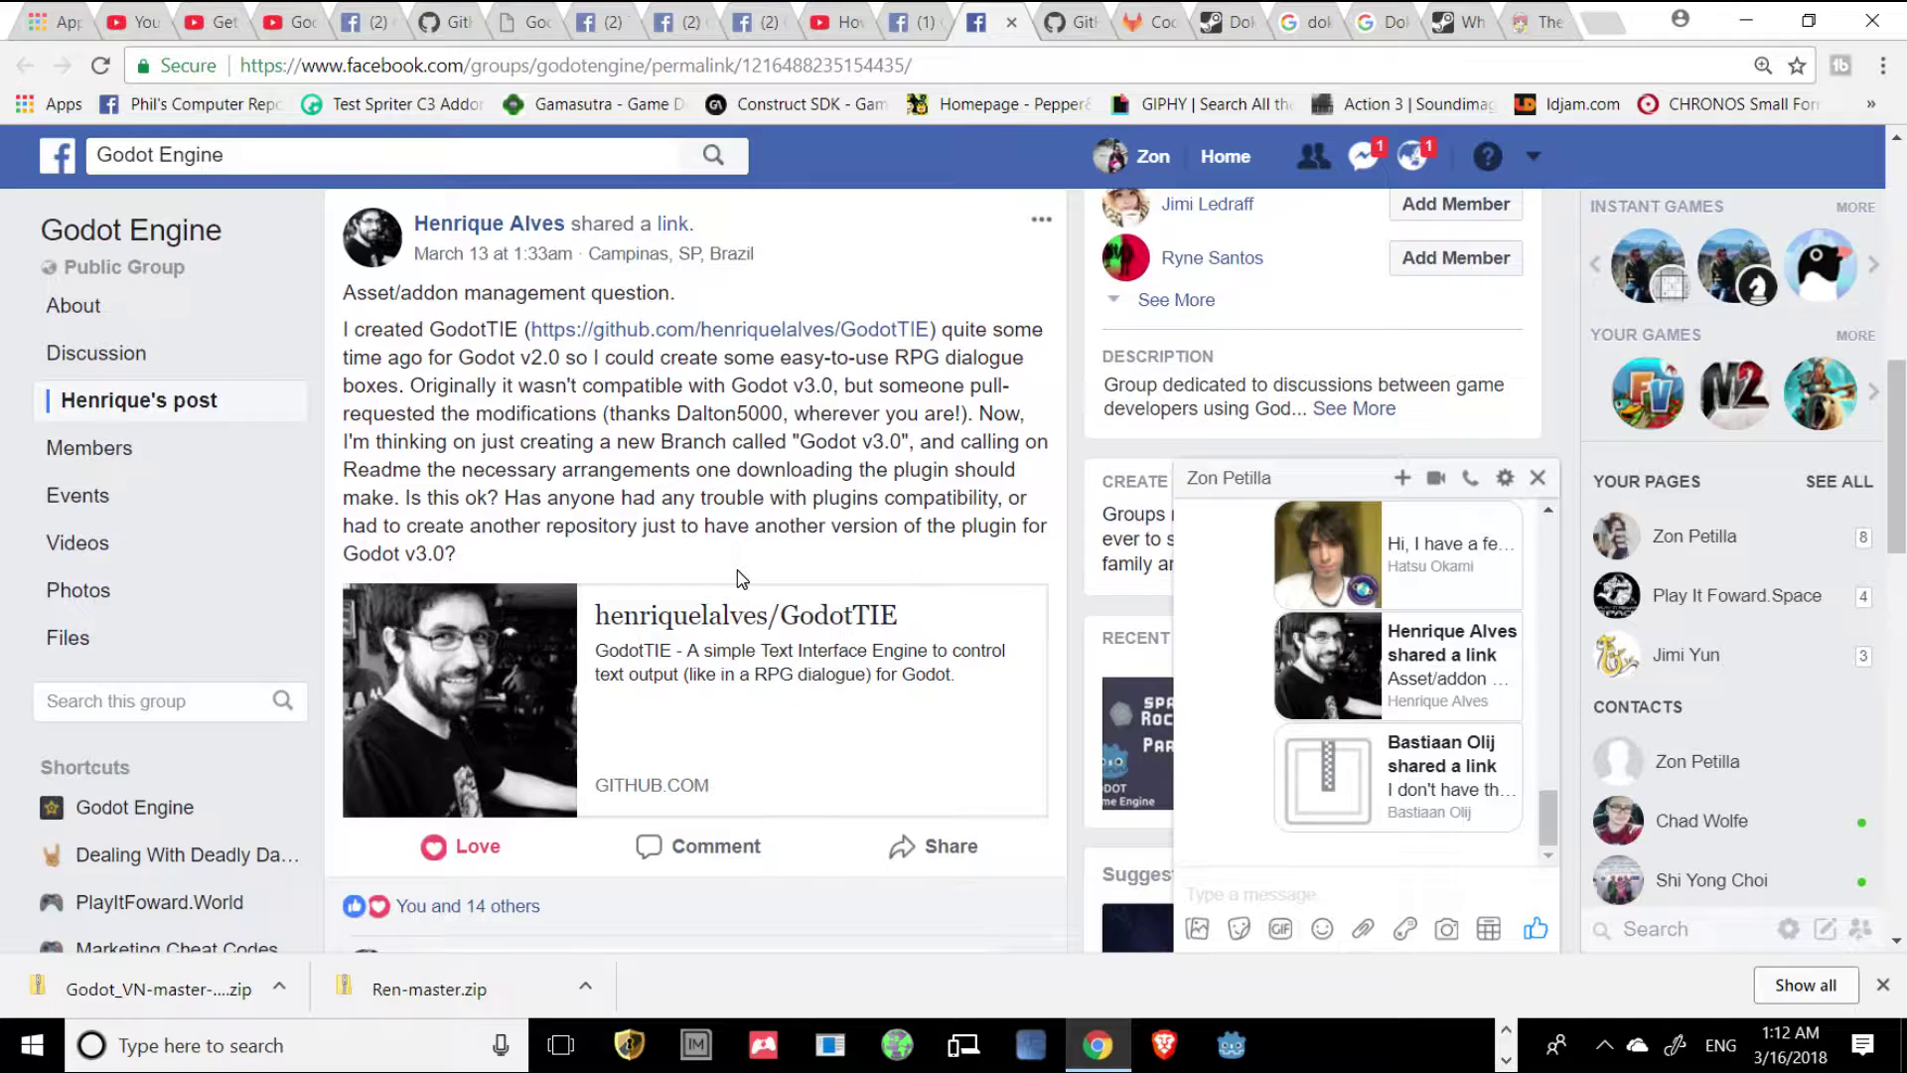
scroll(738, 579, down, 8)
scroll(688, 554, up, 8)
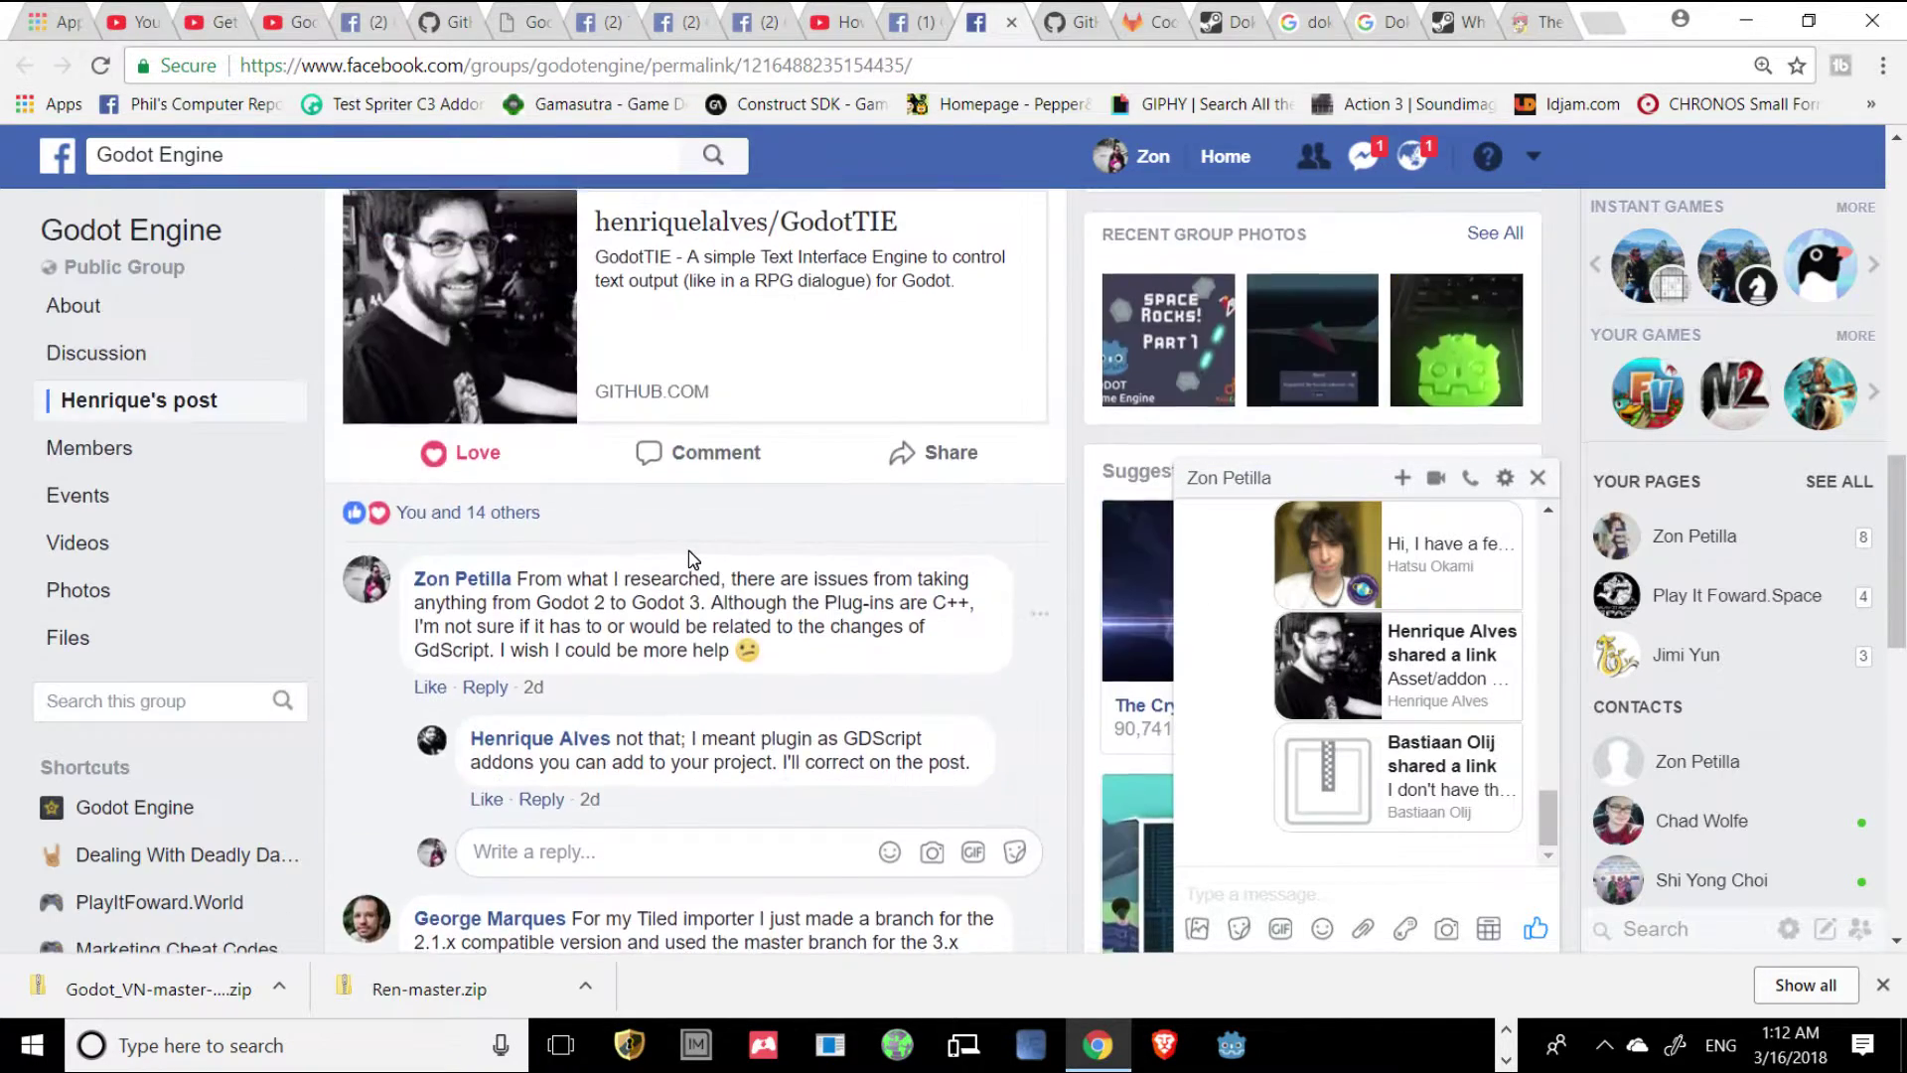
scroll(692, 559, down, 12)
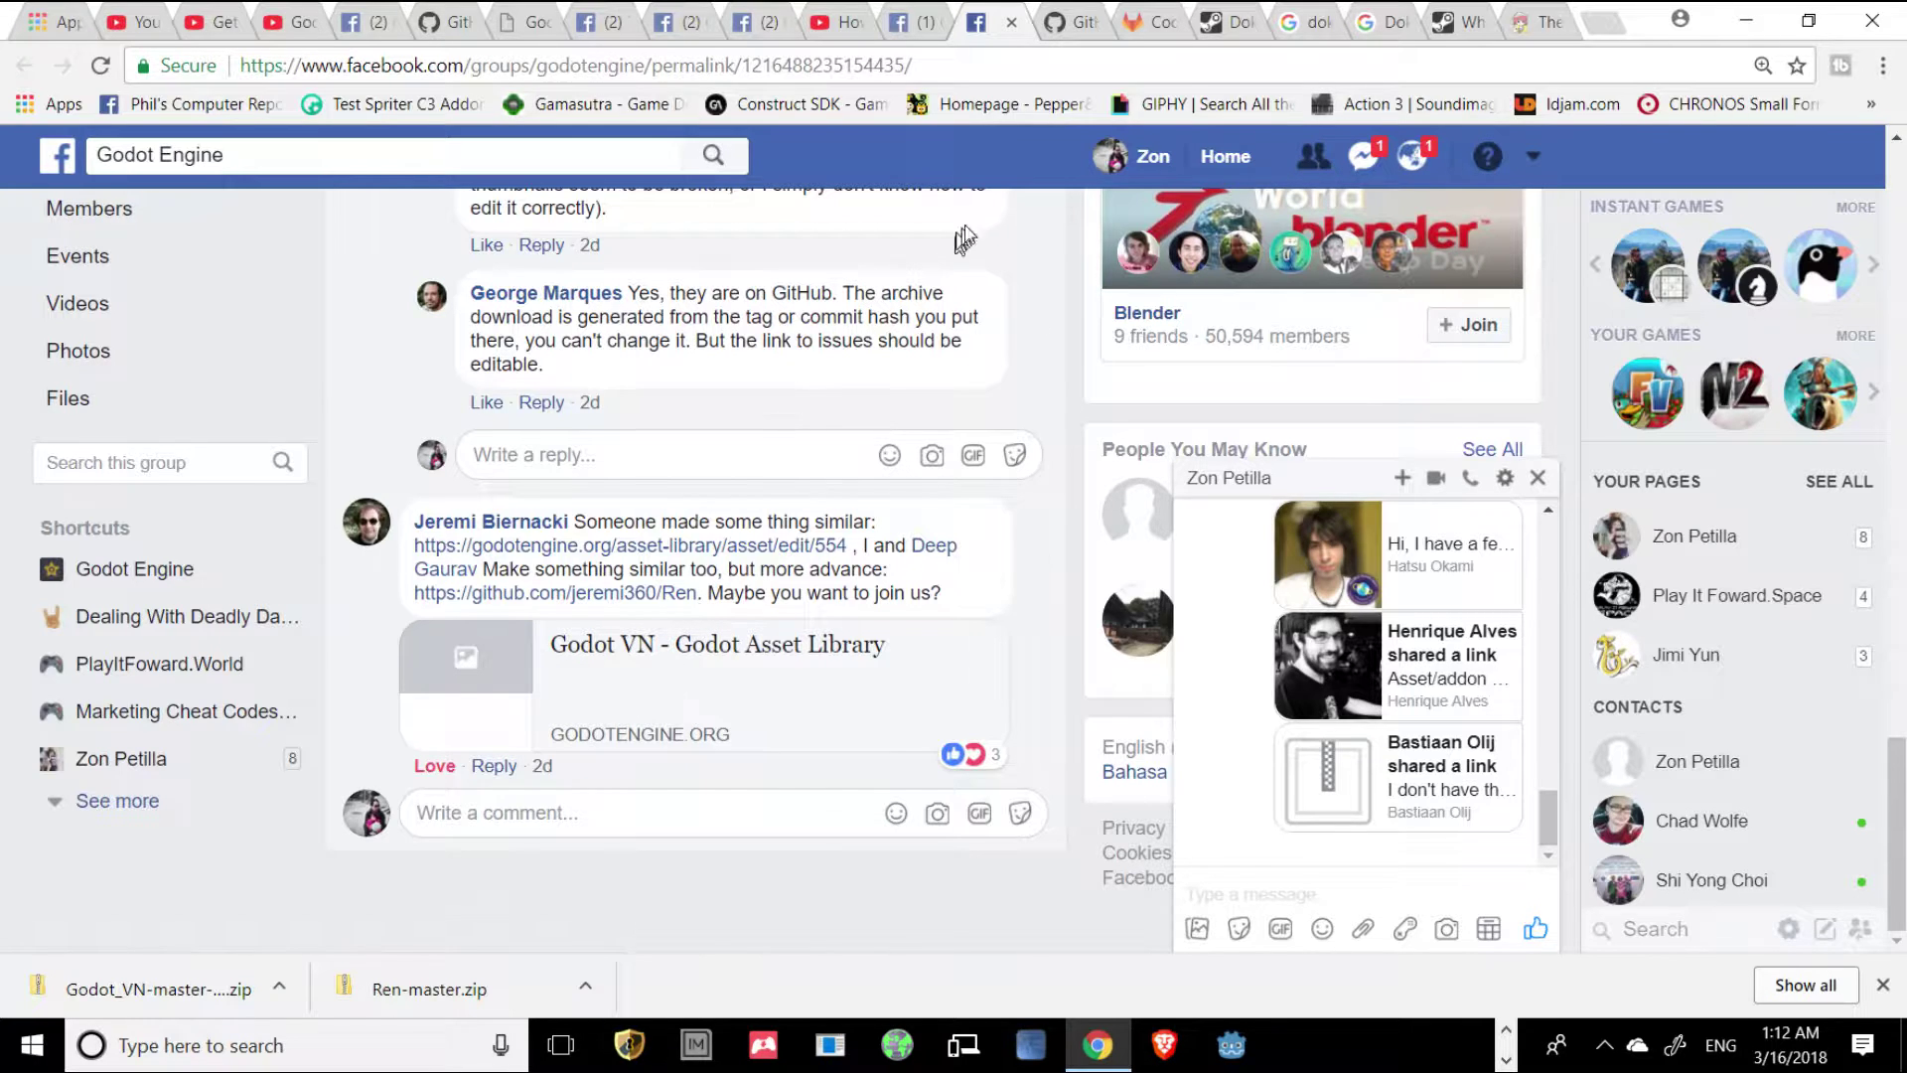
Review the Godot_VN file list and readme, then go to the Doki Doki Literature Club store page.
click(1147, 25)
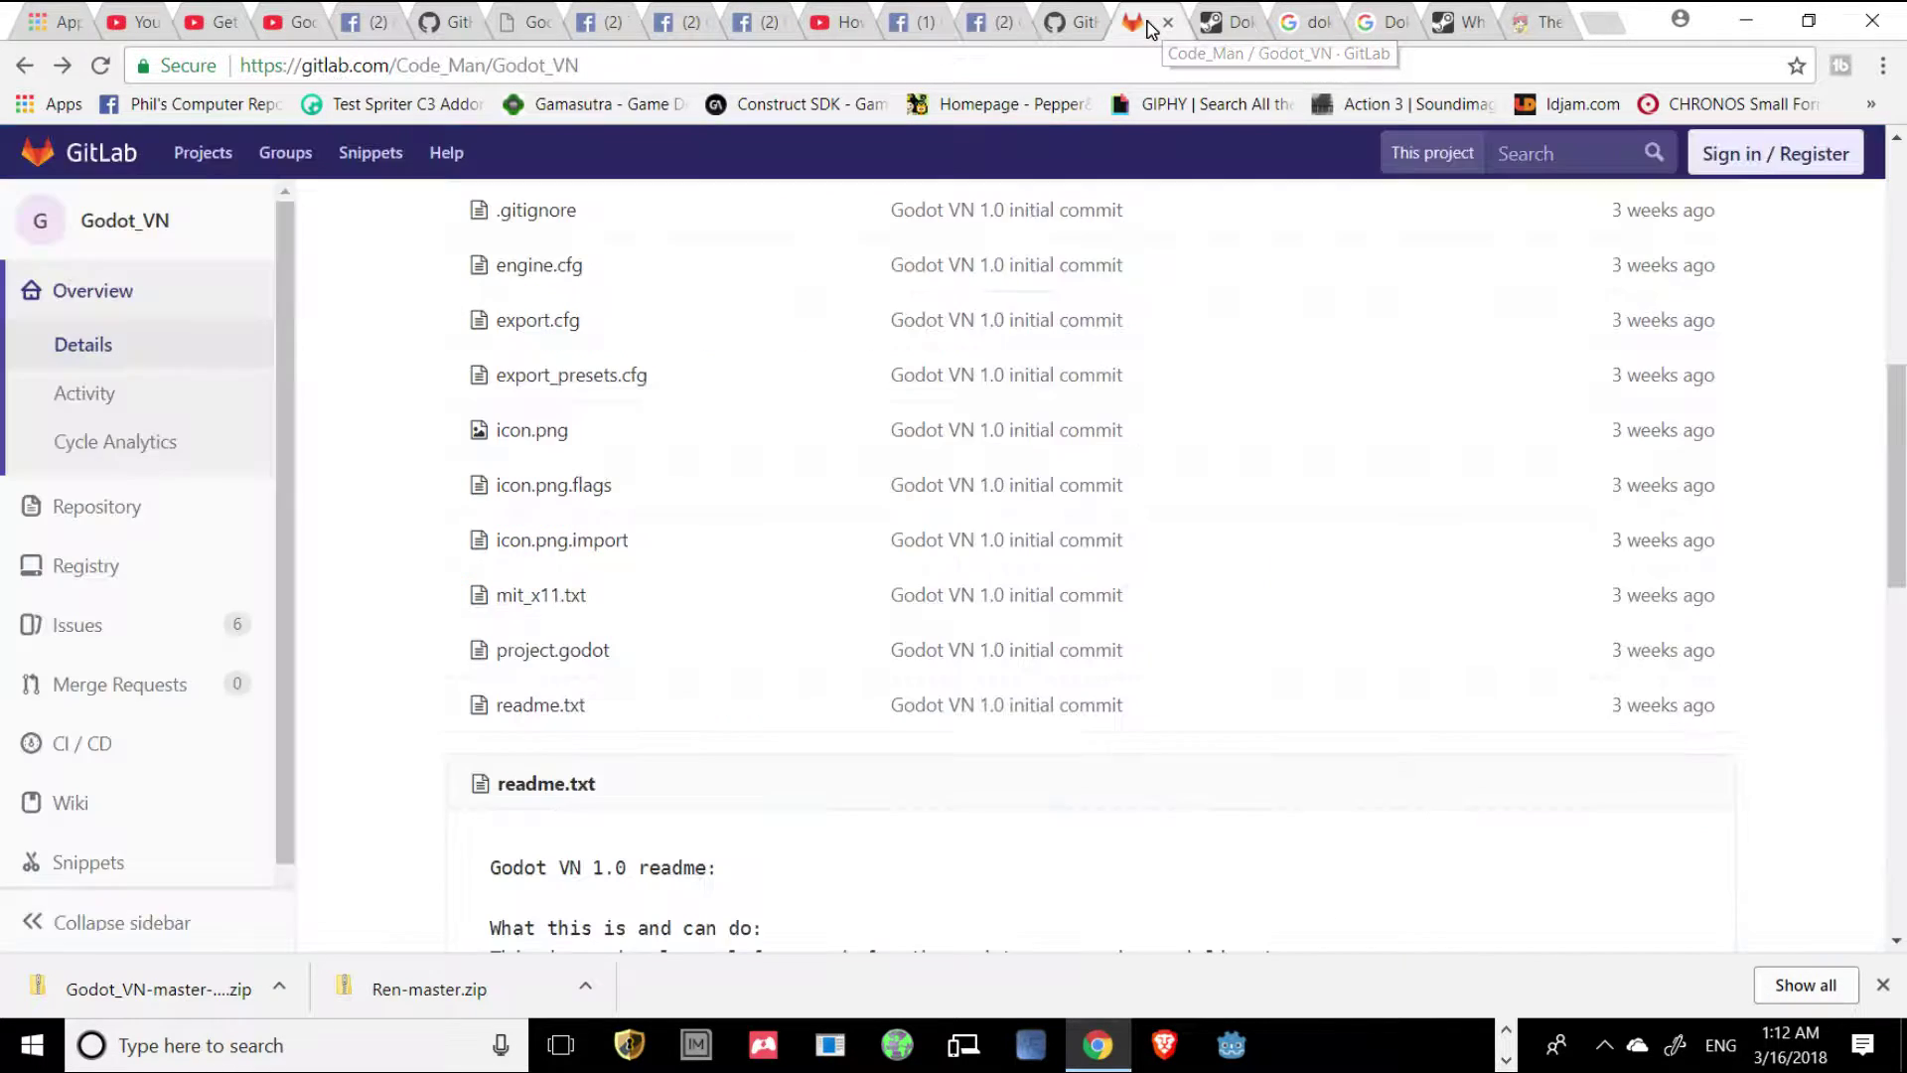
scroll(834, 587, down, 8)
scroll(832, 588, up, 3)
scroll(832, 588, up, 1)
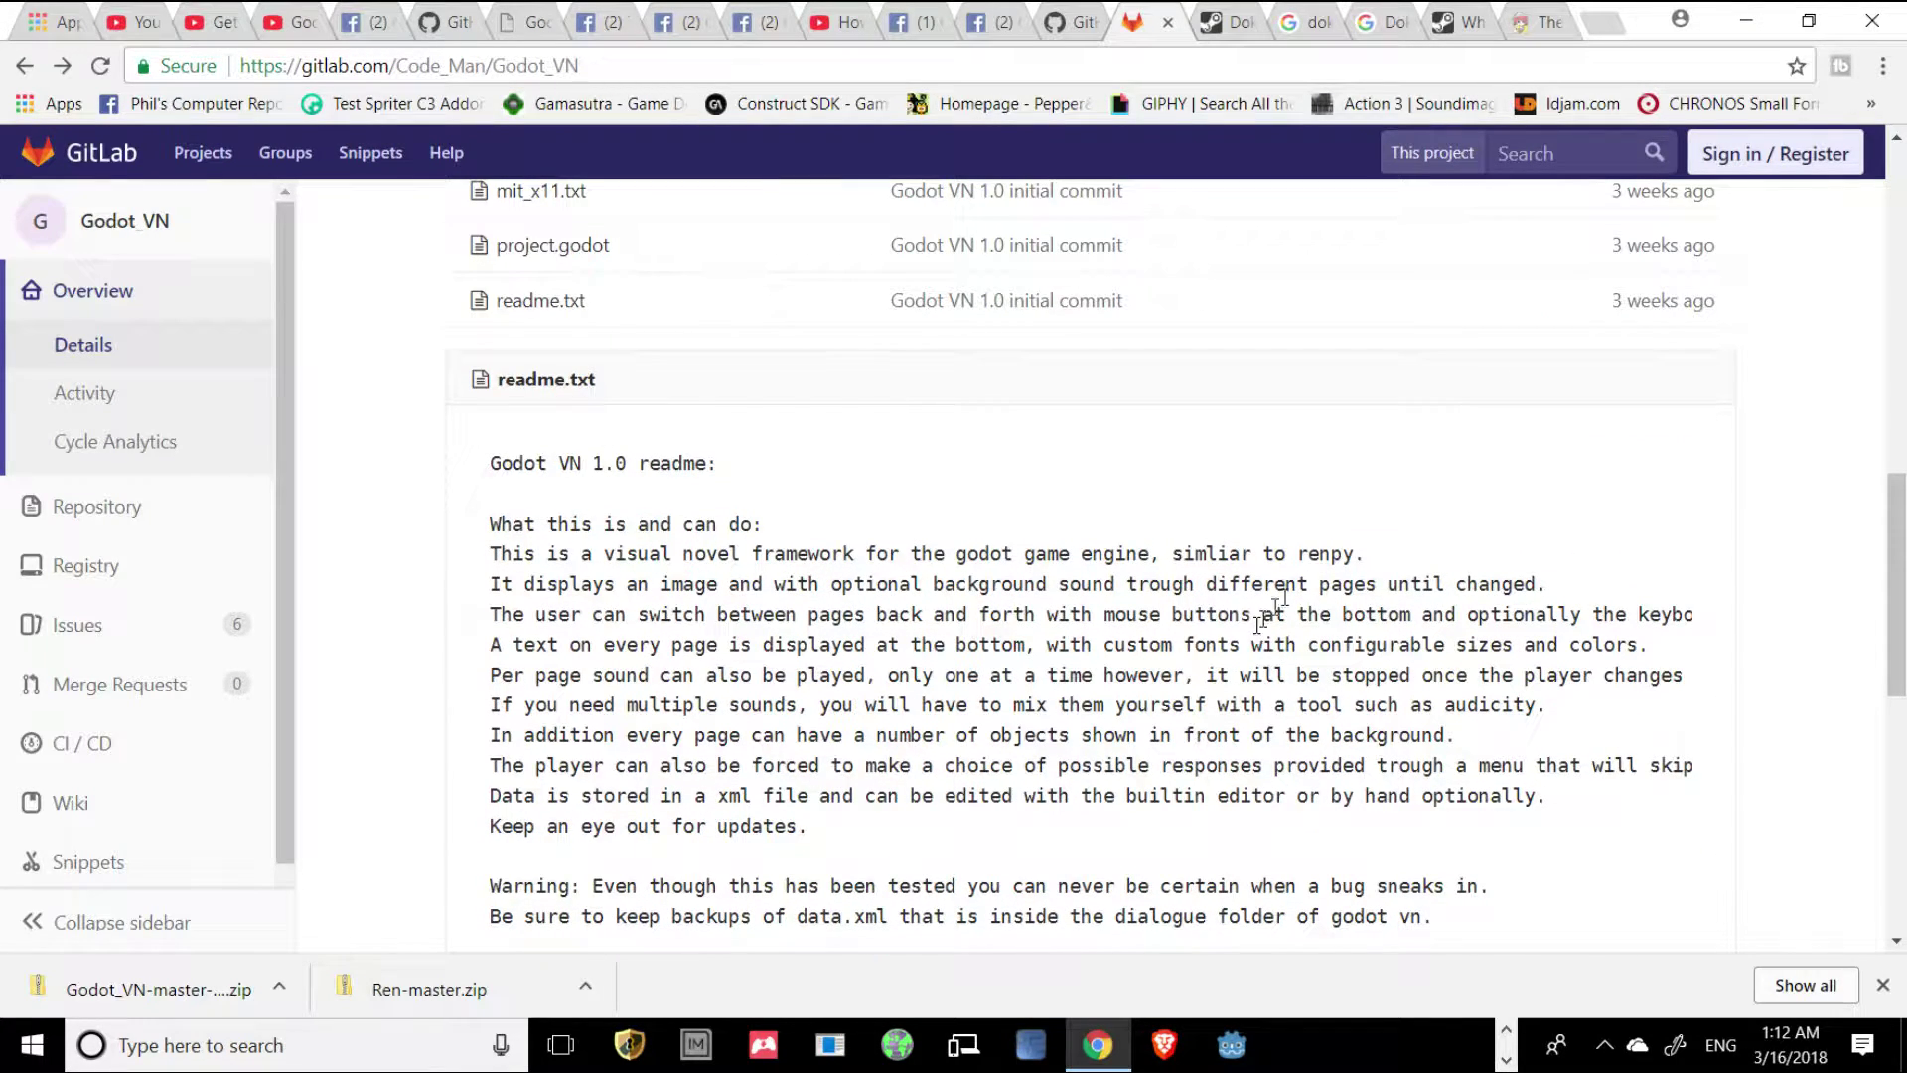
click(1229, 24)
Watch the Doki Doki Literature Club trailer in full screen, then exit full screen.
scroll(907, 568, down, 2)
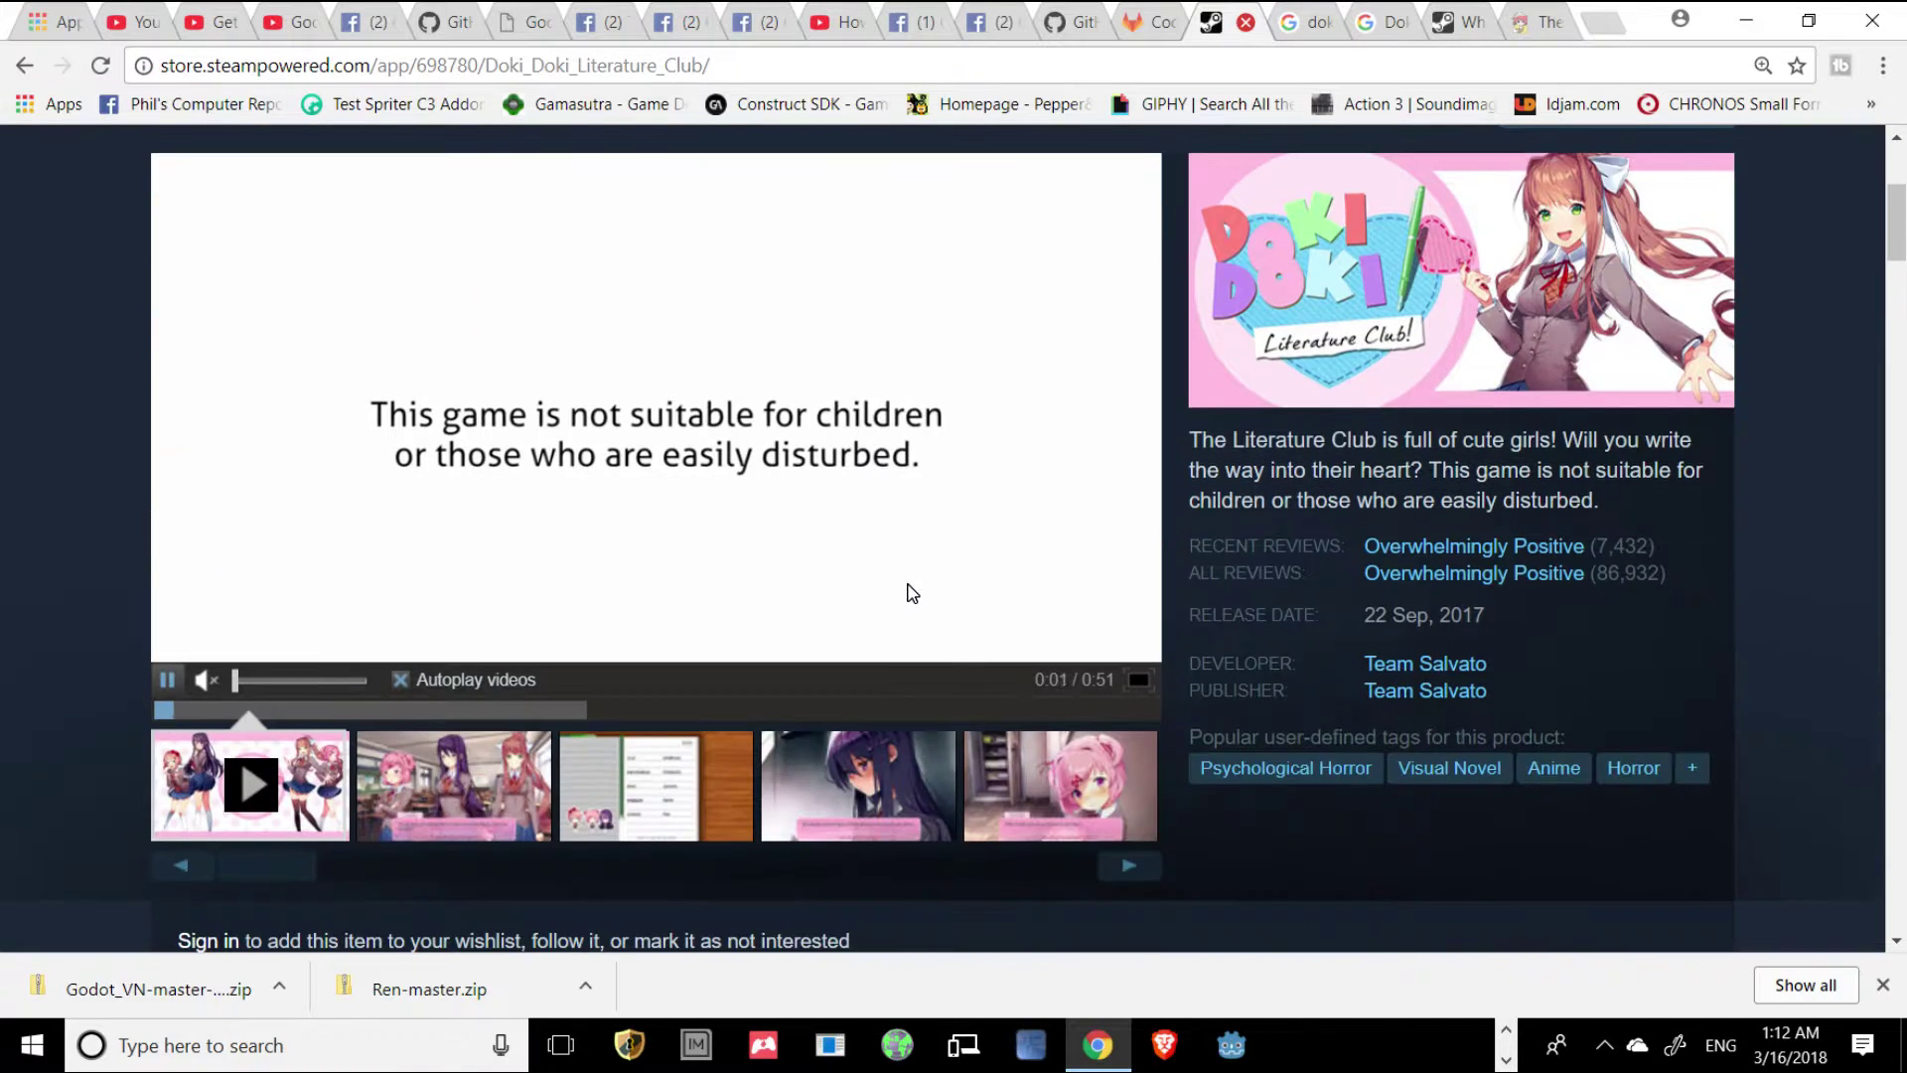
click(1152, 682)
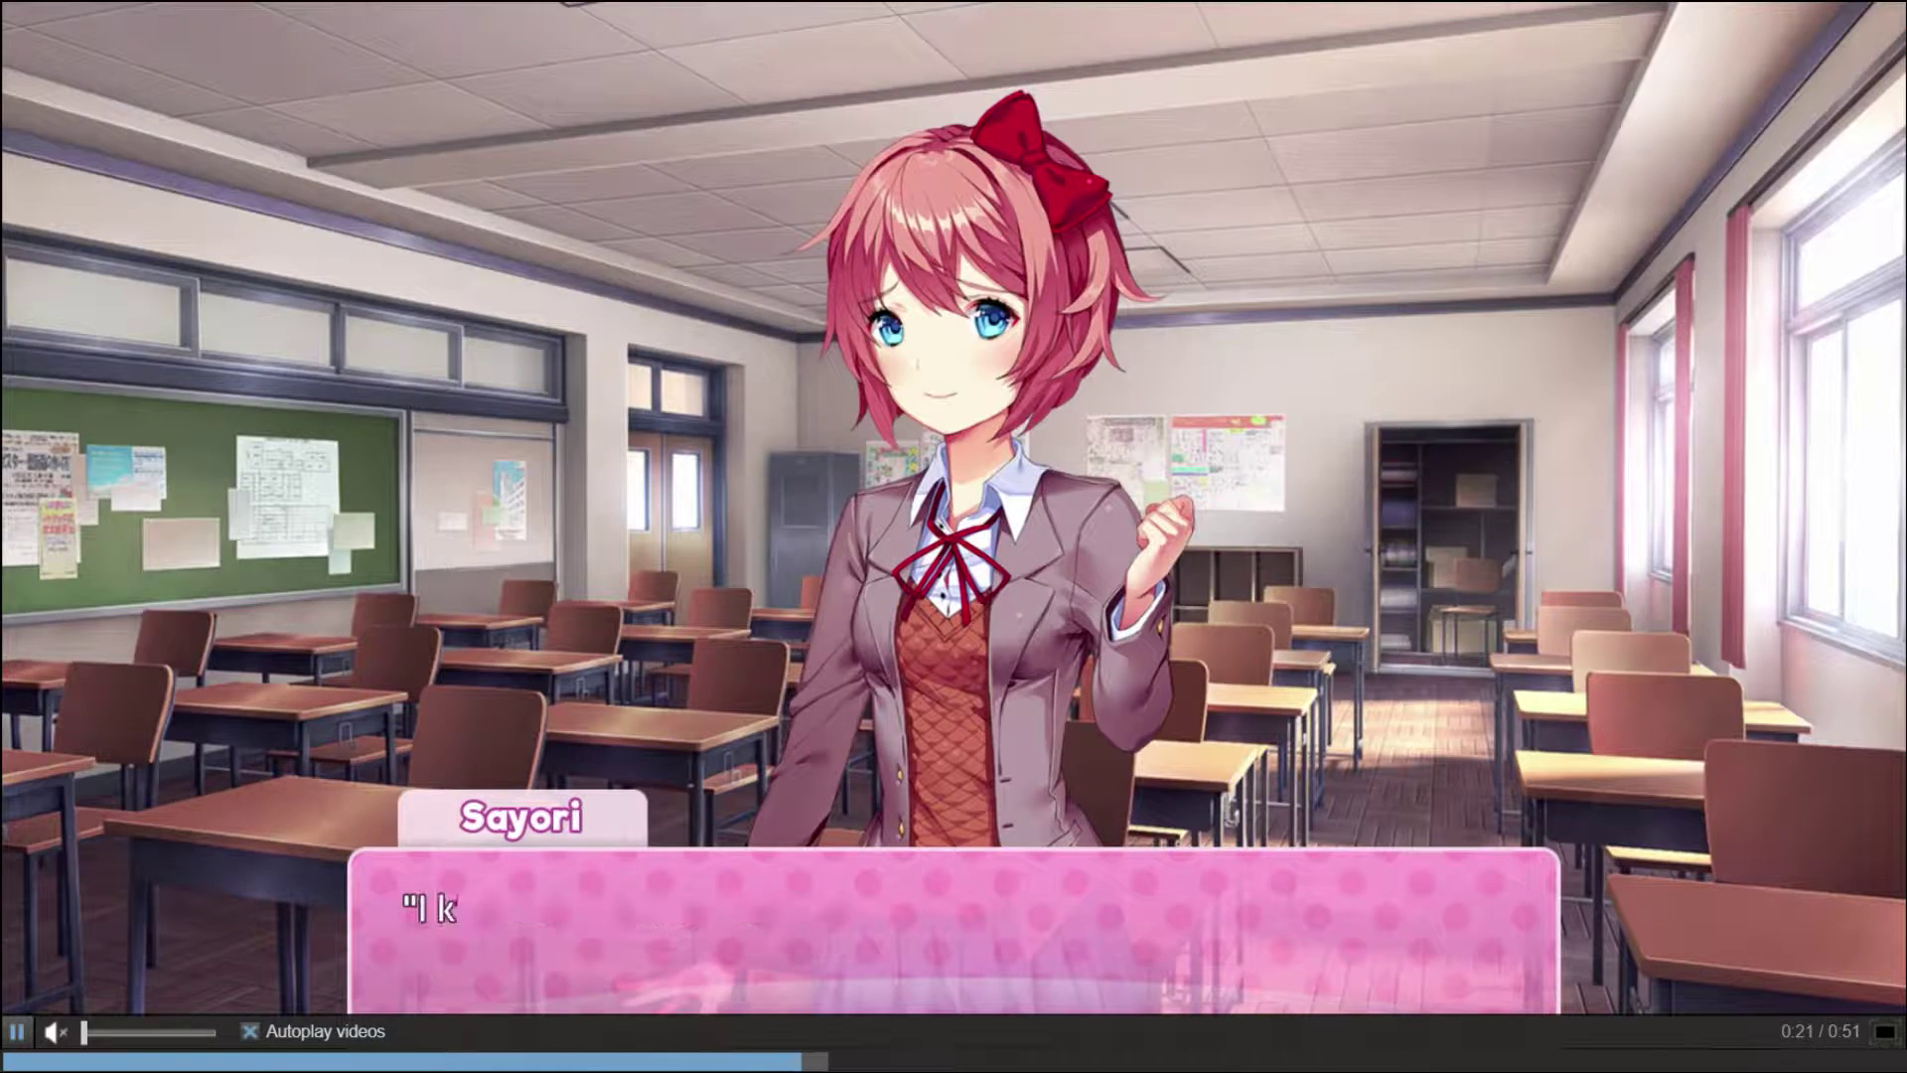
key(Escape)
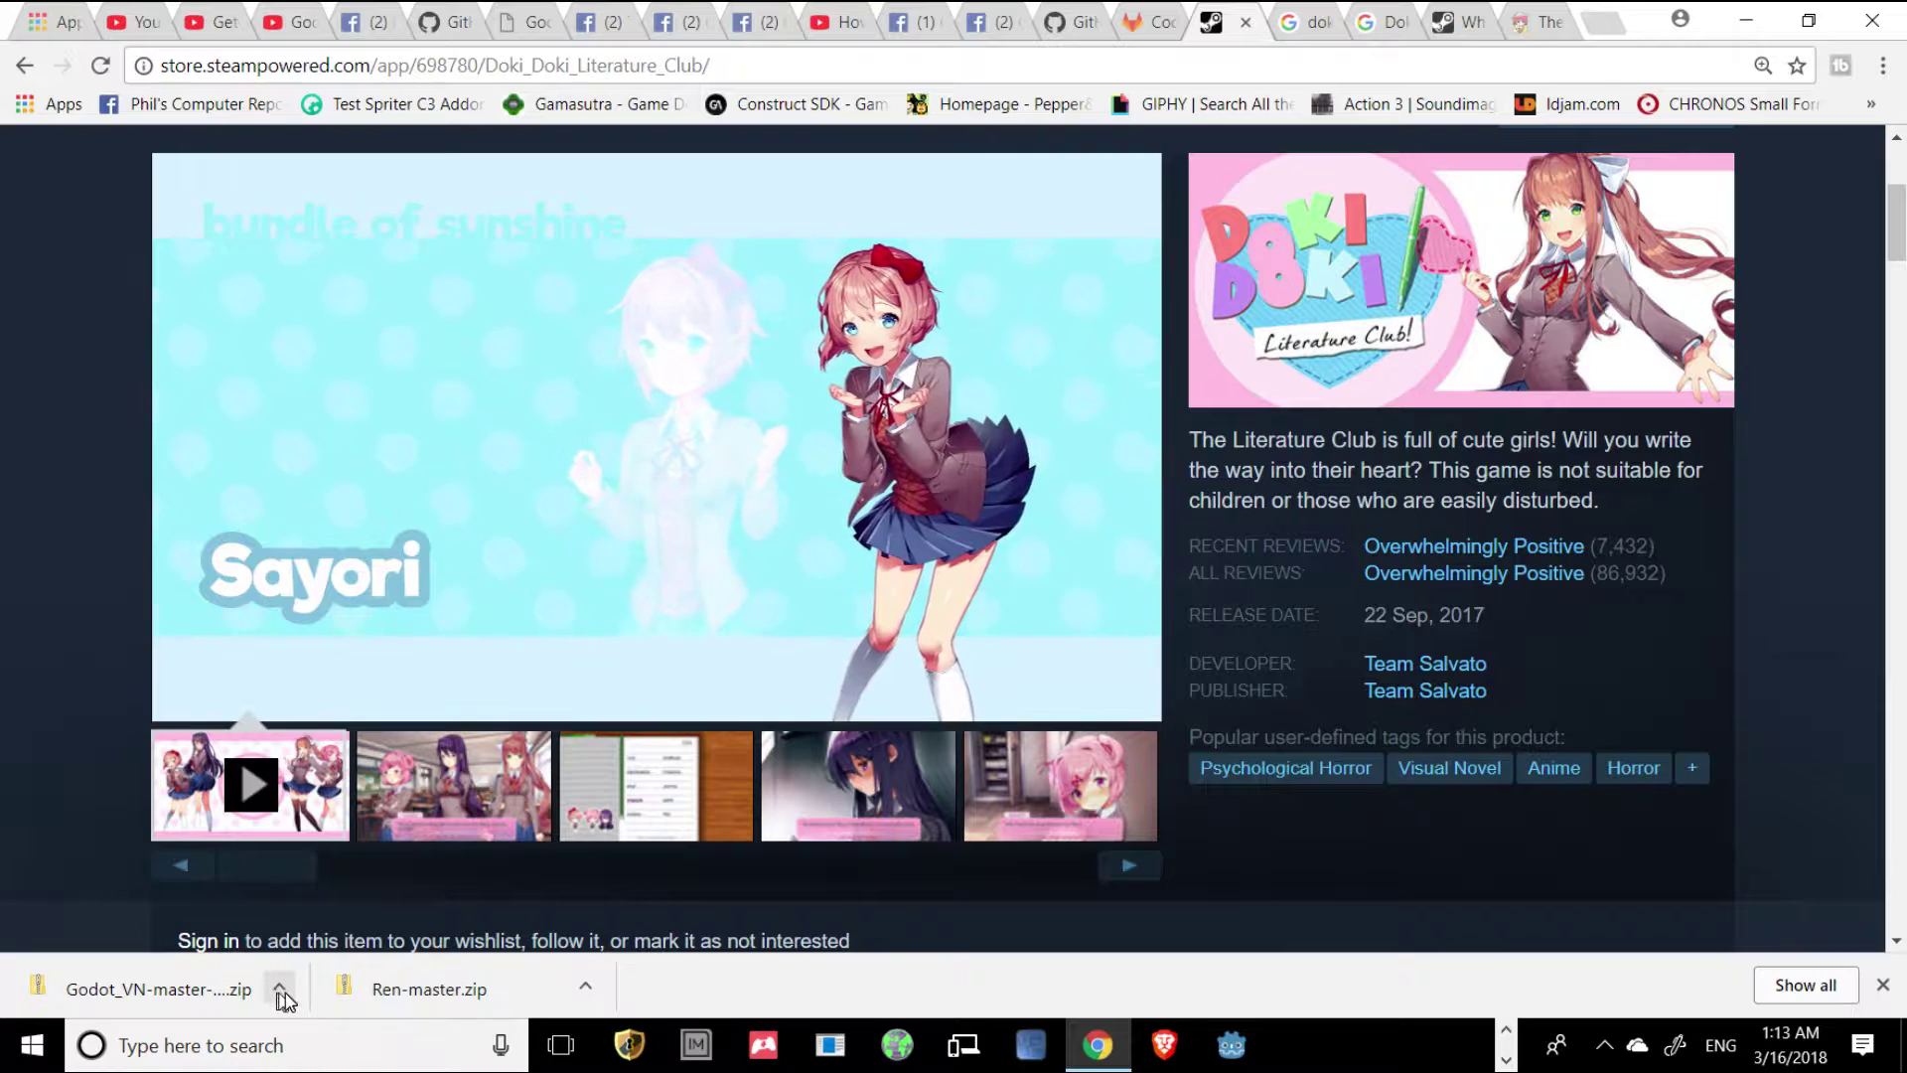
mouse_move(619, 691)
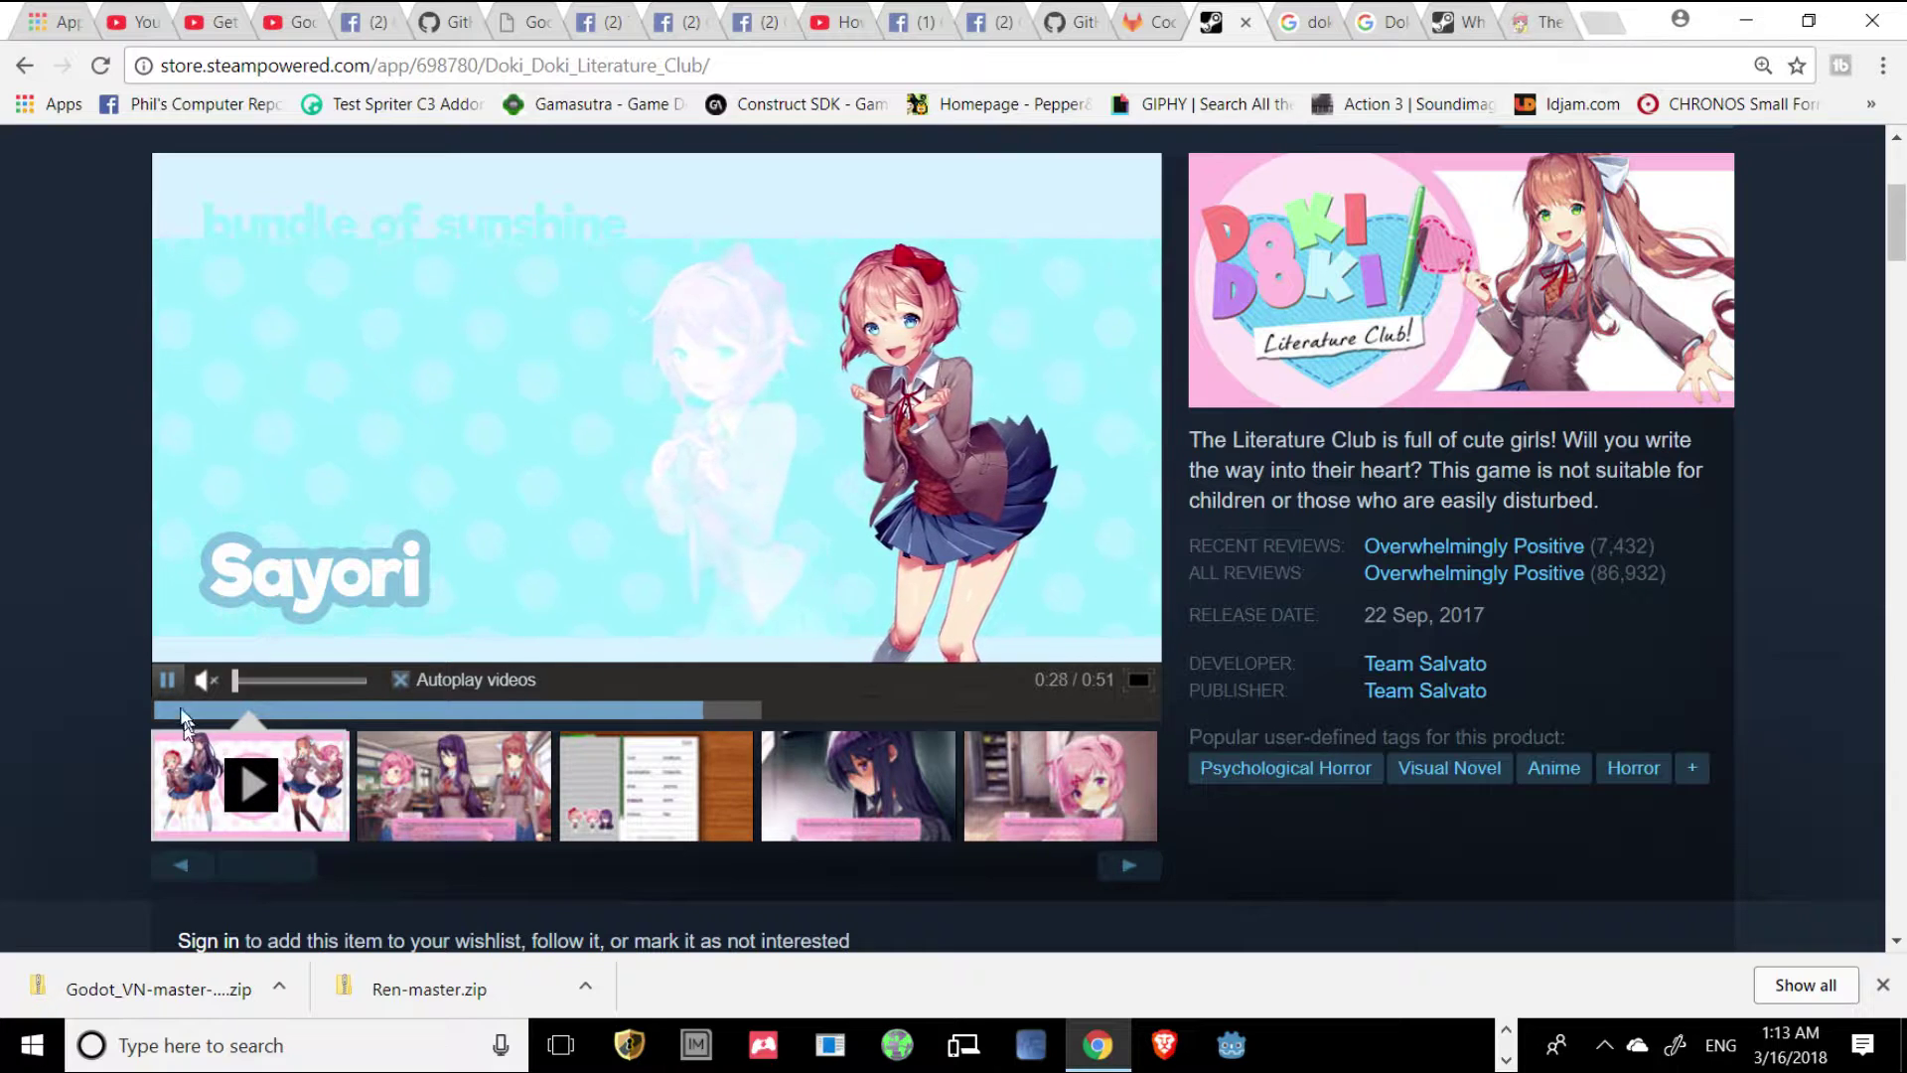
Check the Steam discussion on the game's engine, then browse the renpy.org homepage top to bottom.
click(1452, 25)
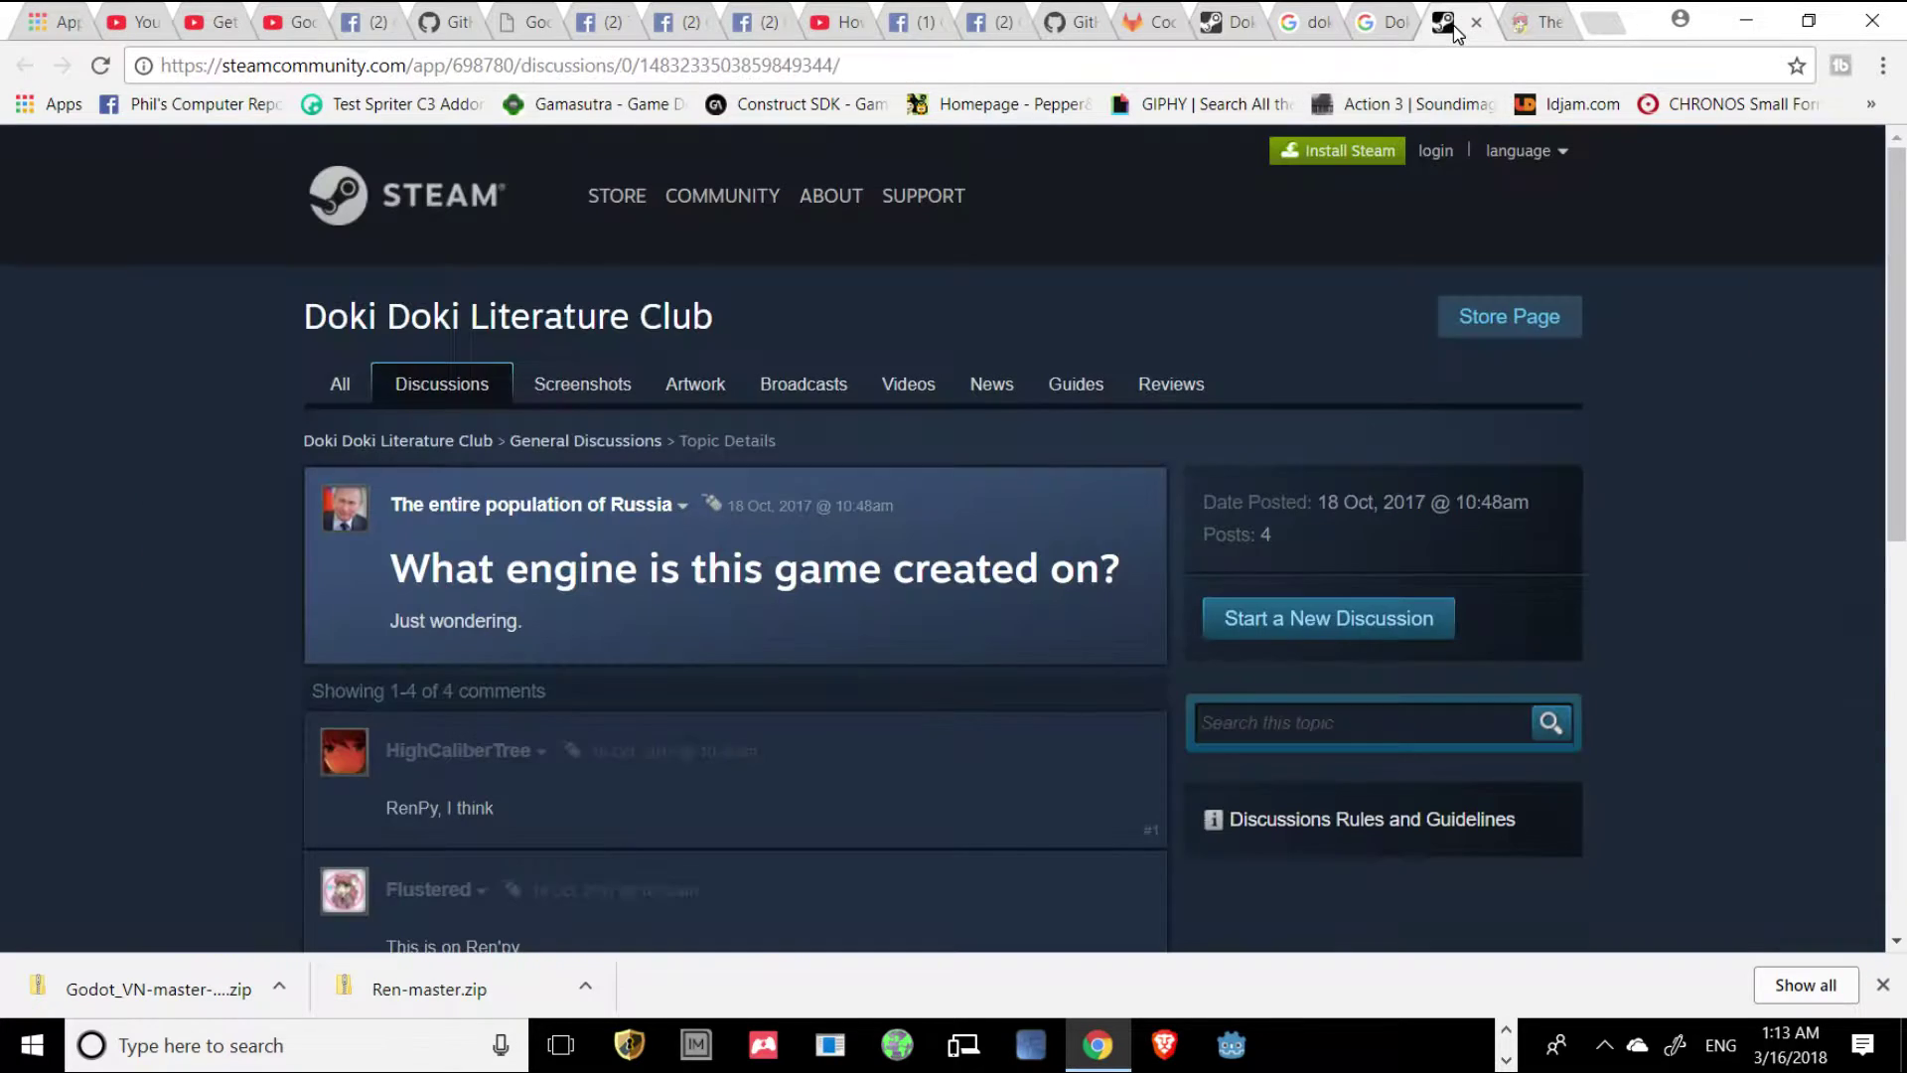
scroll(700, 562, down, 4)
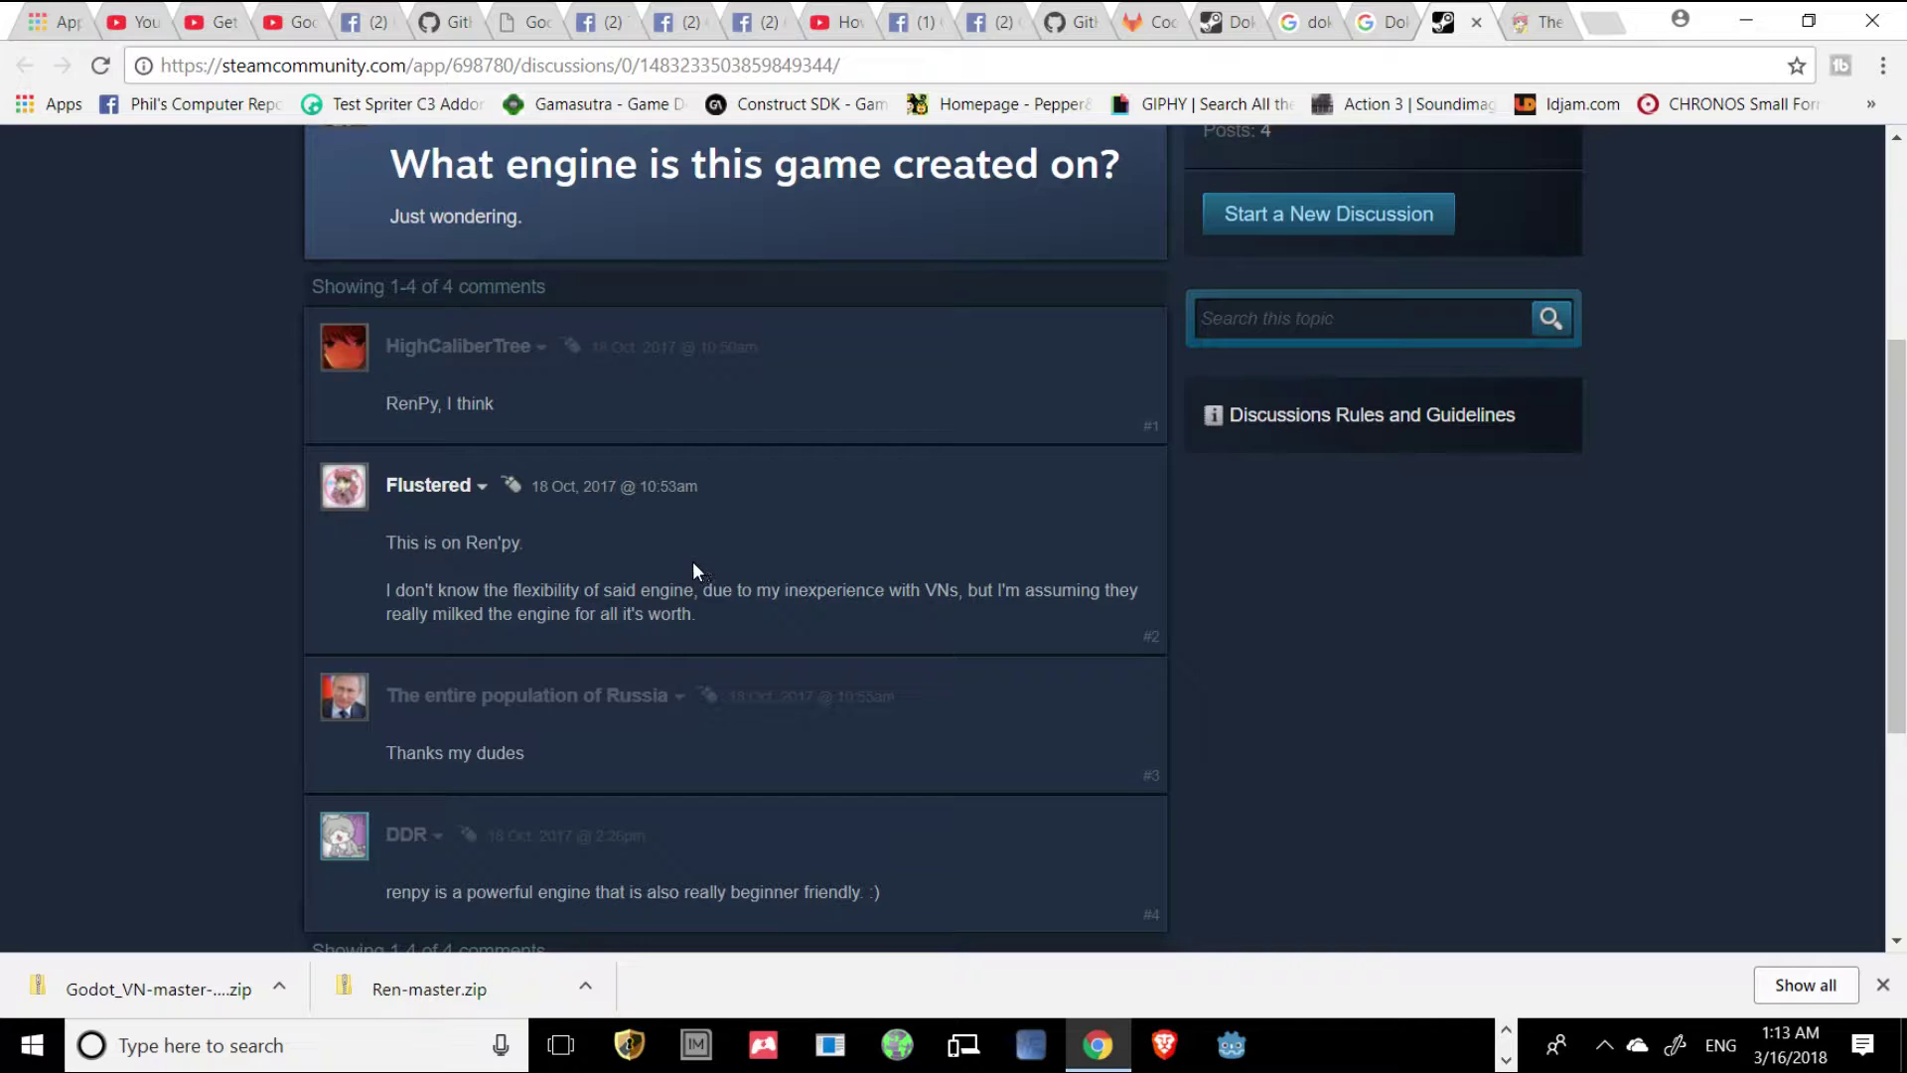
click(1531, 32)
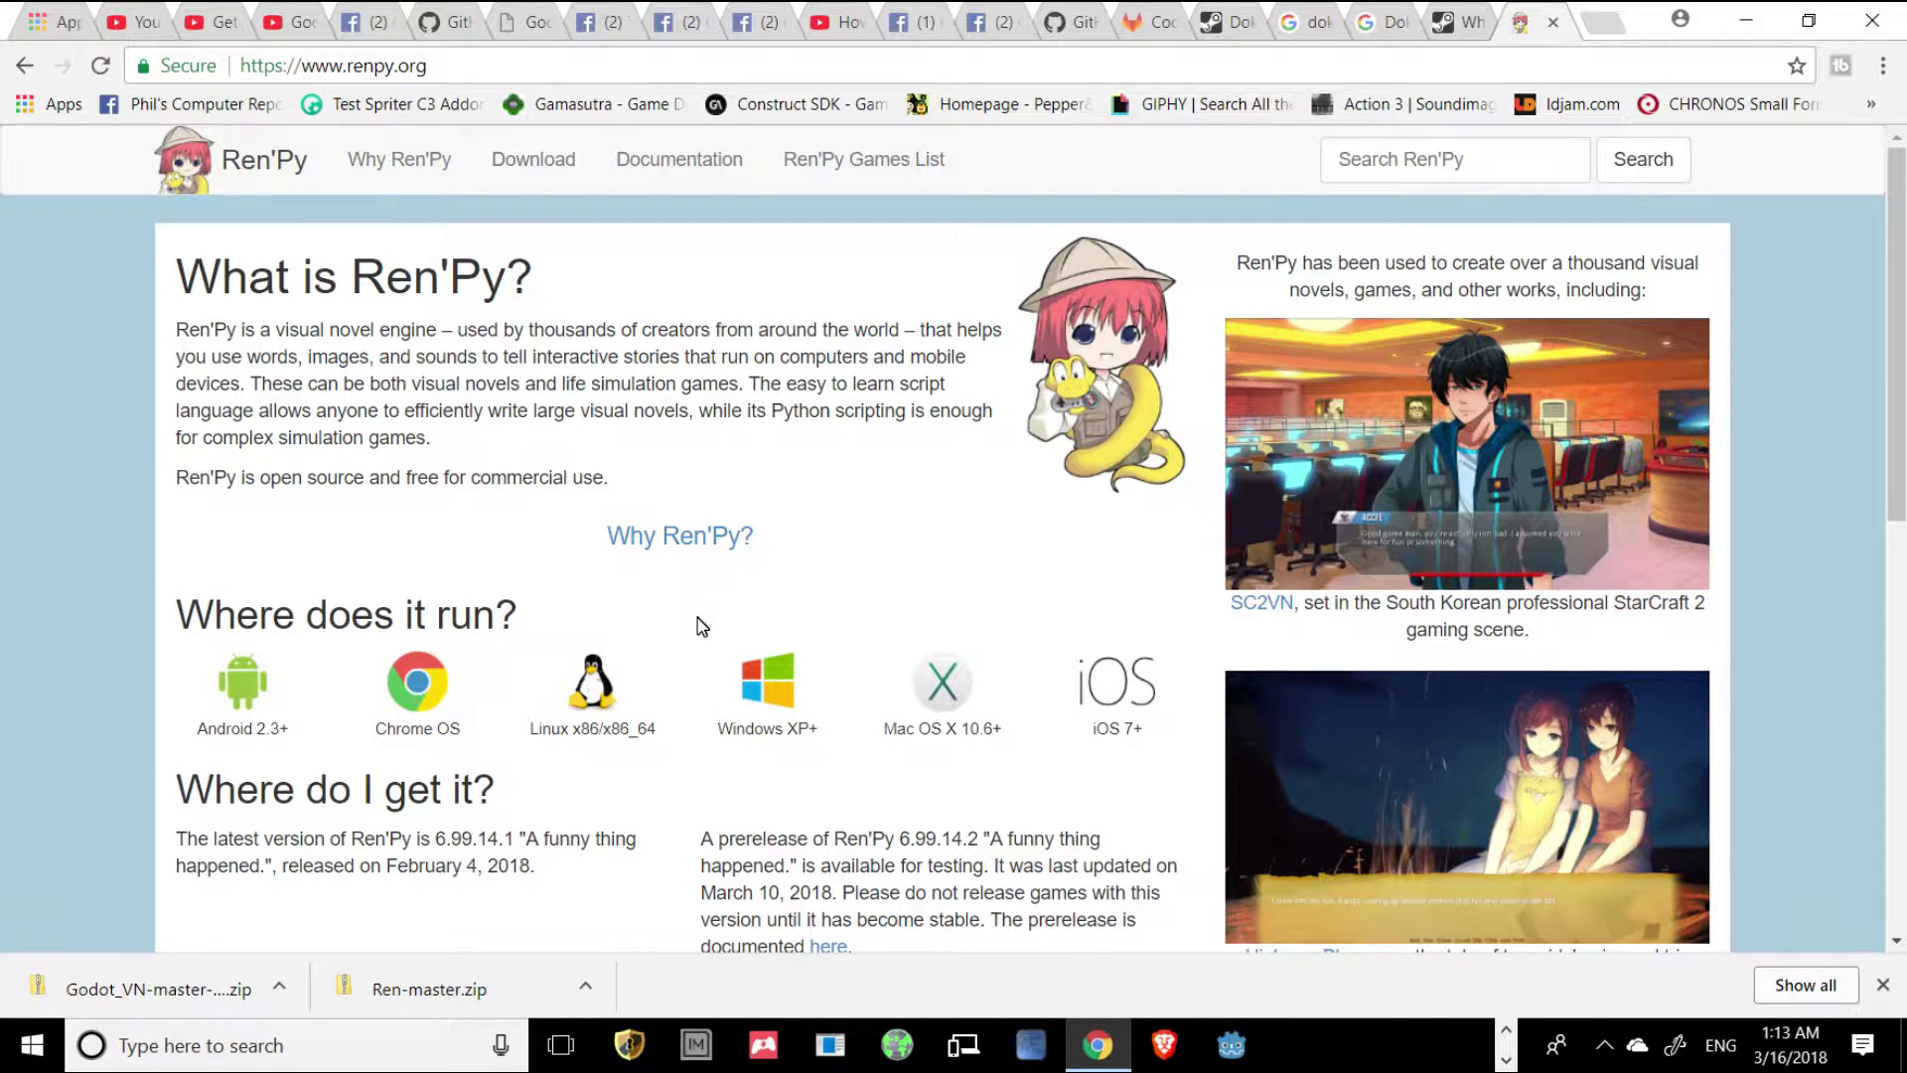
scroll(697, 620, down, 4)
scroll(614, 711, down, 5)
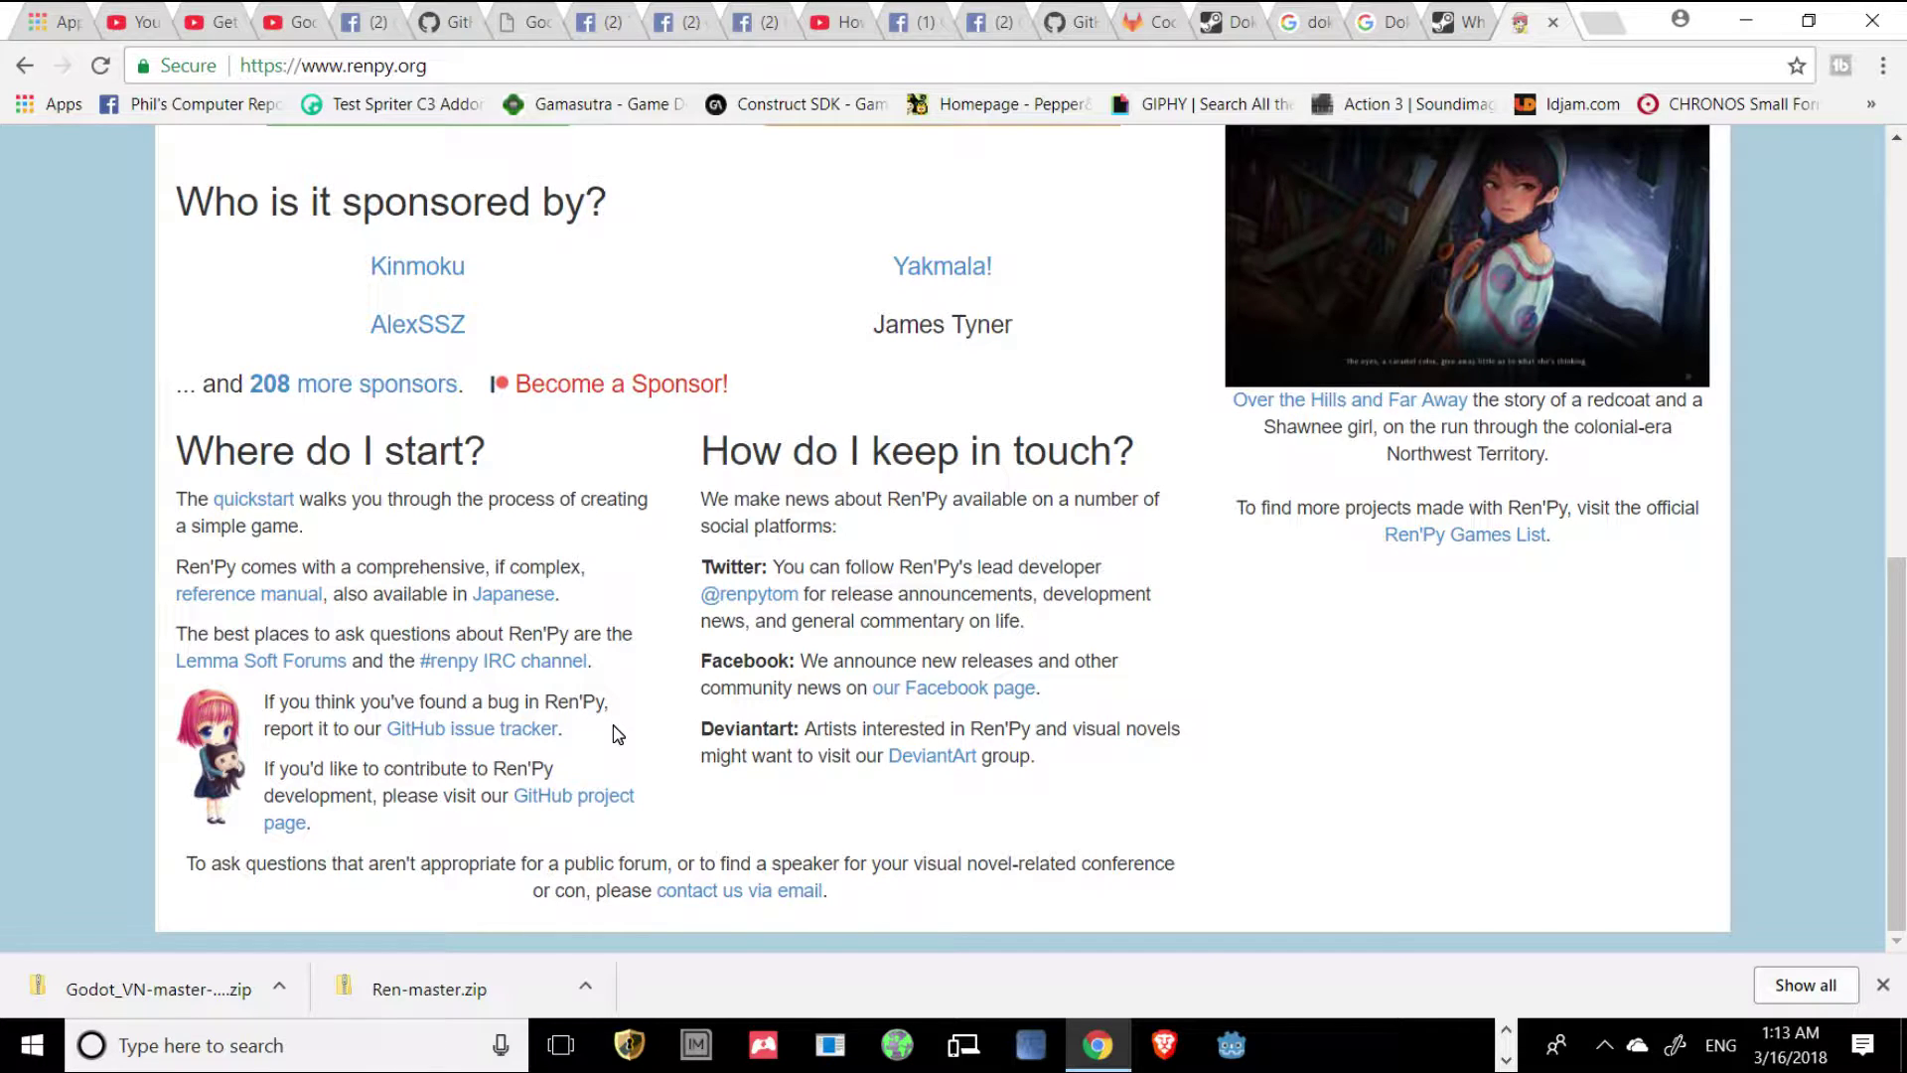
scroll(613, 733, up, 10)
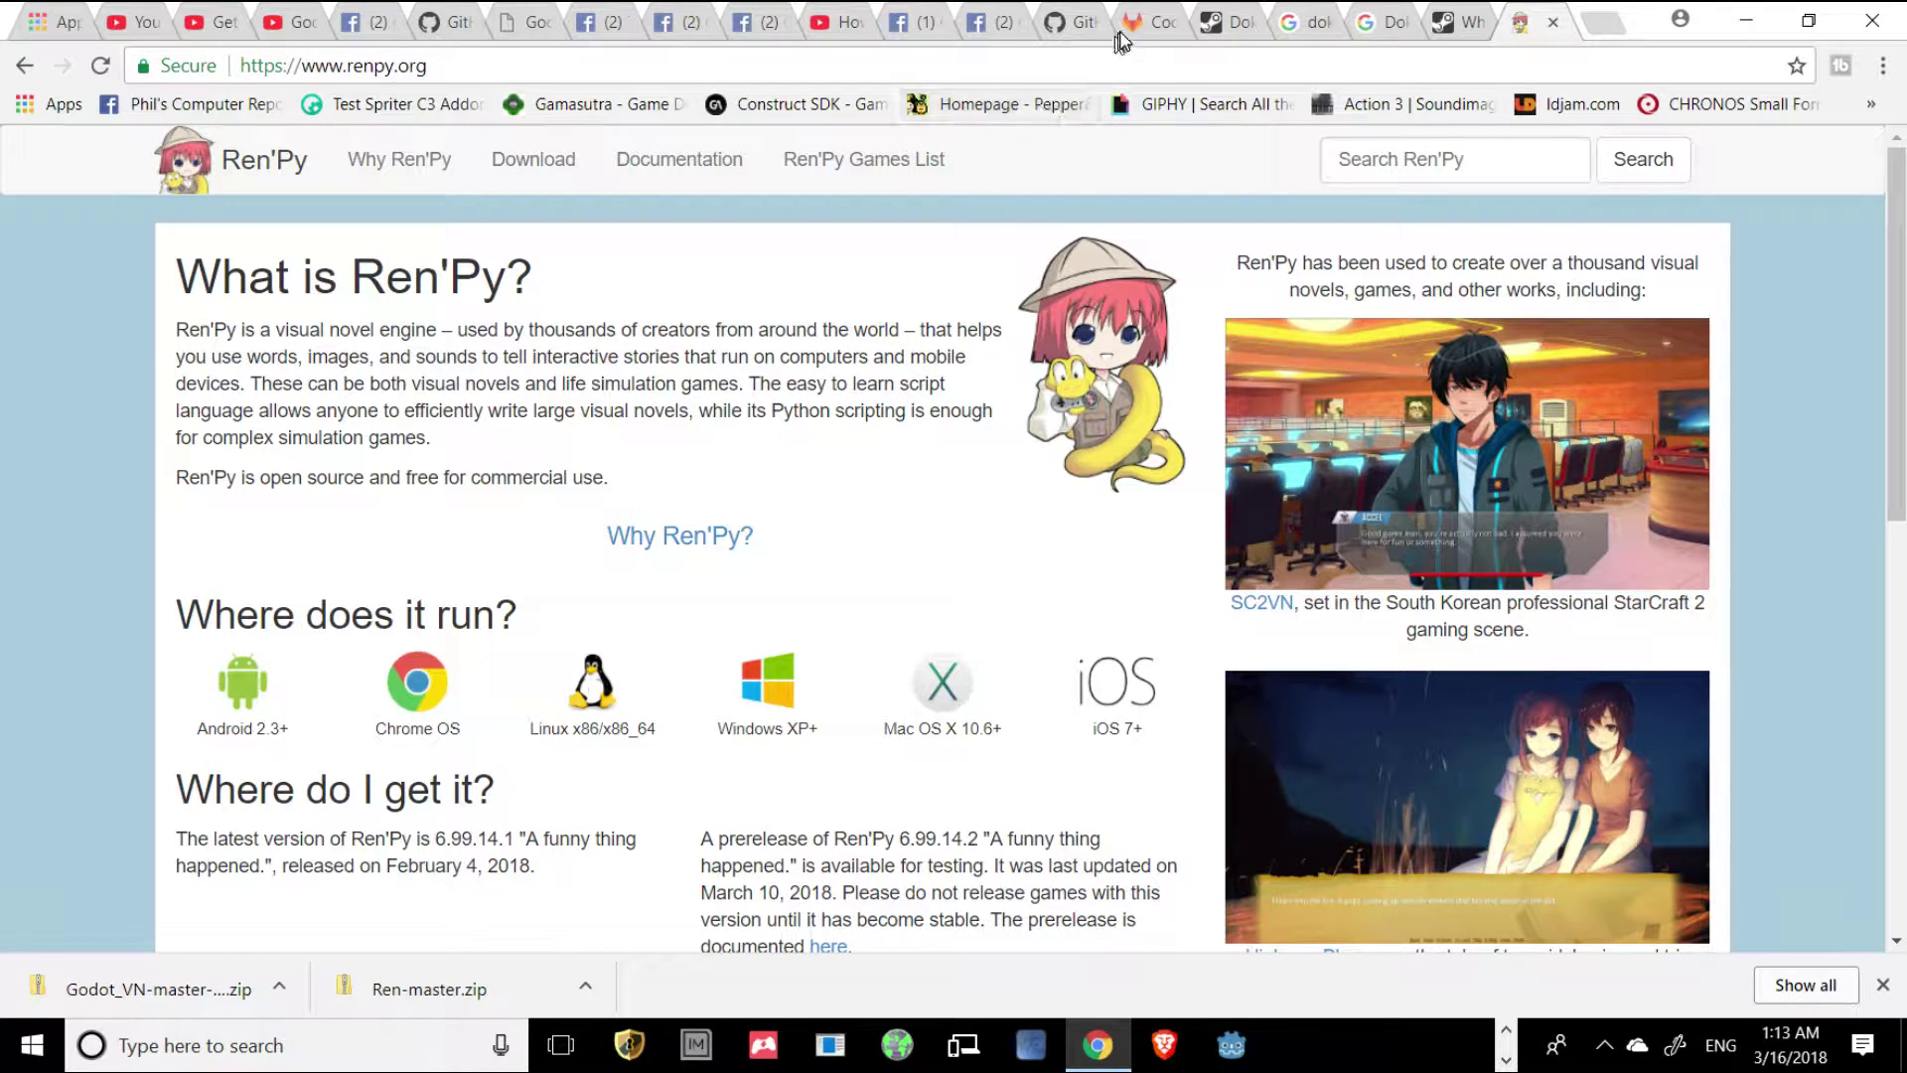
Read the Godot_VN readme's 'can not do' and 'How you may use it' sections.
click(1147, 25)
scroll(872, 581, down, 4)
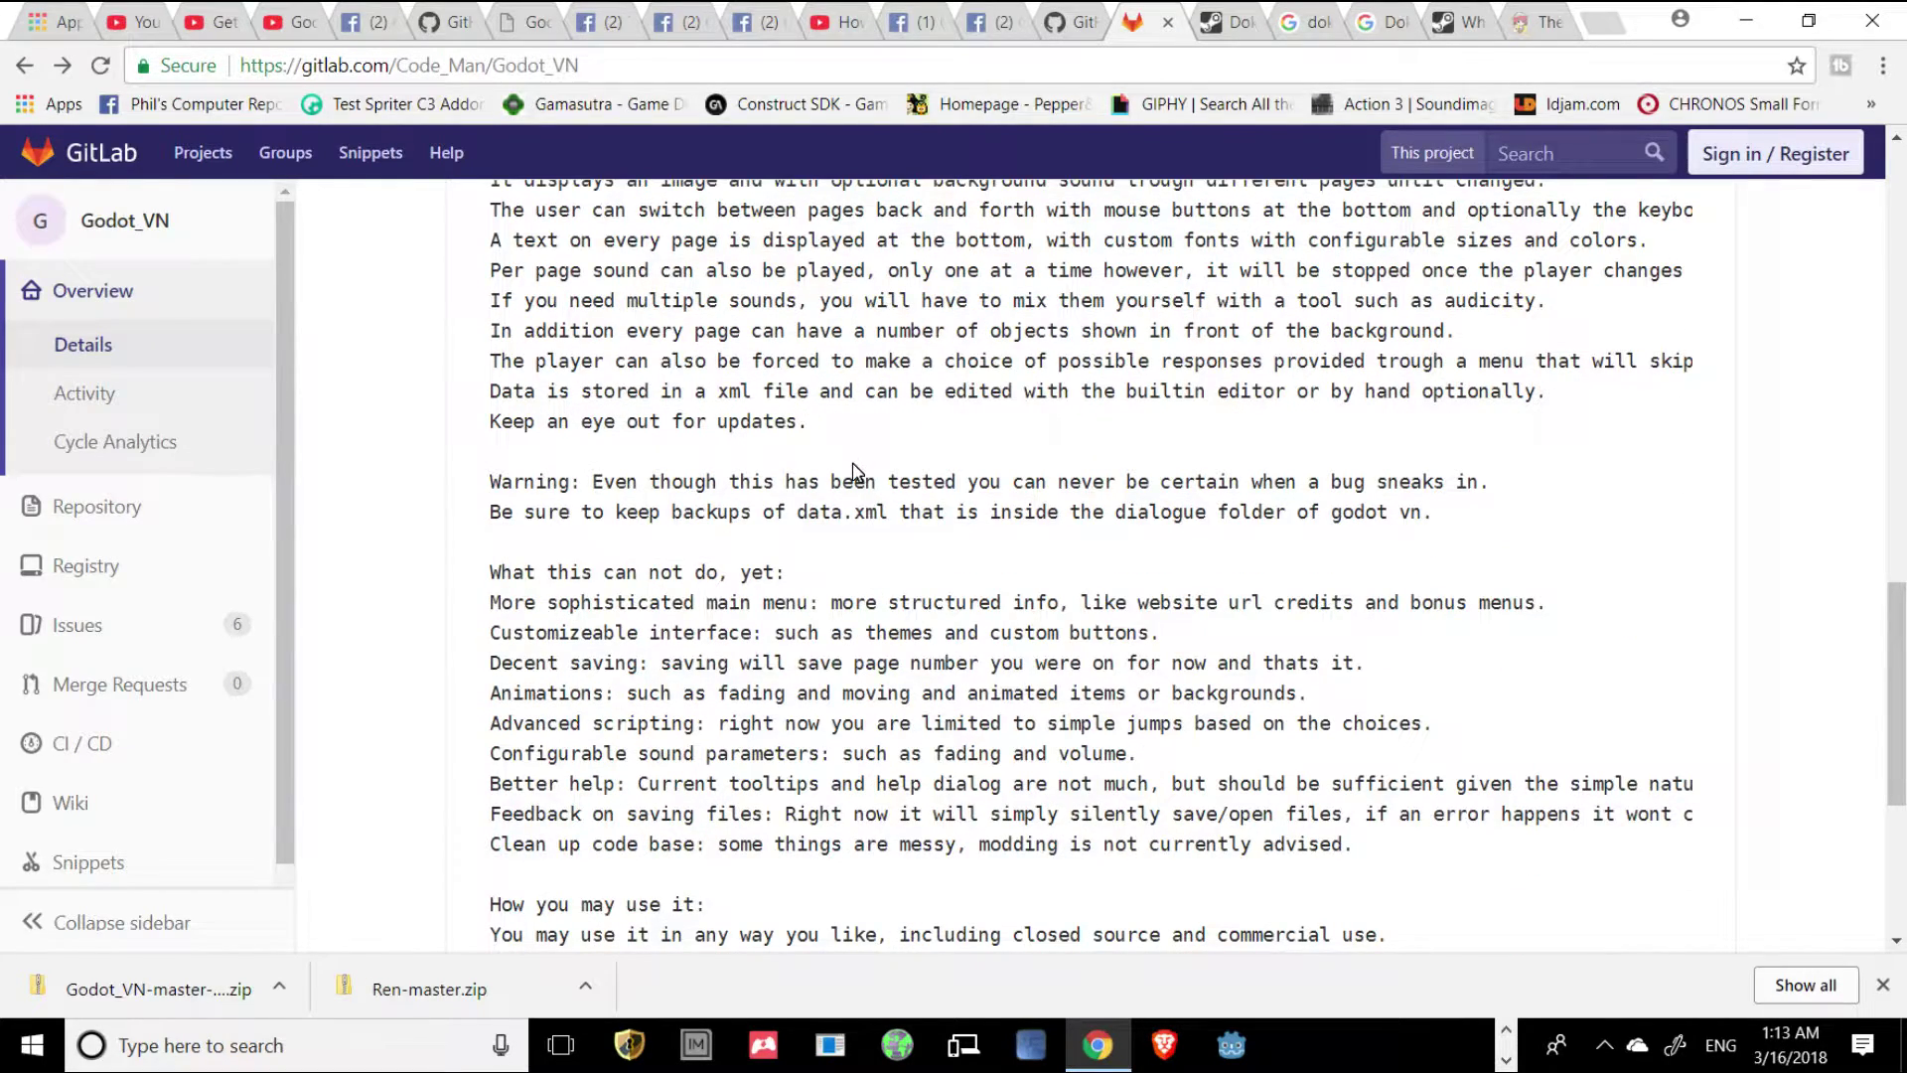
scroll(852, 473, down, 4)
scroll(852, 473, up, 4)
scroll(864, 467, up, 8)
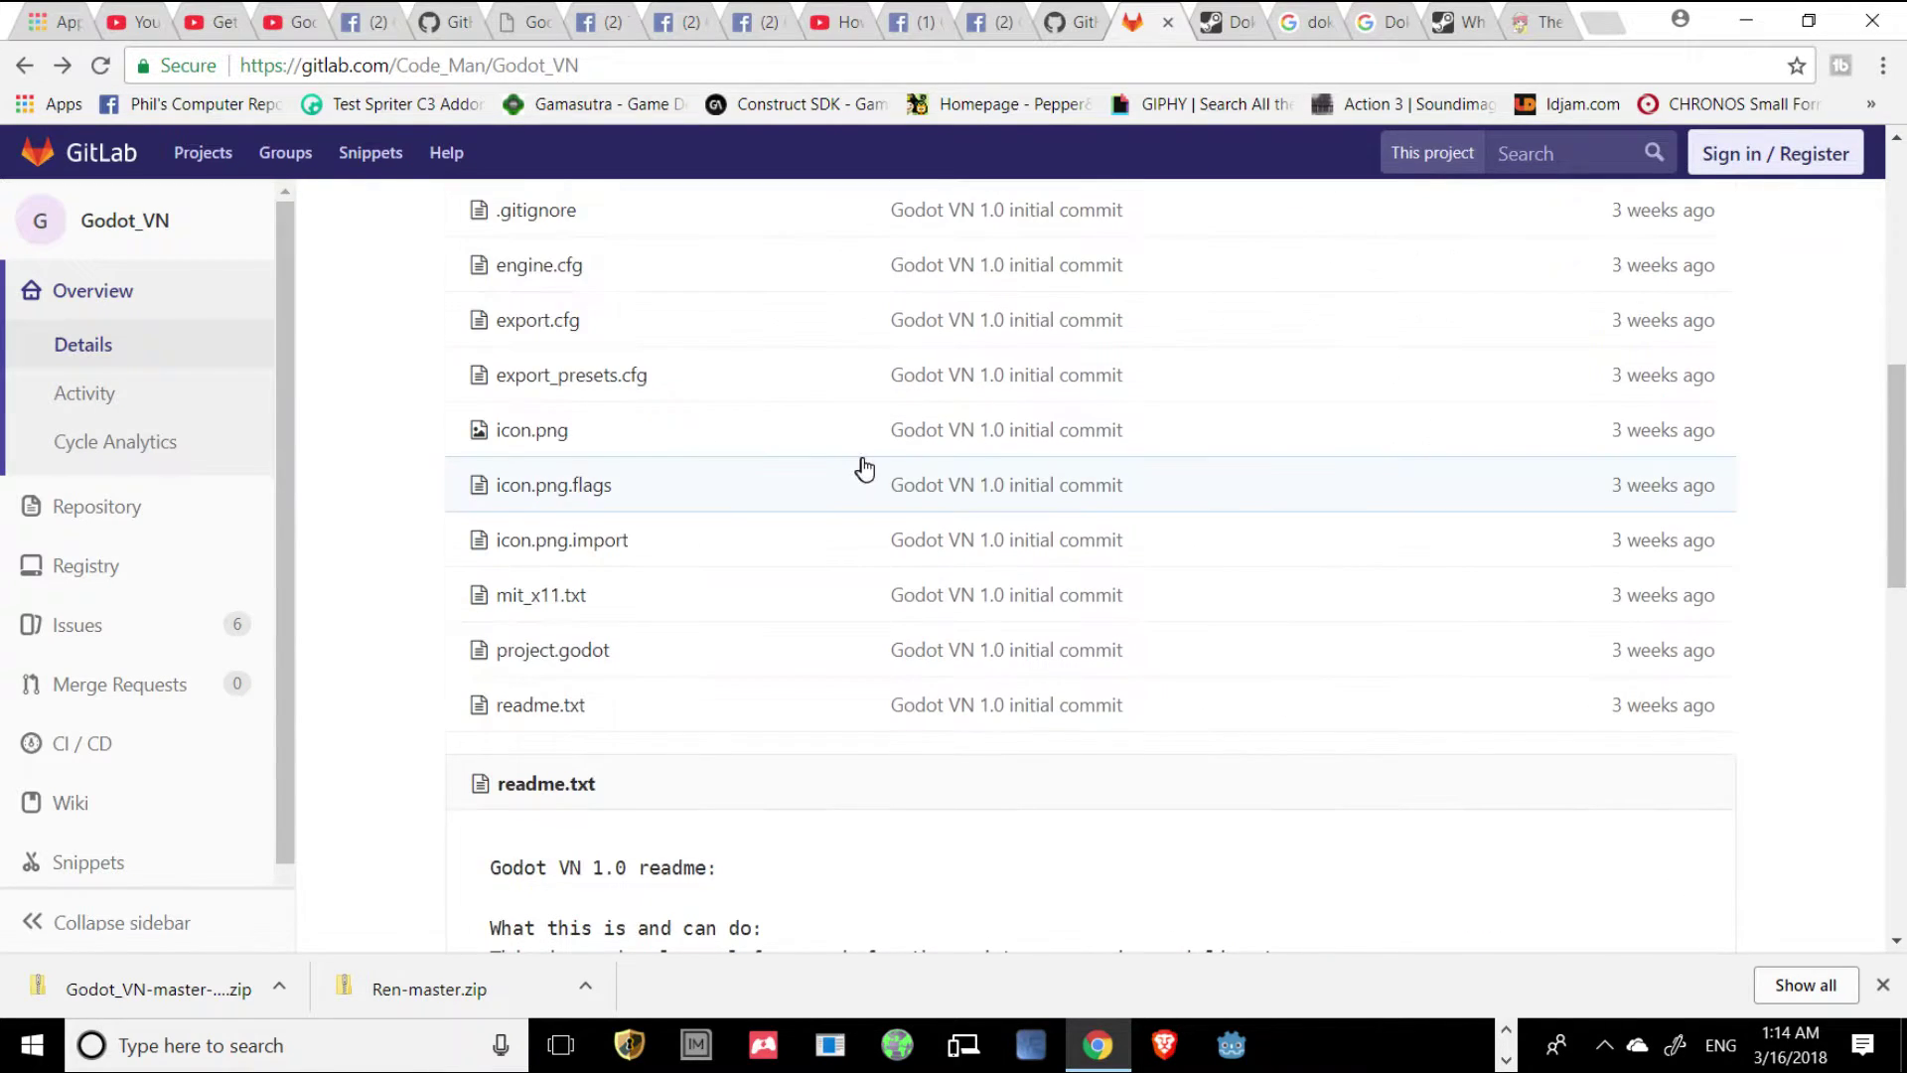
scroll(864, 466, down, 4)
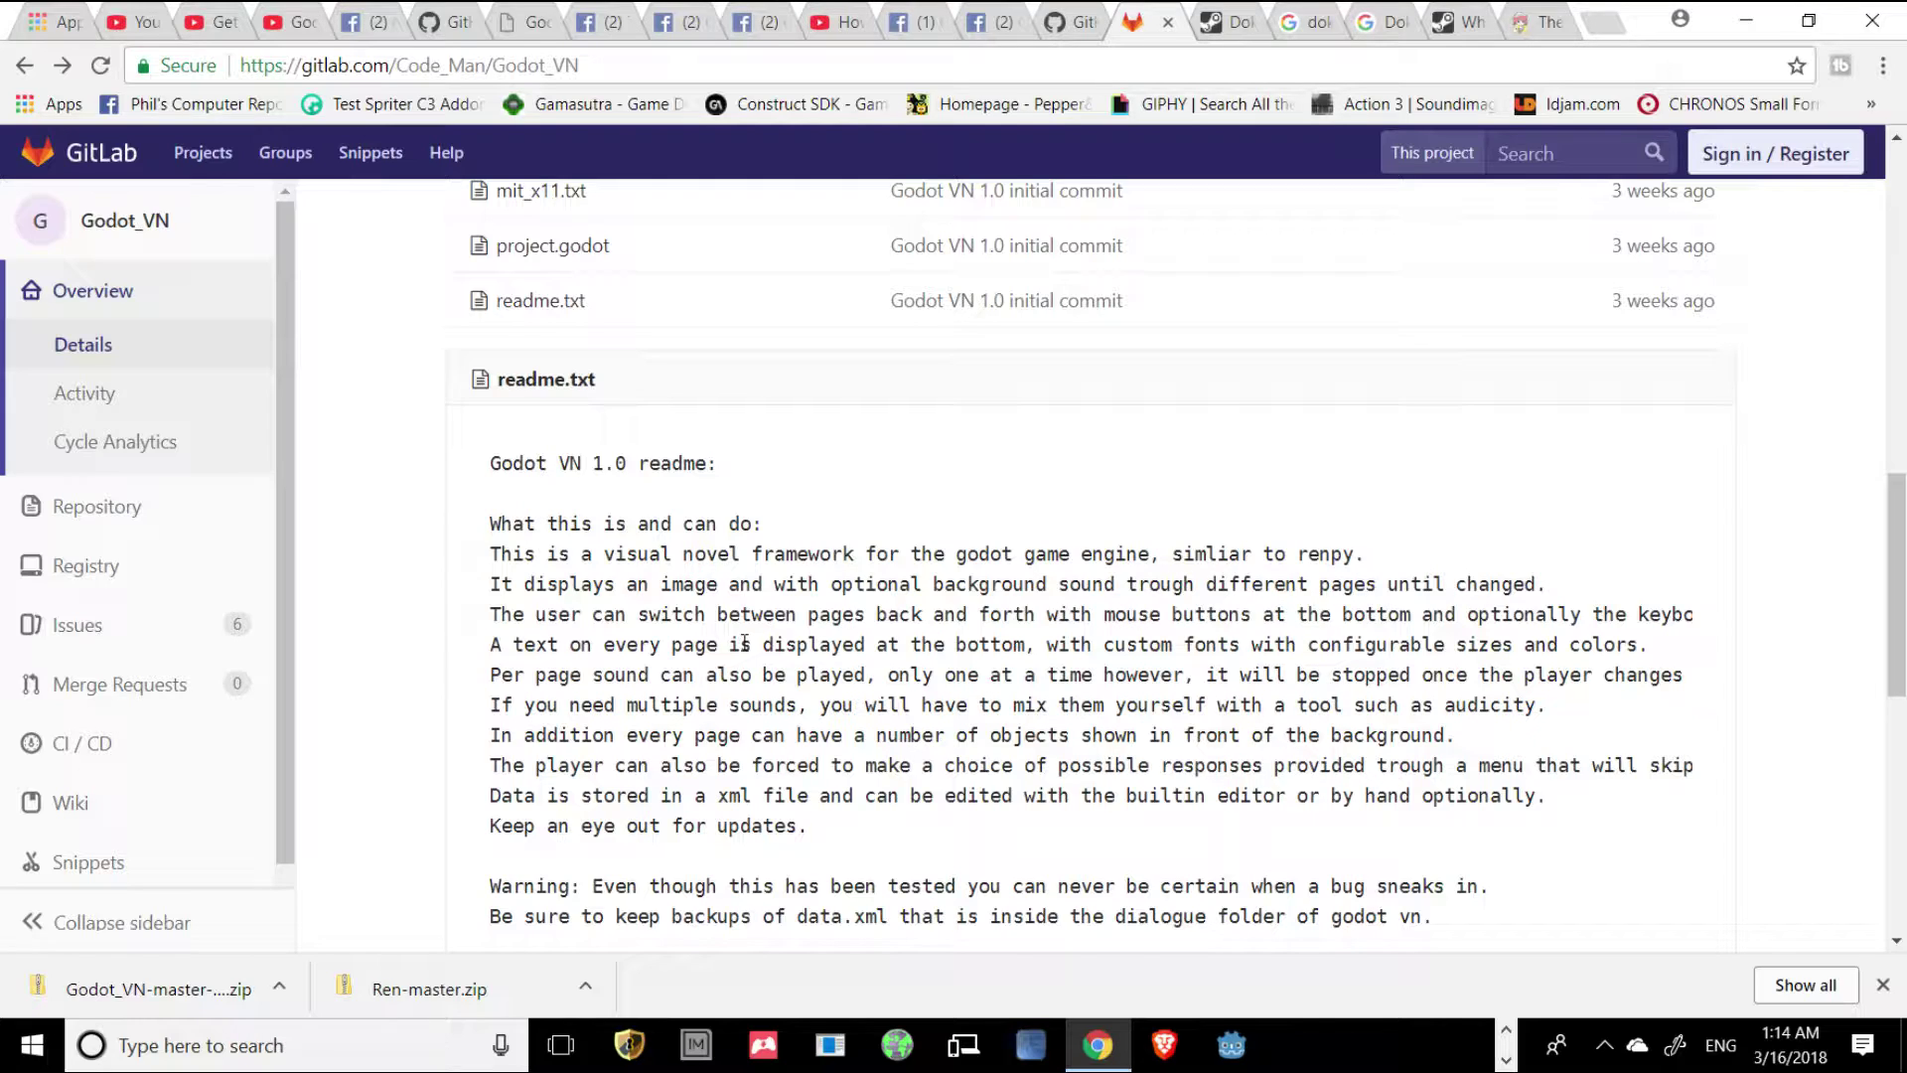
Return to the Godot Engine group post and scroll through it again.
click(978, 22)
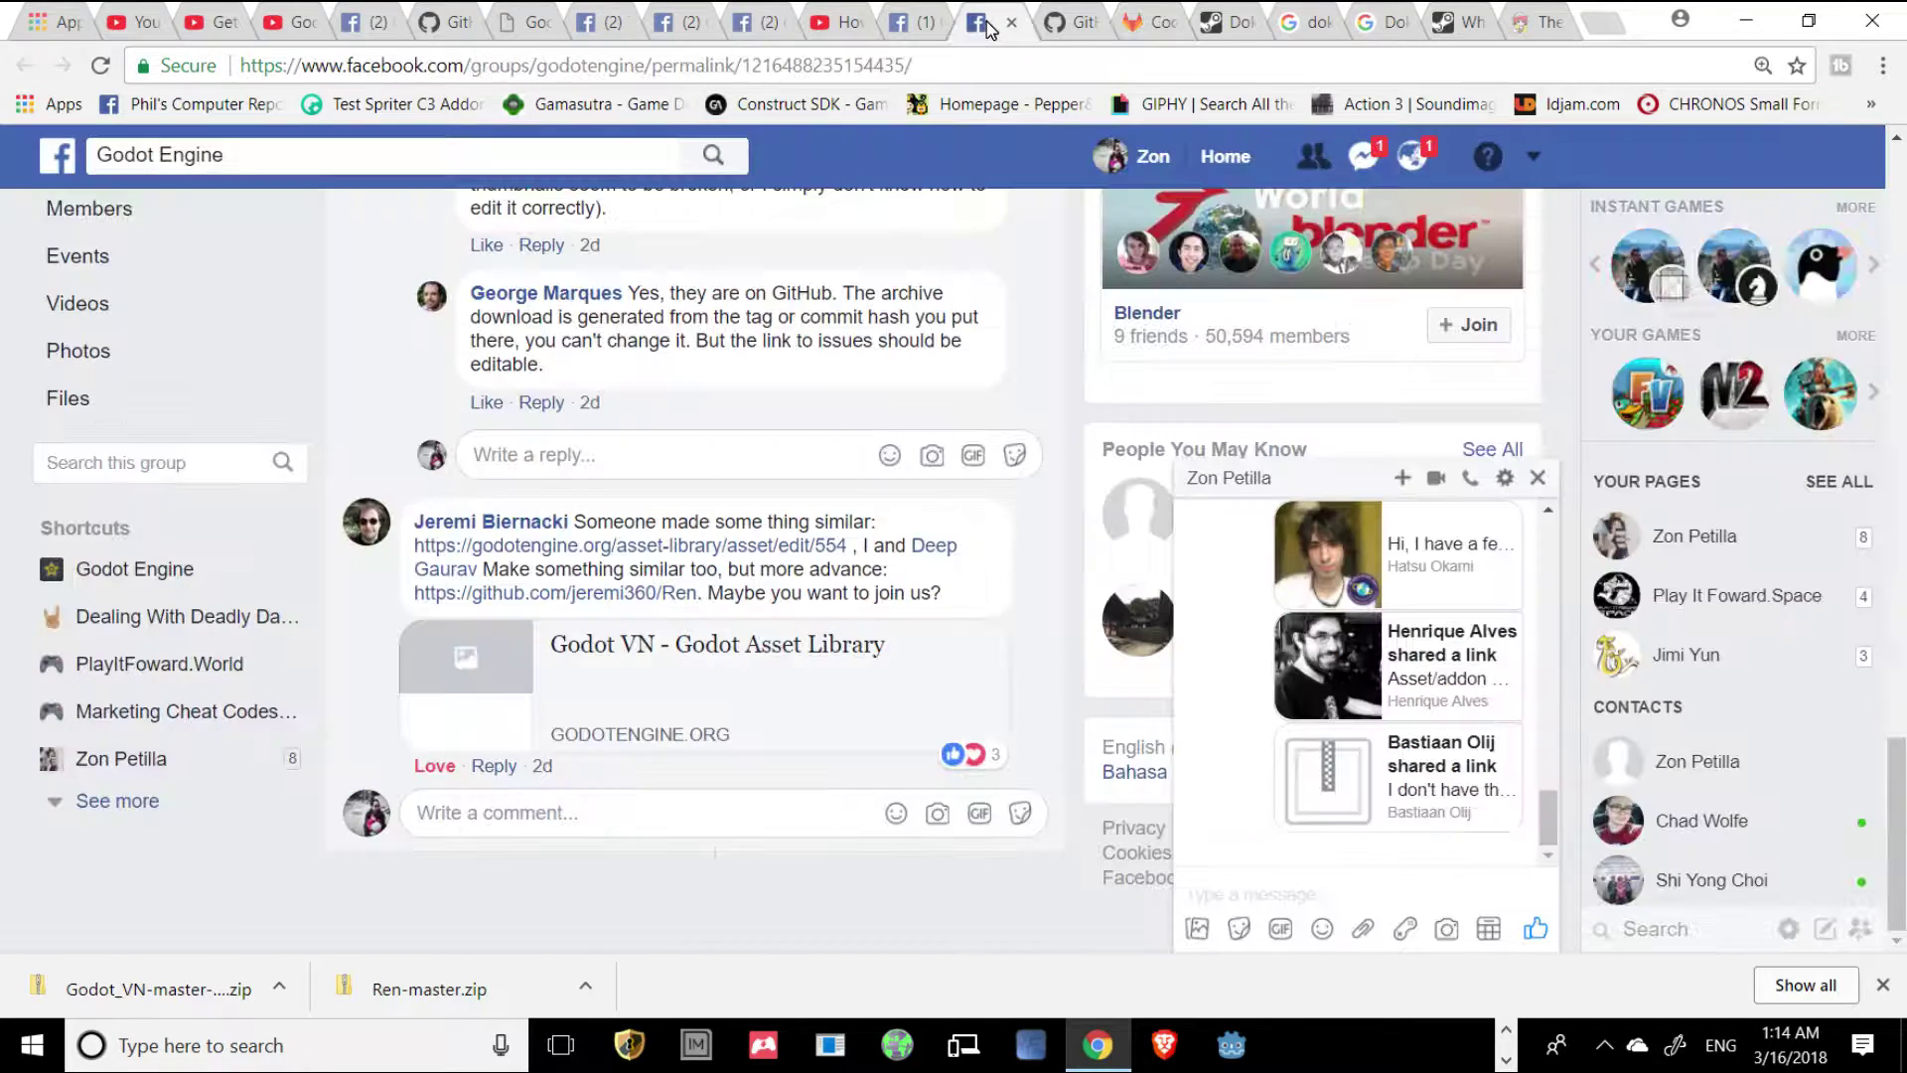
scroll(686, 656, up, 8)
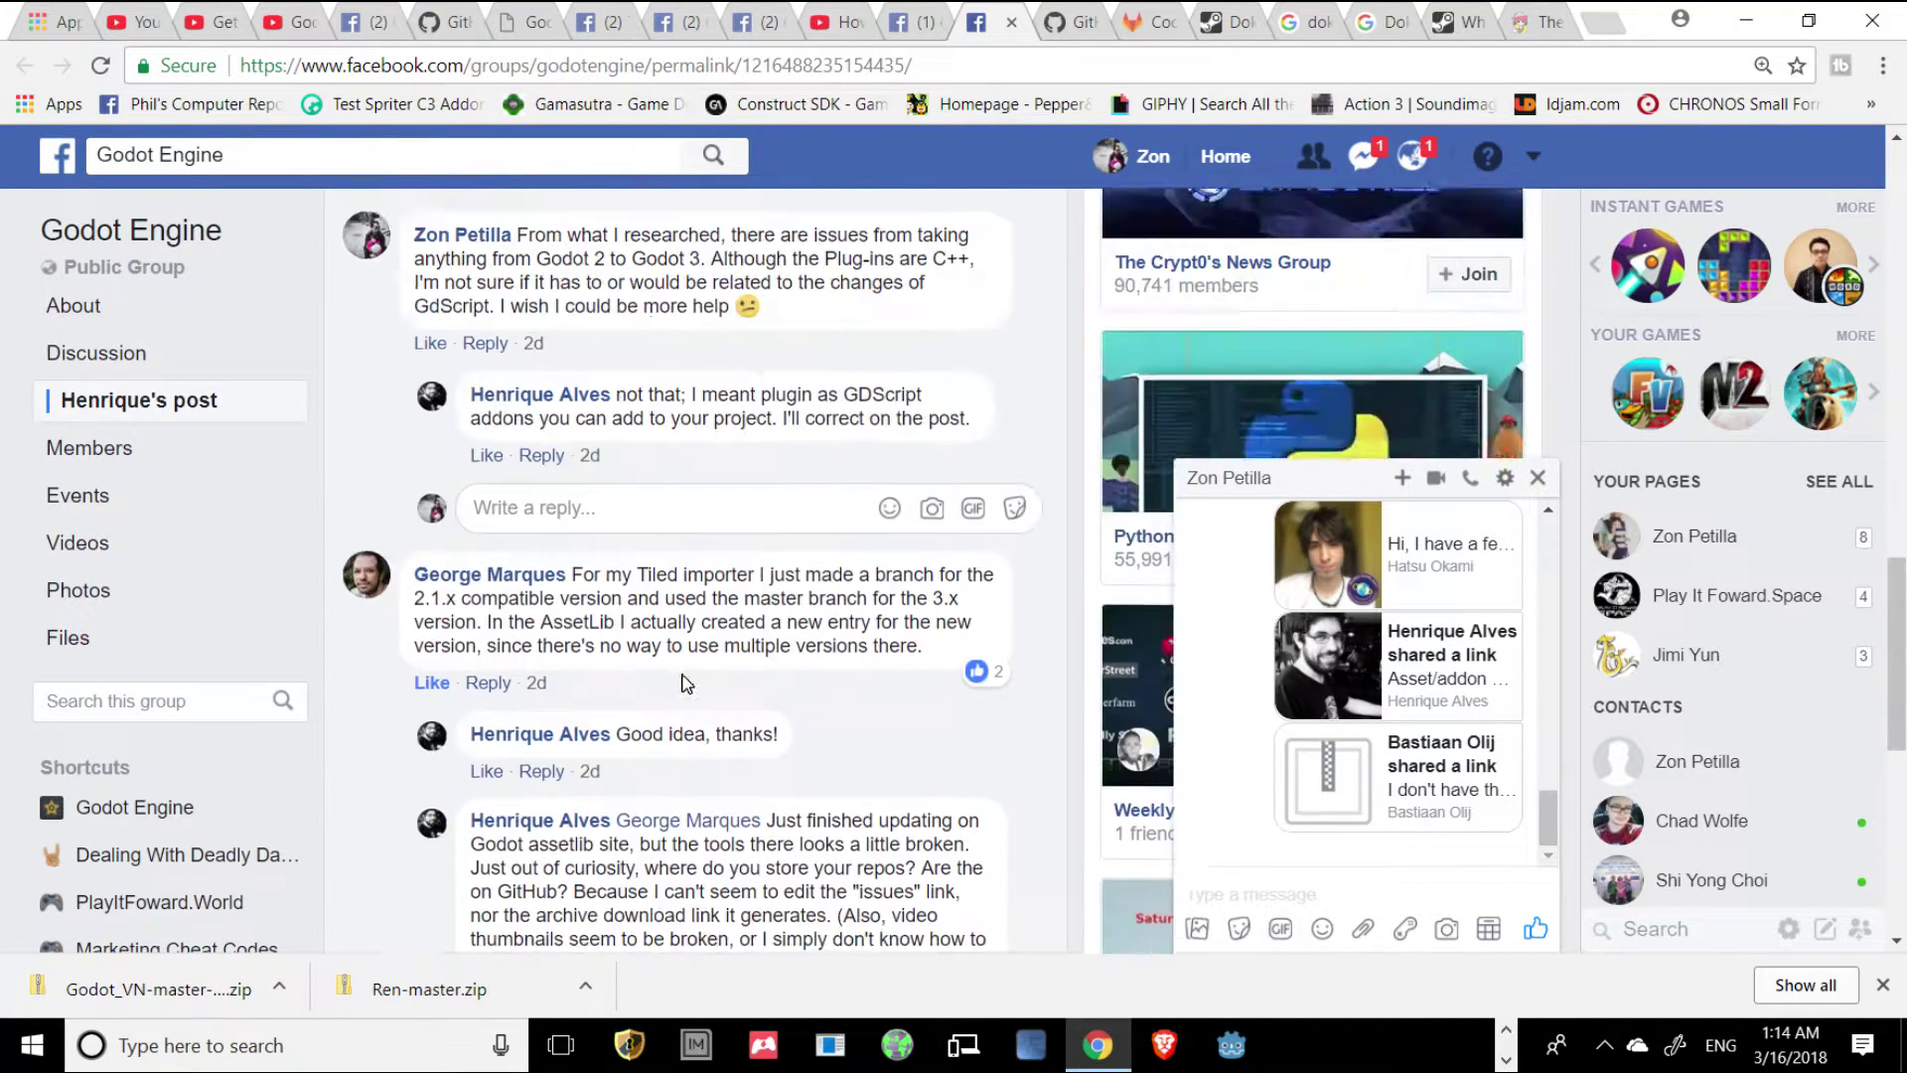
scroll(715, 546, up, 4)
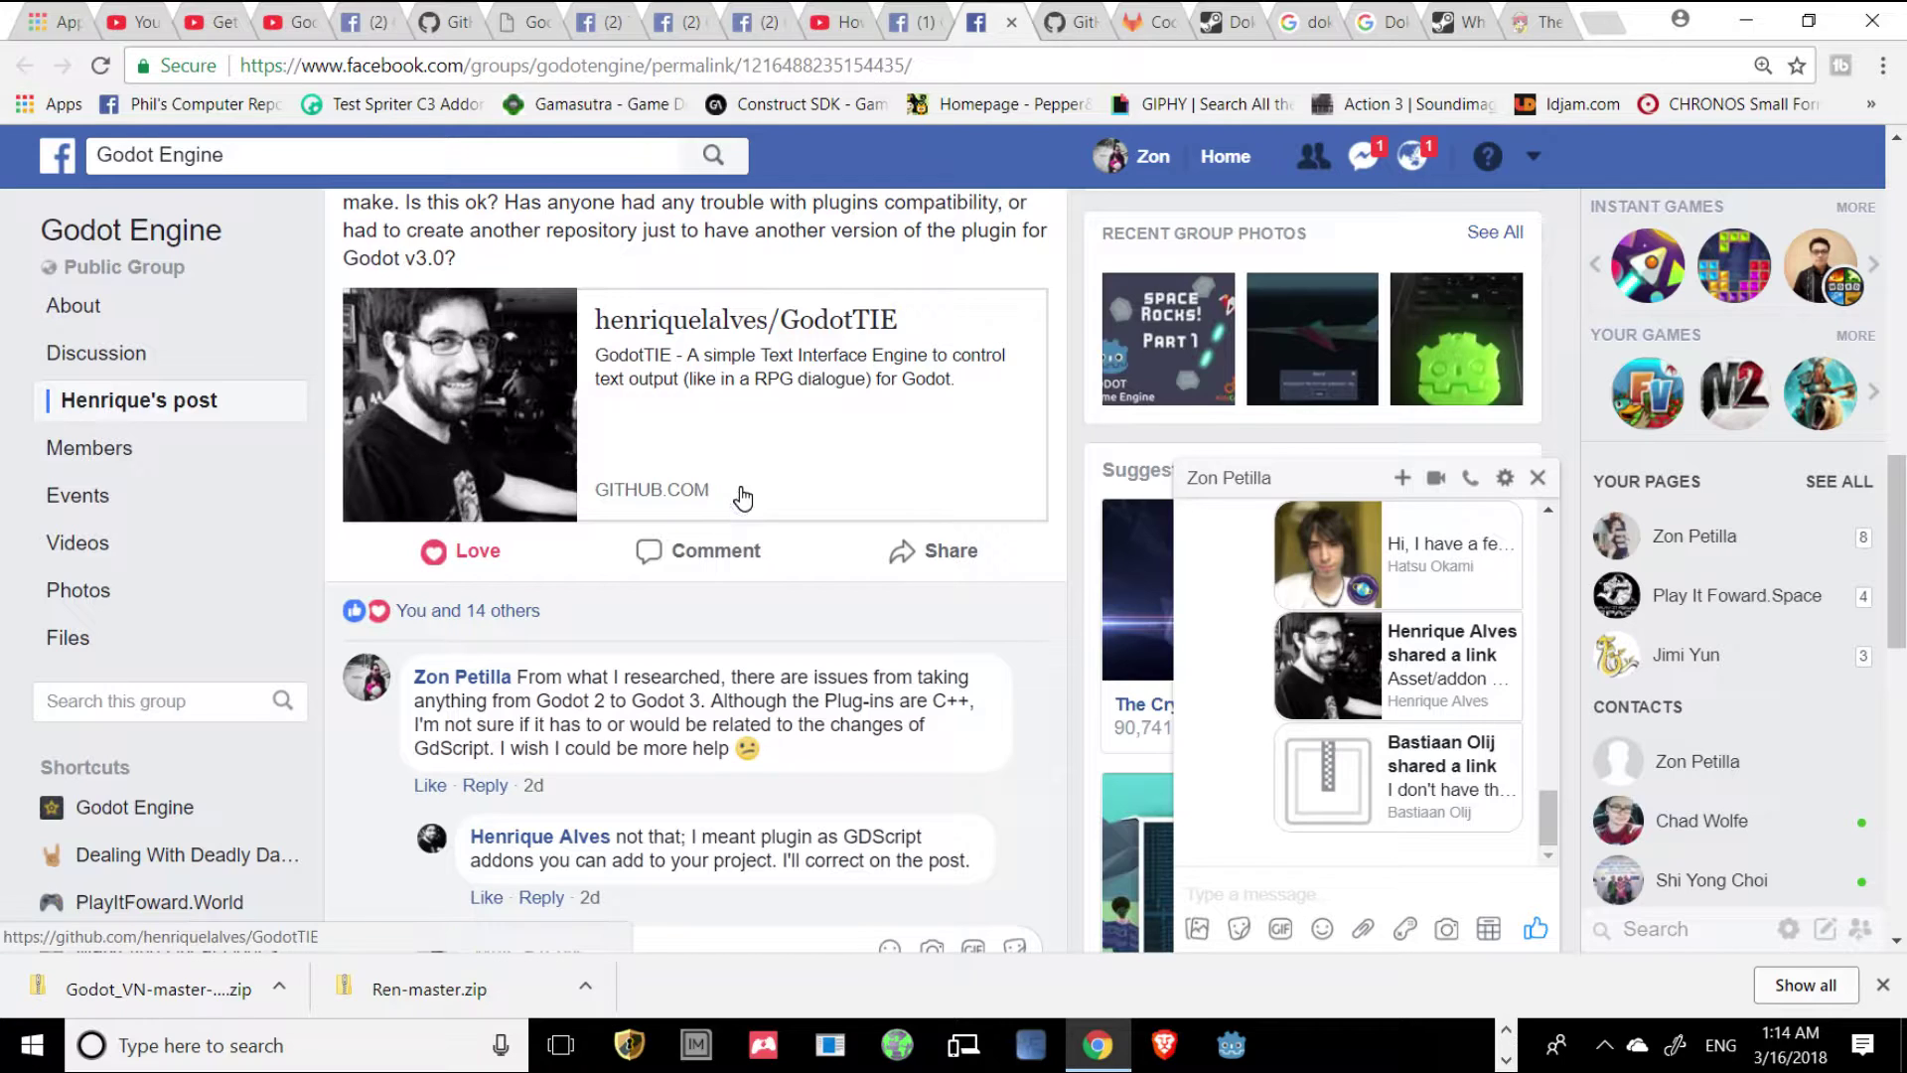
scroll(740, 499, down, 7)
scroll(743, 500, down, 5)
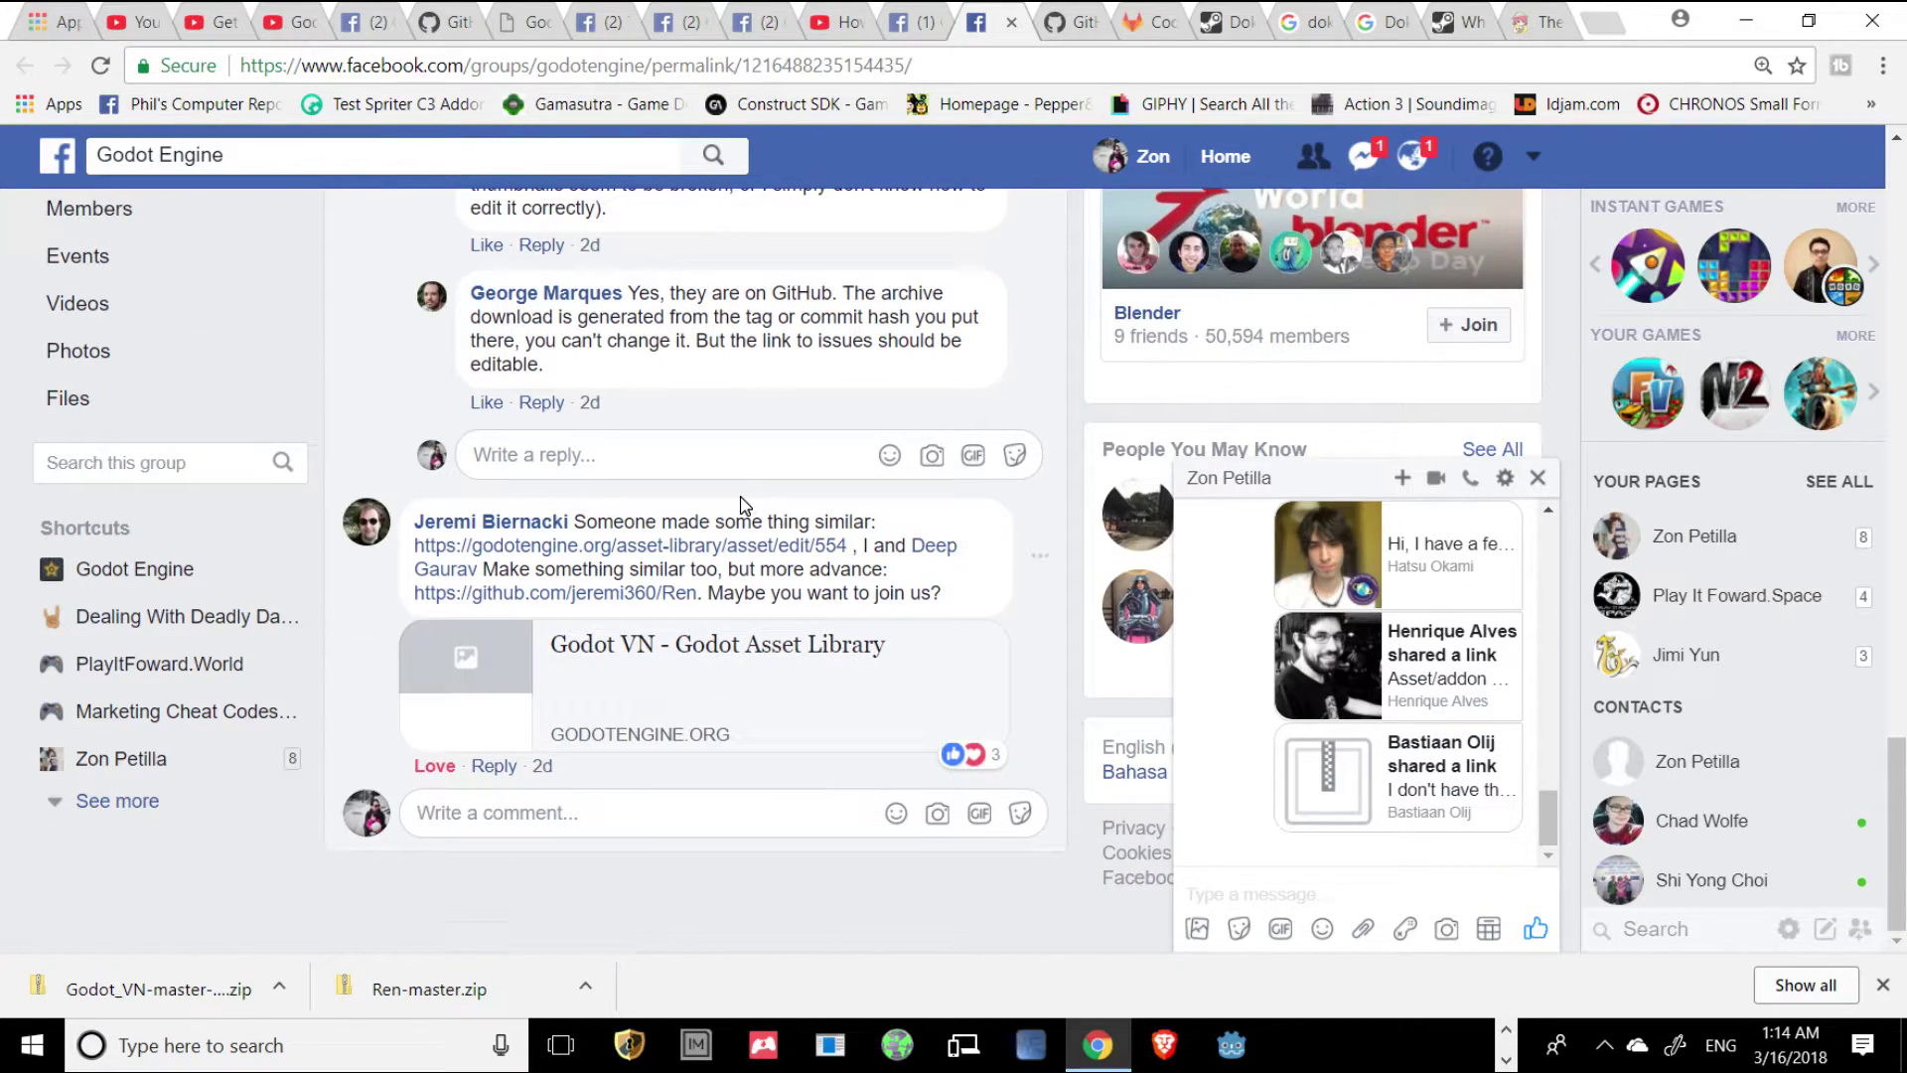
Browse the Godot Engine Korea group feed, then bring the Godot Engine windows forward.
click(916, 30)
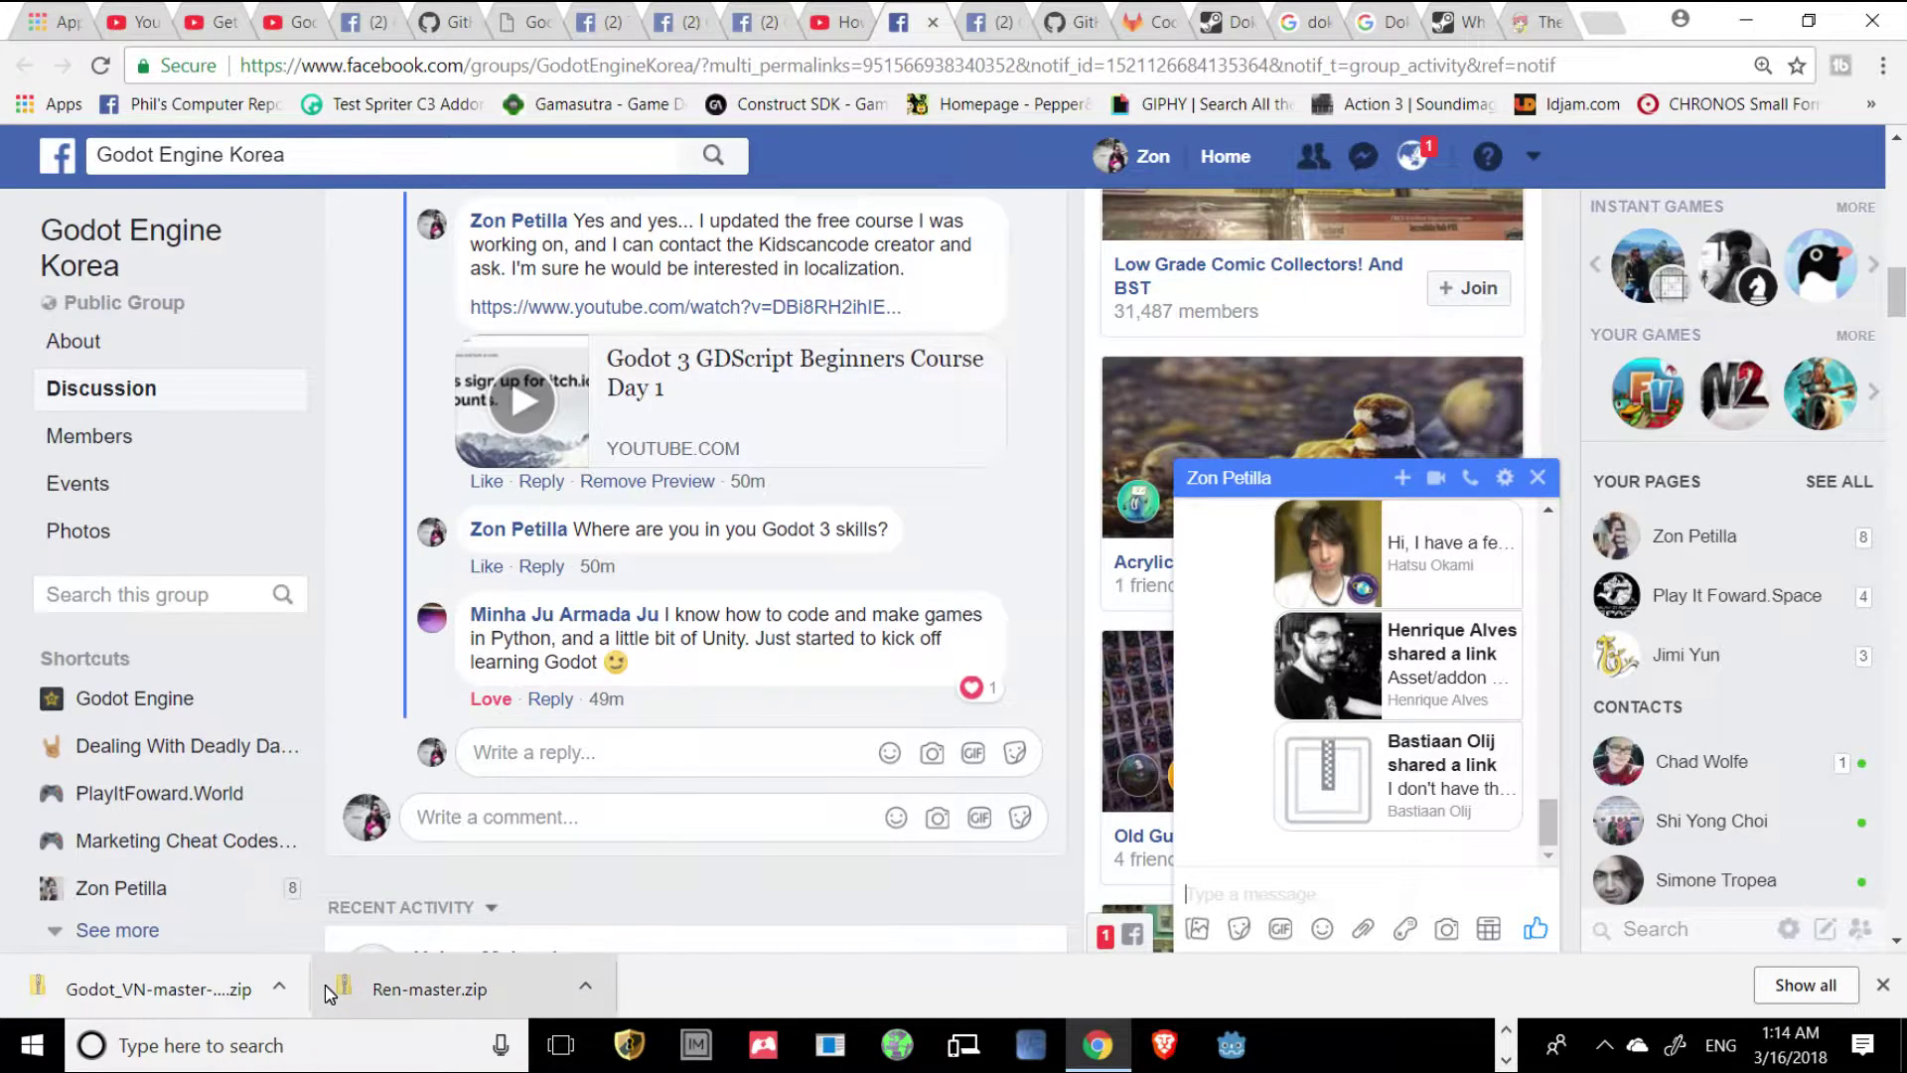
scroll(556, 735, down, 8)
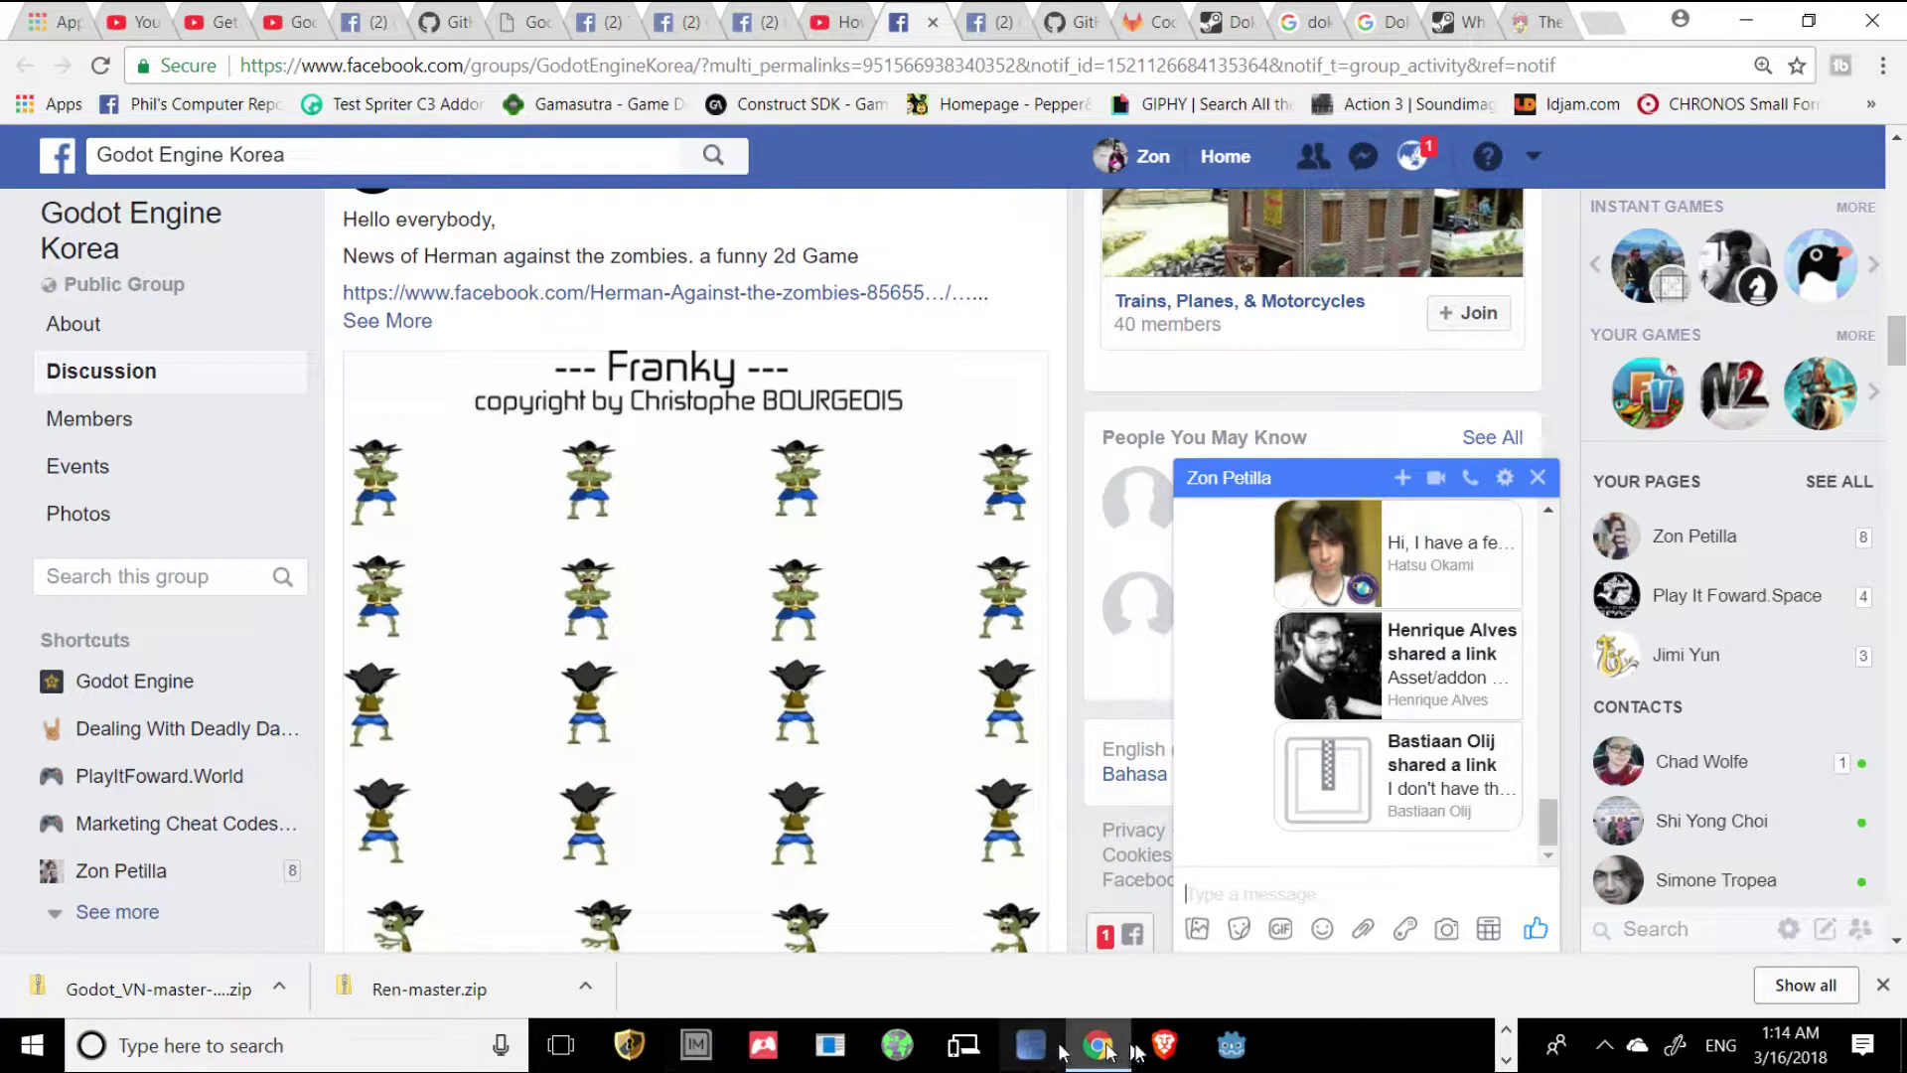
click(1230, 1049)
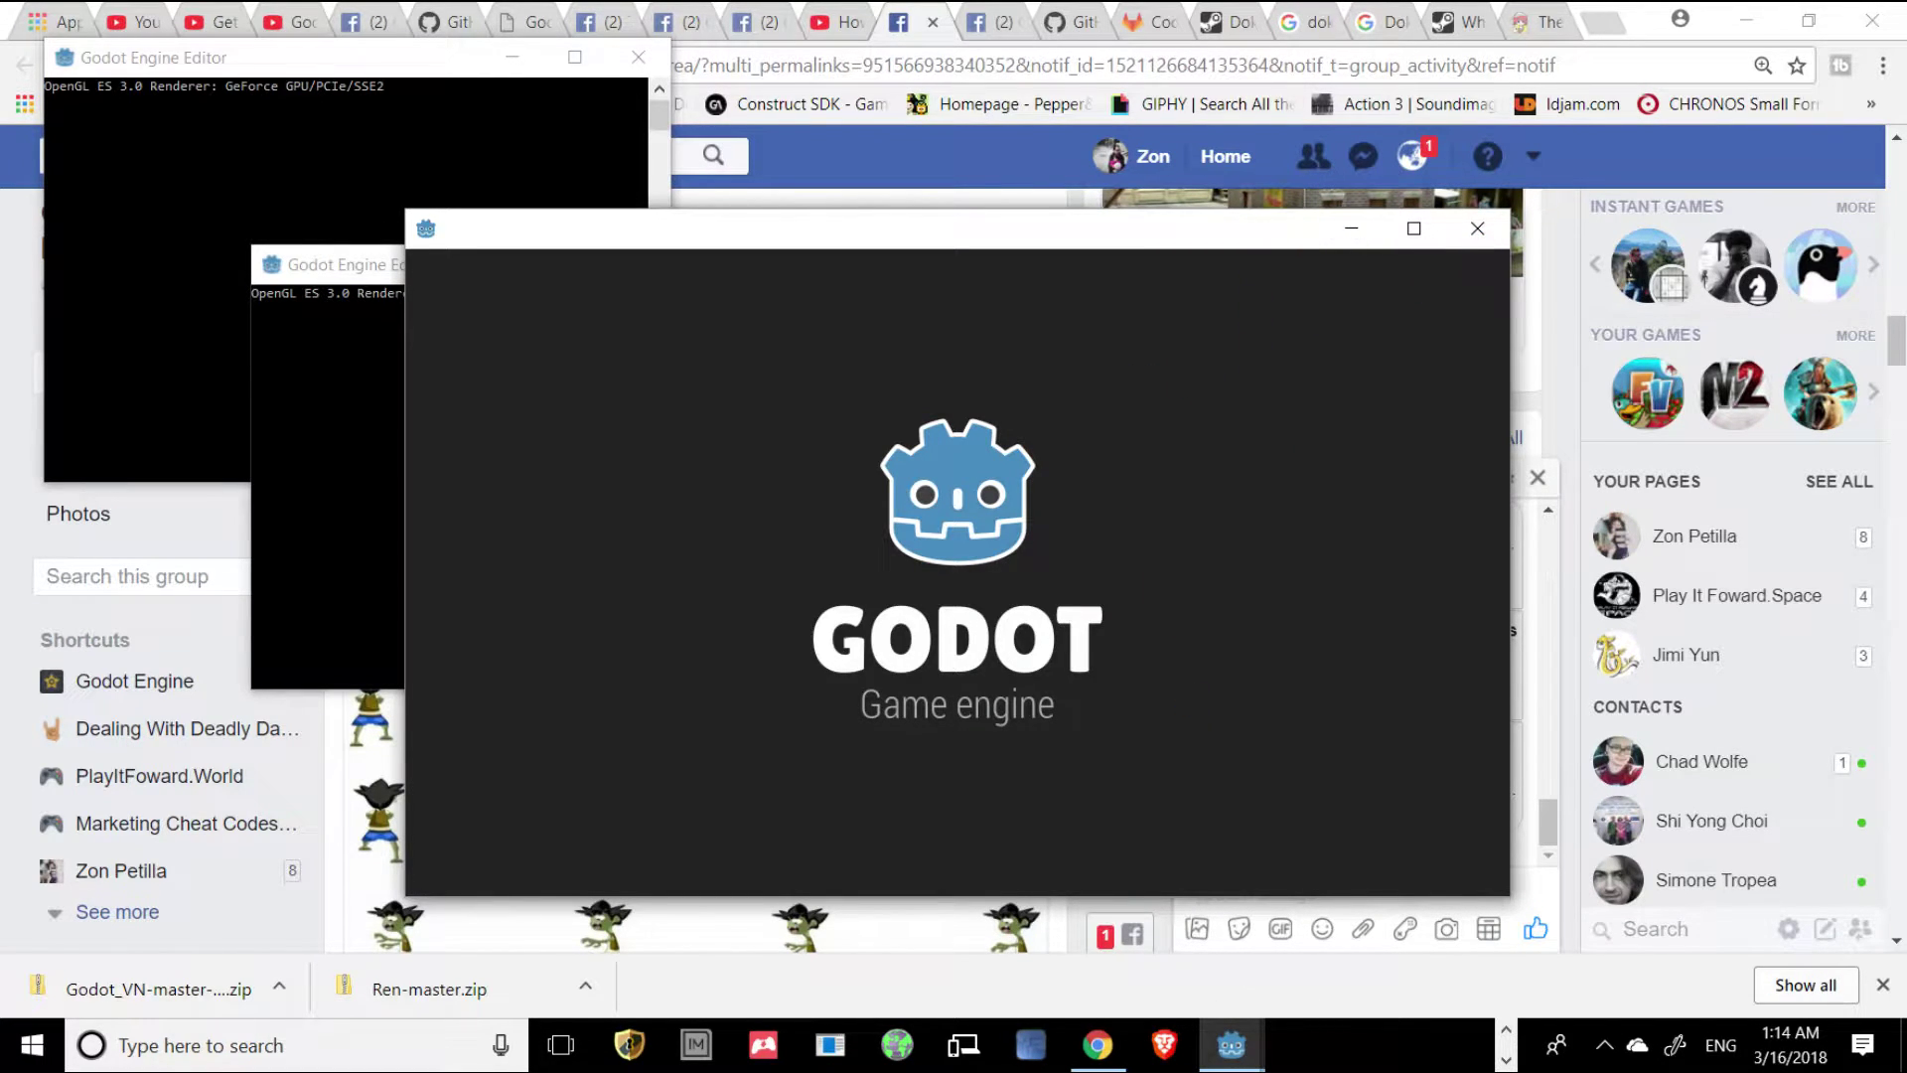
Close the two extra Godot windows from the taskbar previews.
mouse_move(1229, 1050)
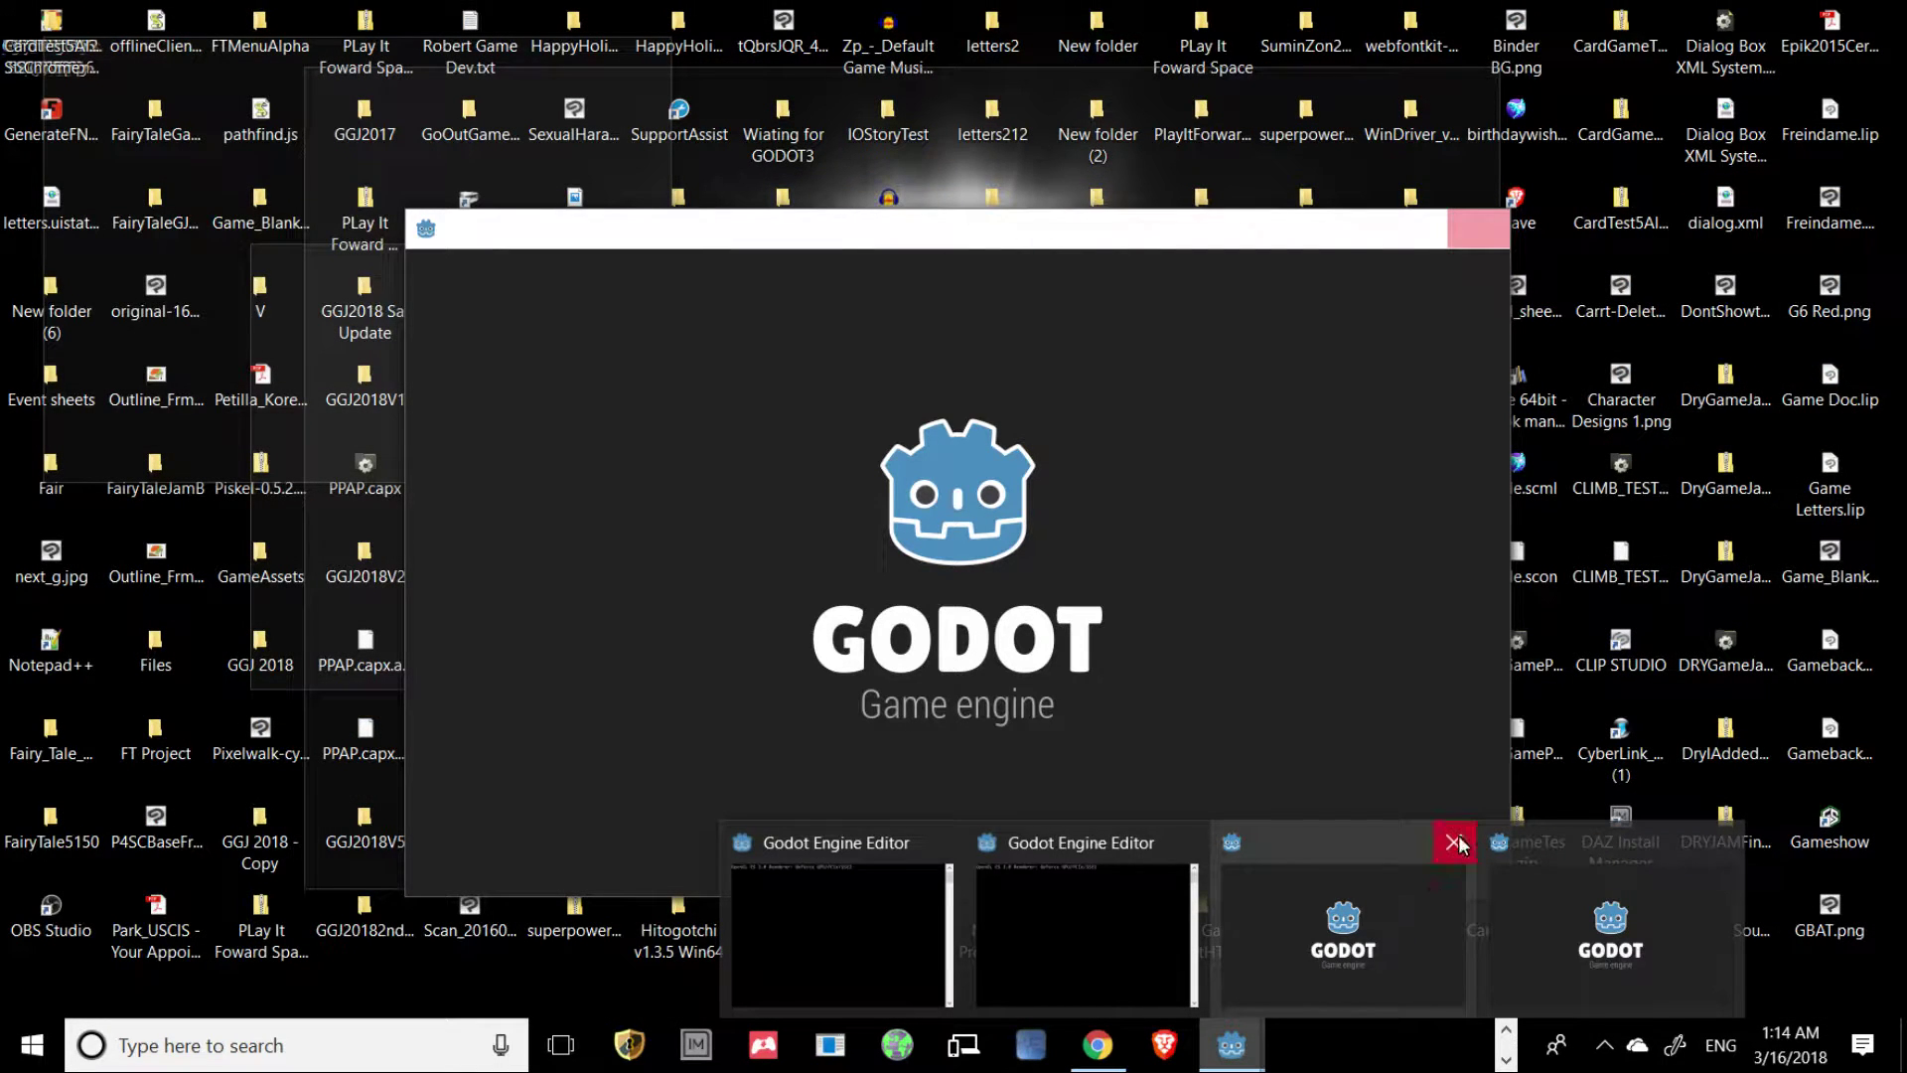
click(1456, 844)
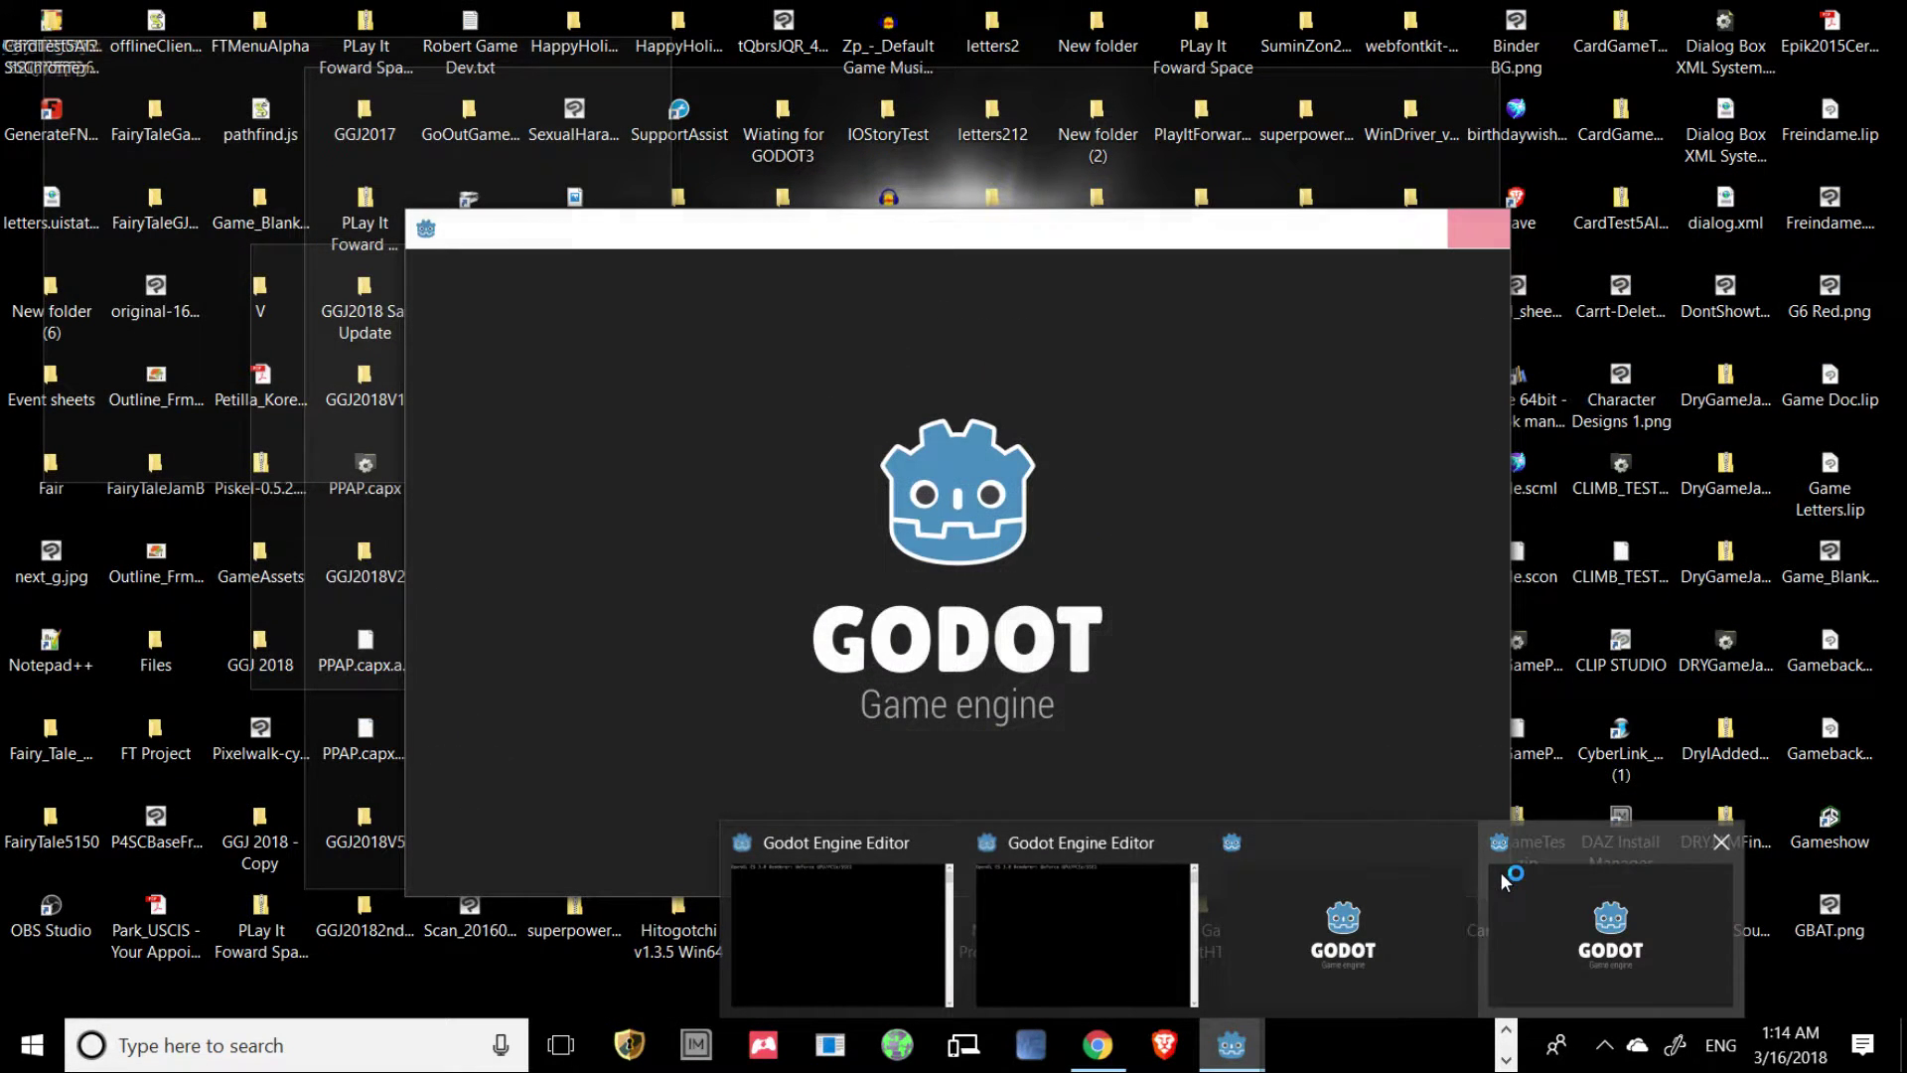
click(1721, 844)
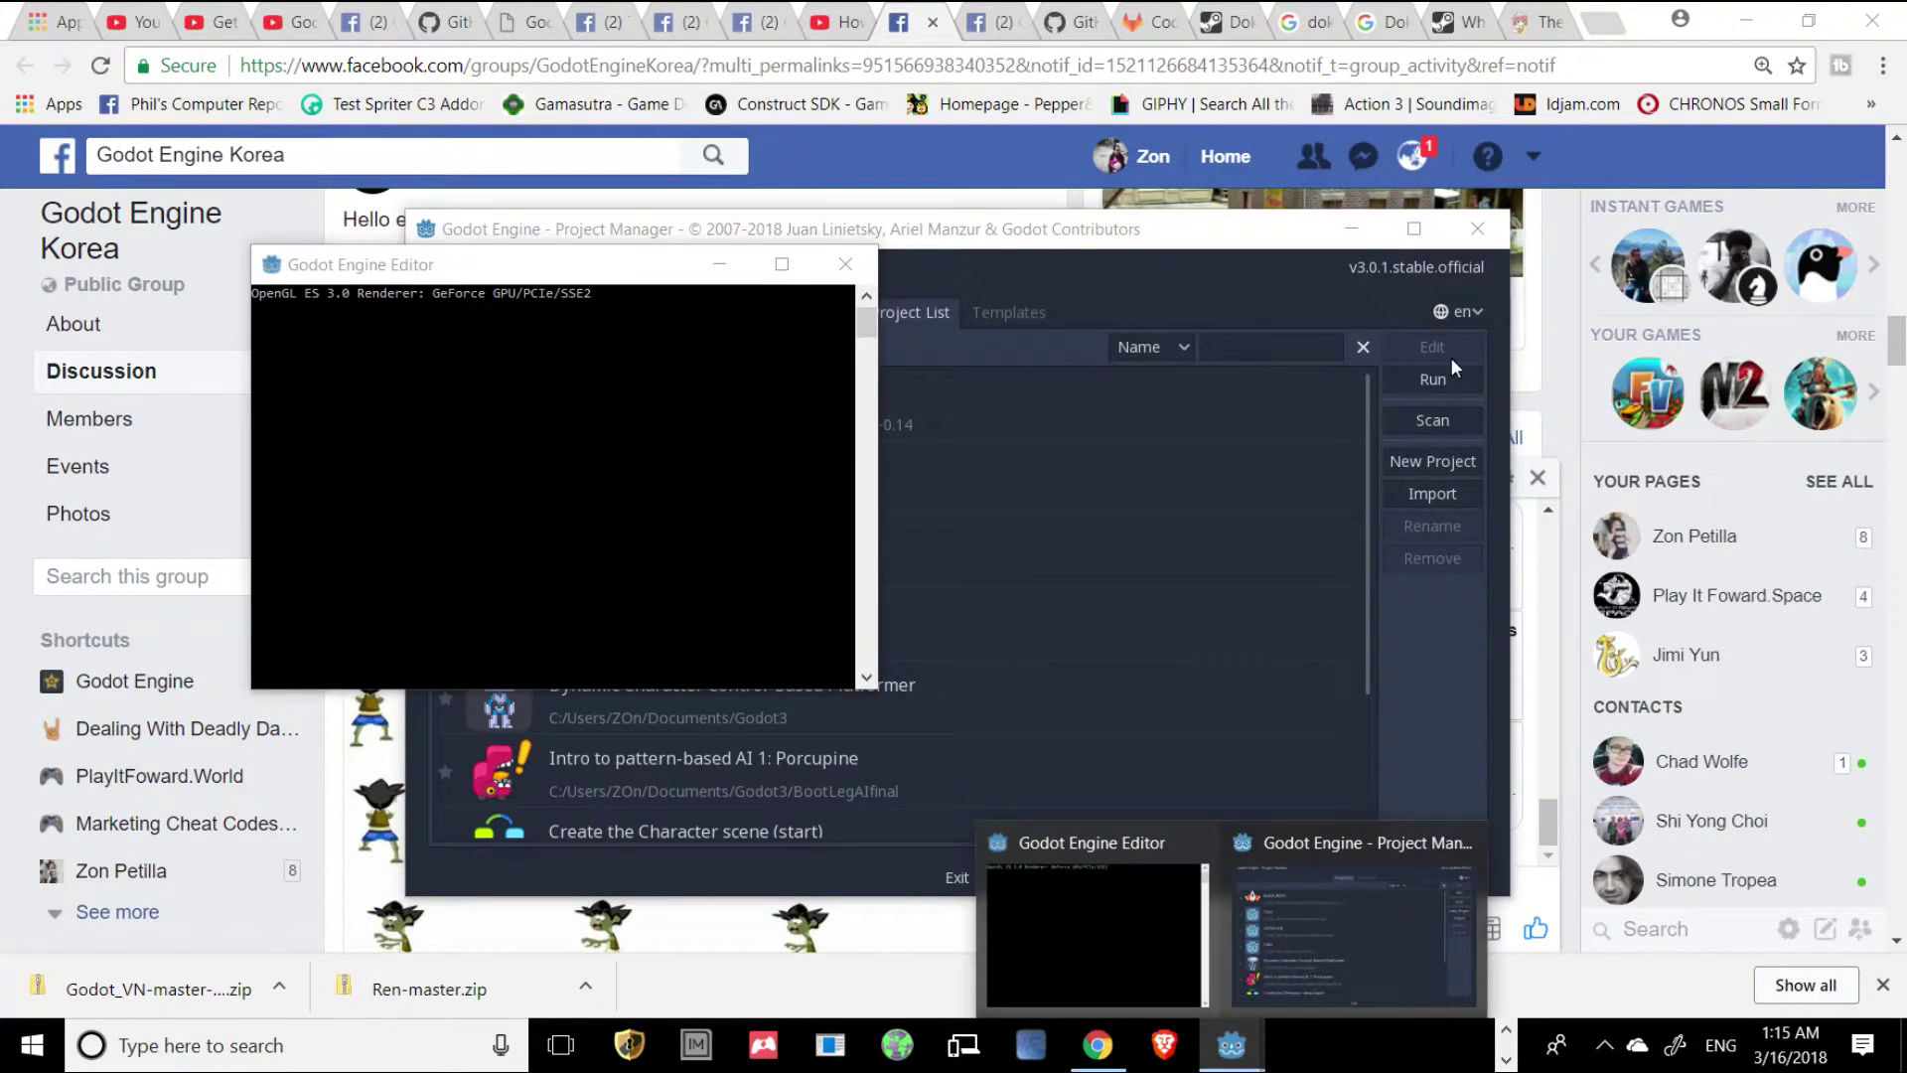
click(1529, 645)
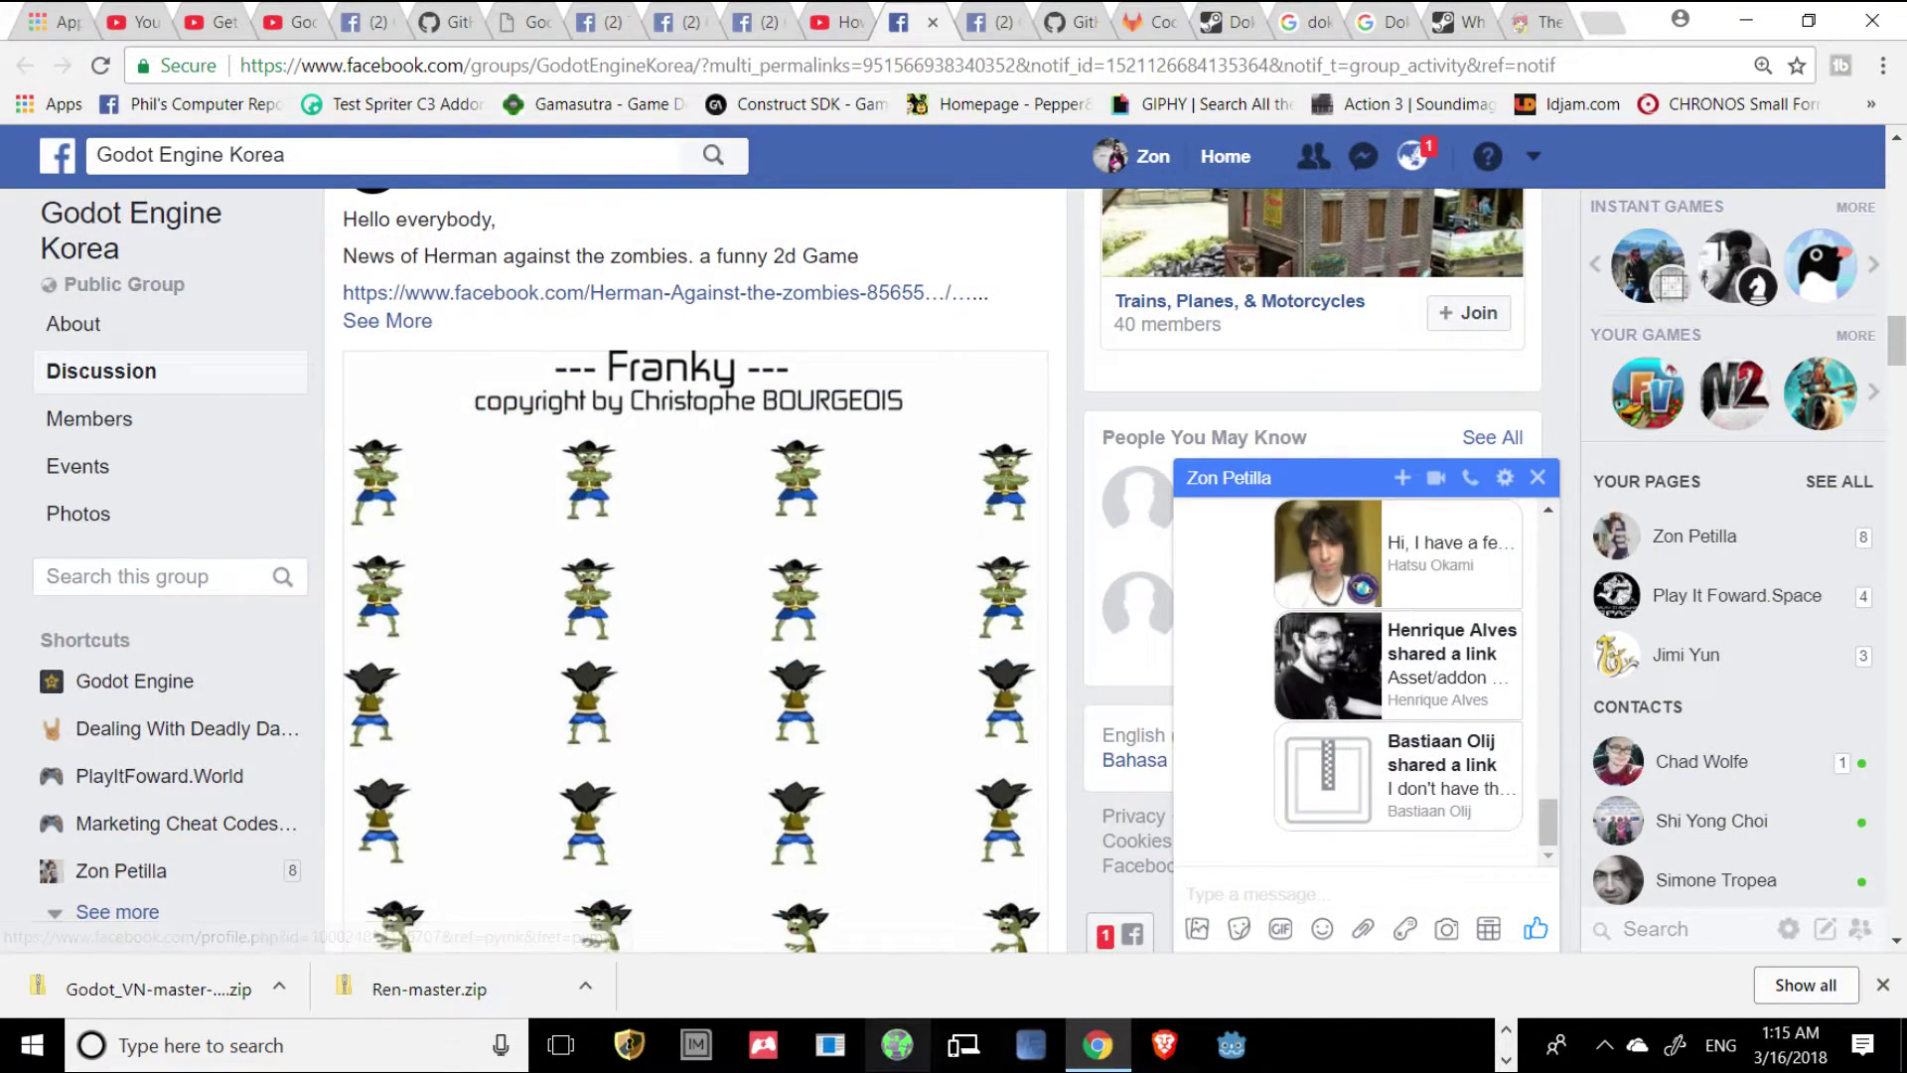
Close the stray Edge window and bring up the Downloads folder in File Explorer.
click(1523, 1038)
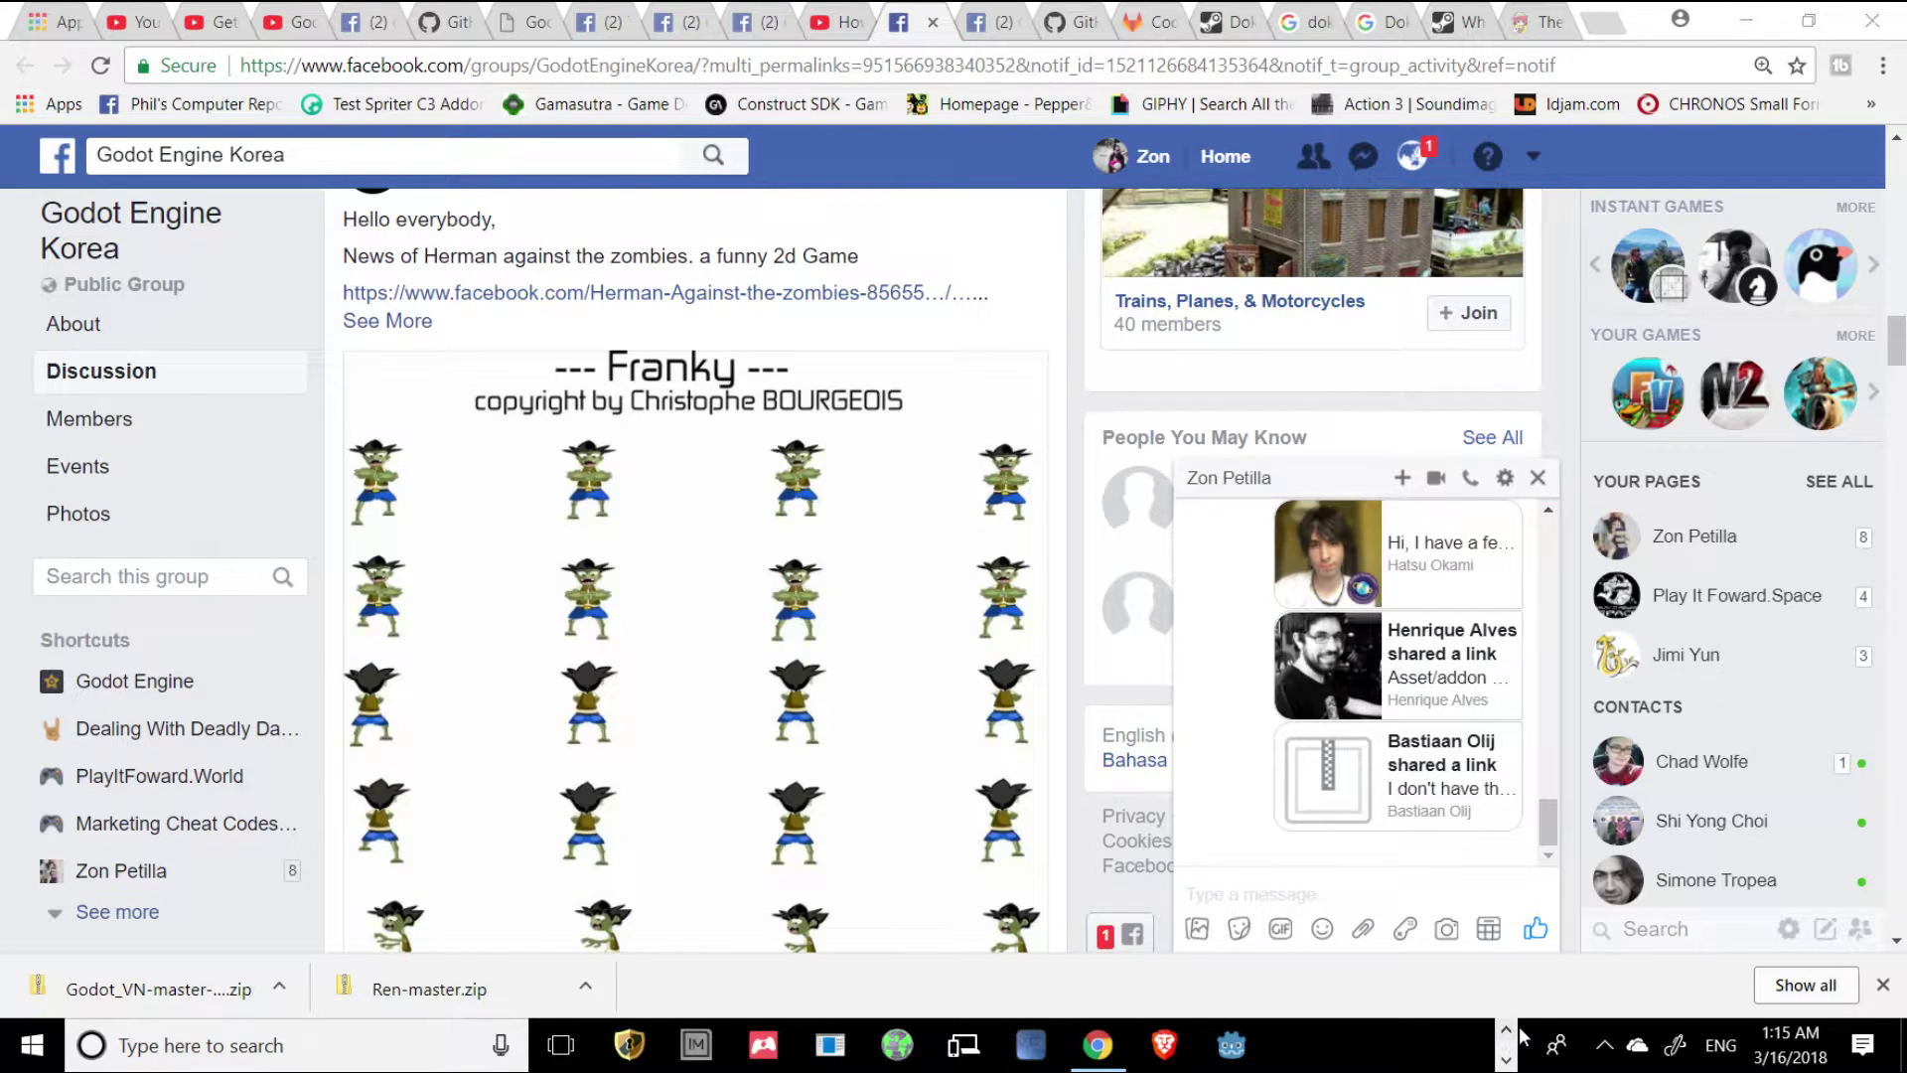
click(1505, 1057)
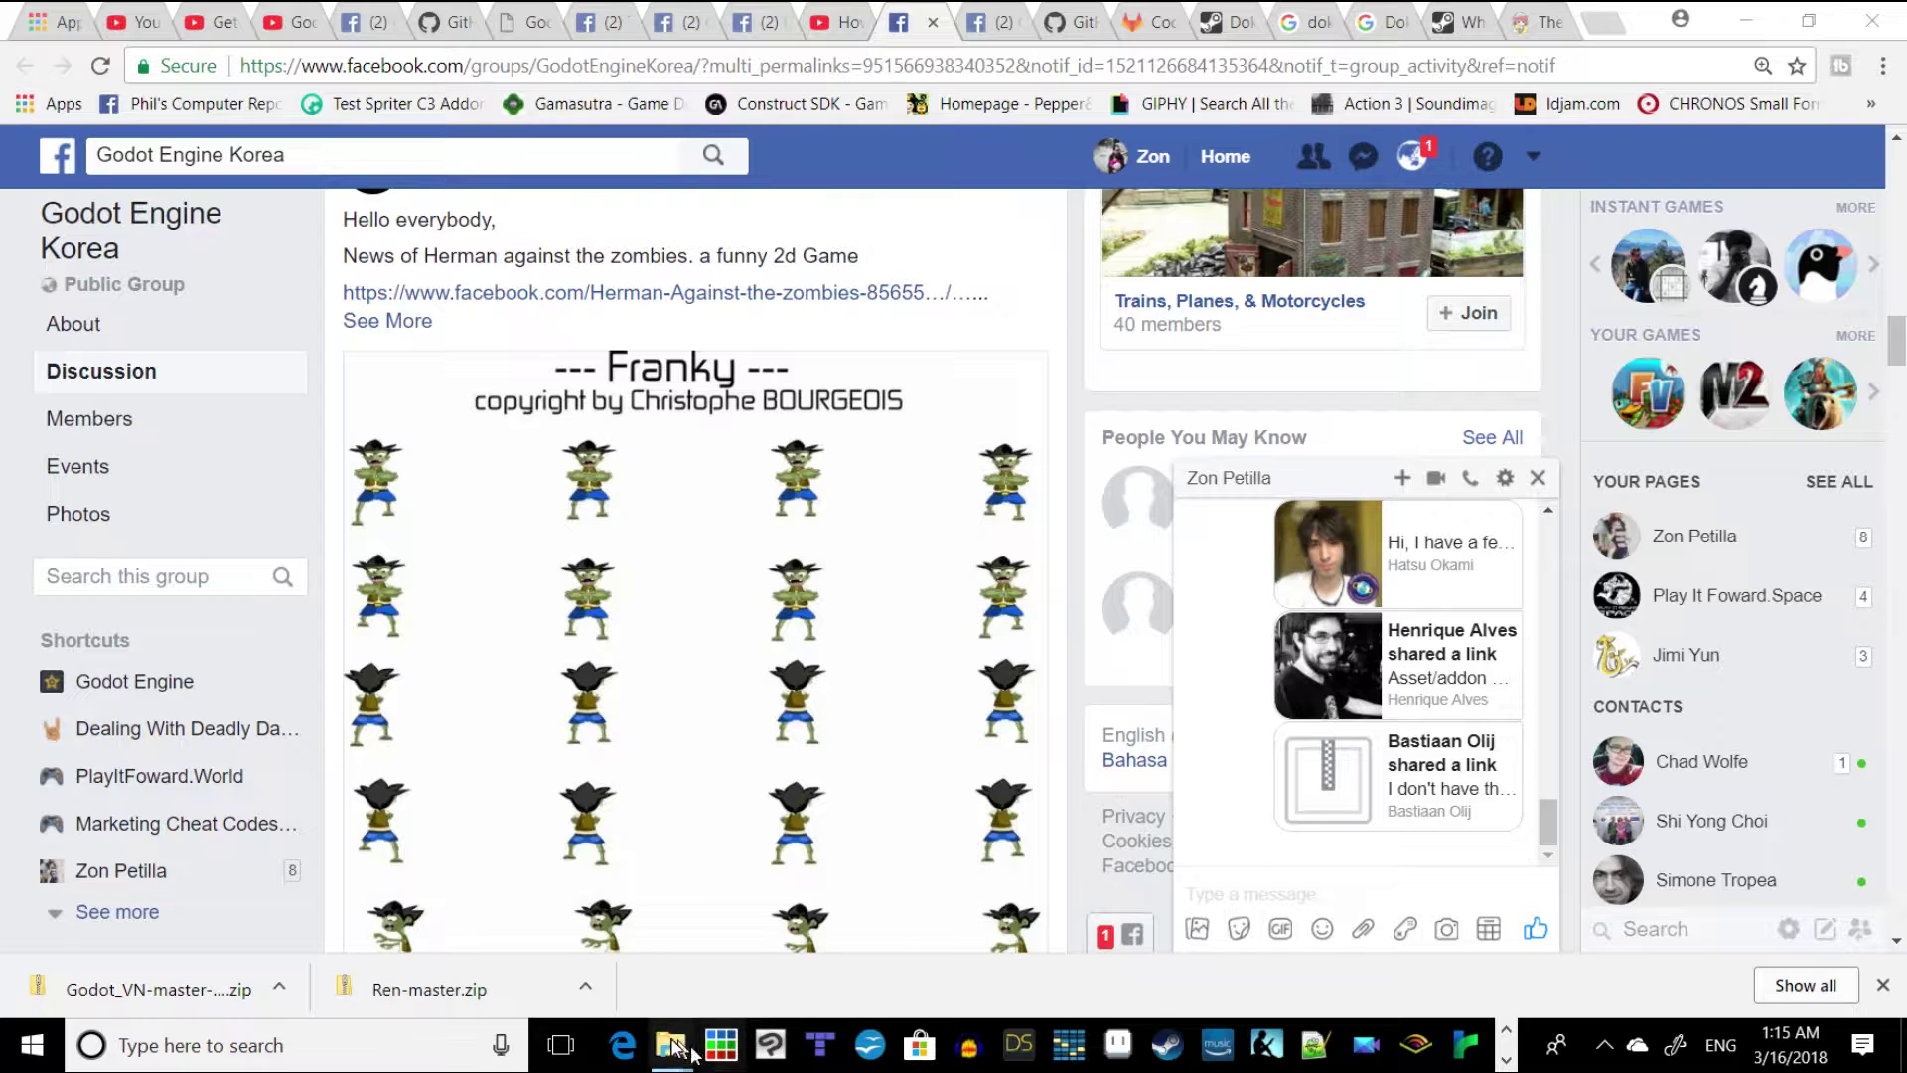
mouse_move(671, 1043)
click(623, 1045)
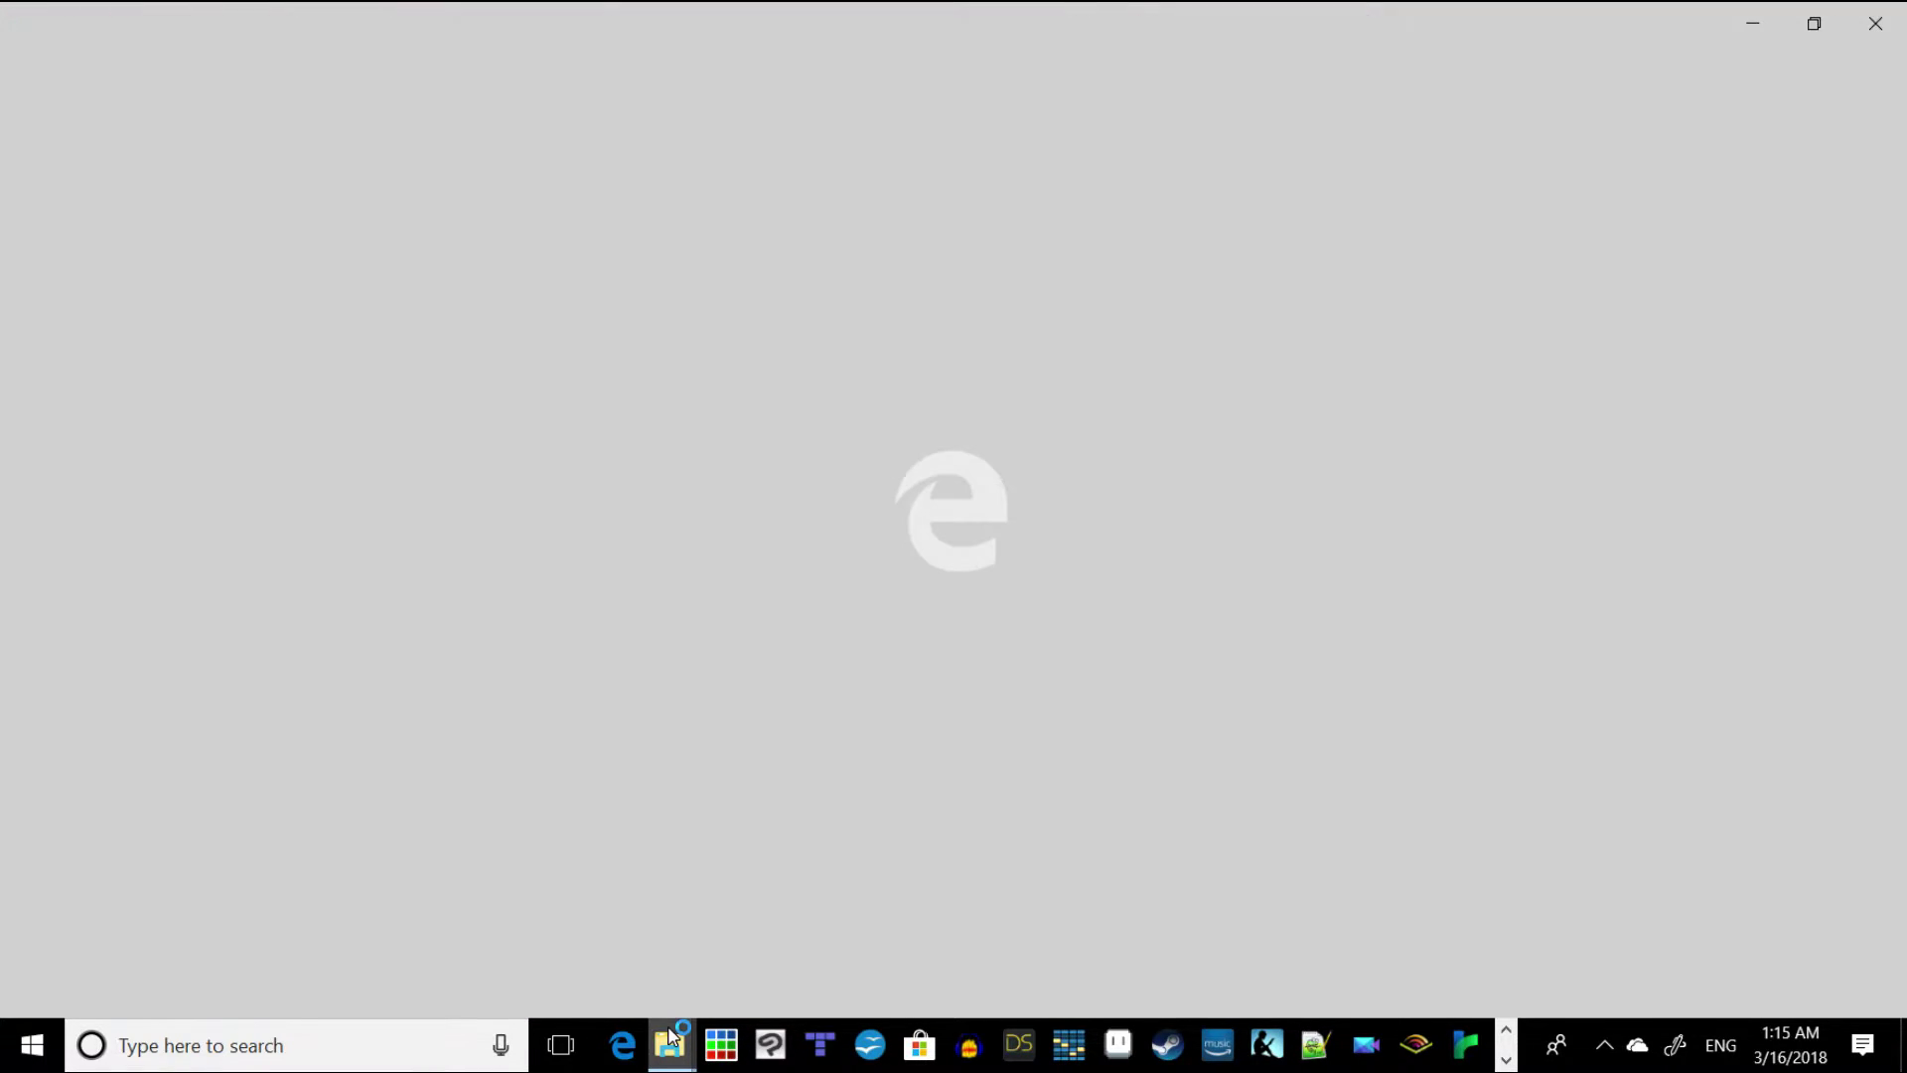
mouse_move(670, 1045)
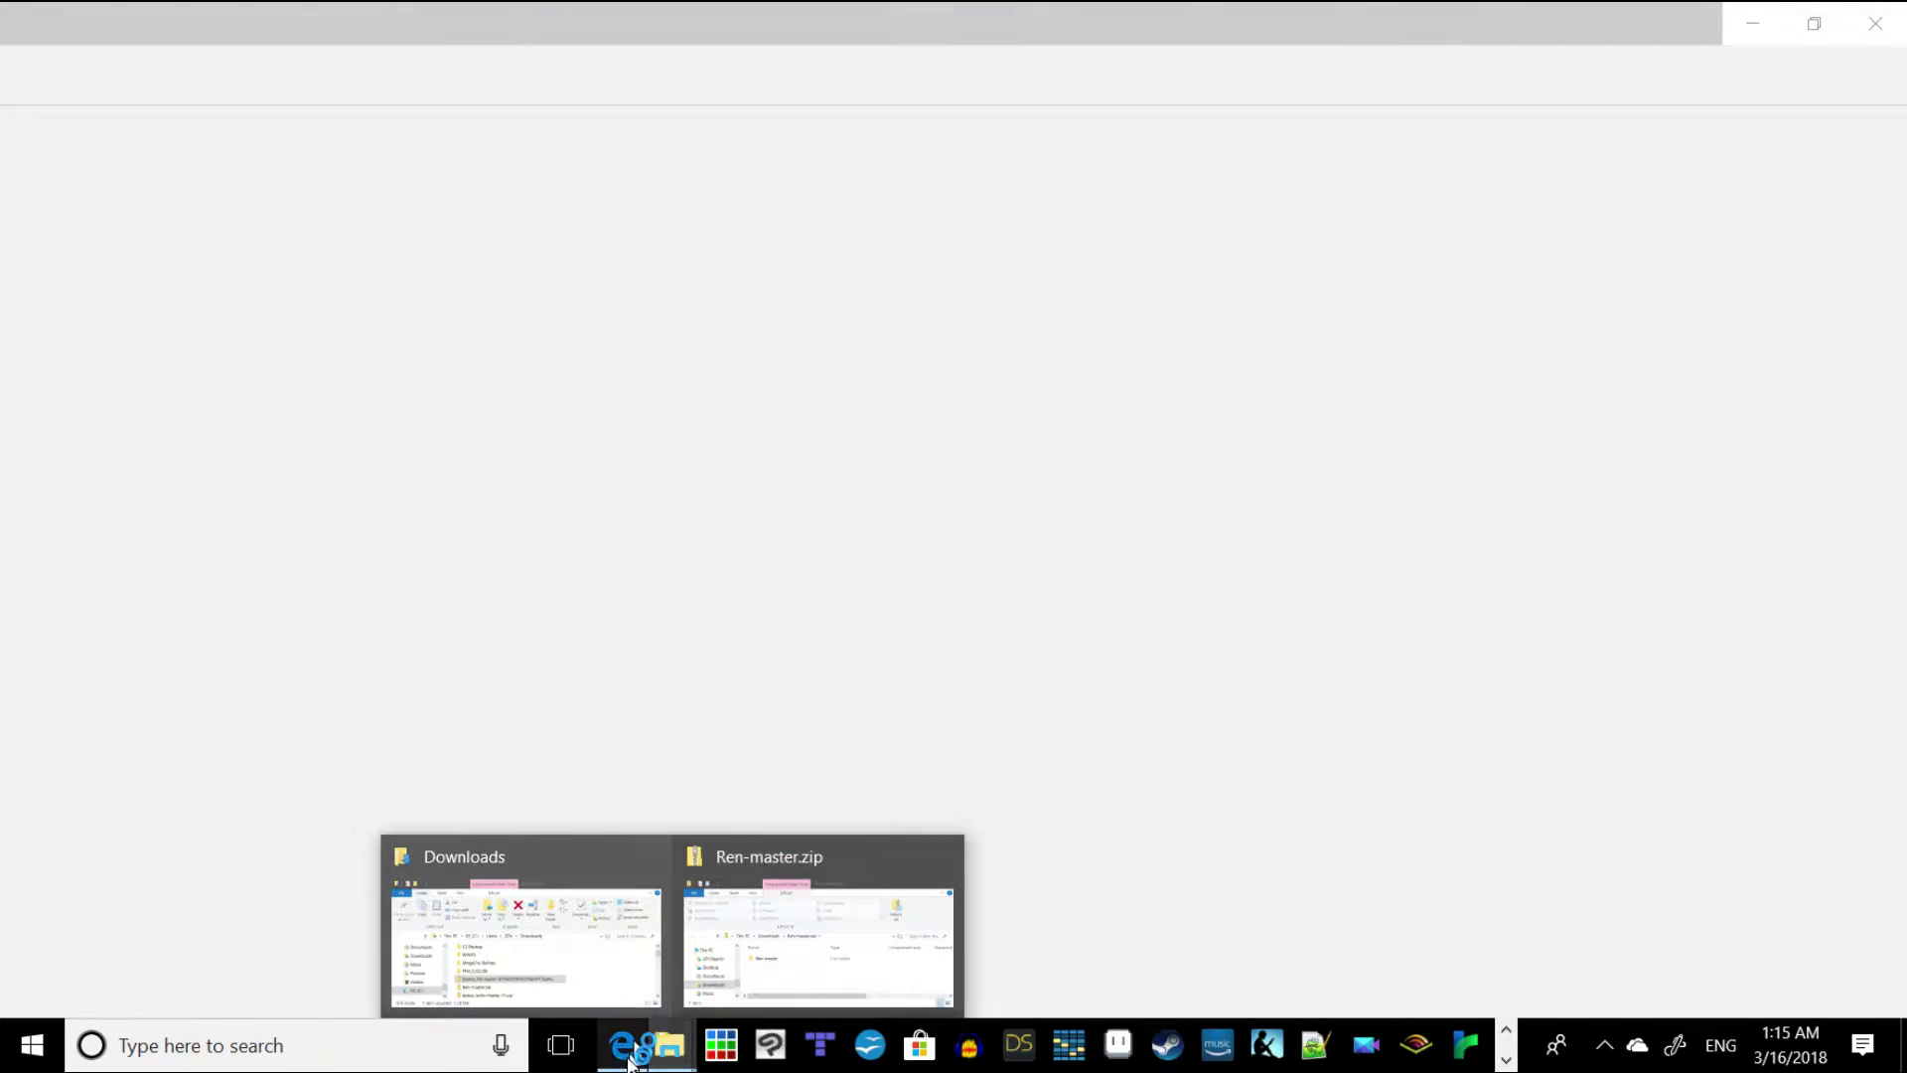
click(1875, 23)
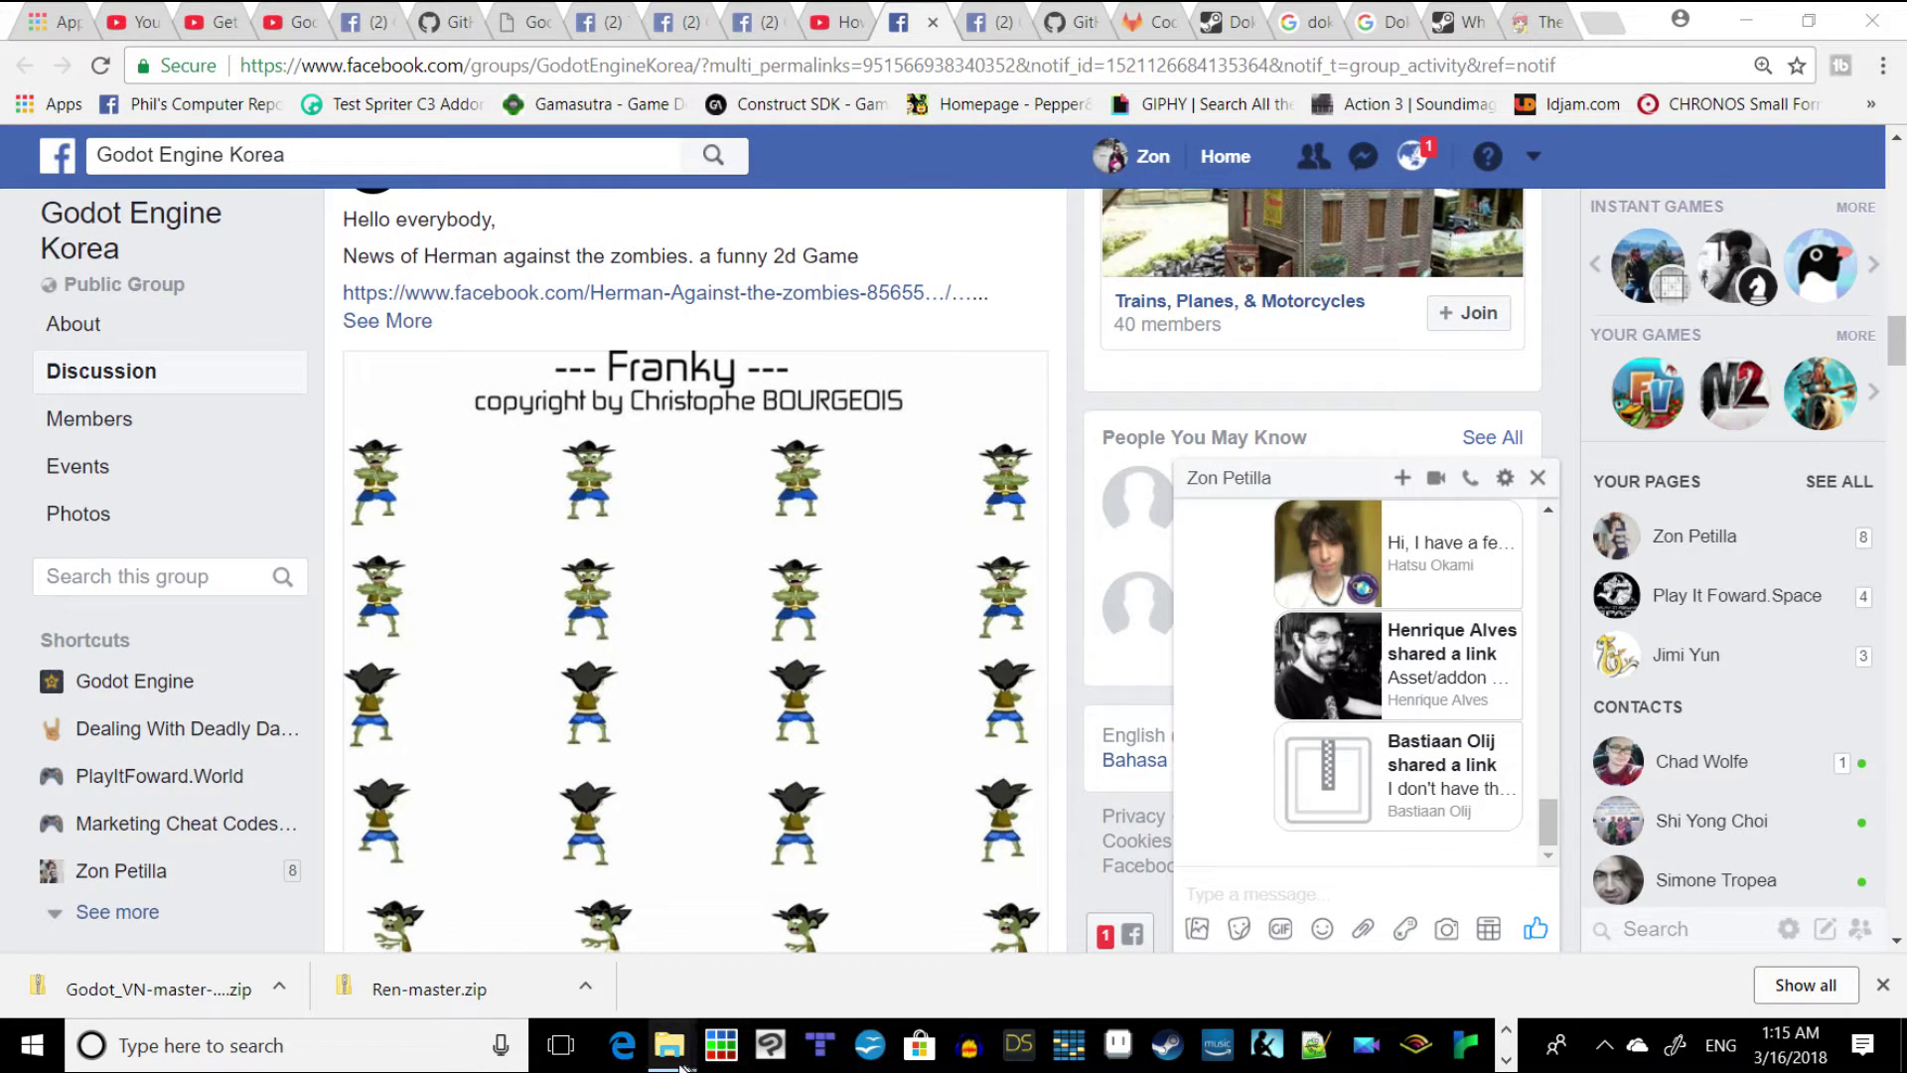
mouse_move(671, 1045)
click(574, 968)
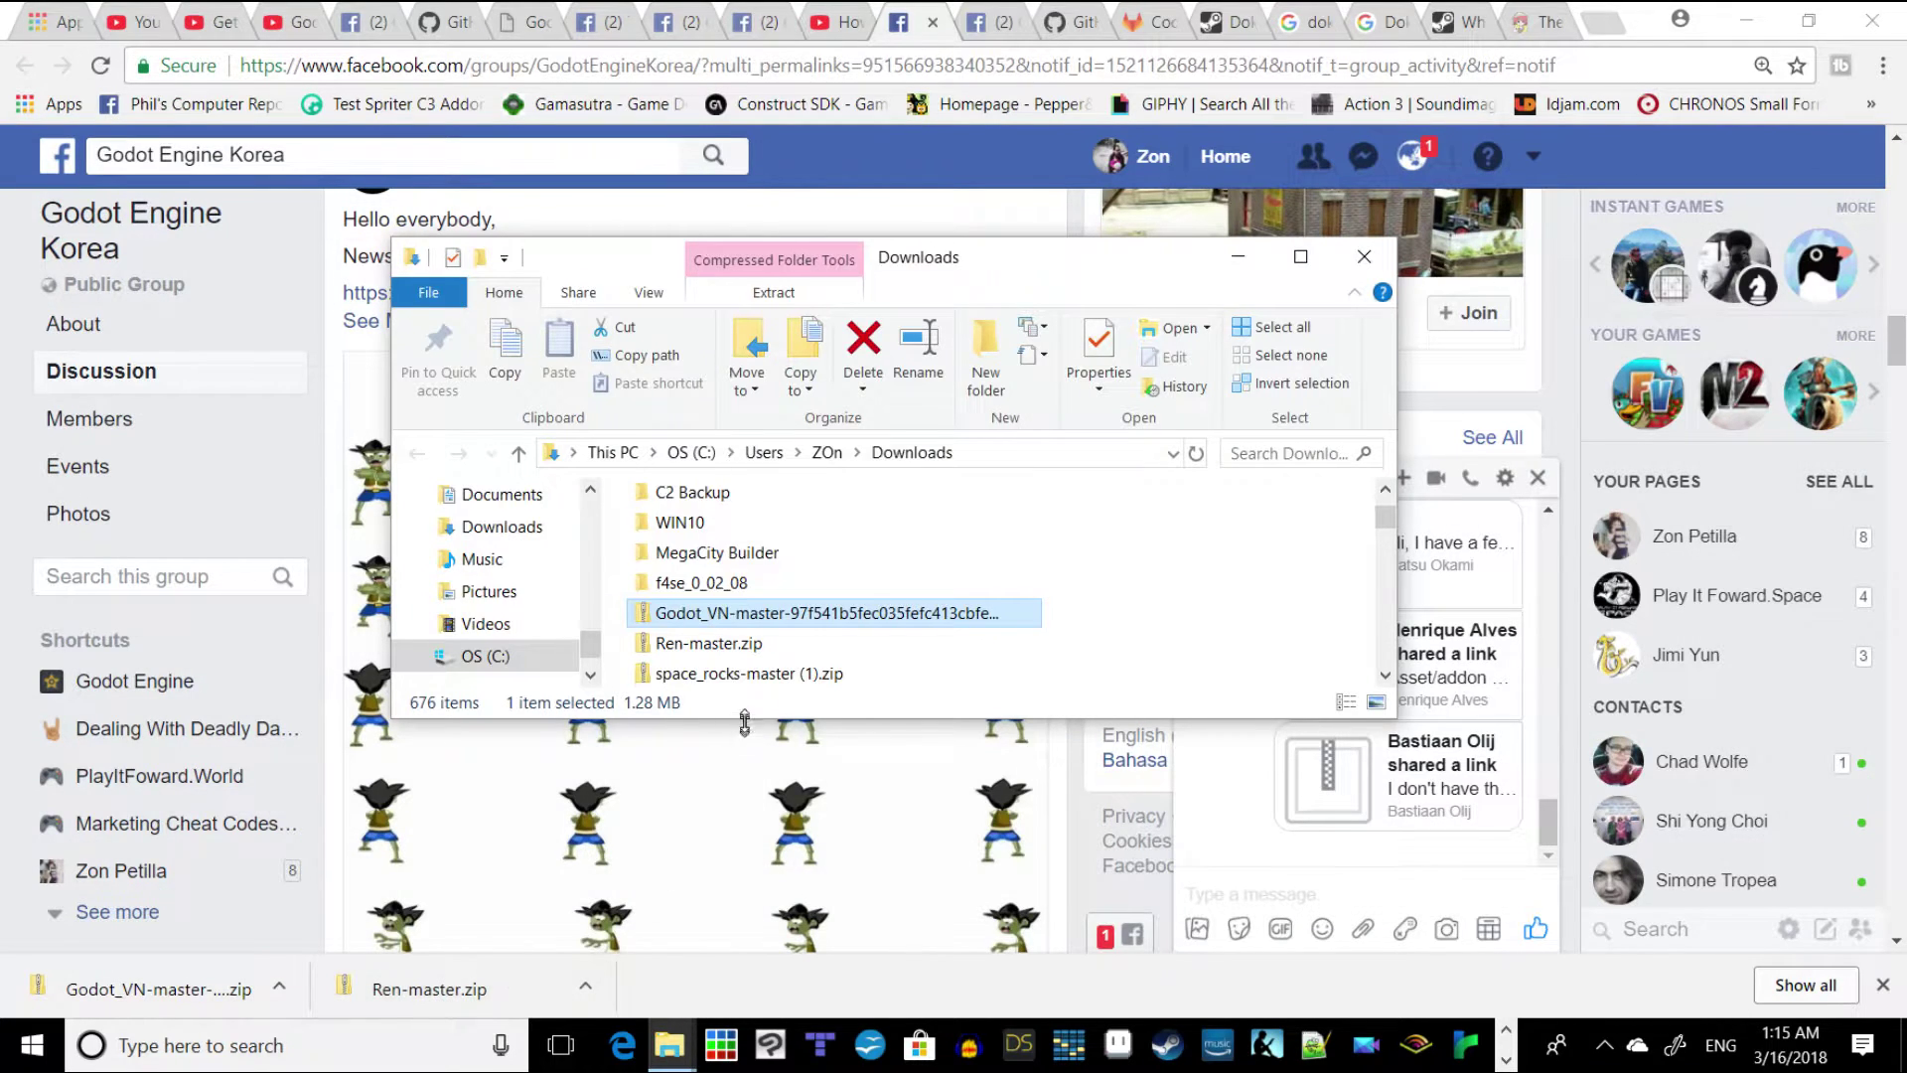
Go to Documents > Godot3, maximize the window, and enter the Ren-master folder.
scroll(561, 569, up, 3)
scroll(561, 569, up, 5)
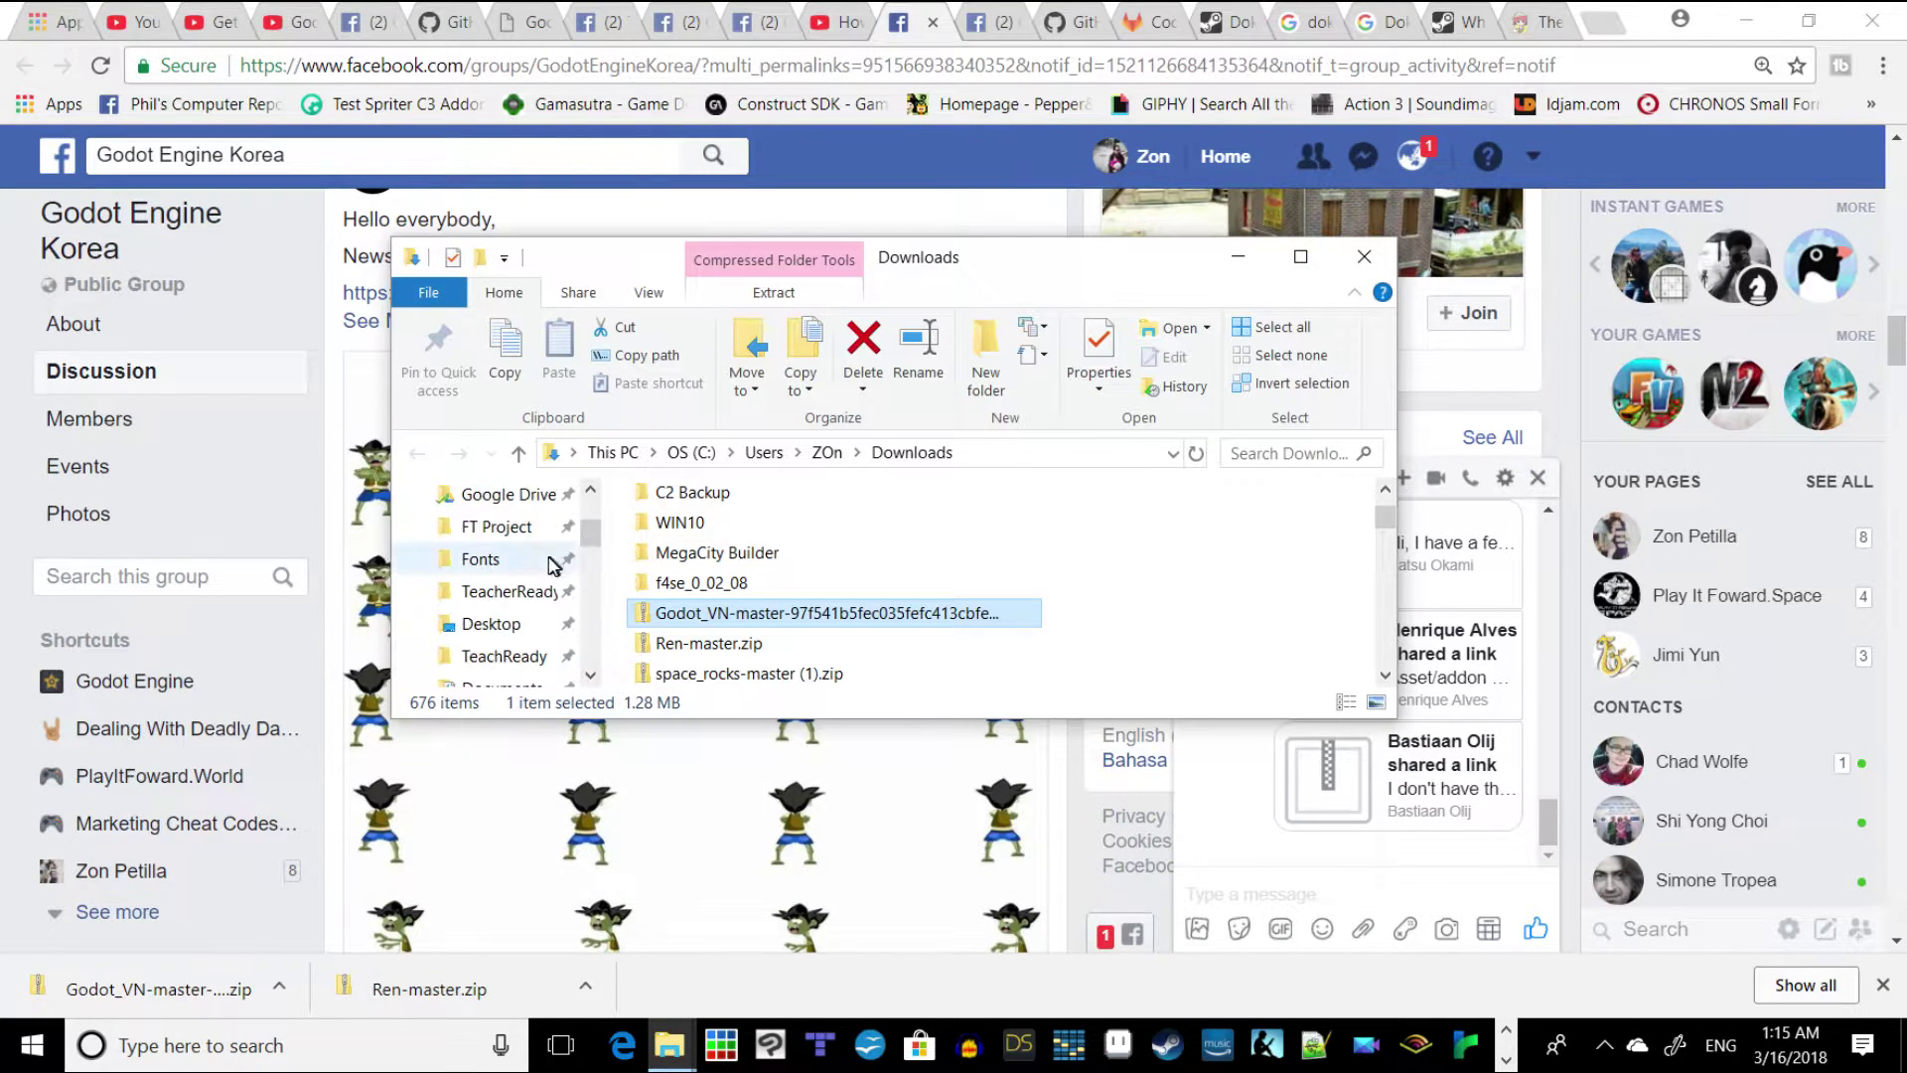
click(532, 580)
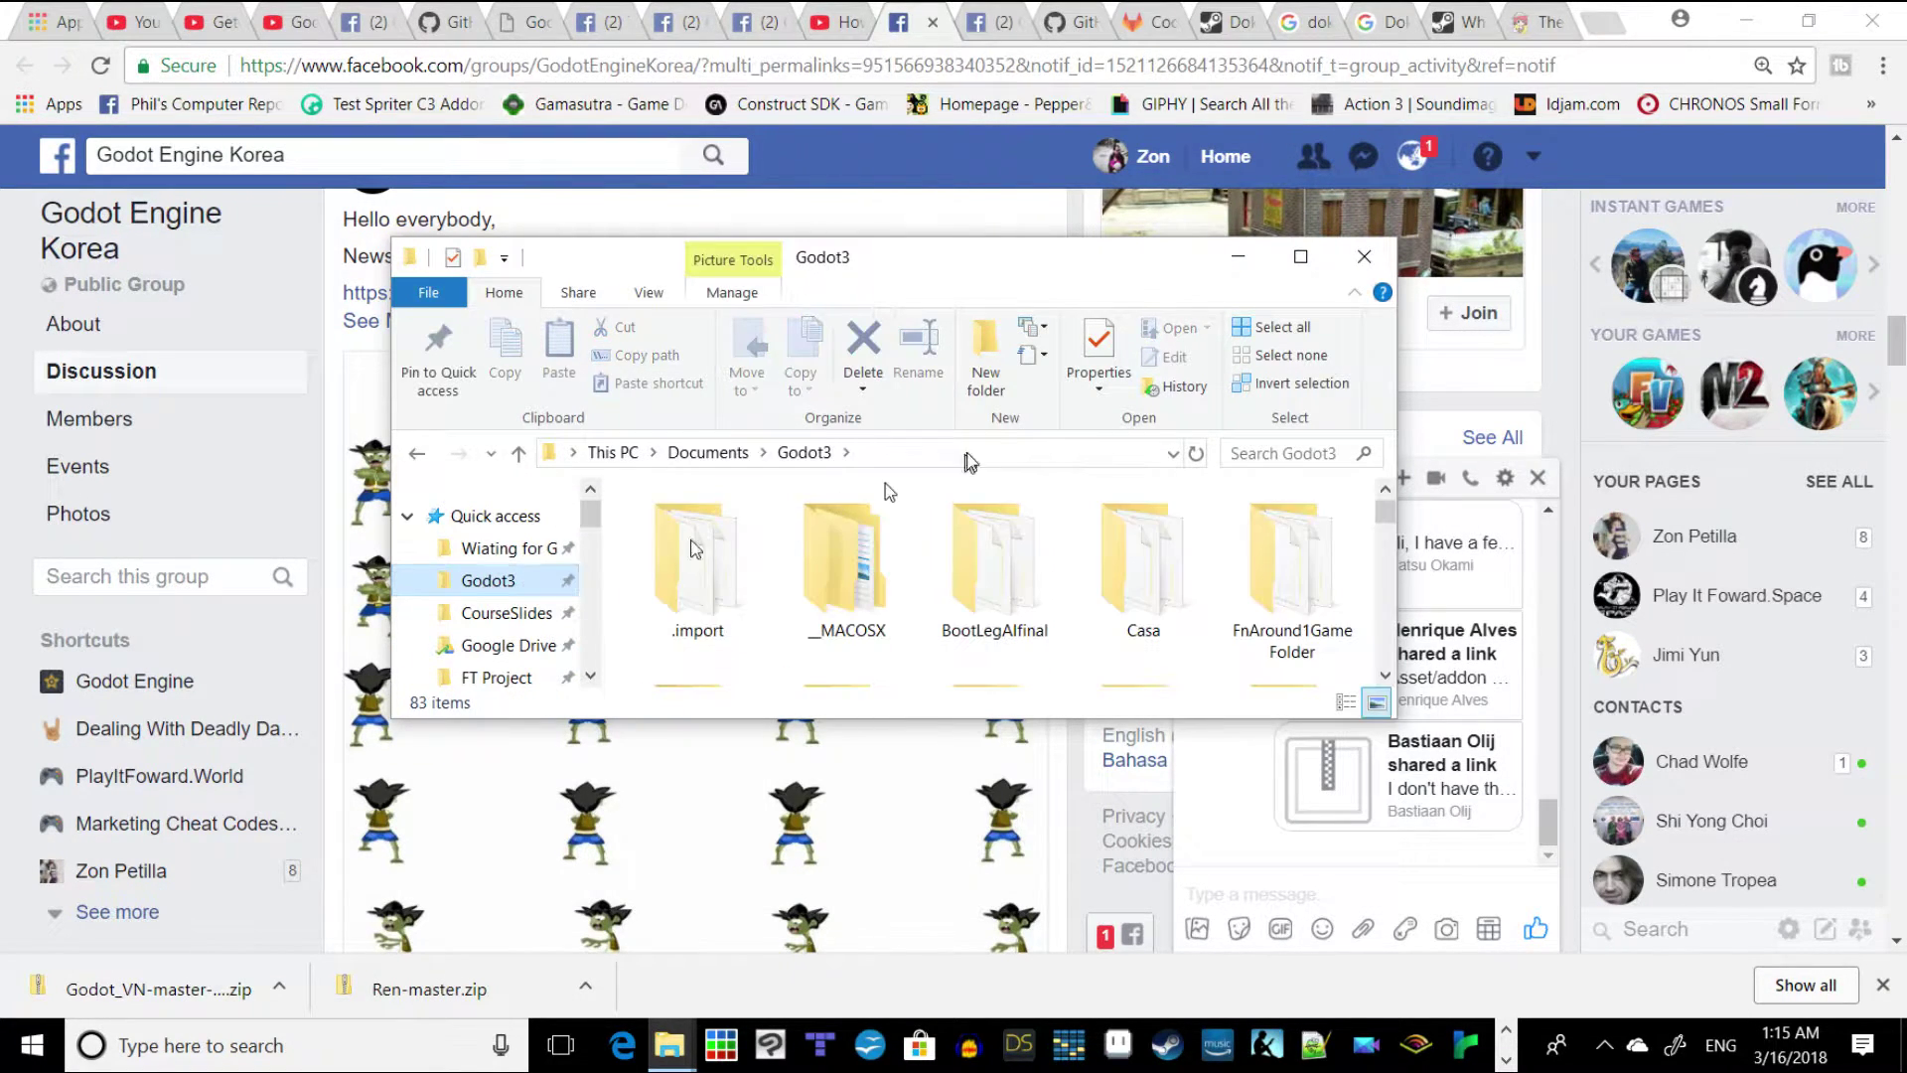
click(1300, 256)
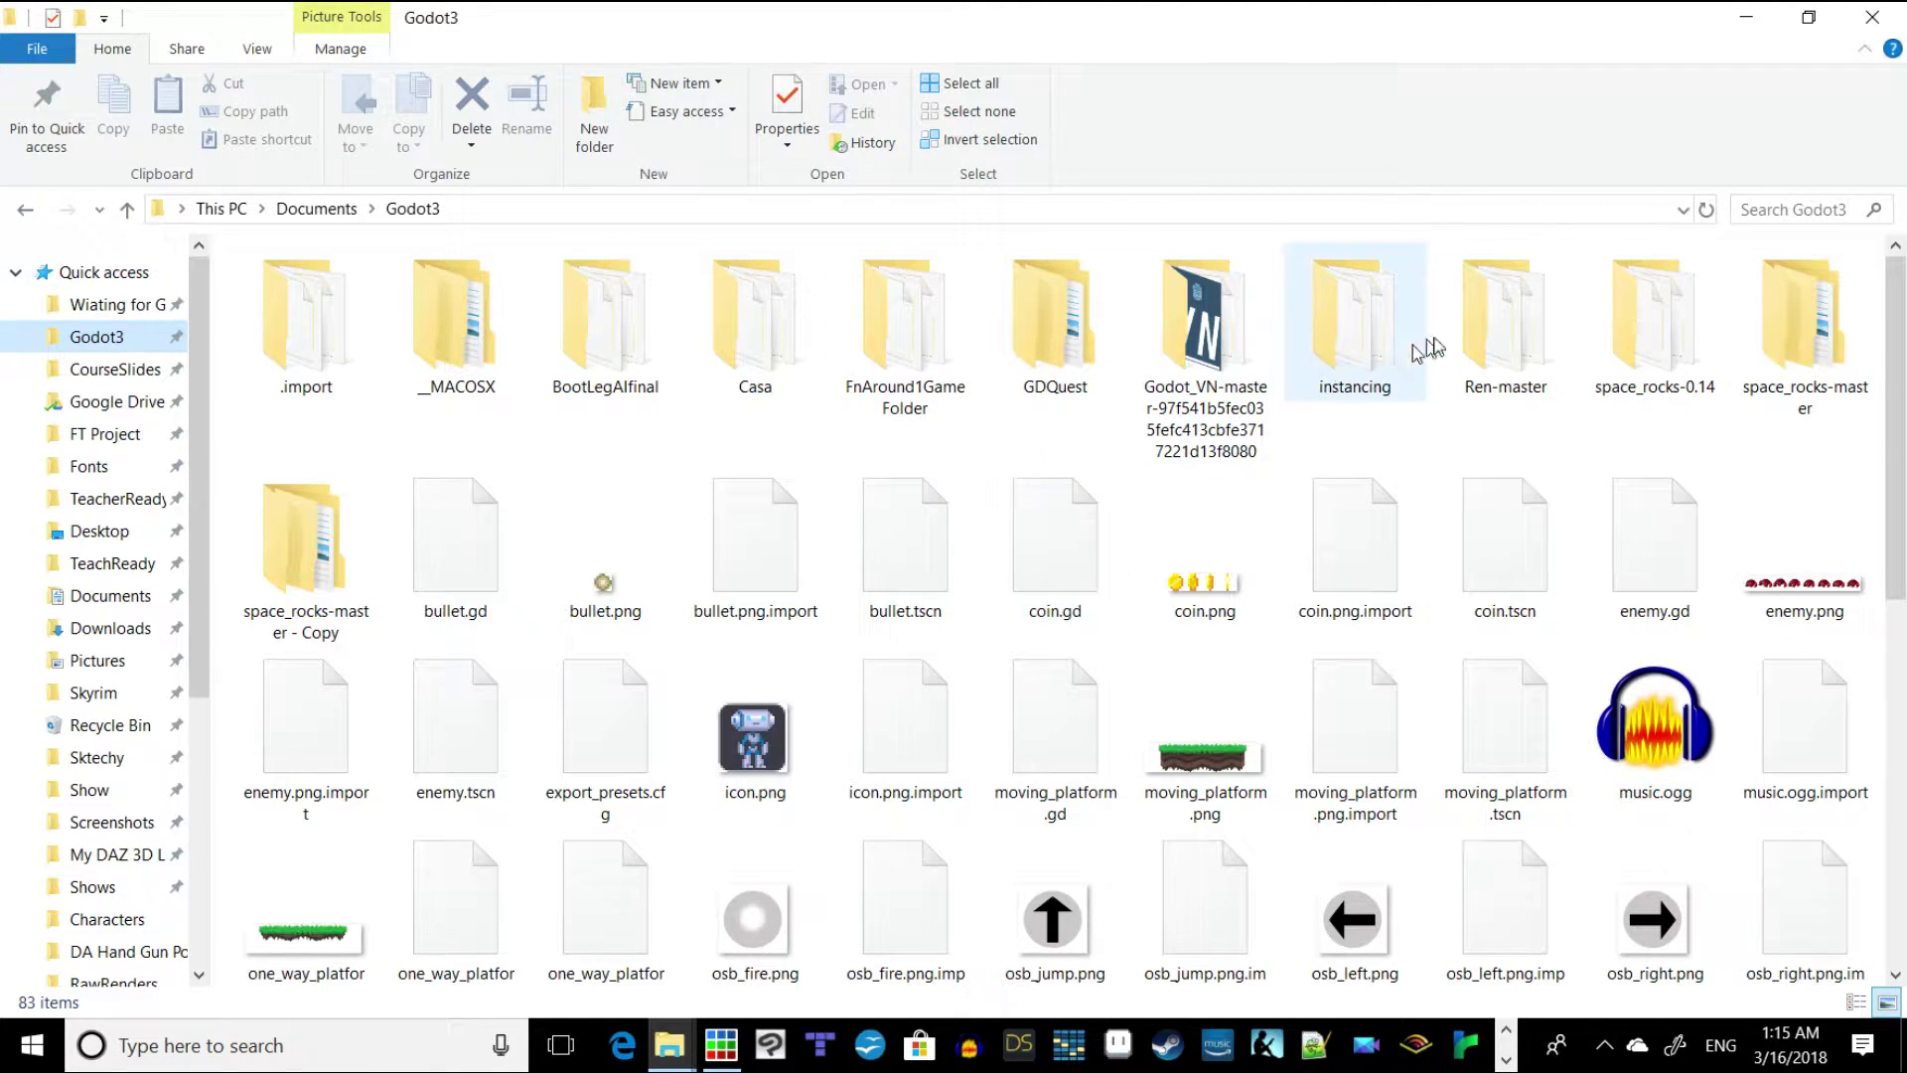
double_click(1500, 333)
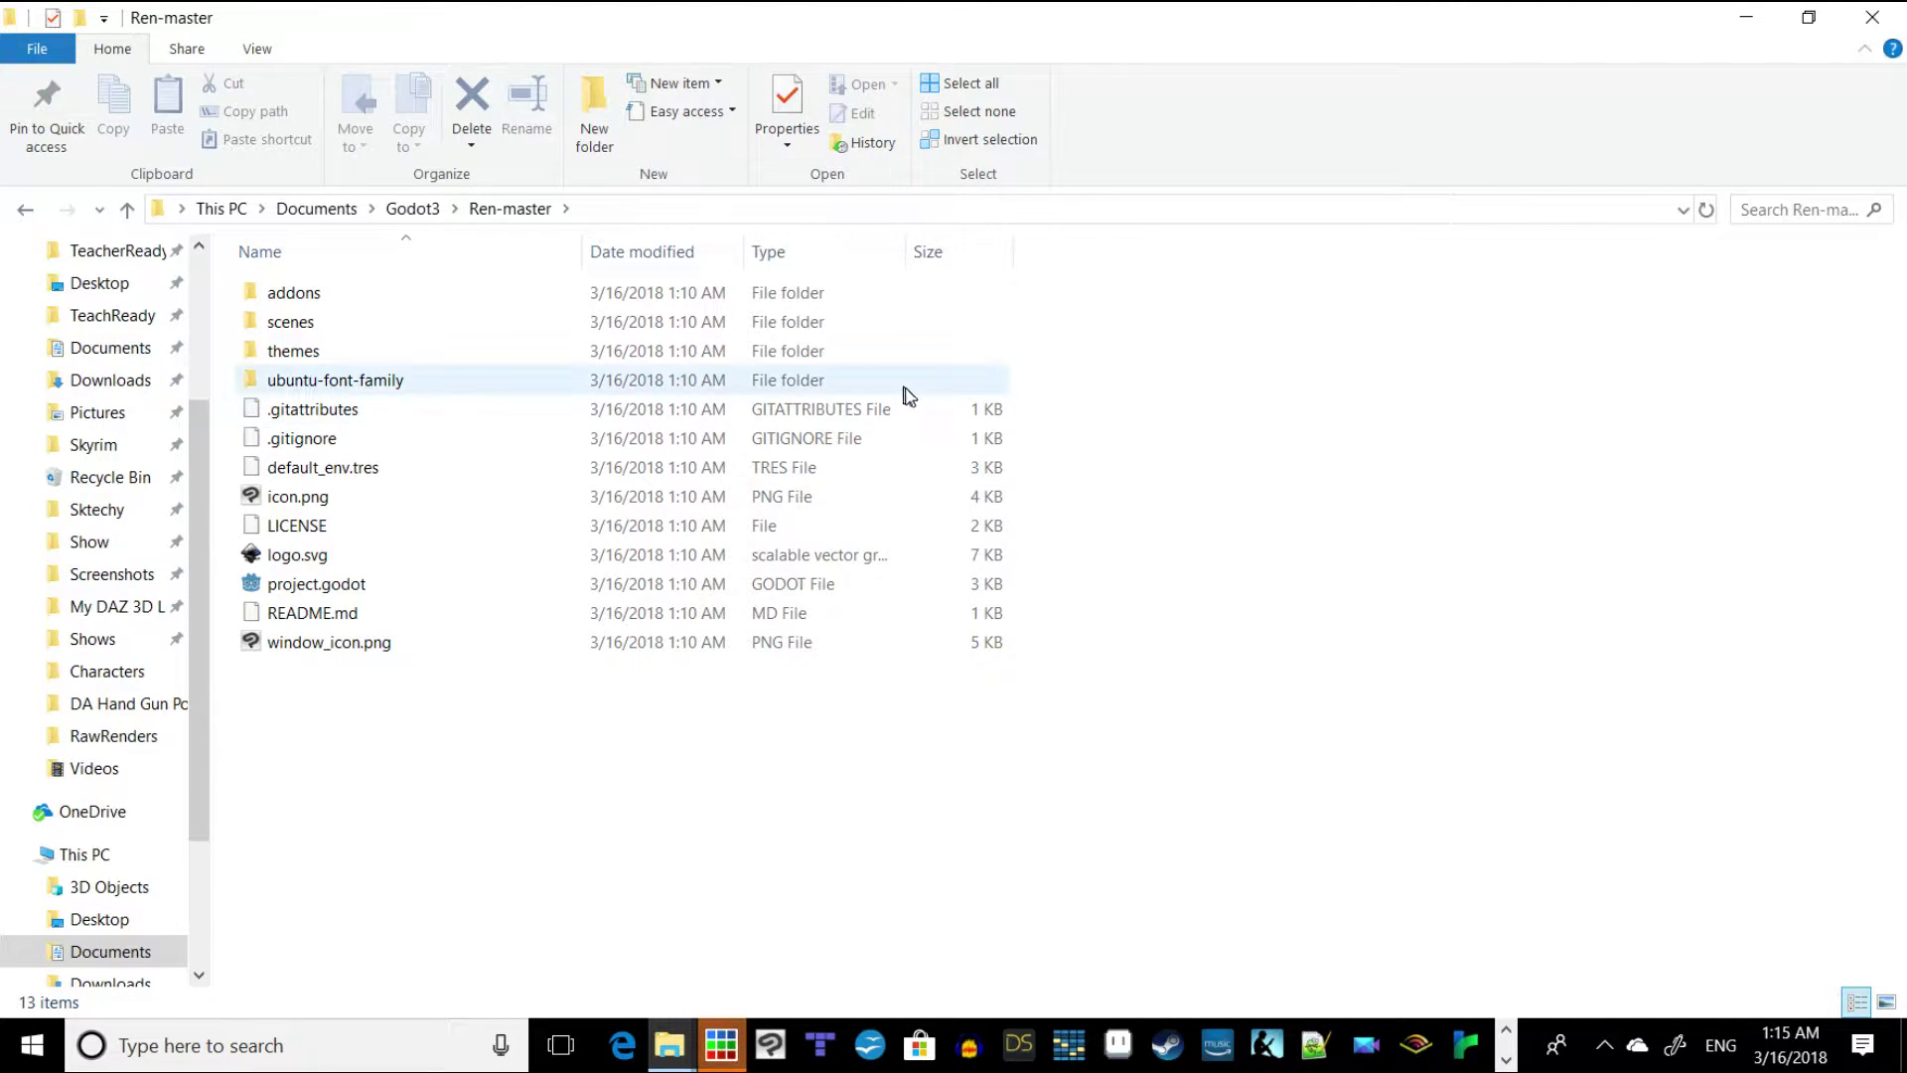
Launch the Ren project from project.godot and switch the editor to 2D.
double_click(303, 592)
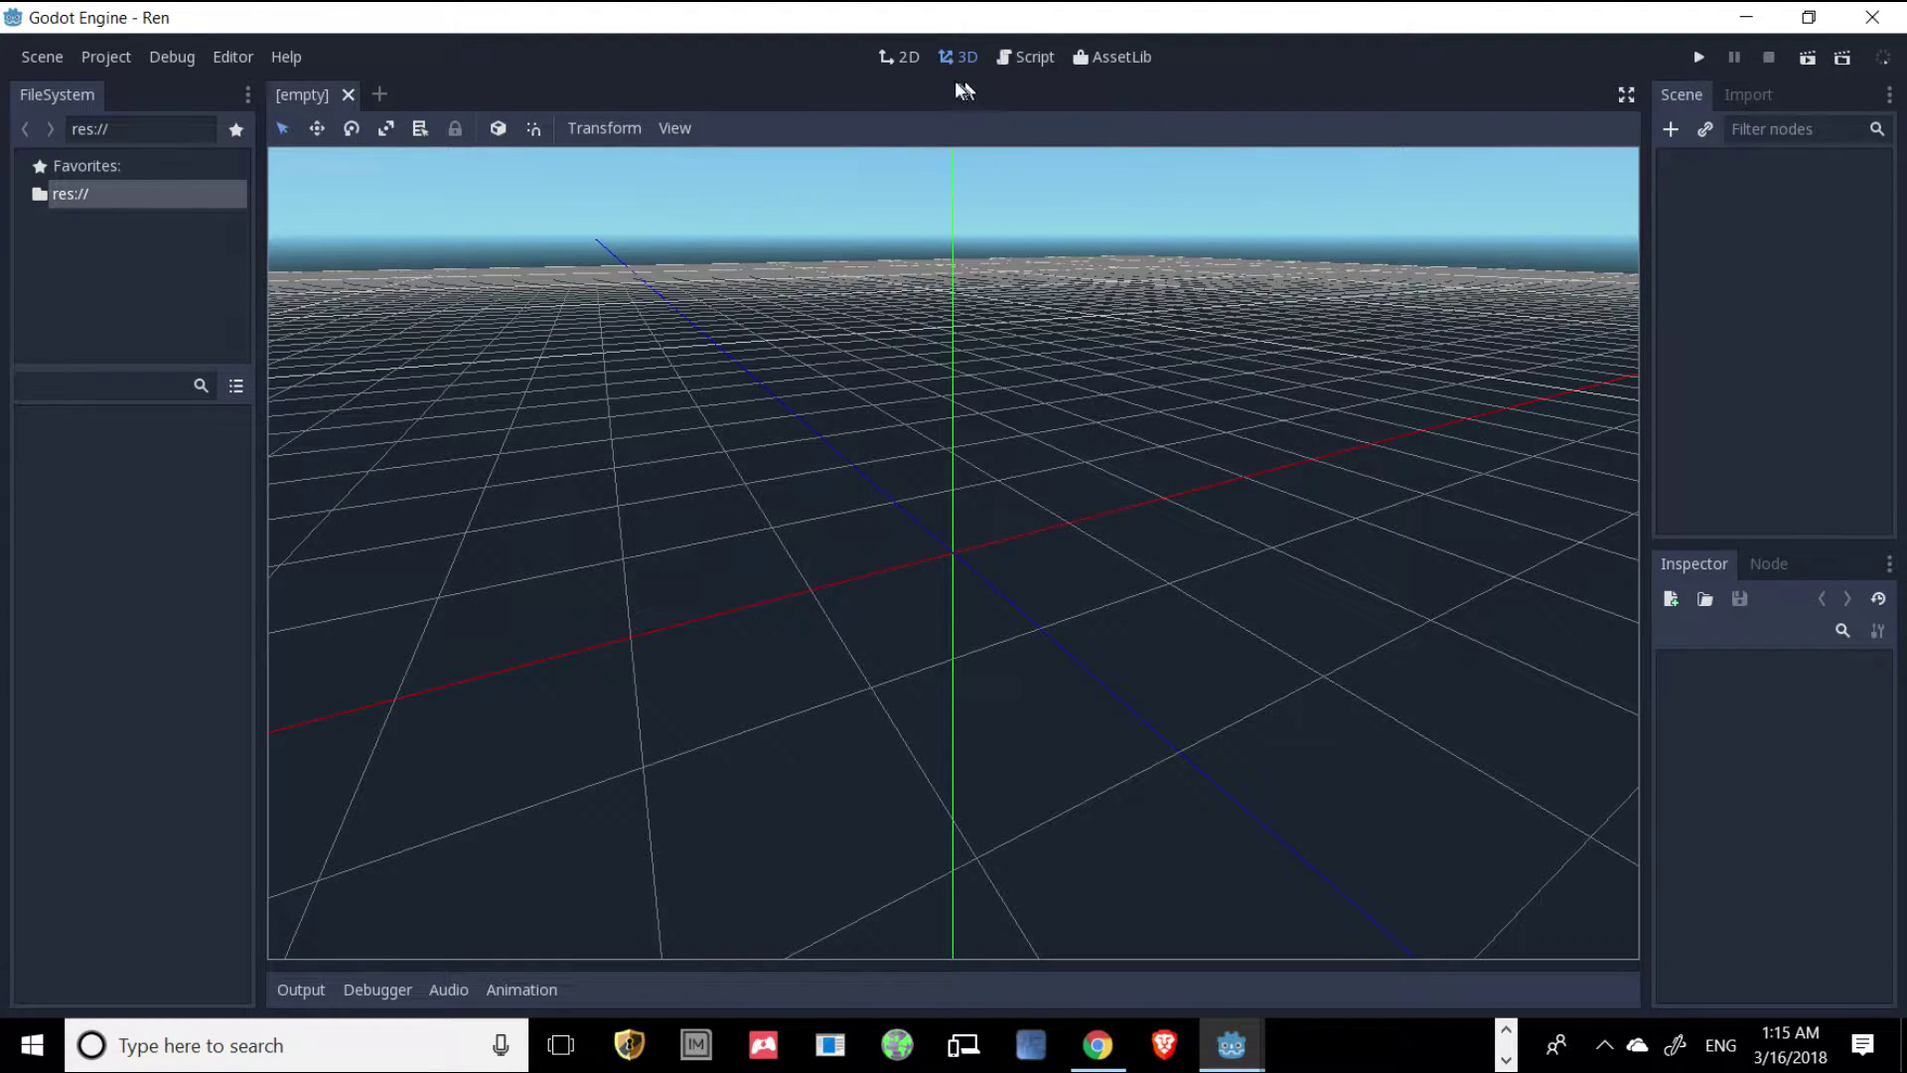
click(905, 59)
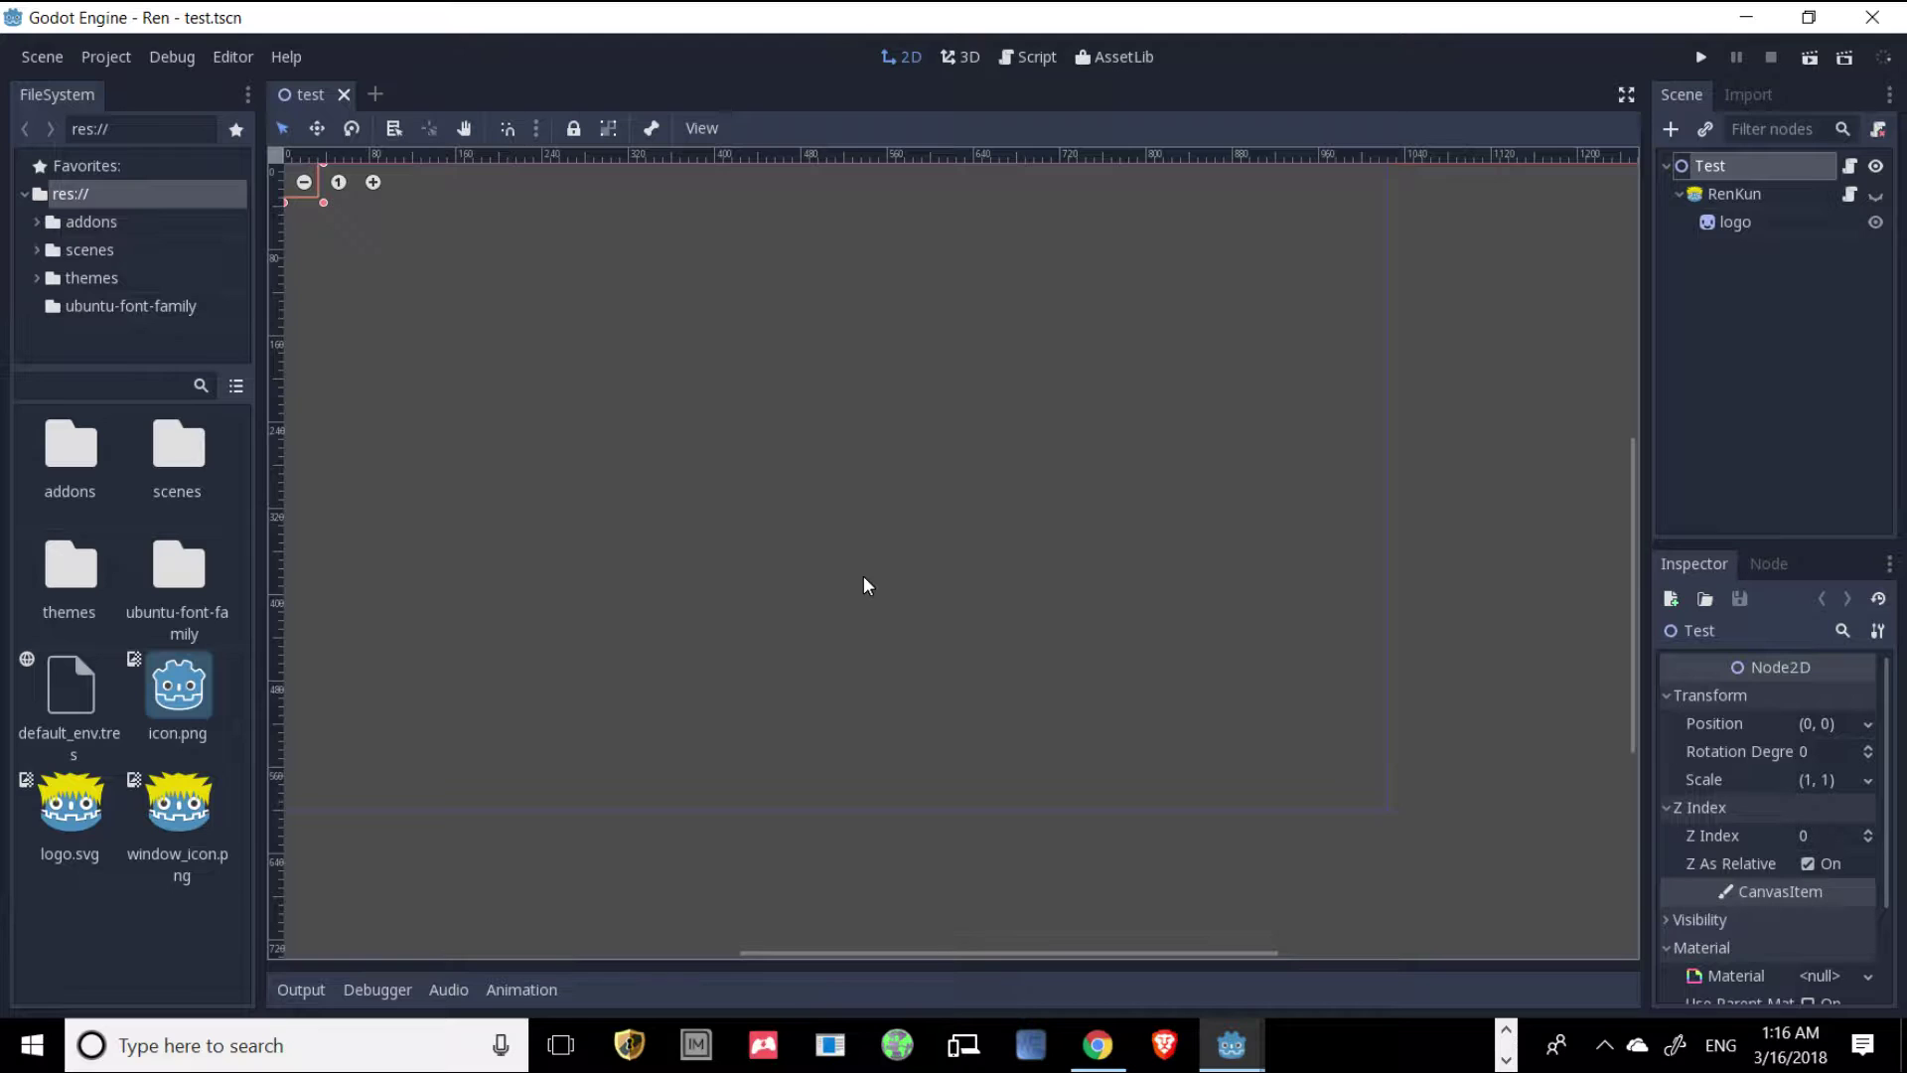
Select the RenKun node in test.tscn and open its character.gd script.
drag(1029, 954, 890, 670)
scroll(871, 456, down, 3)
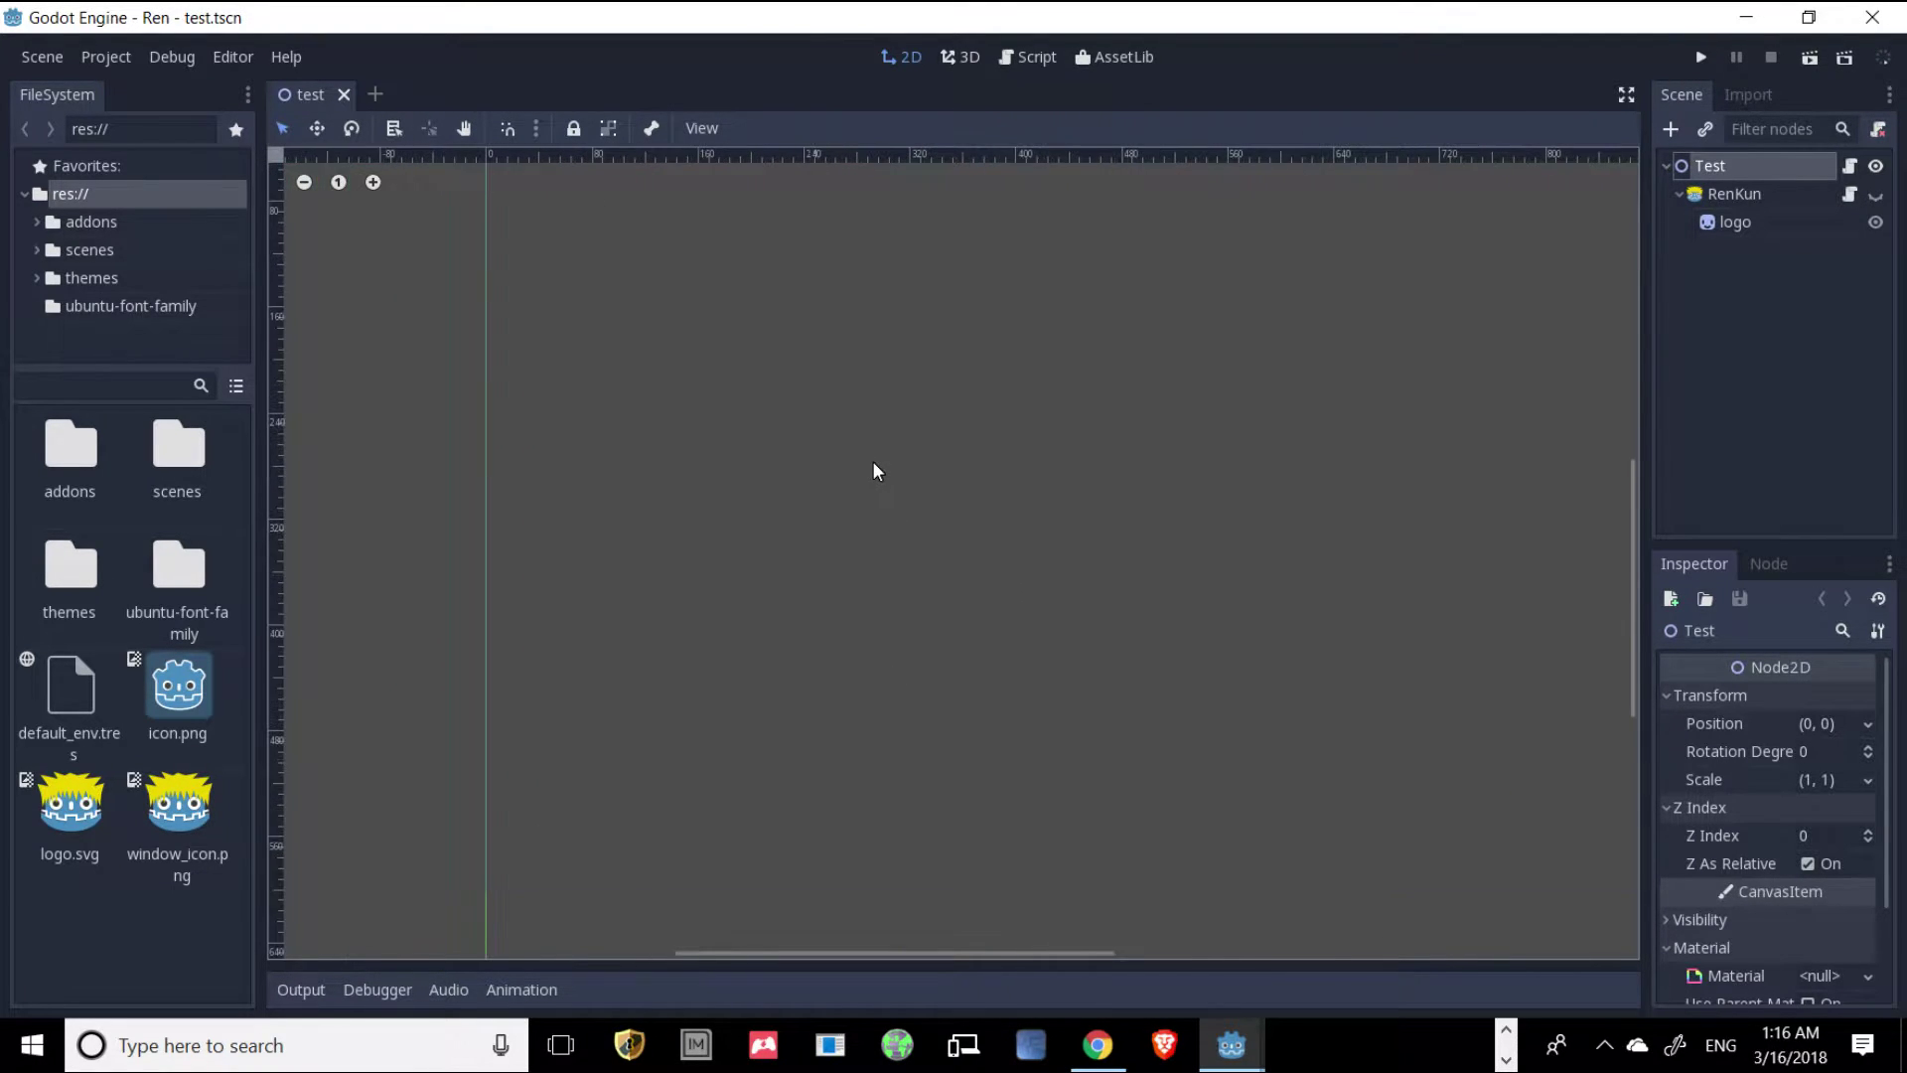
scroll(880, 462, down, 2)
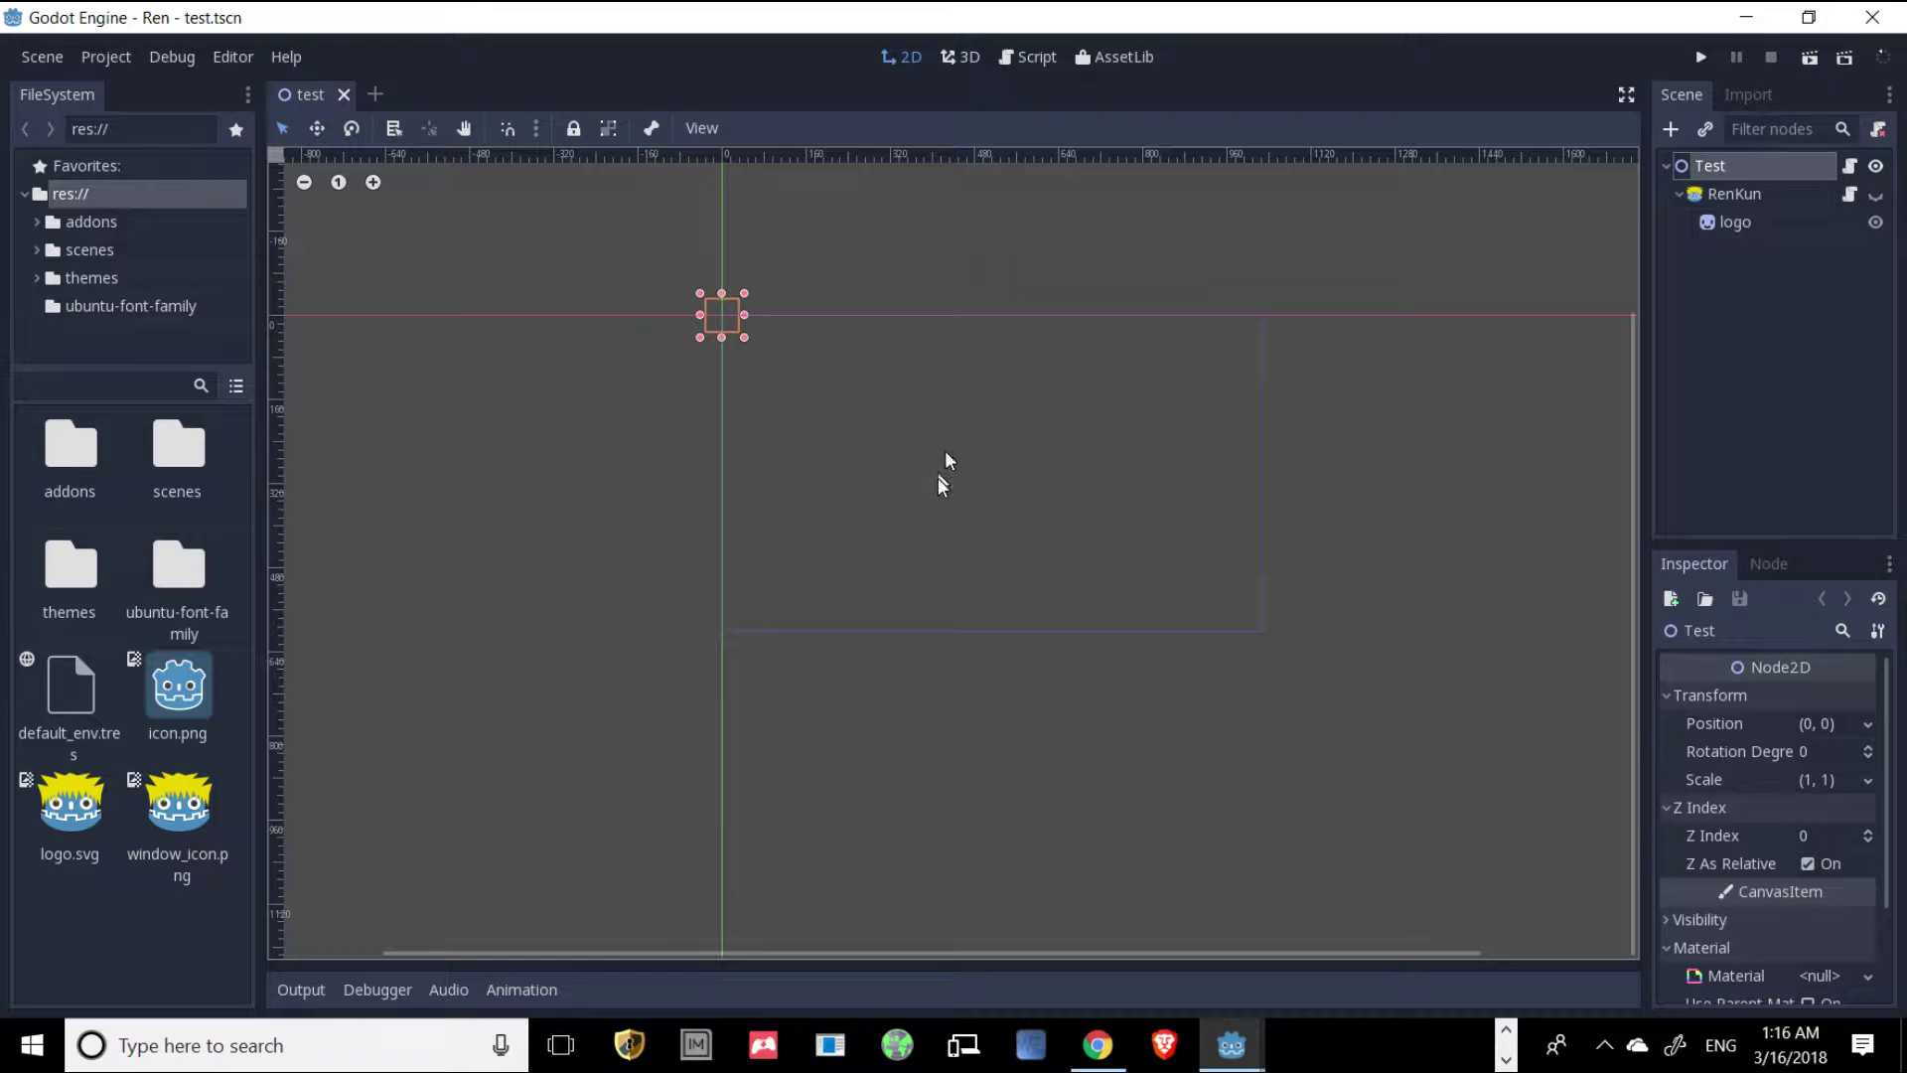
click(1710, 193)
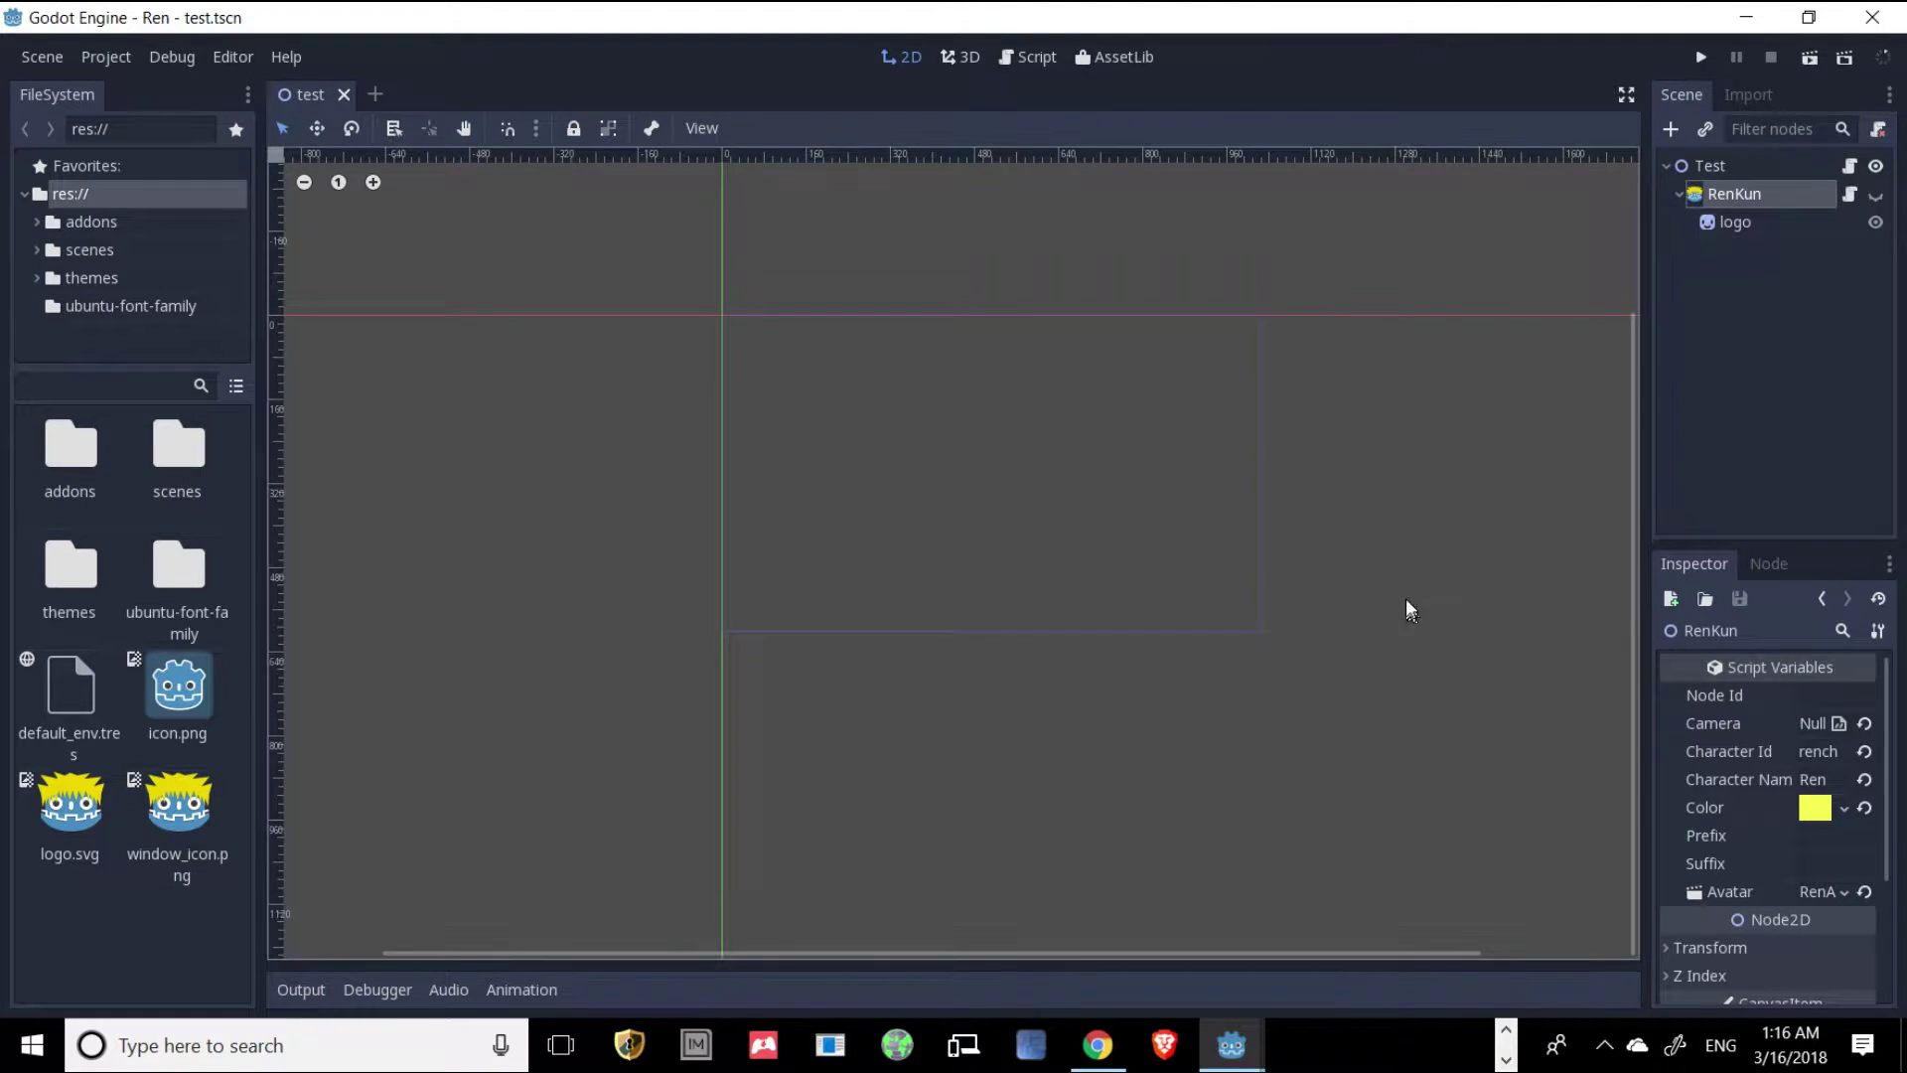
click(1849, 193)
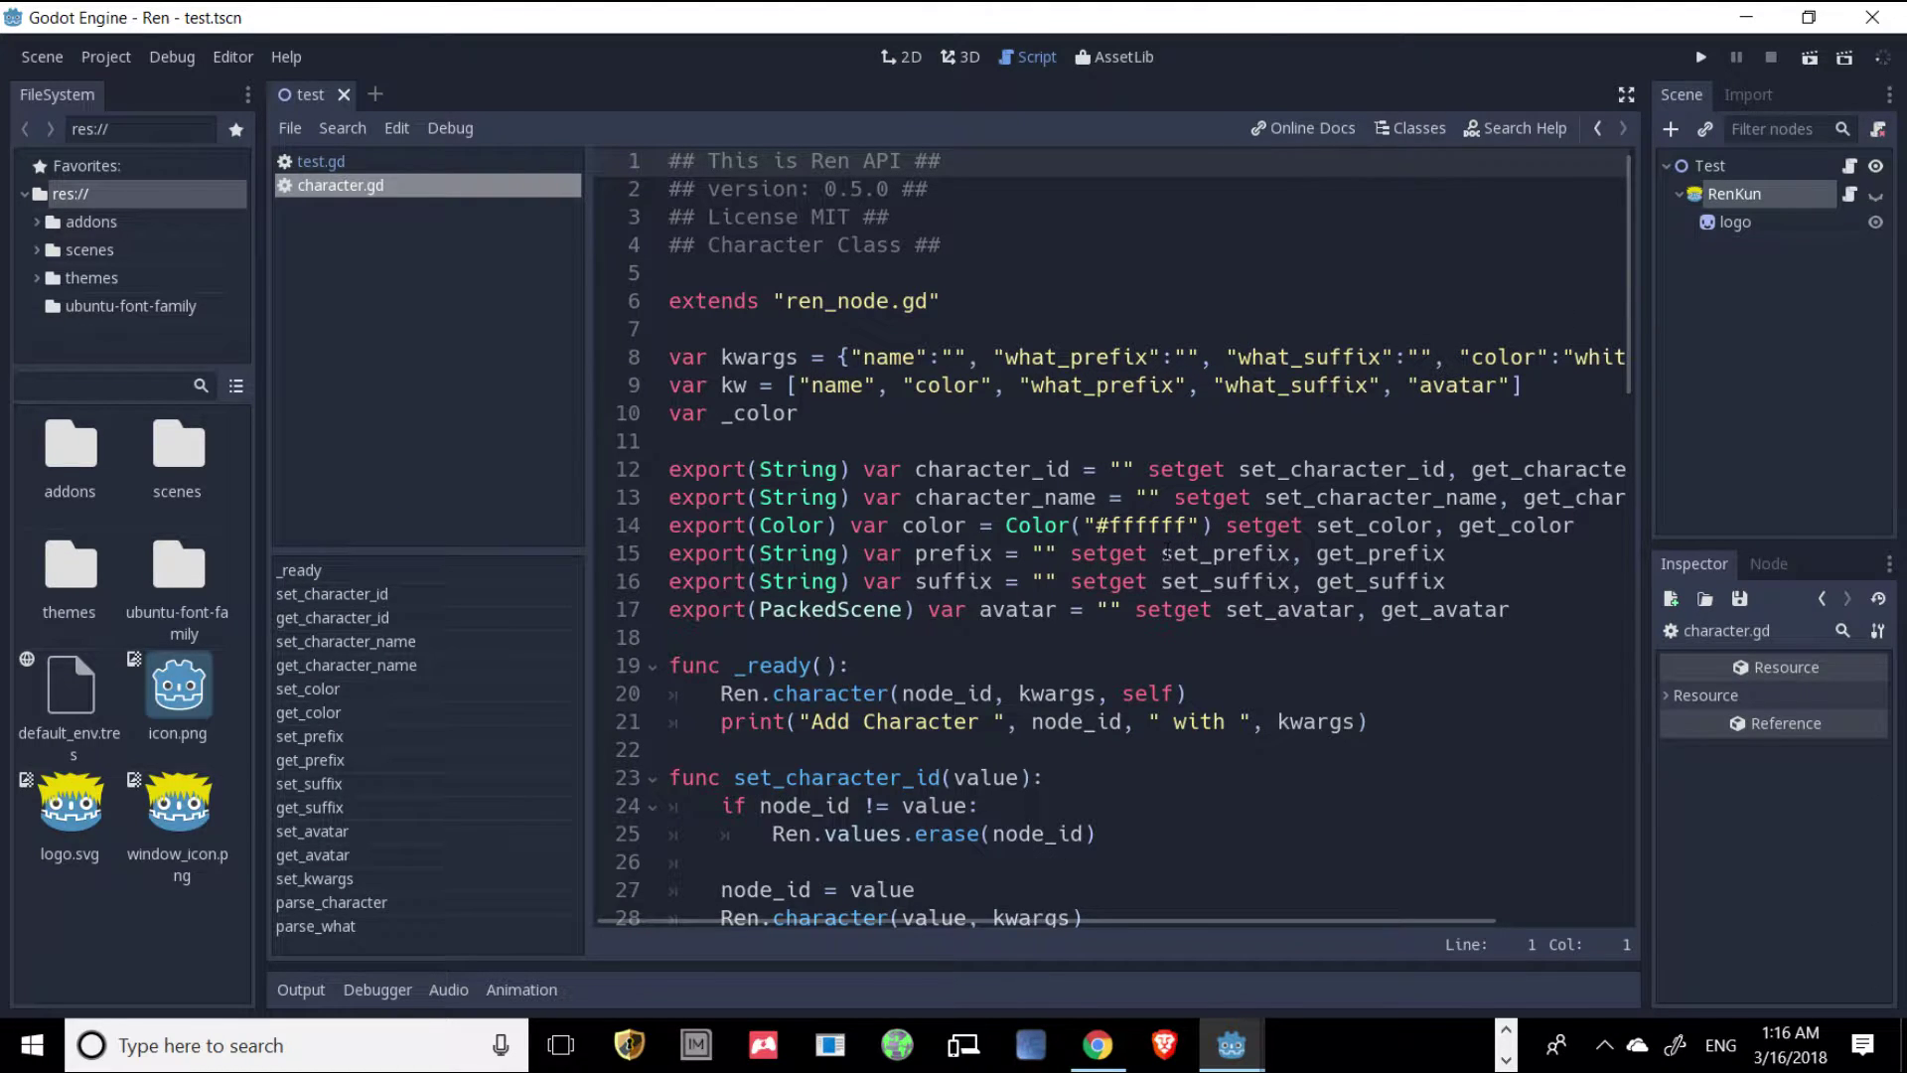
Open test.gd and read lines 34–61, covering the Ren.input name prompt and the Ren.say welcome.
scroll(1167, 553, down, 3)
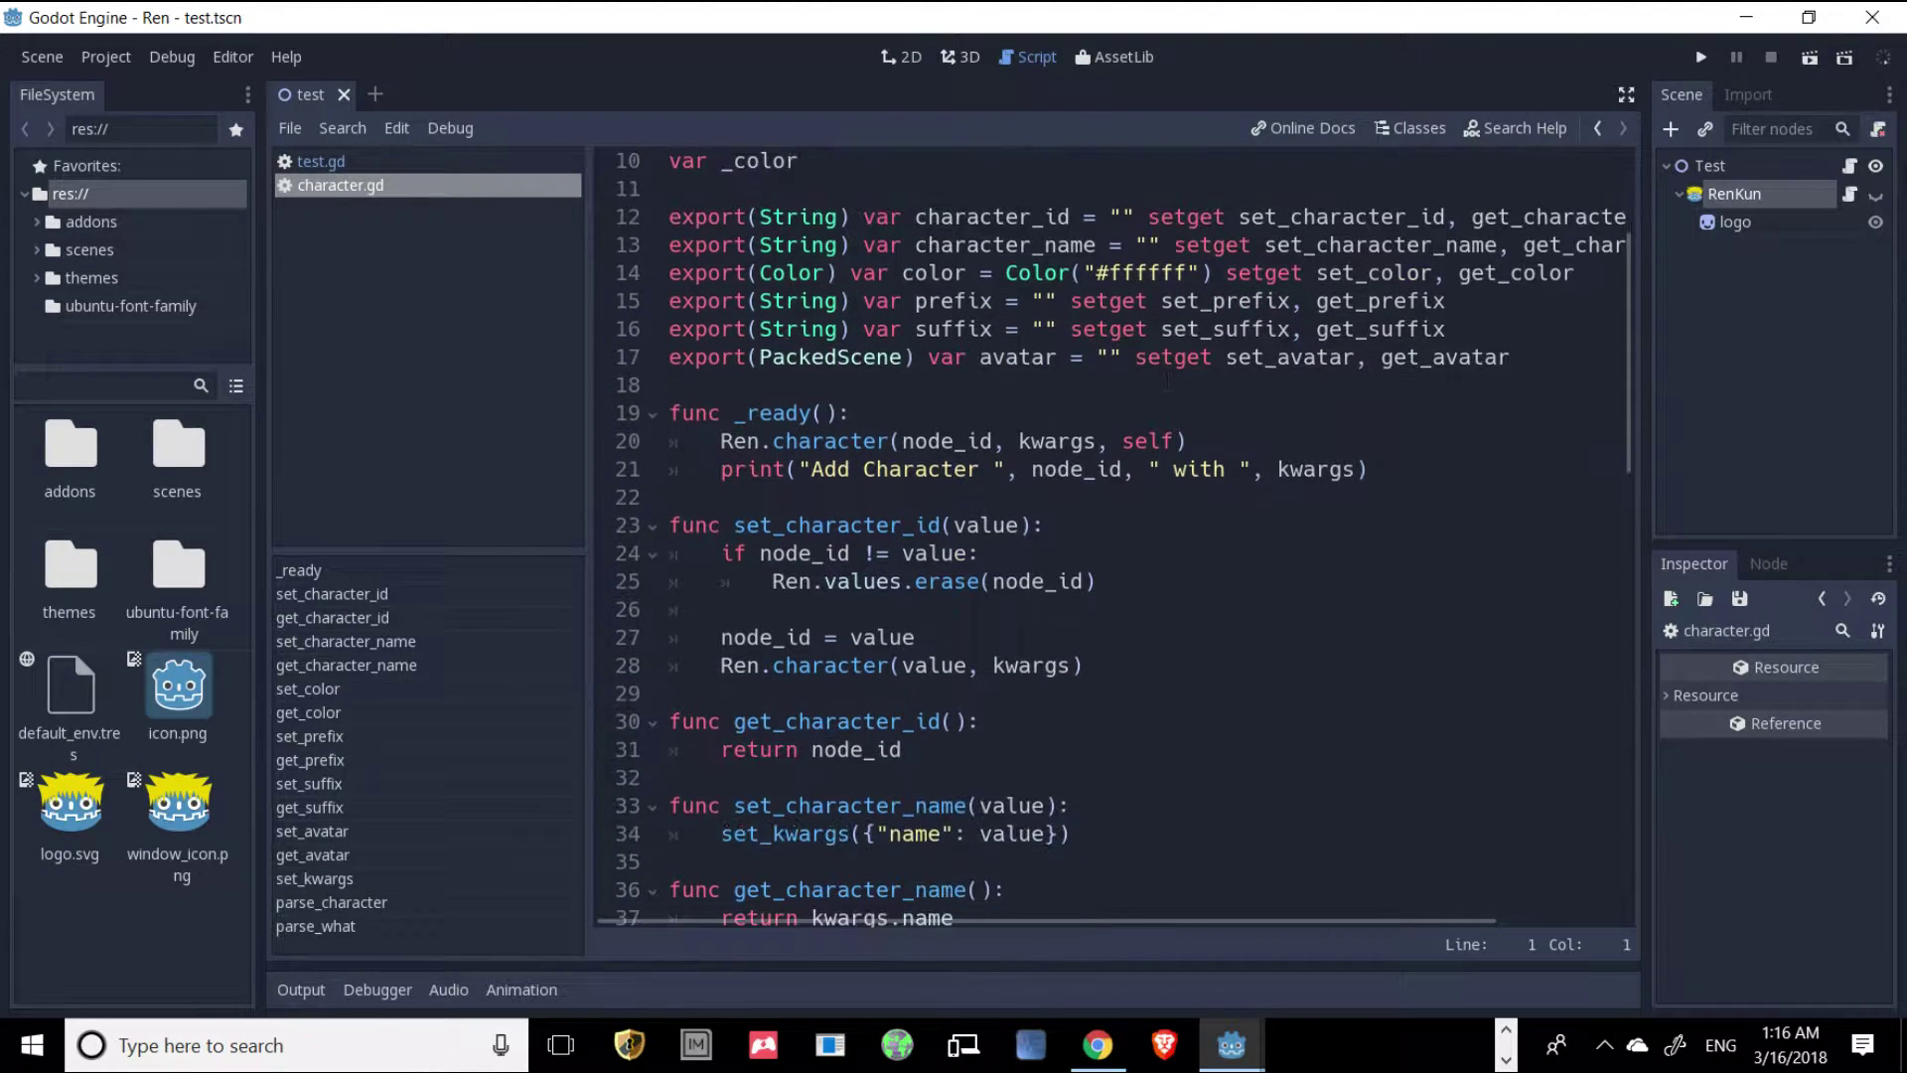
scroll(949, 519, down, 1)
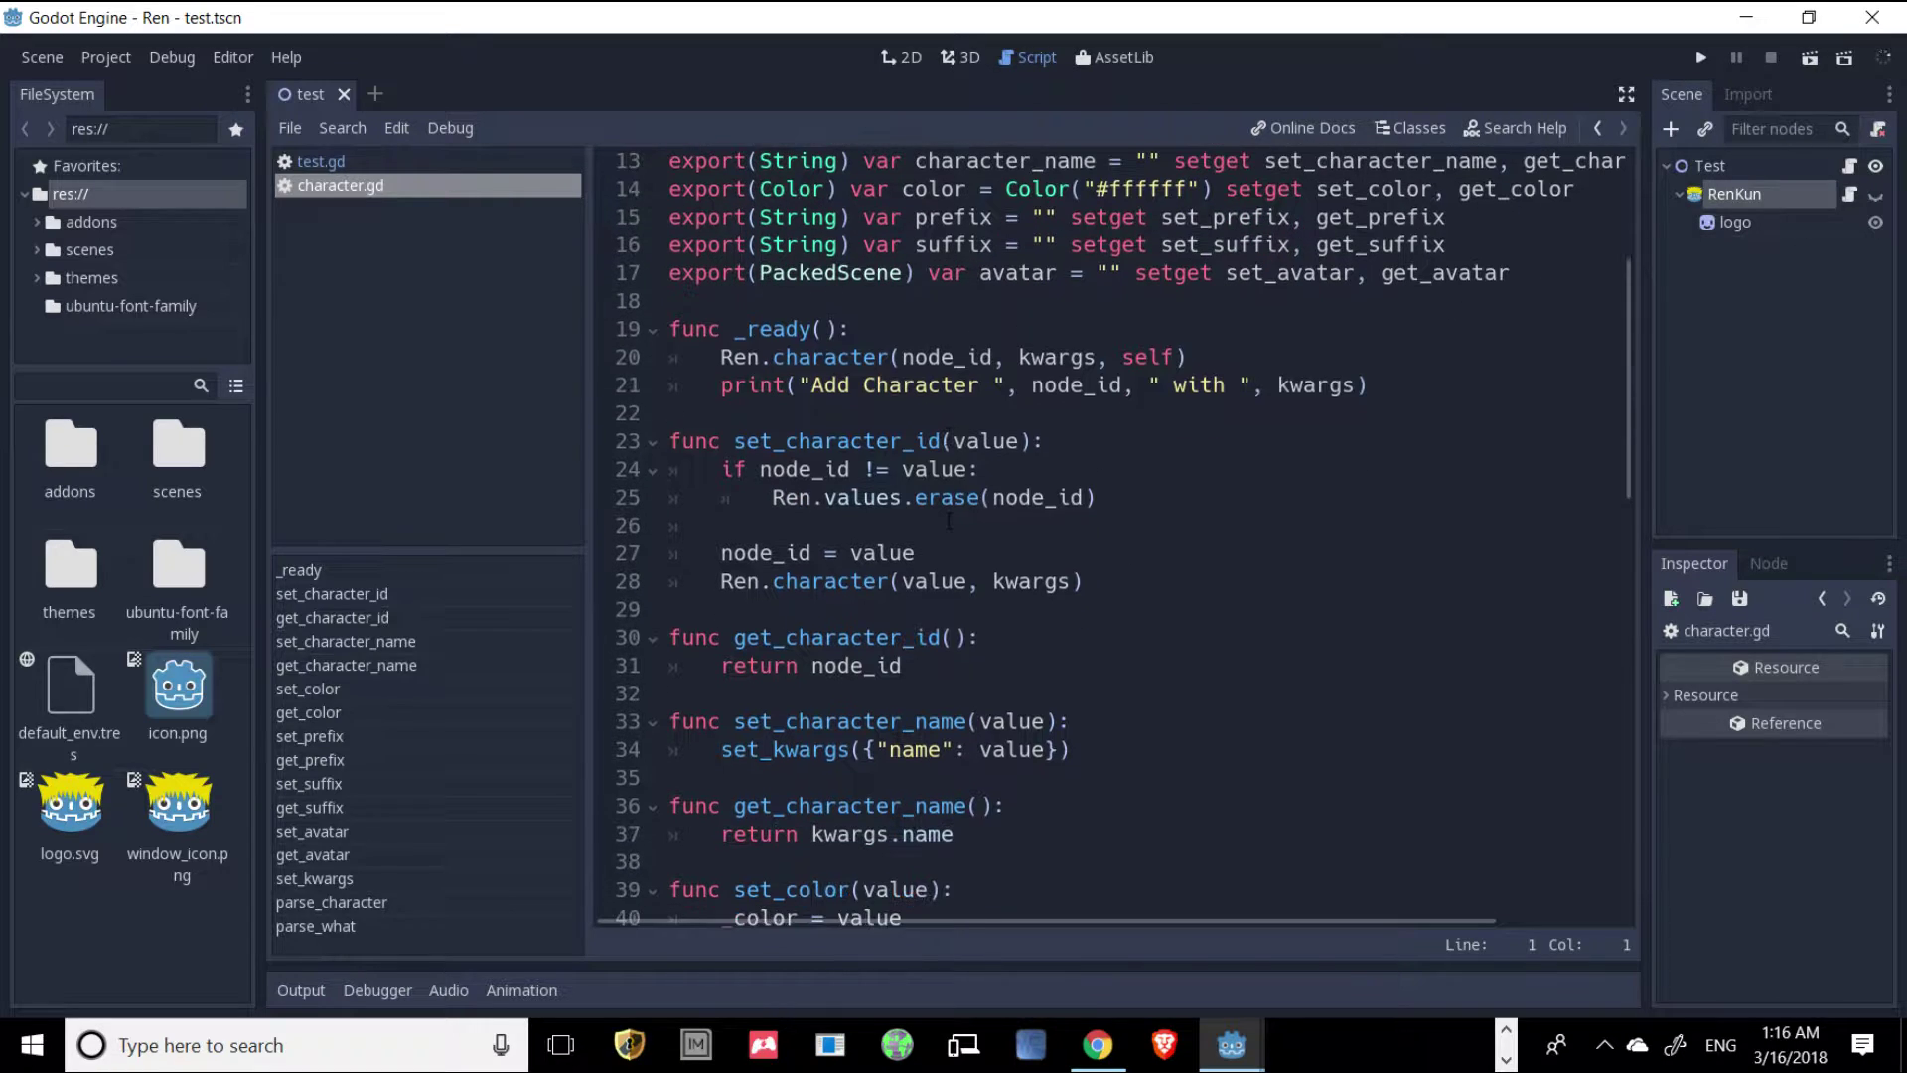
scroll(948, 520, down, 1)
scroll(949, 520, down, 3)
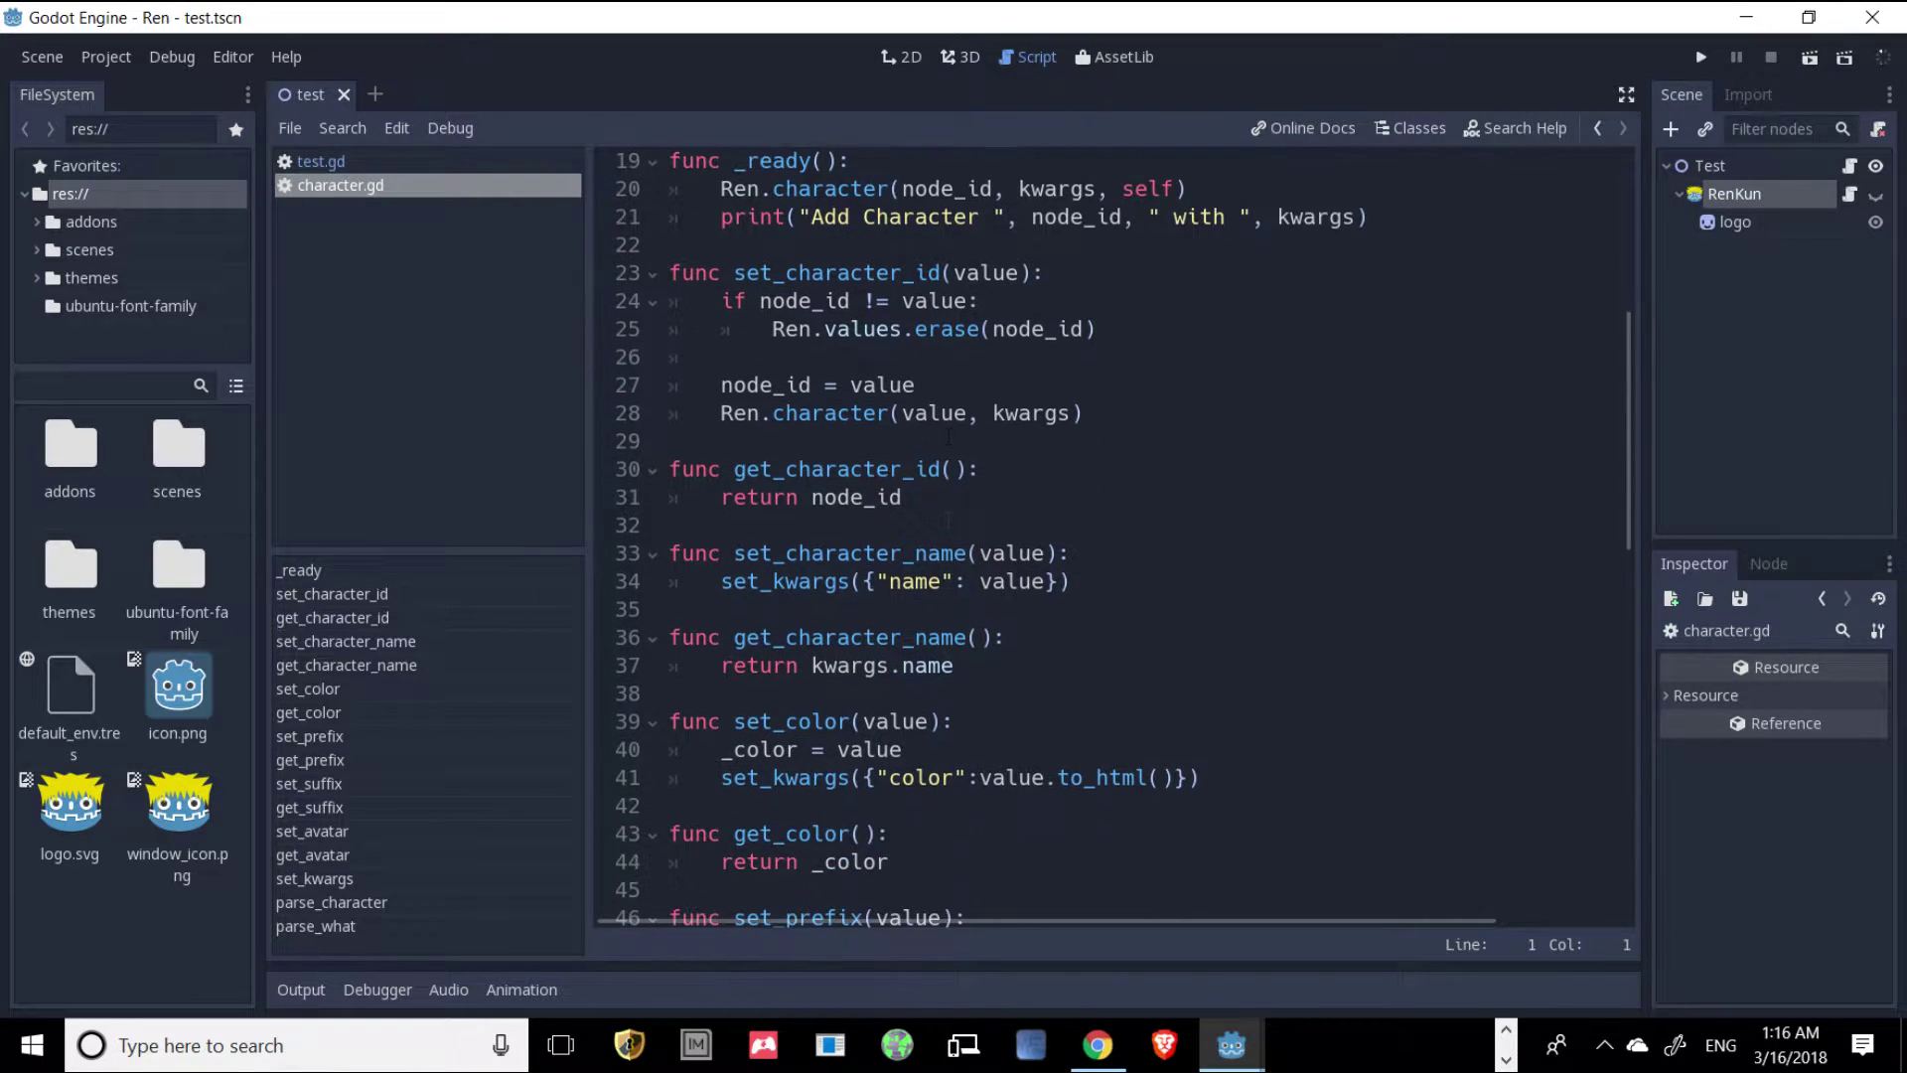
scroll(949, 520, down, 7)
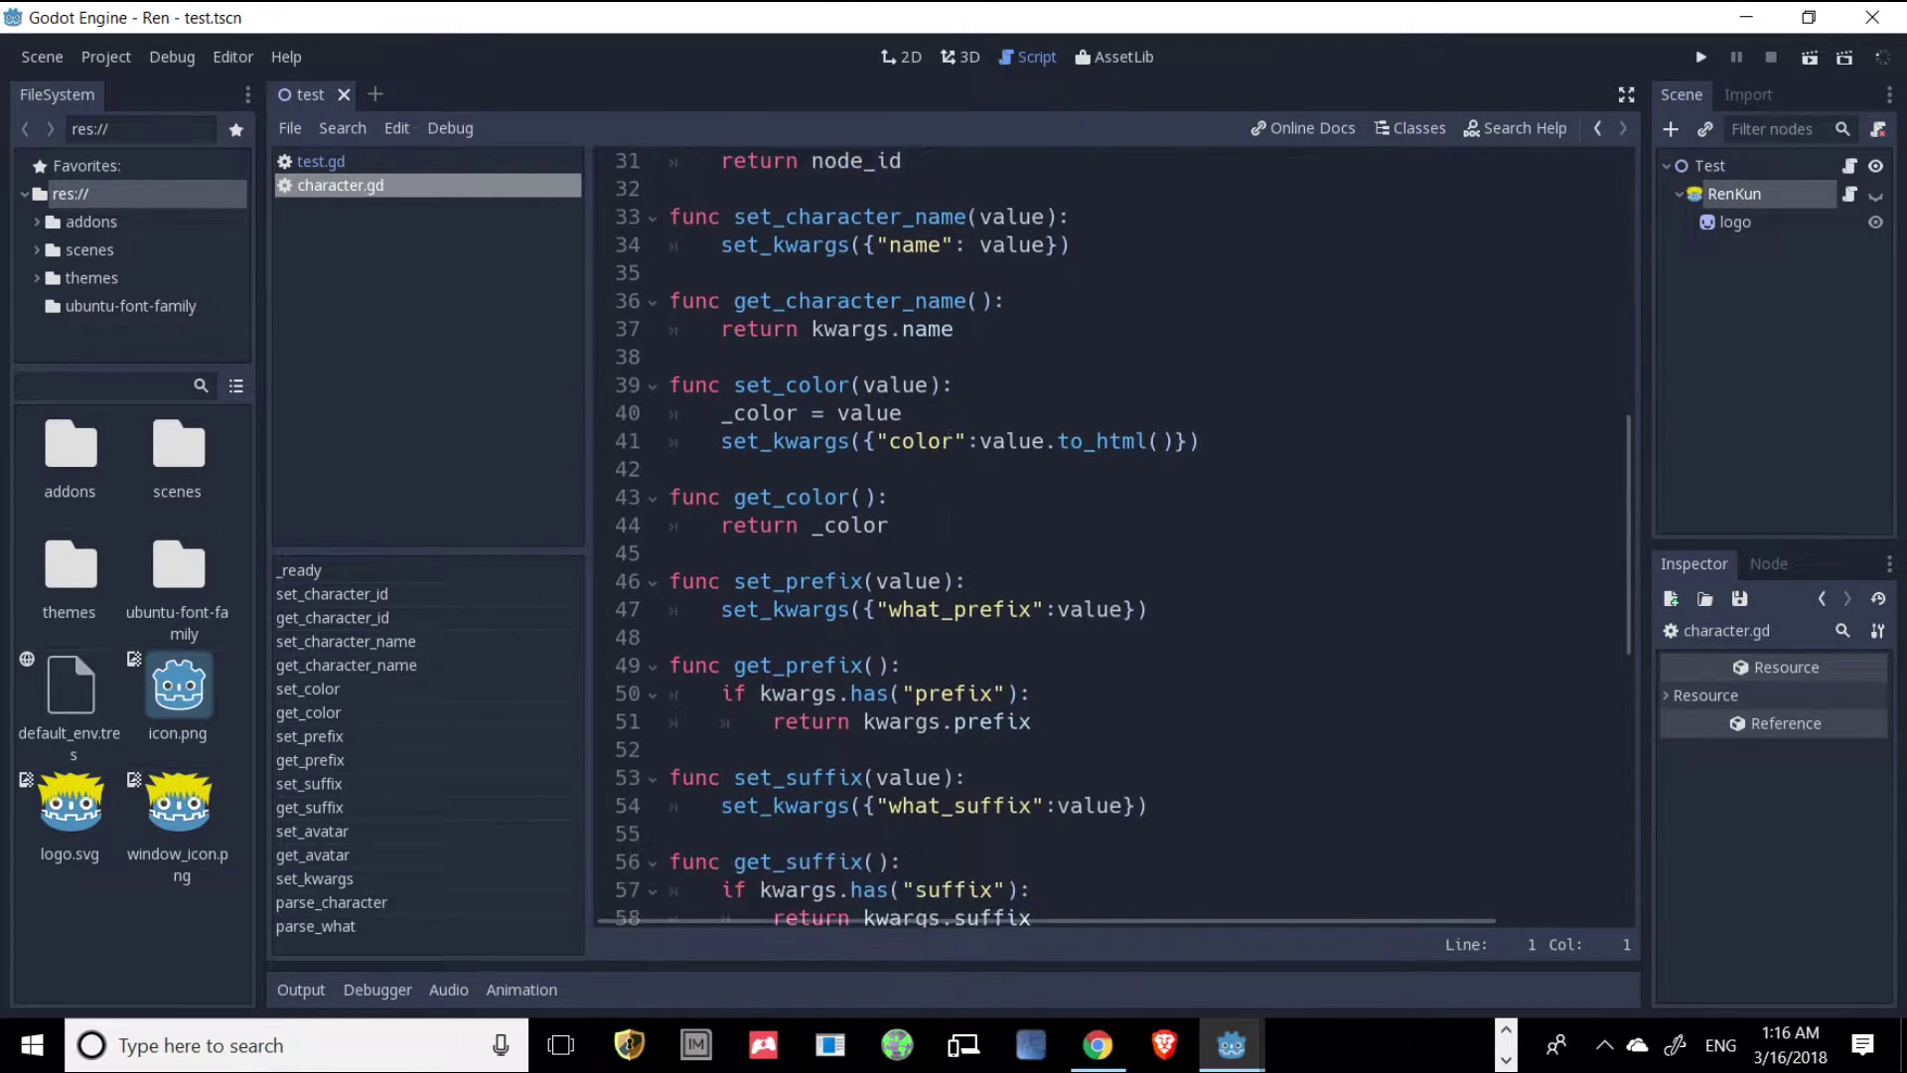
scroll(948, 520, down, 5)
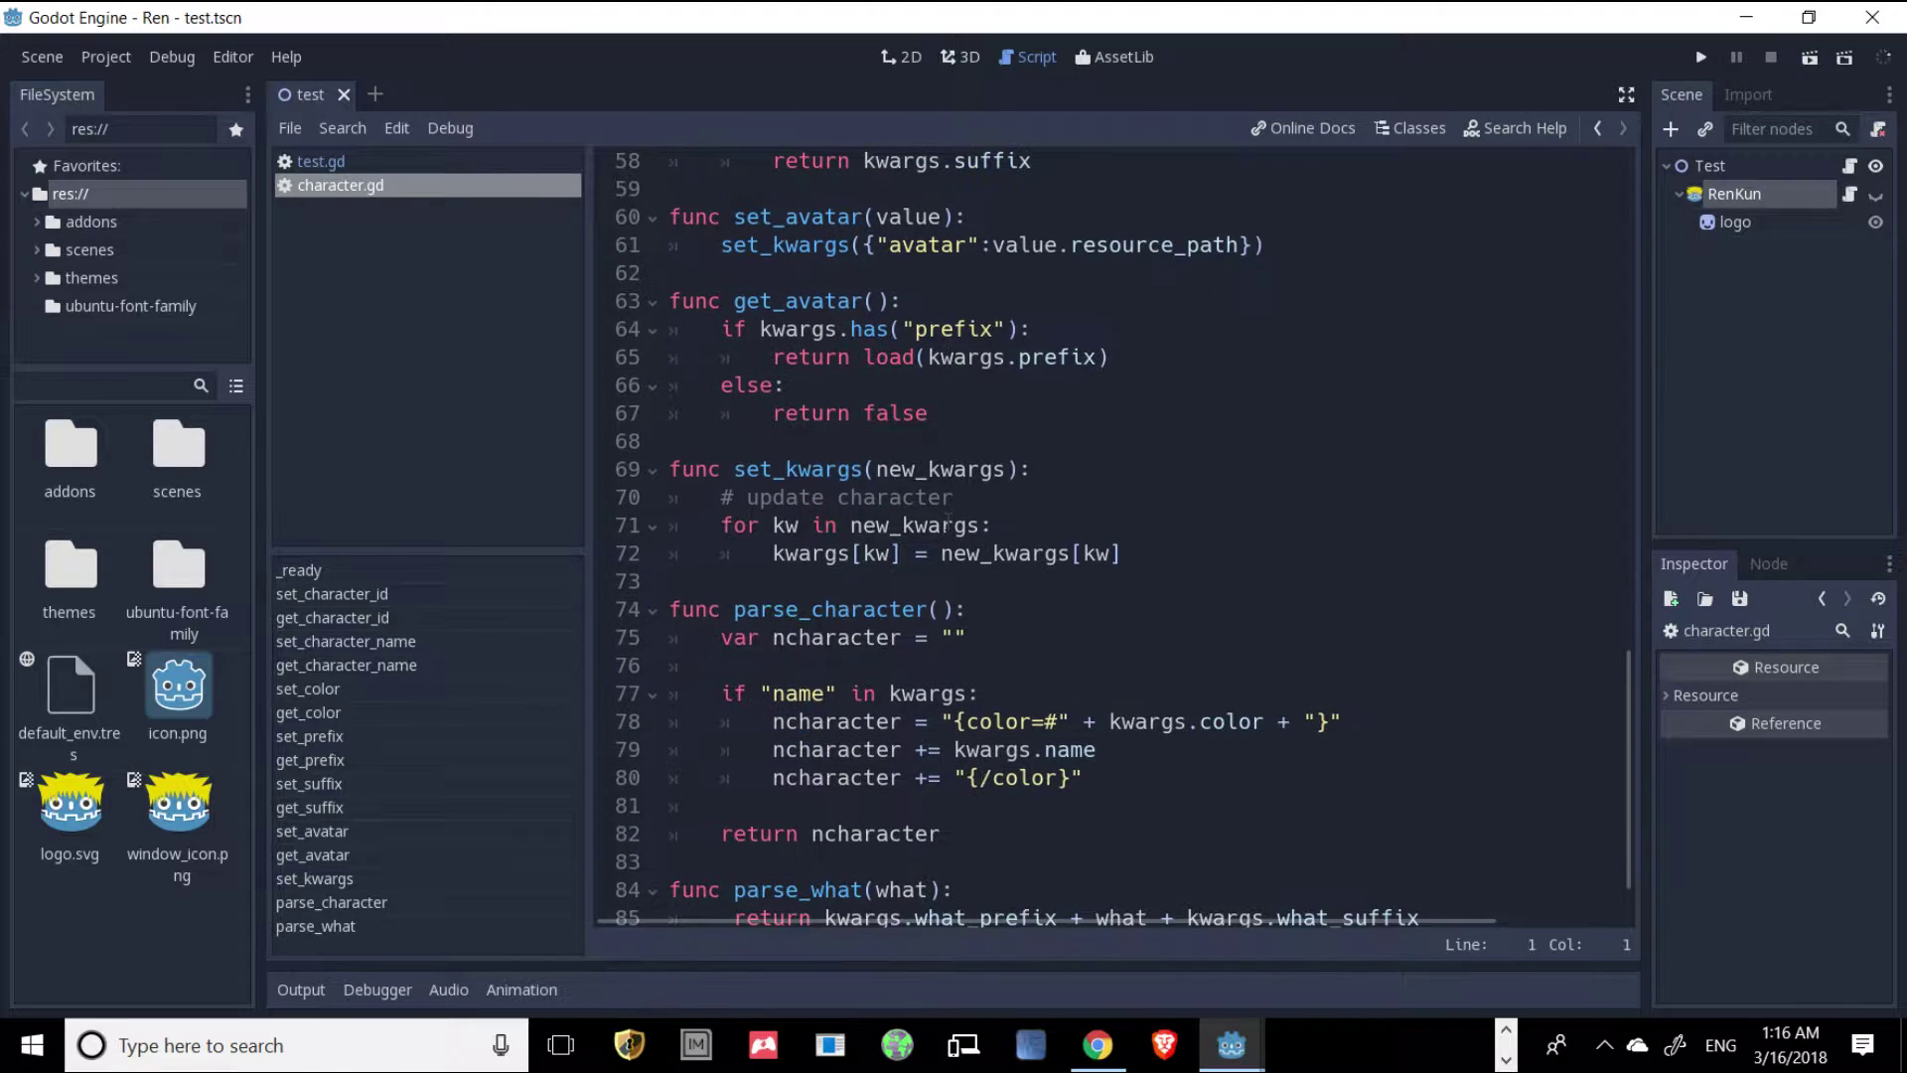
scroll(949, 523, up, 18)
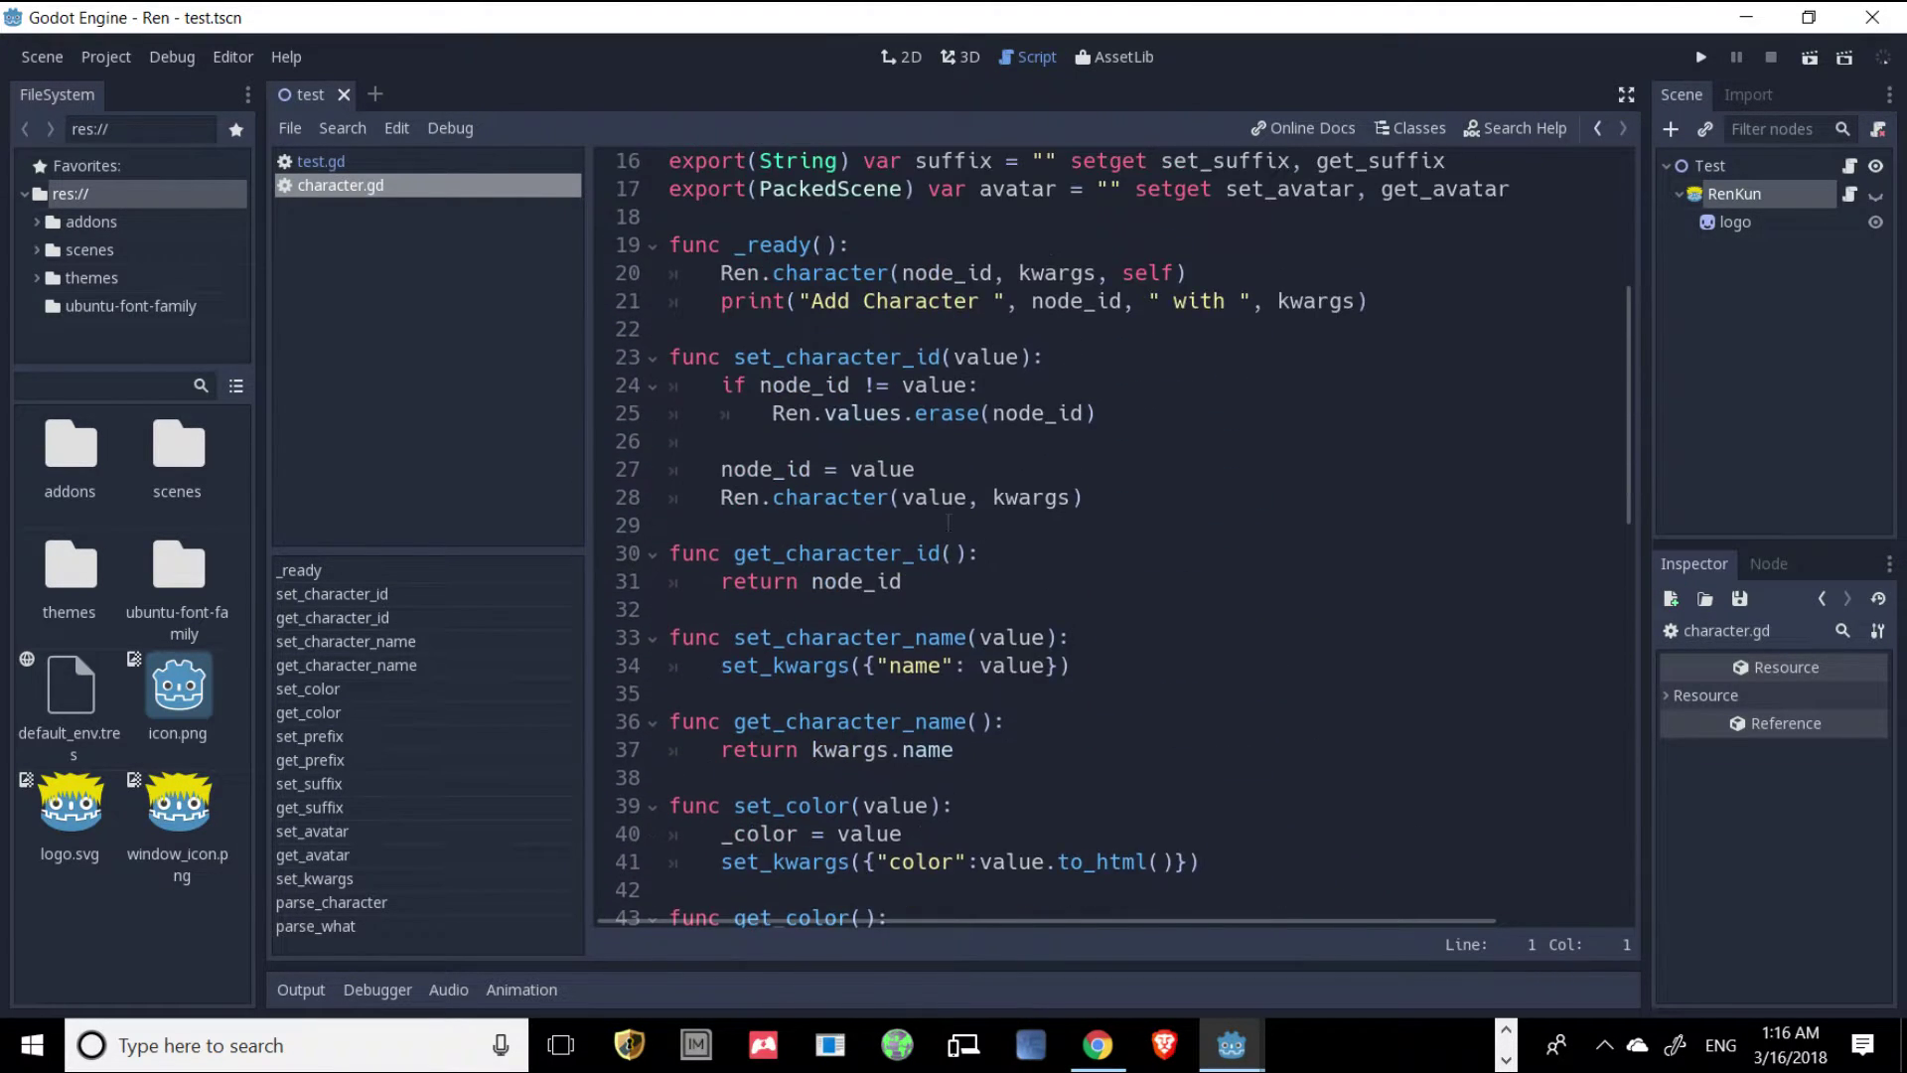
click(1851, 164)
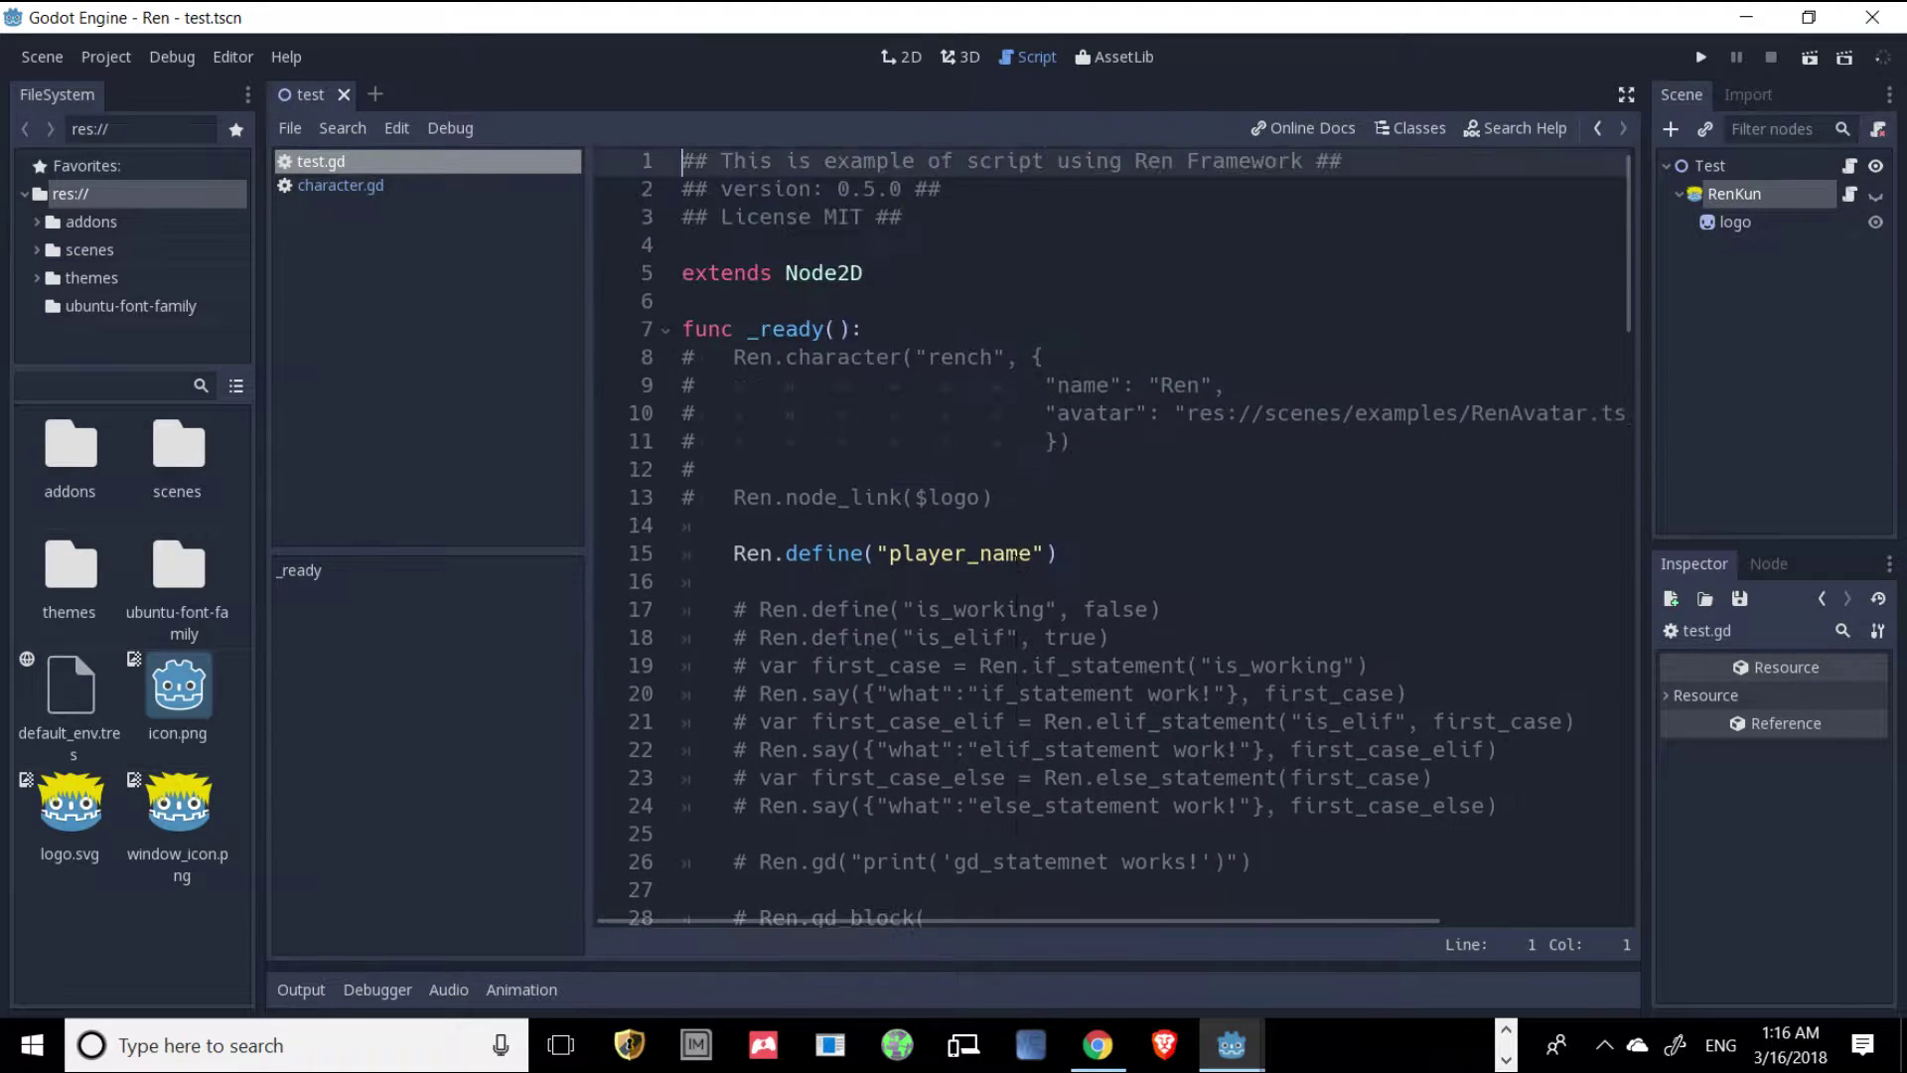
scroll(805, 403, down, 3)
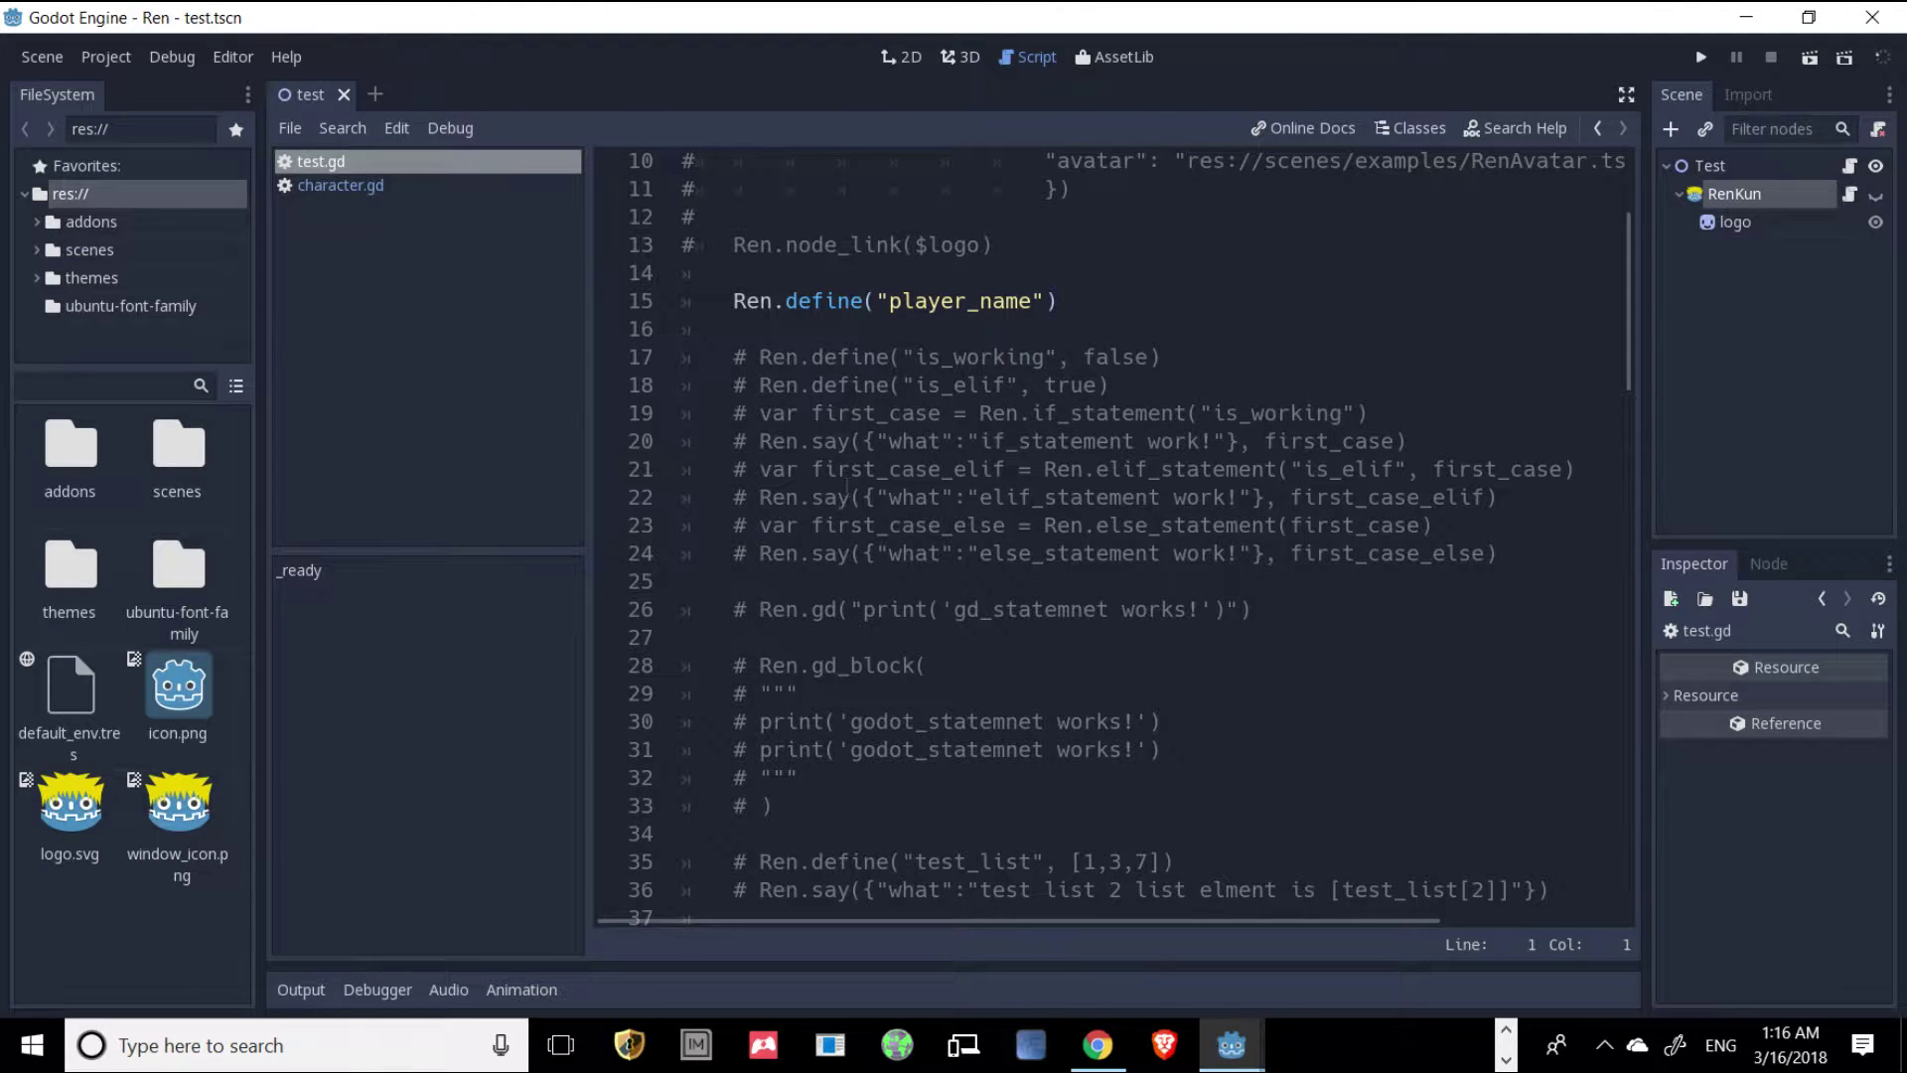
scroll(846, 489, down, 7)
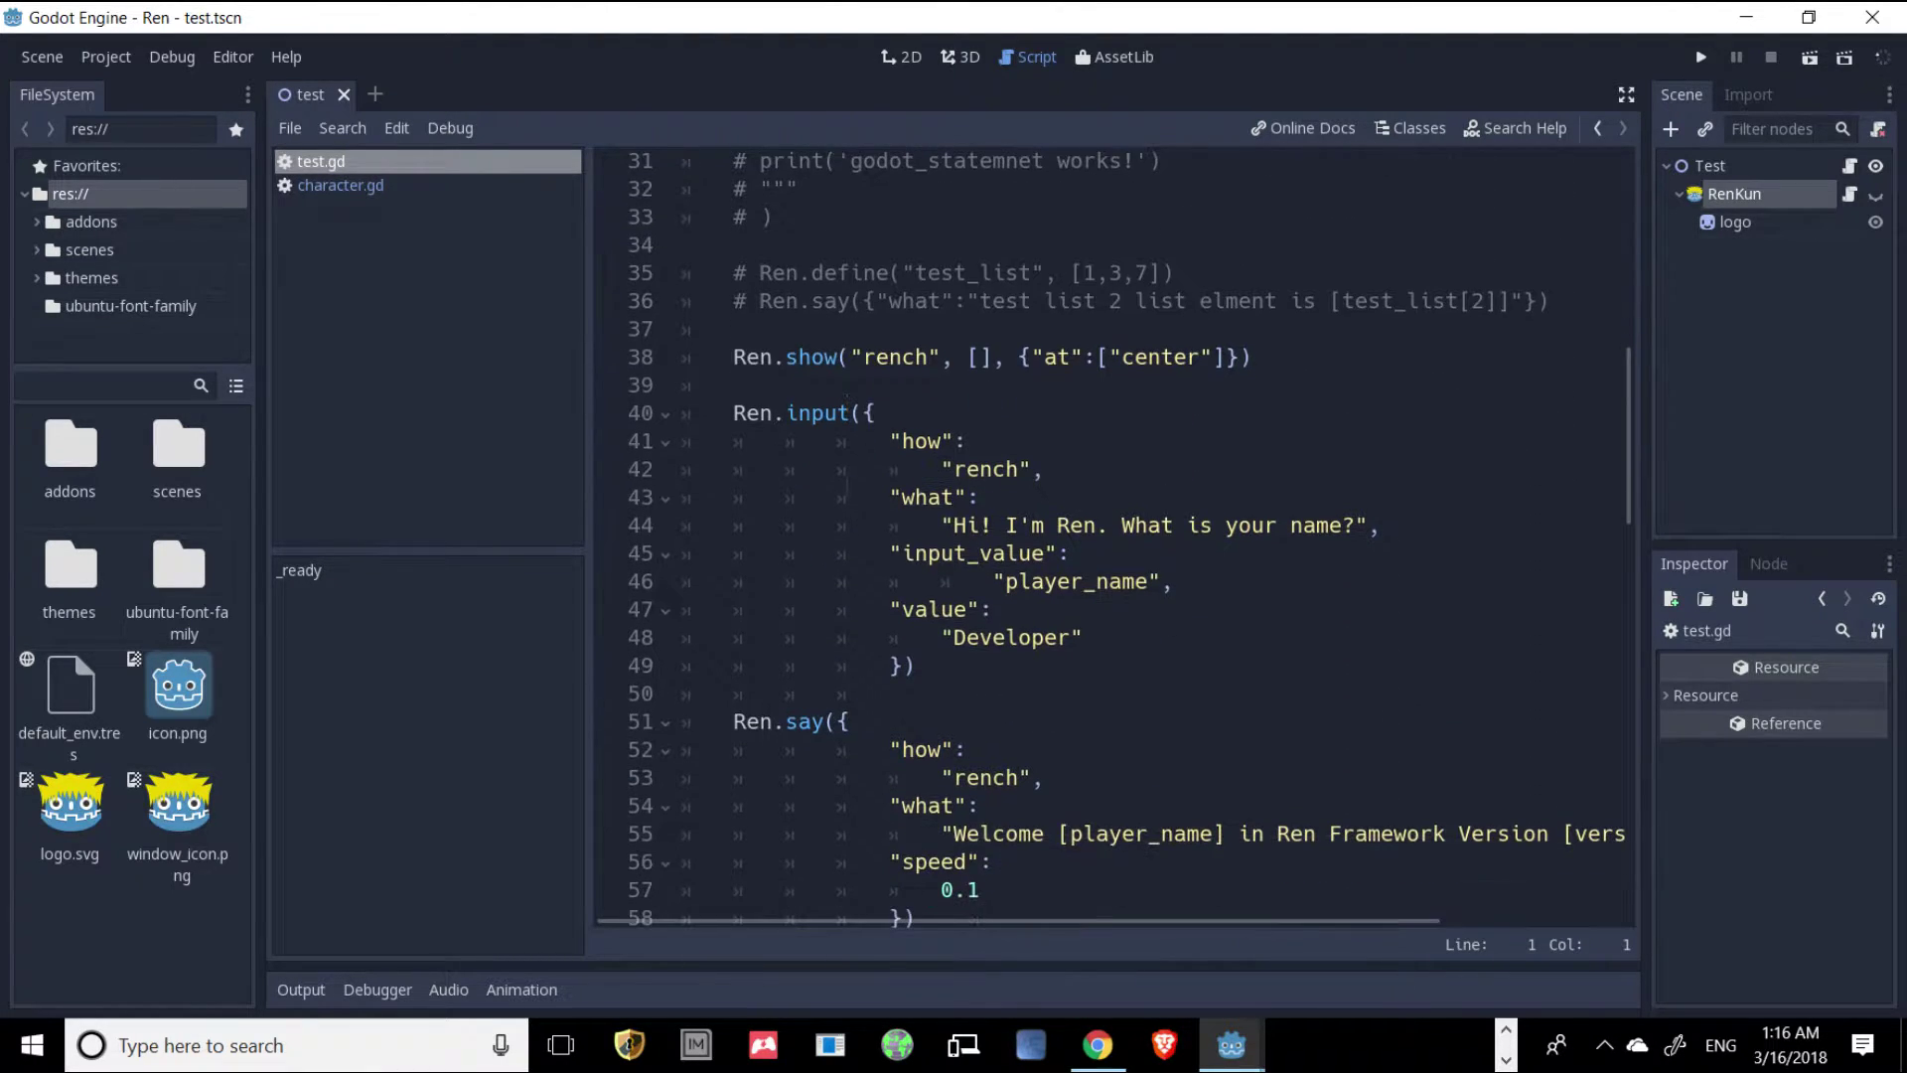
scroll(846, 489, down, 1)
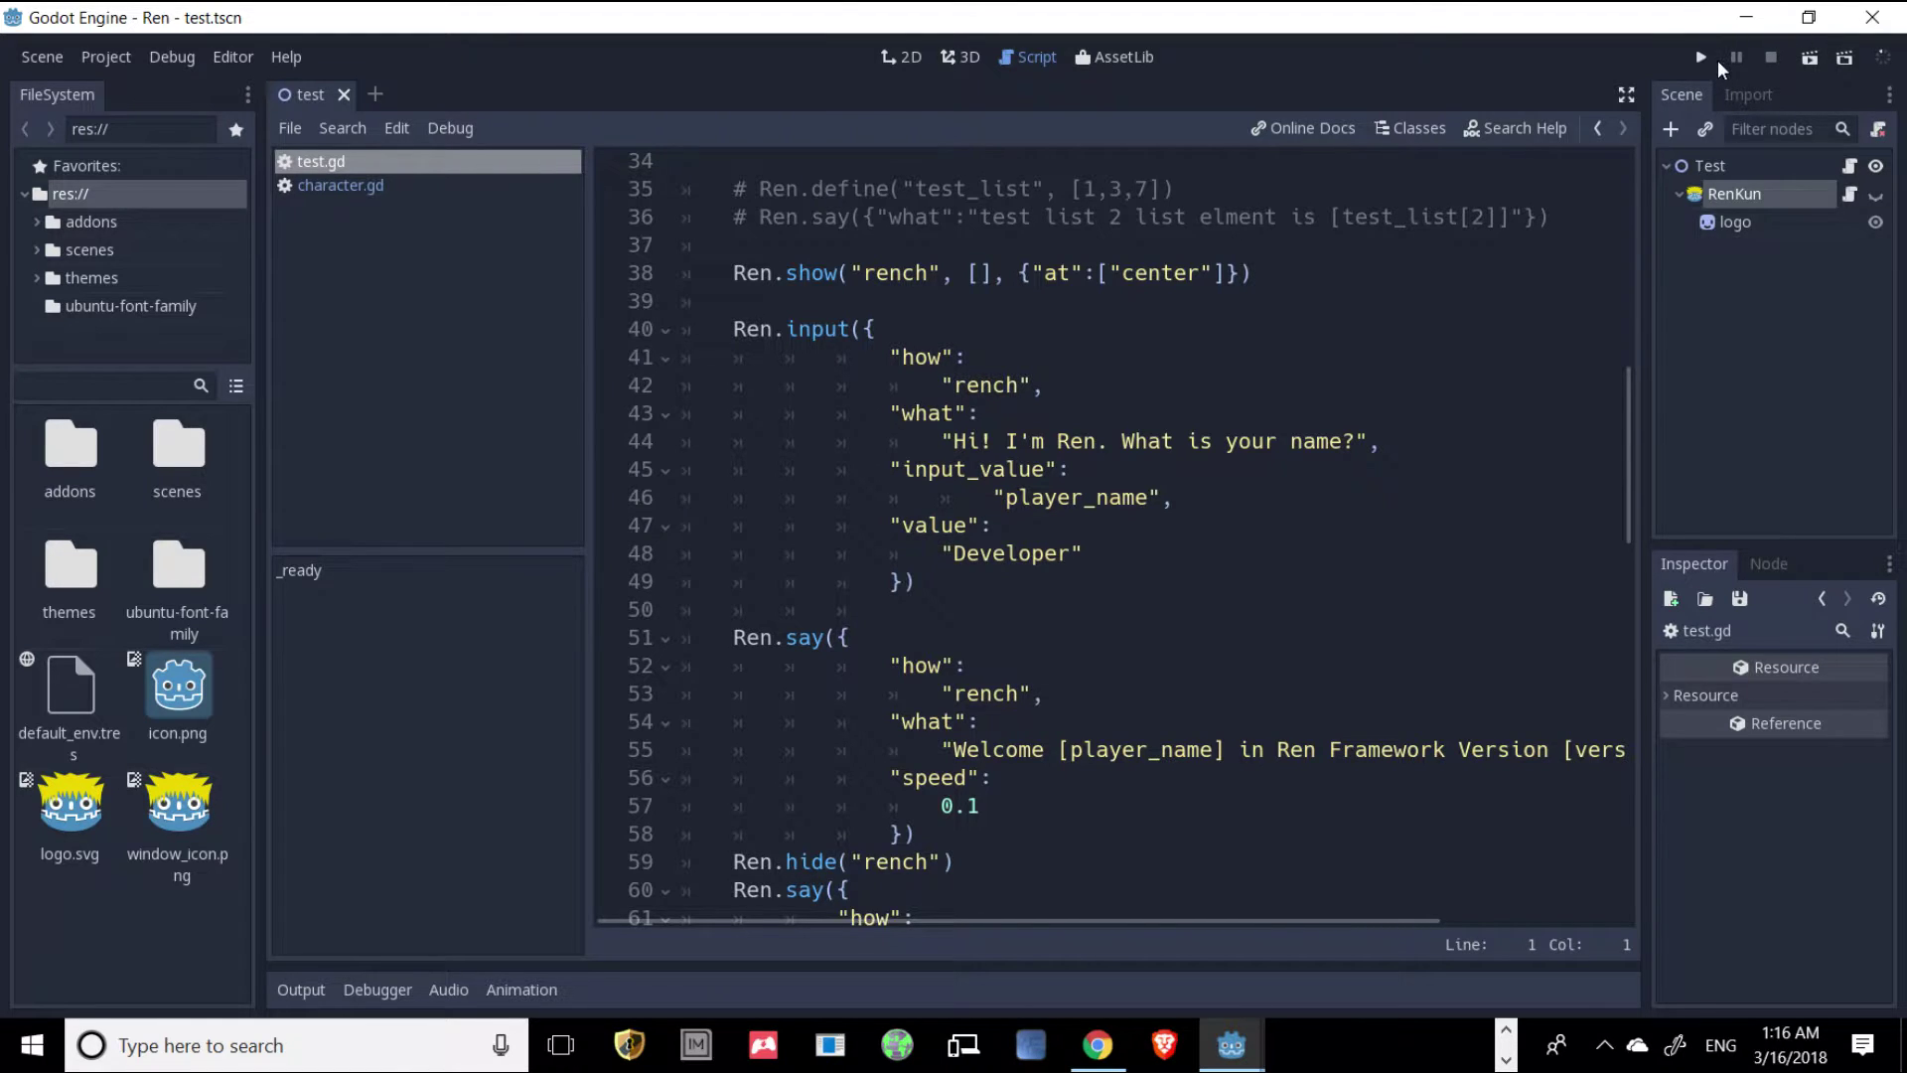
Run the Ren demo, start it, and enter the player name Dude.
click(1704, 58)
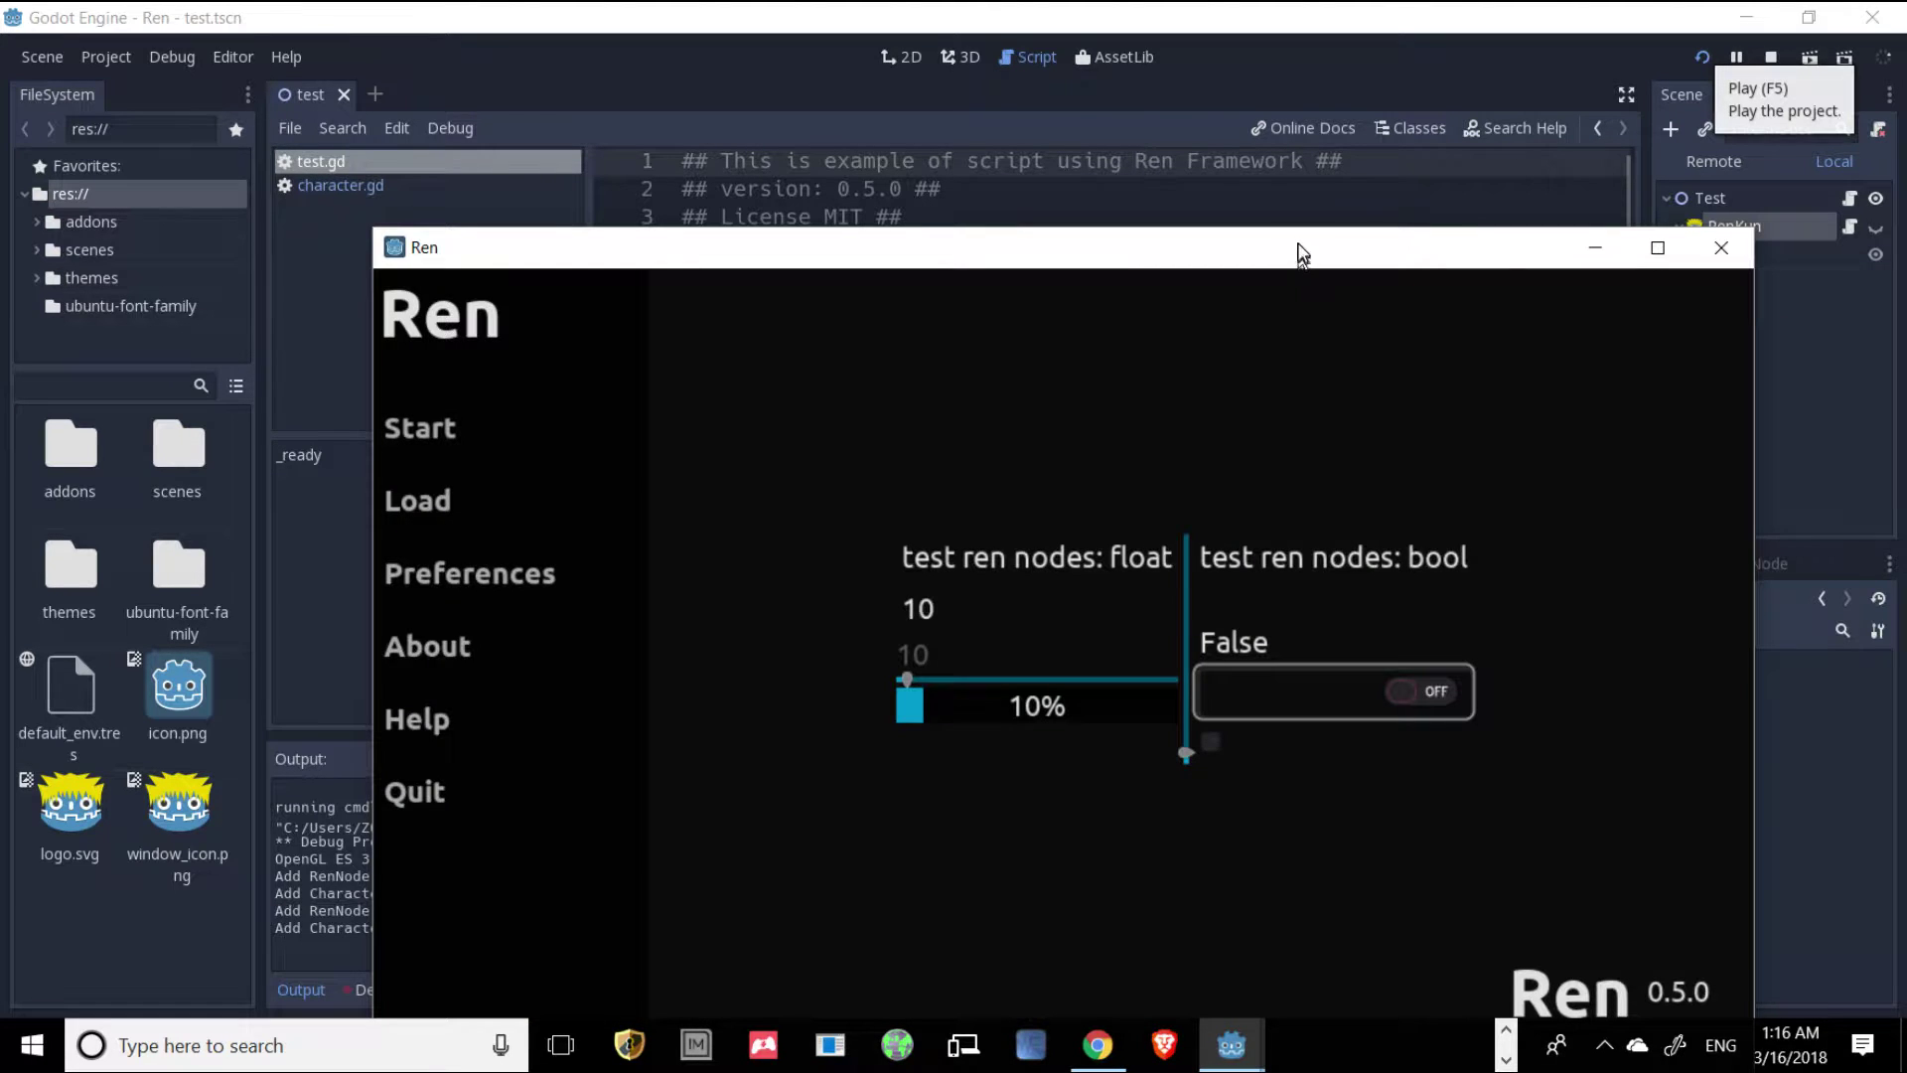
drag(1298, 247, 1253, 122)
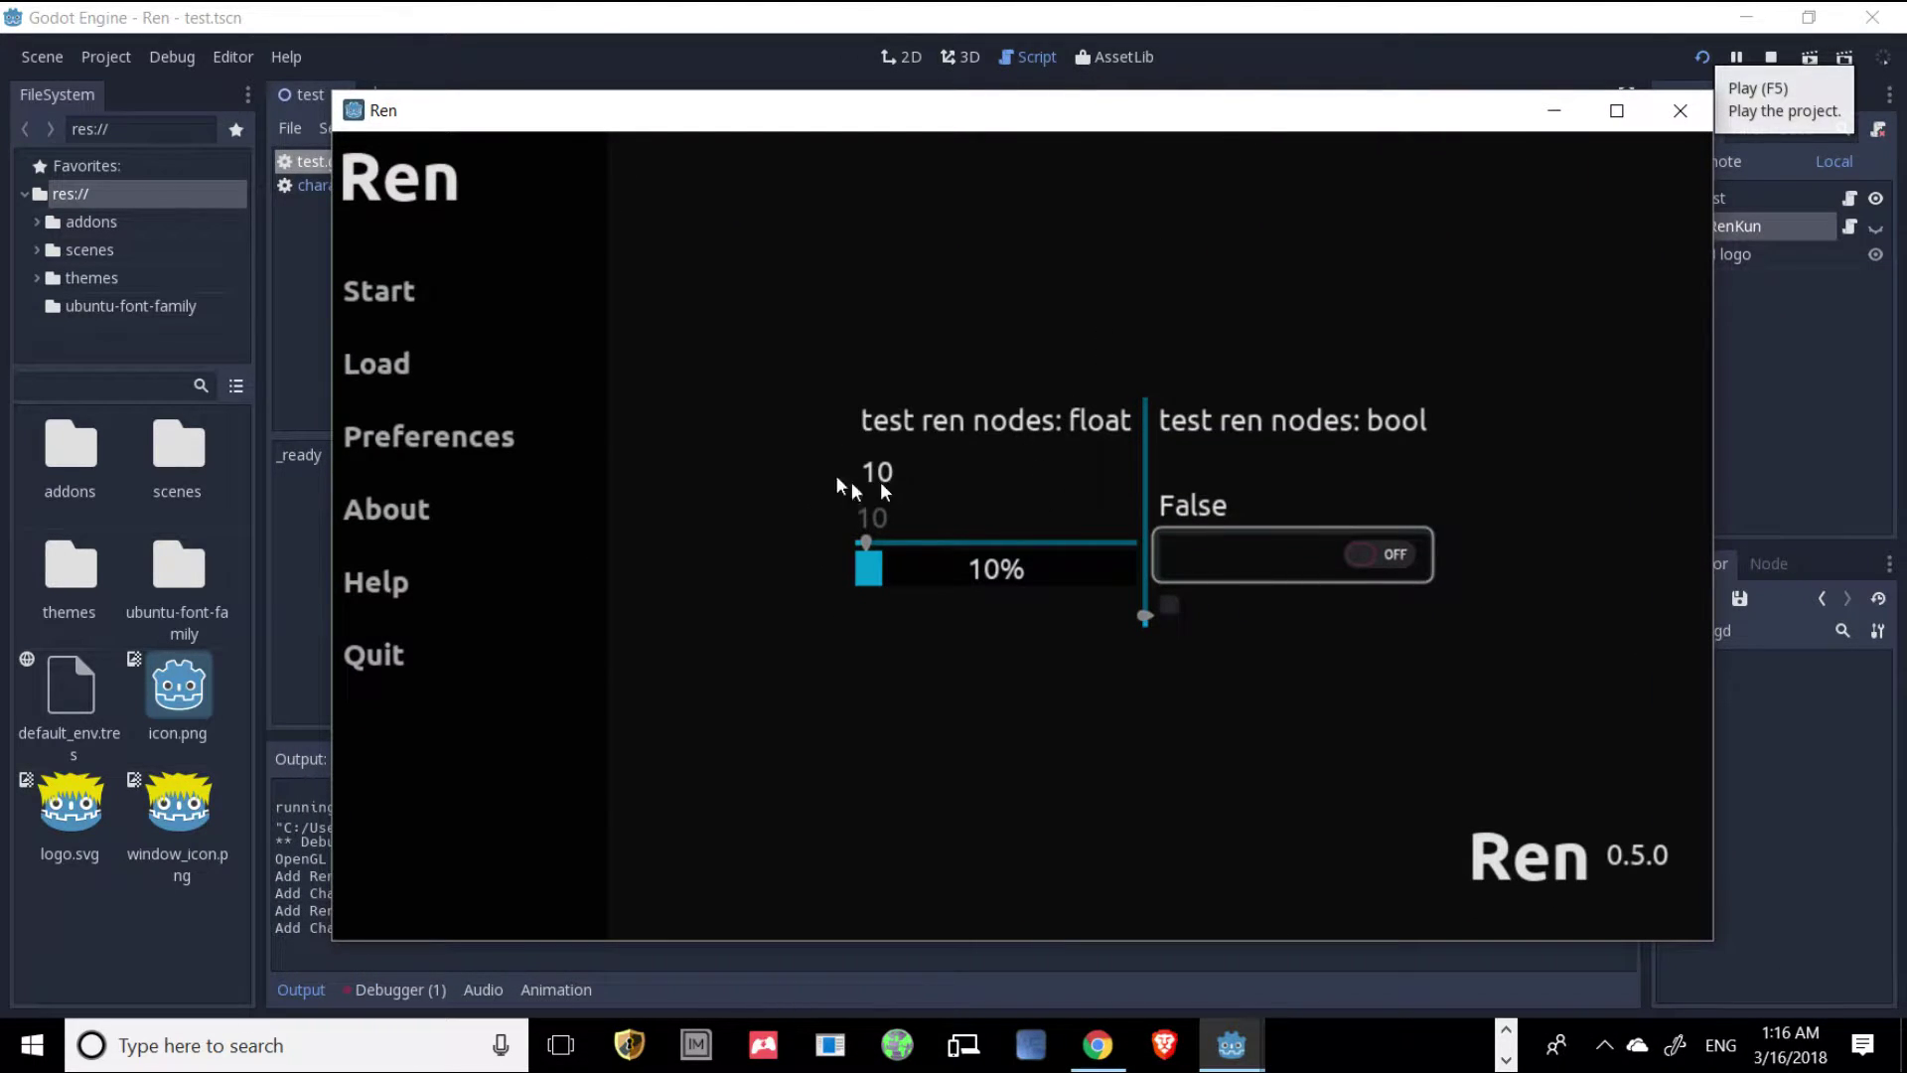
click(391, 304)
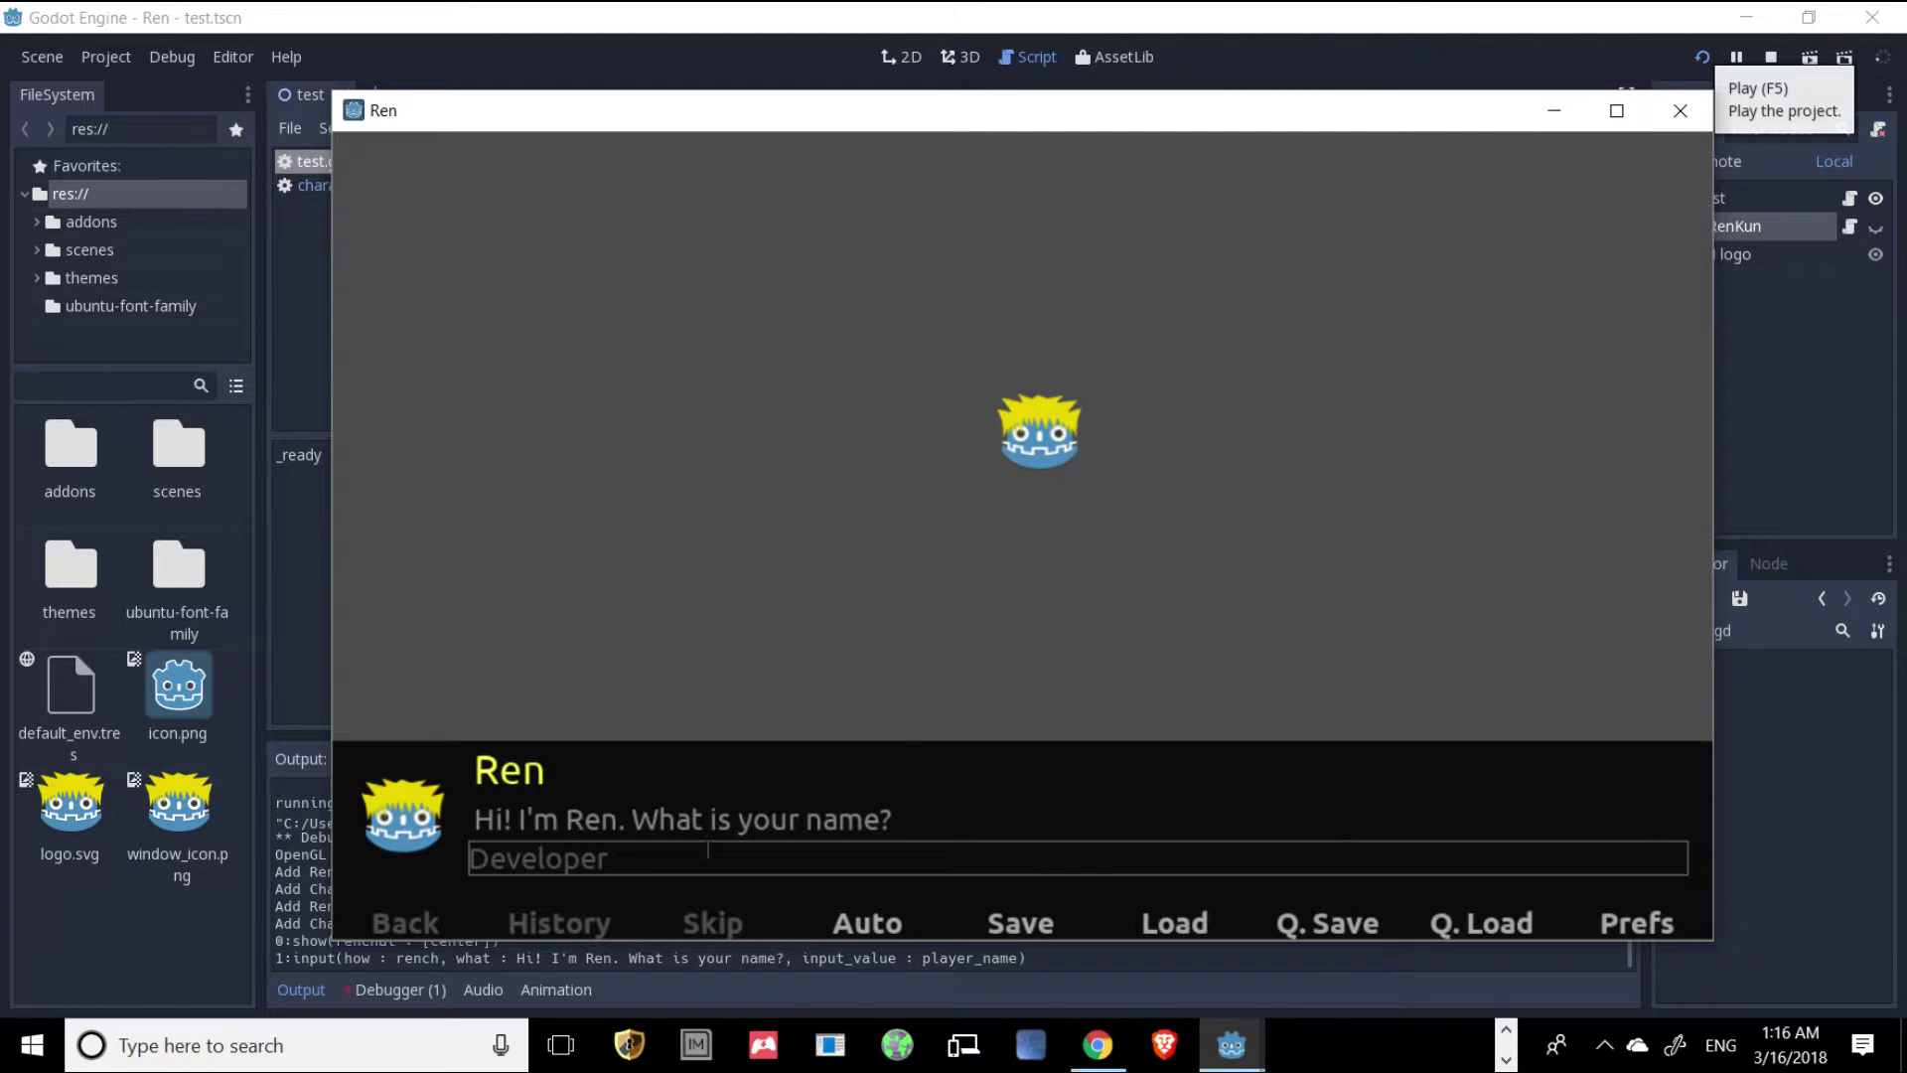
text(Dude)
key(Return)
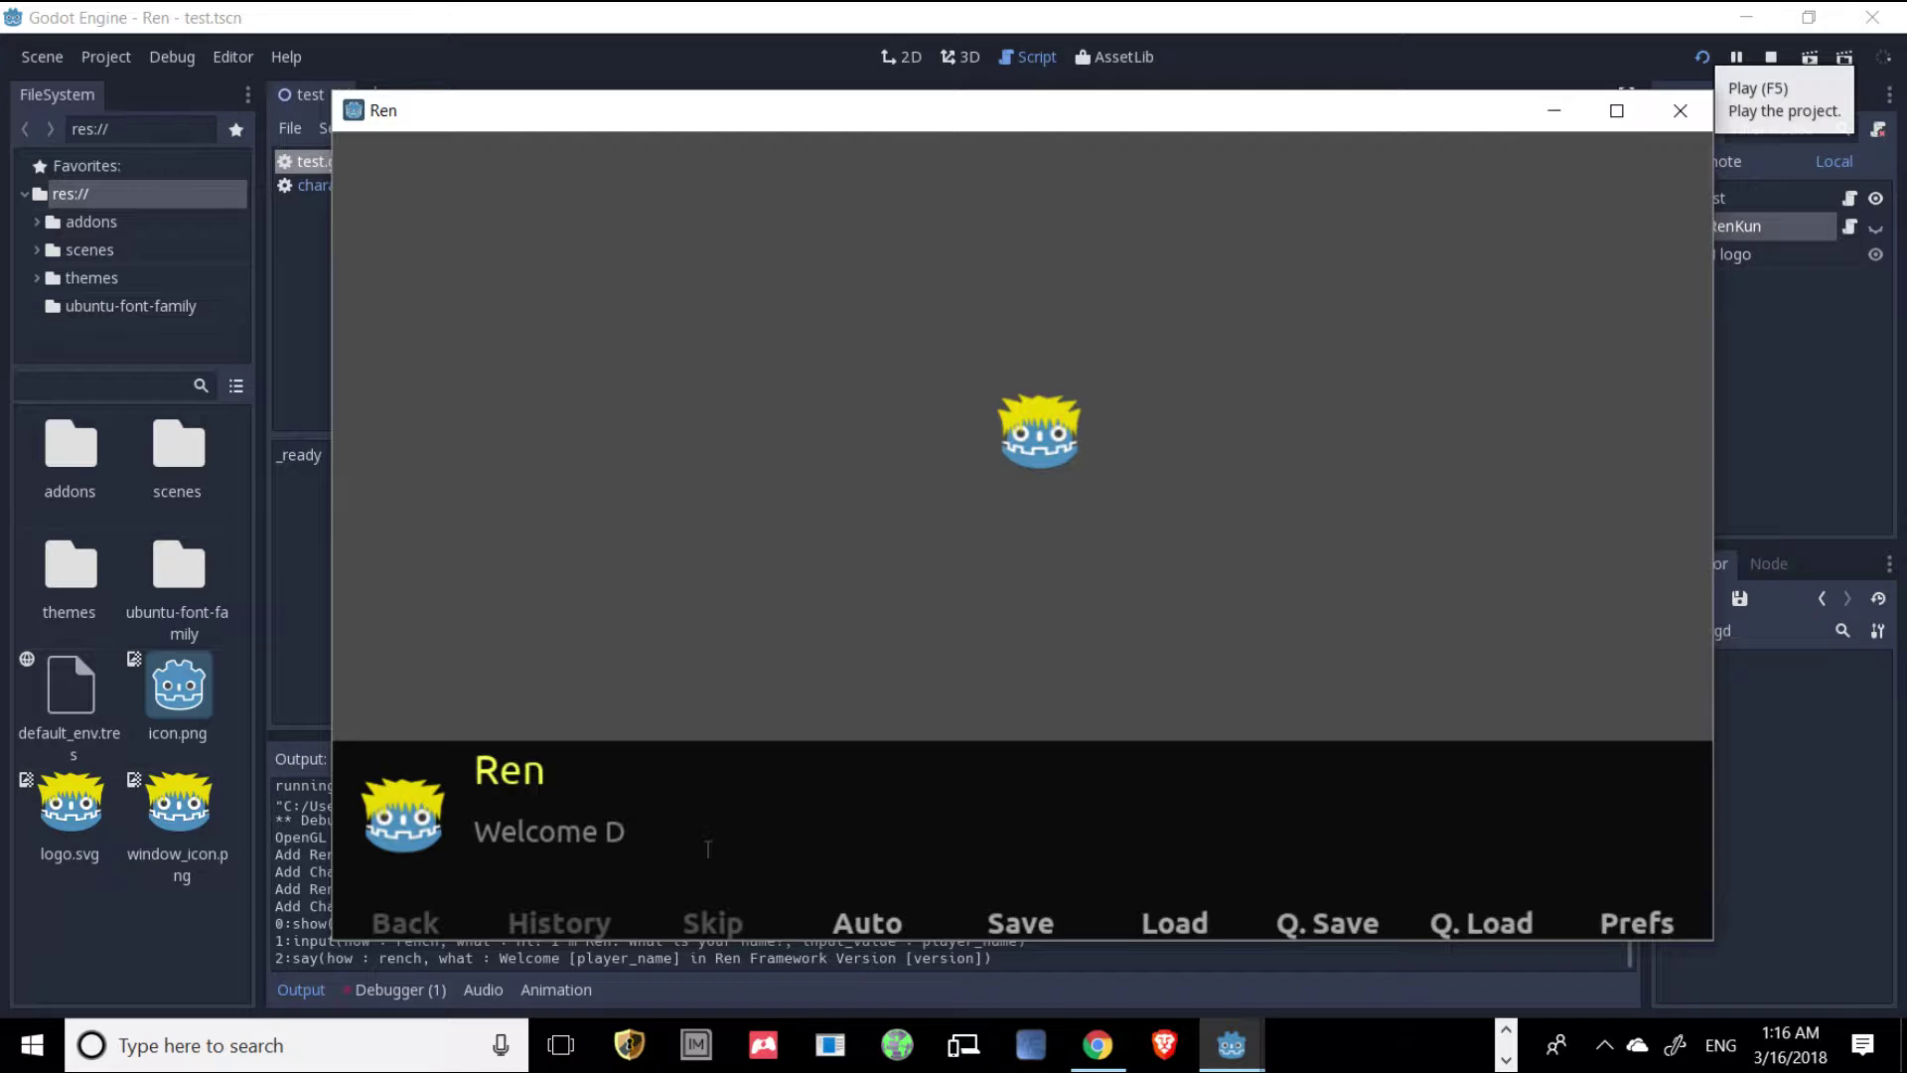
Advance the dialogue to the choice menu and pick Play Visual Novel example.
drag(606, 114, 977, 56)
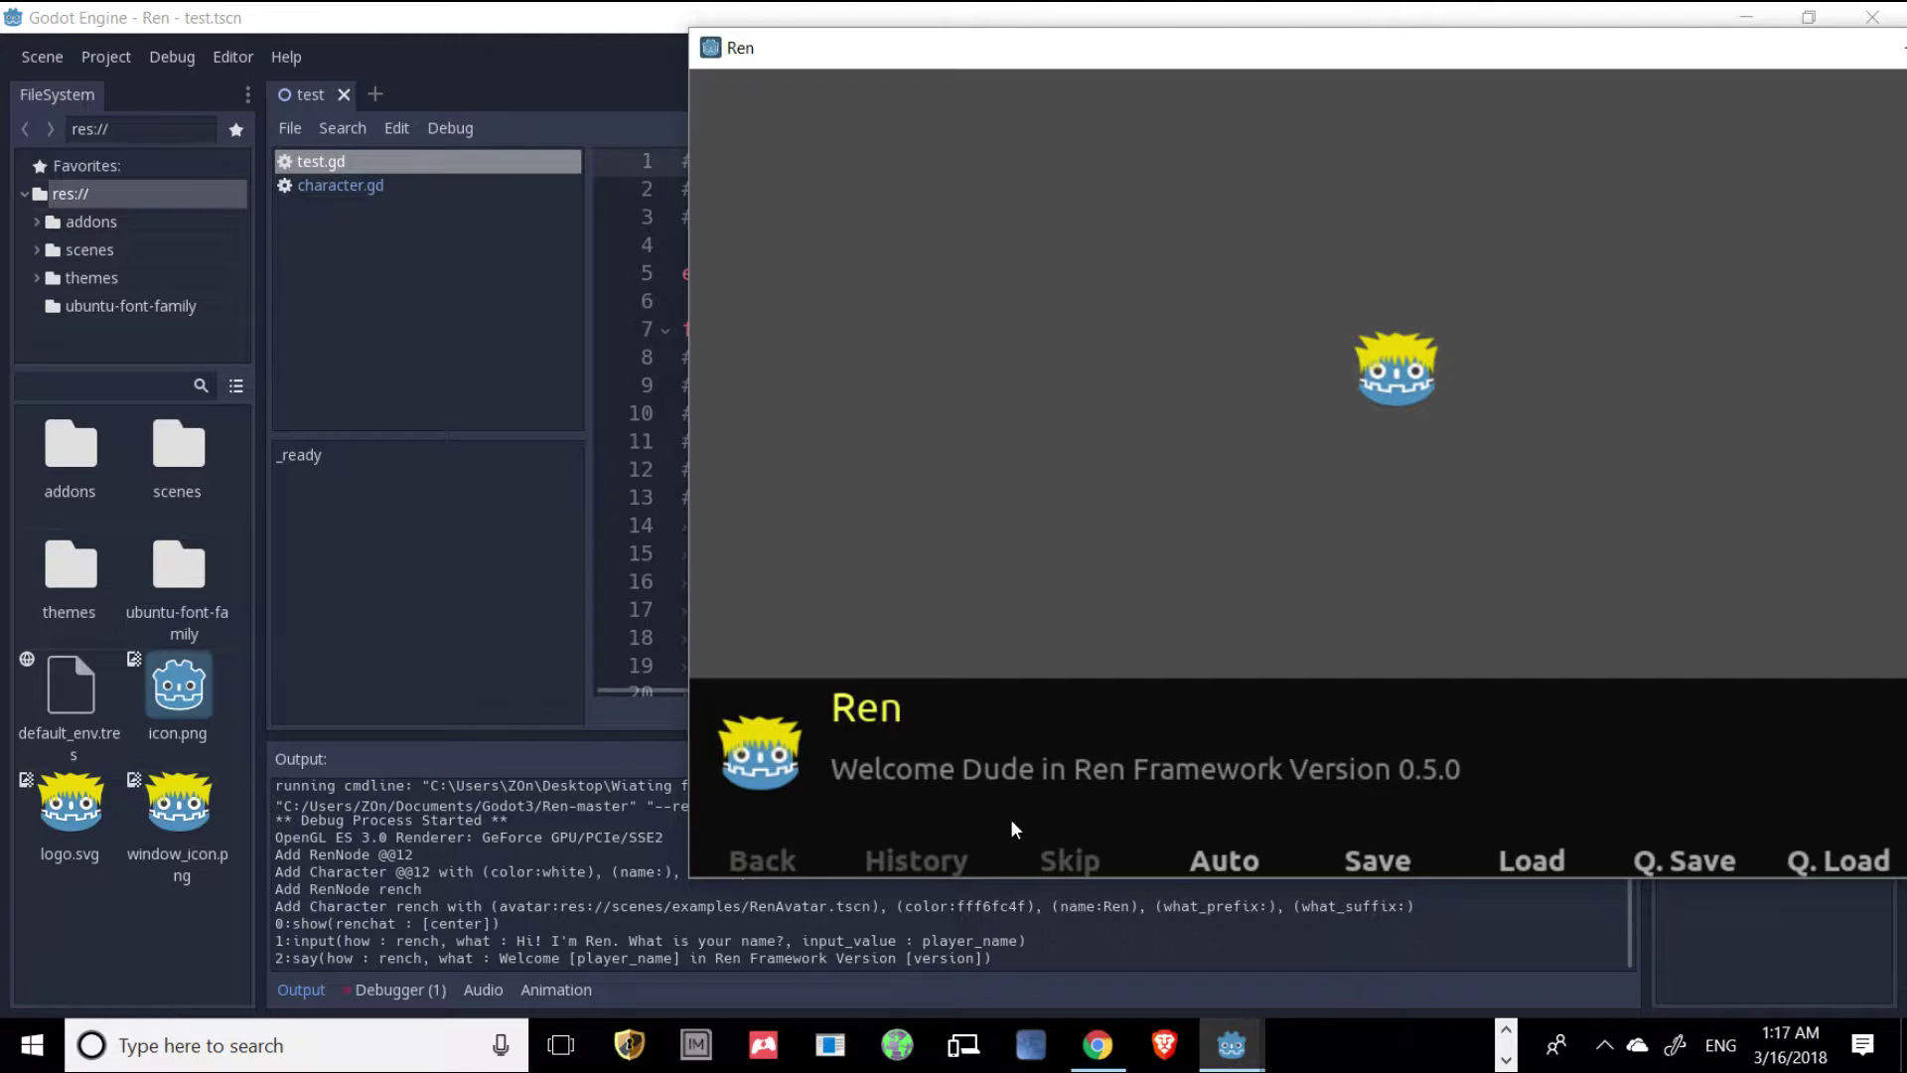
click(1120, 783)
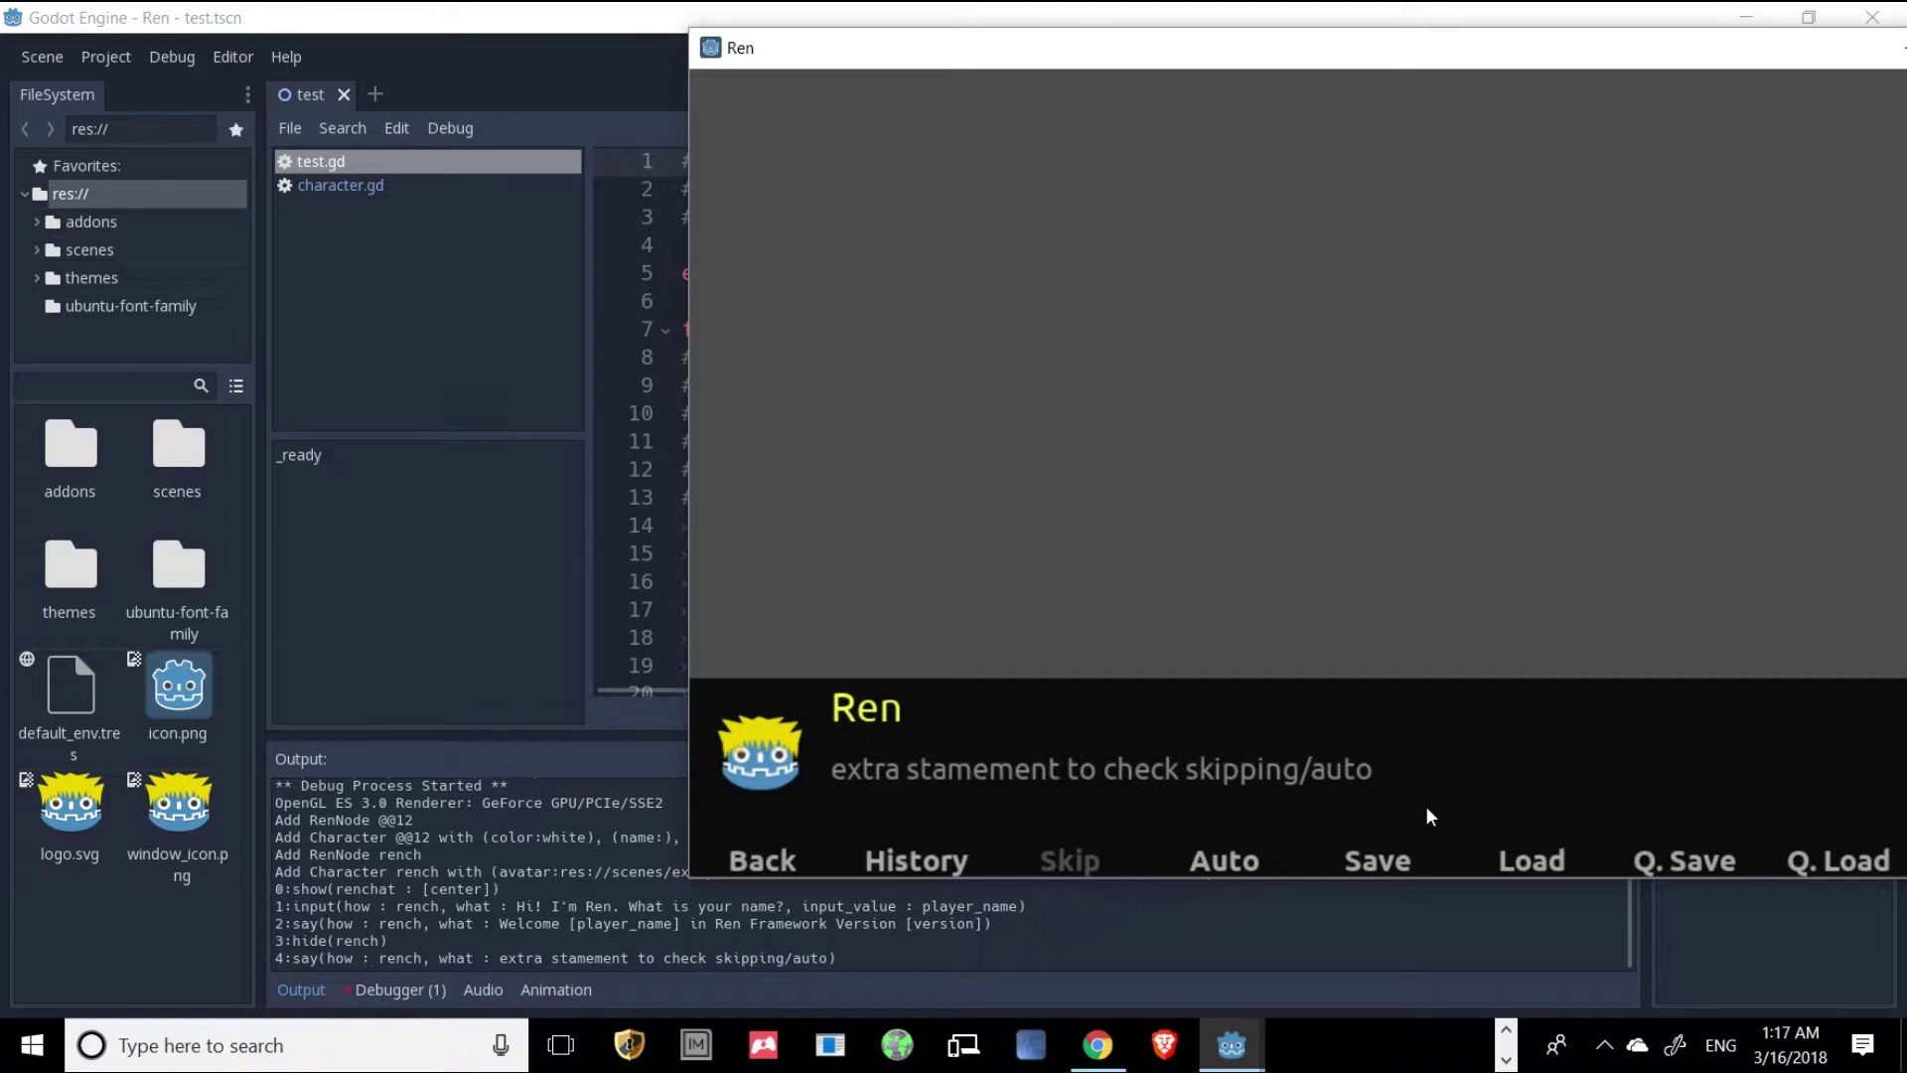
click(1319, 769)
click(1346, 191)
drag(1331, 59, 890, 67)
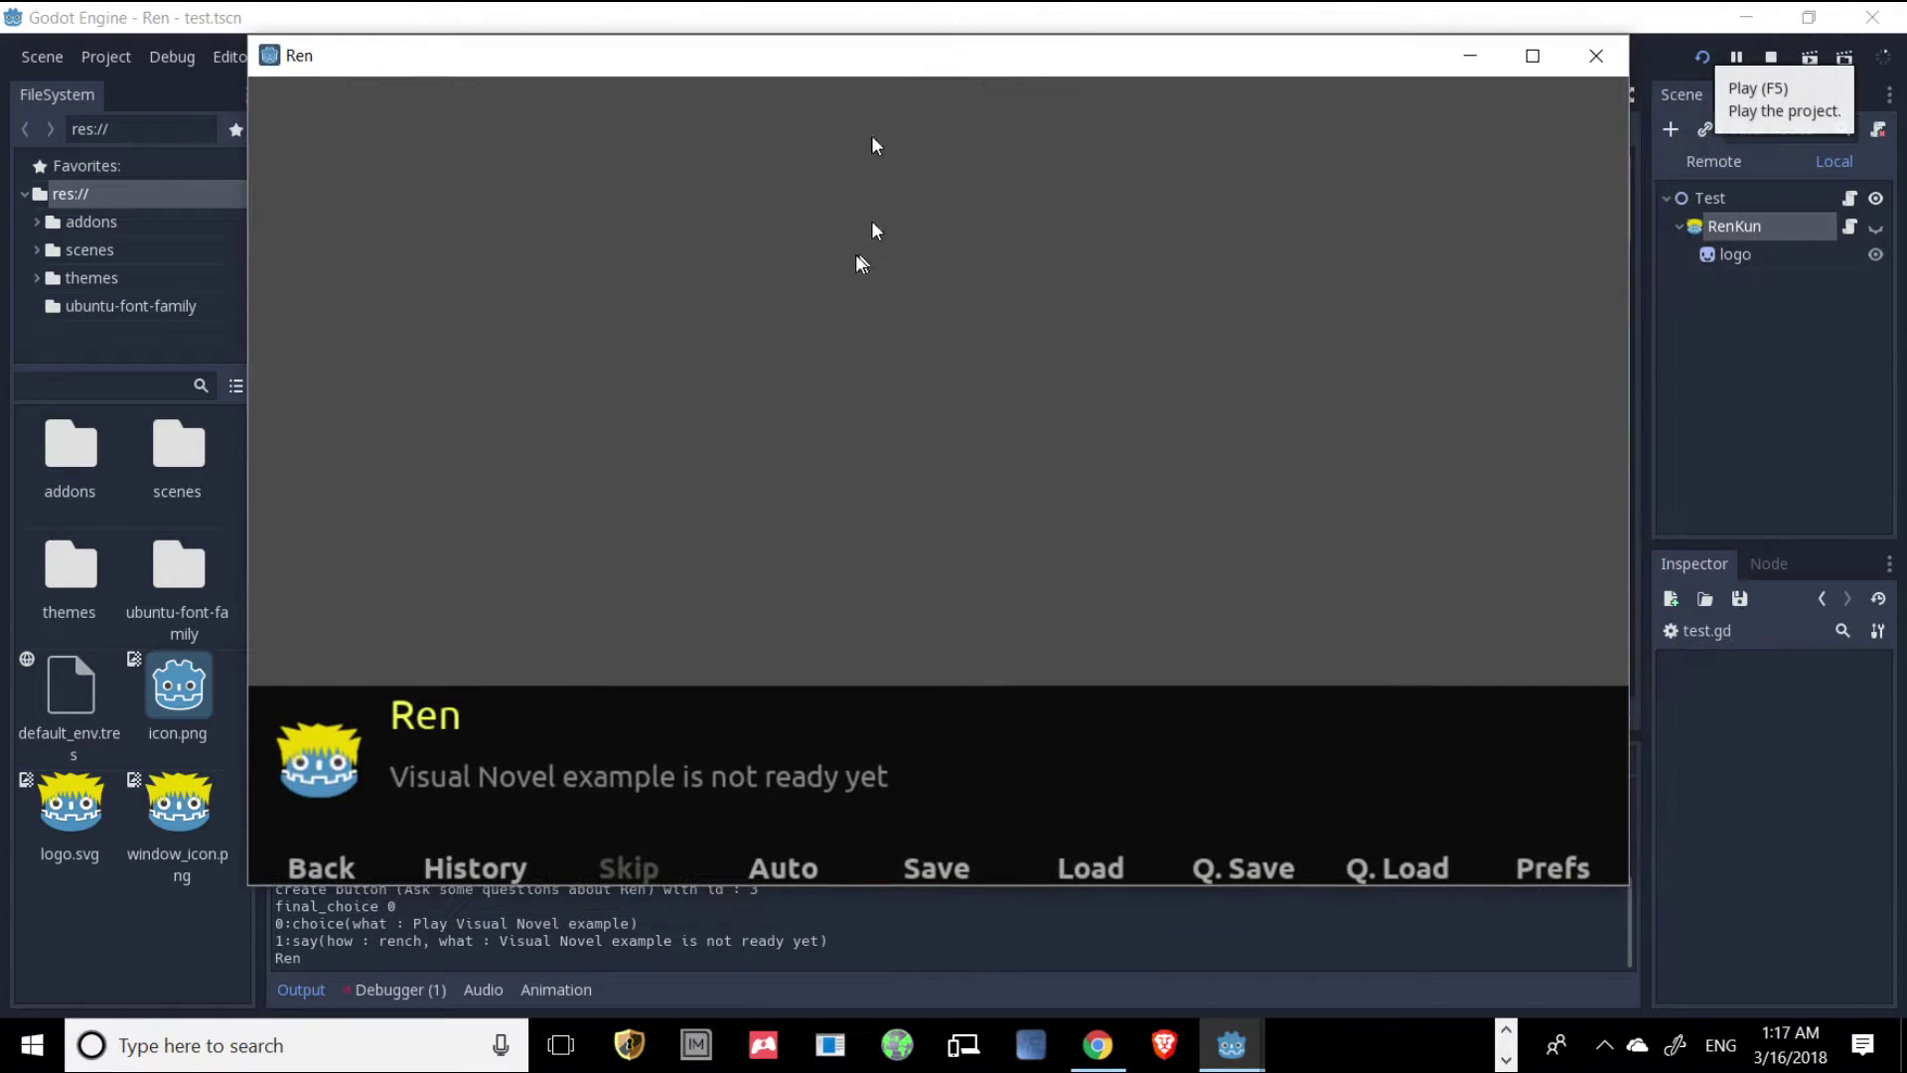
Maximize and restore the game window, step the dialogue back once, and toggle Skip on and off.
click(1532, 56)
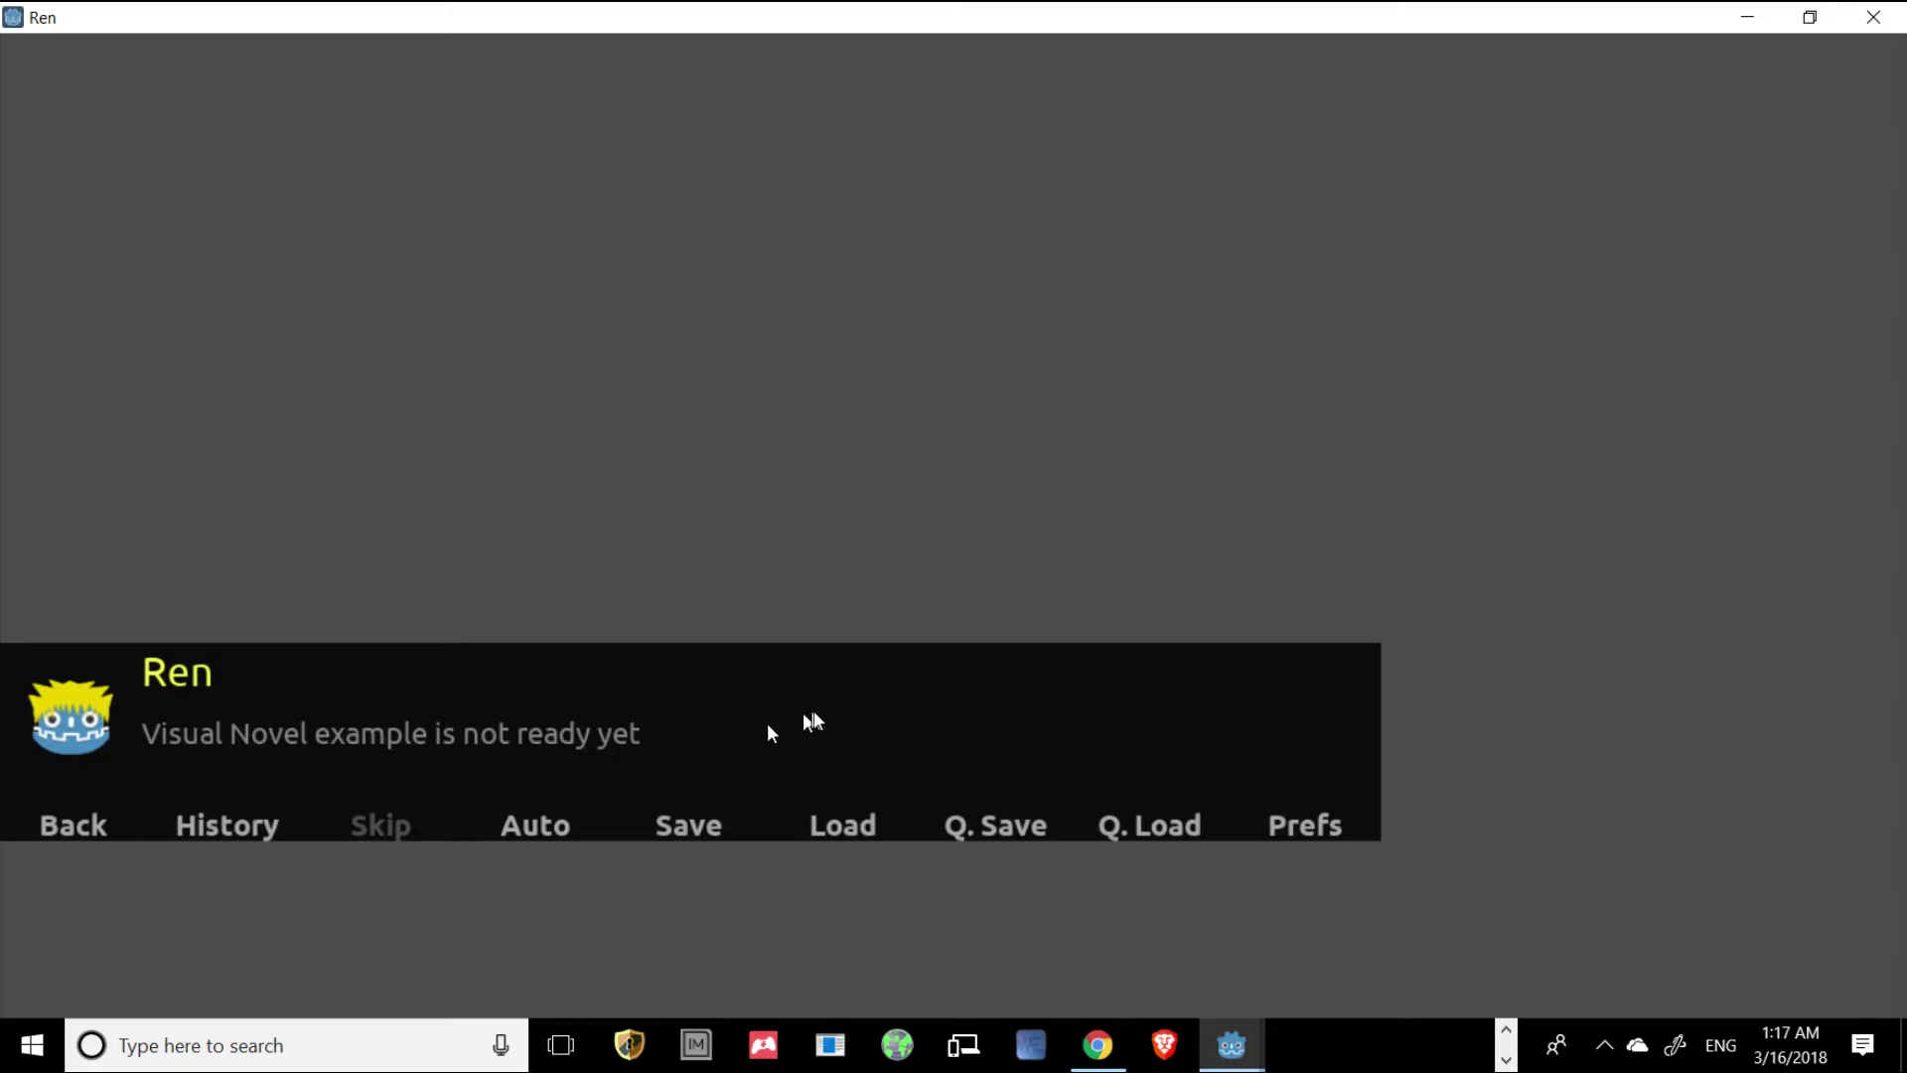
click(1809, 17)
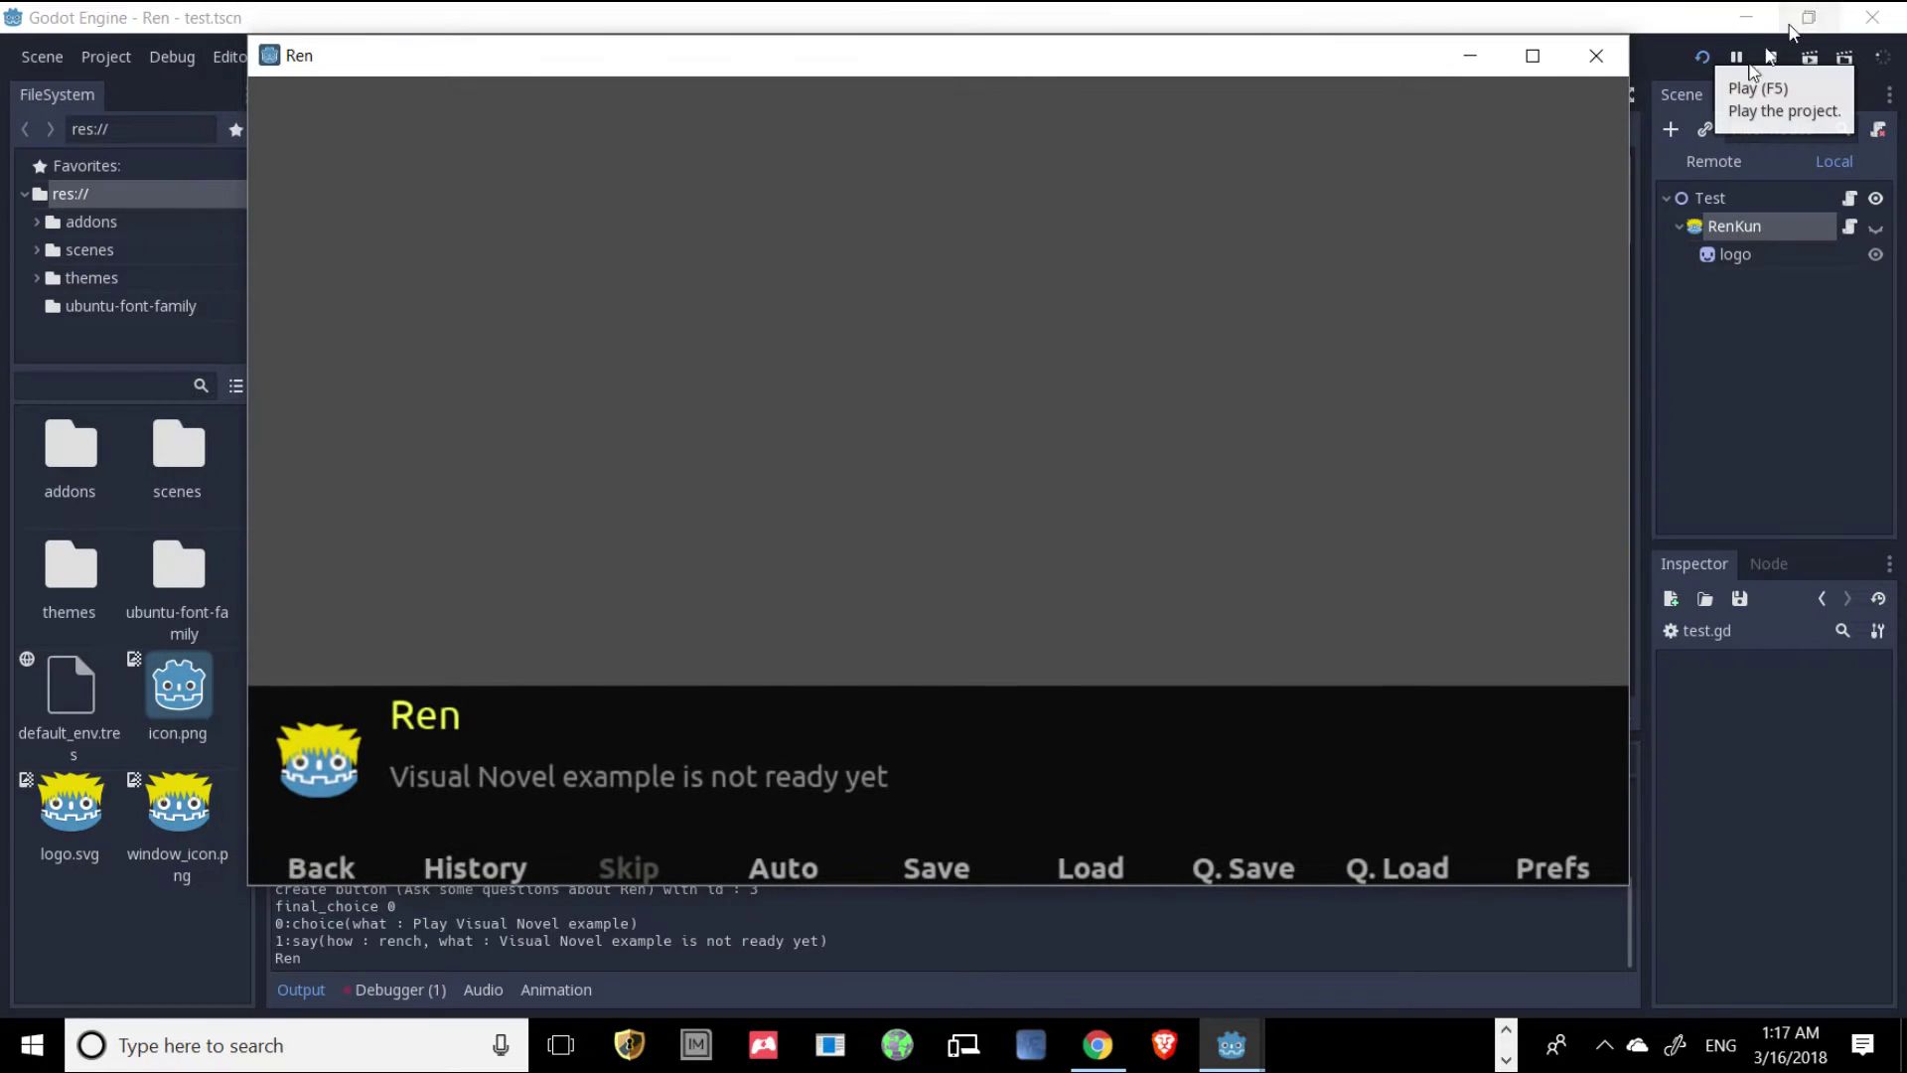
click(600, 781)
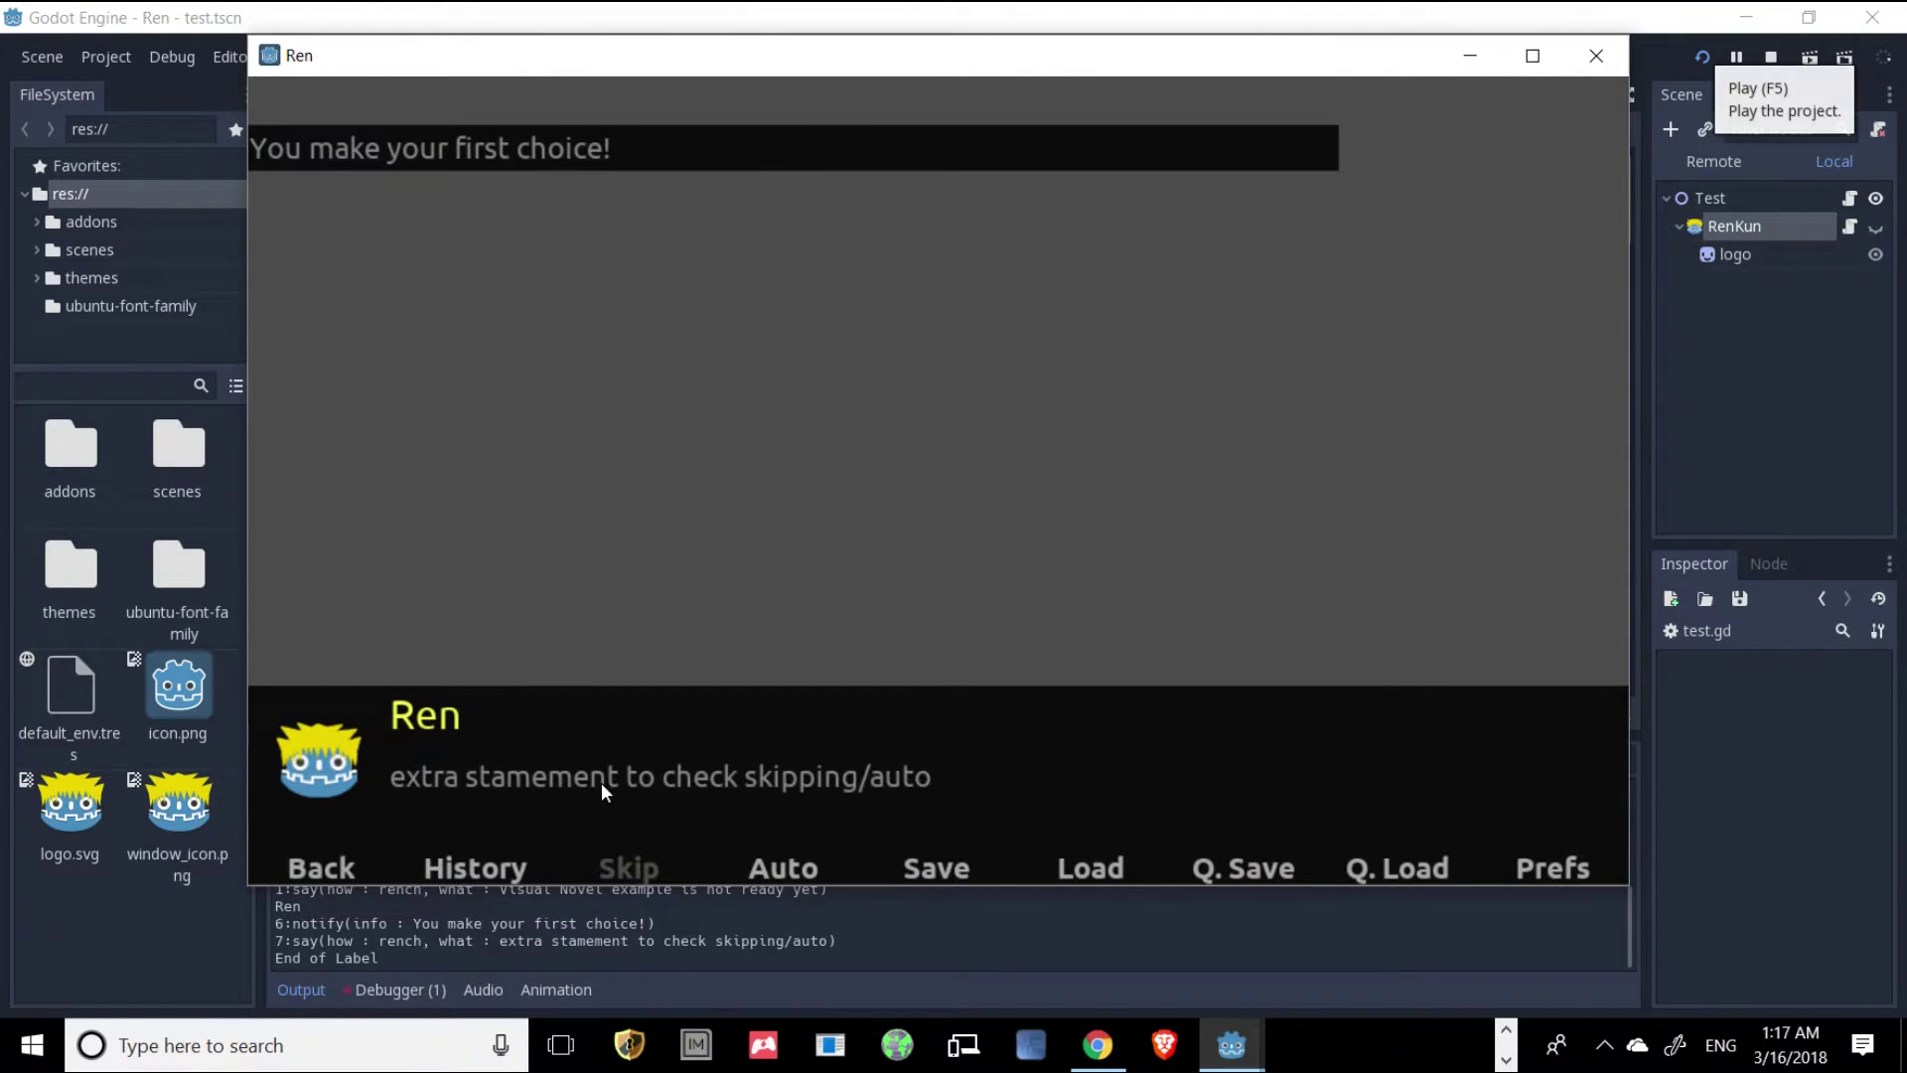
click(617, 773)
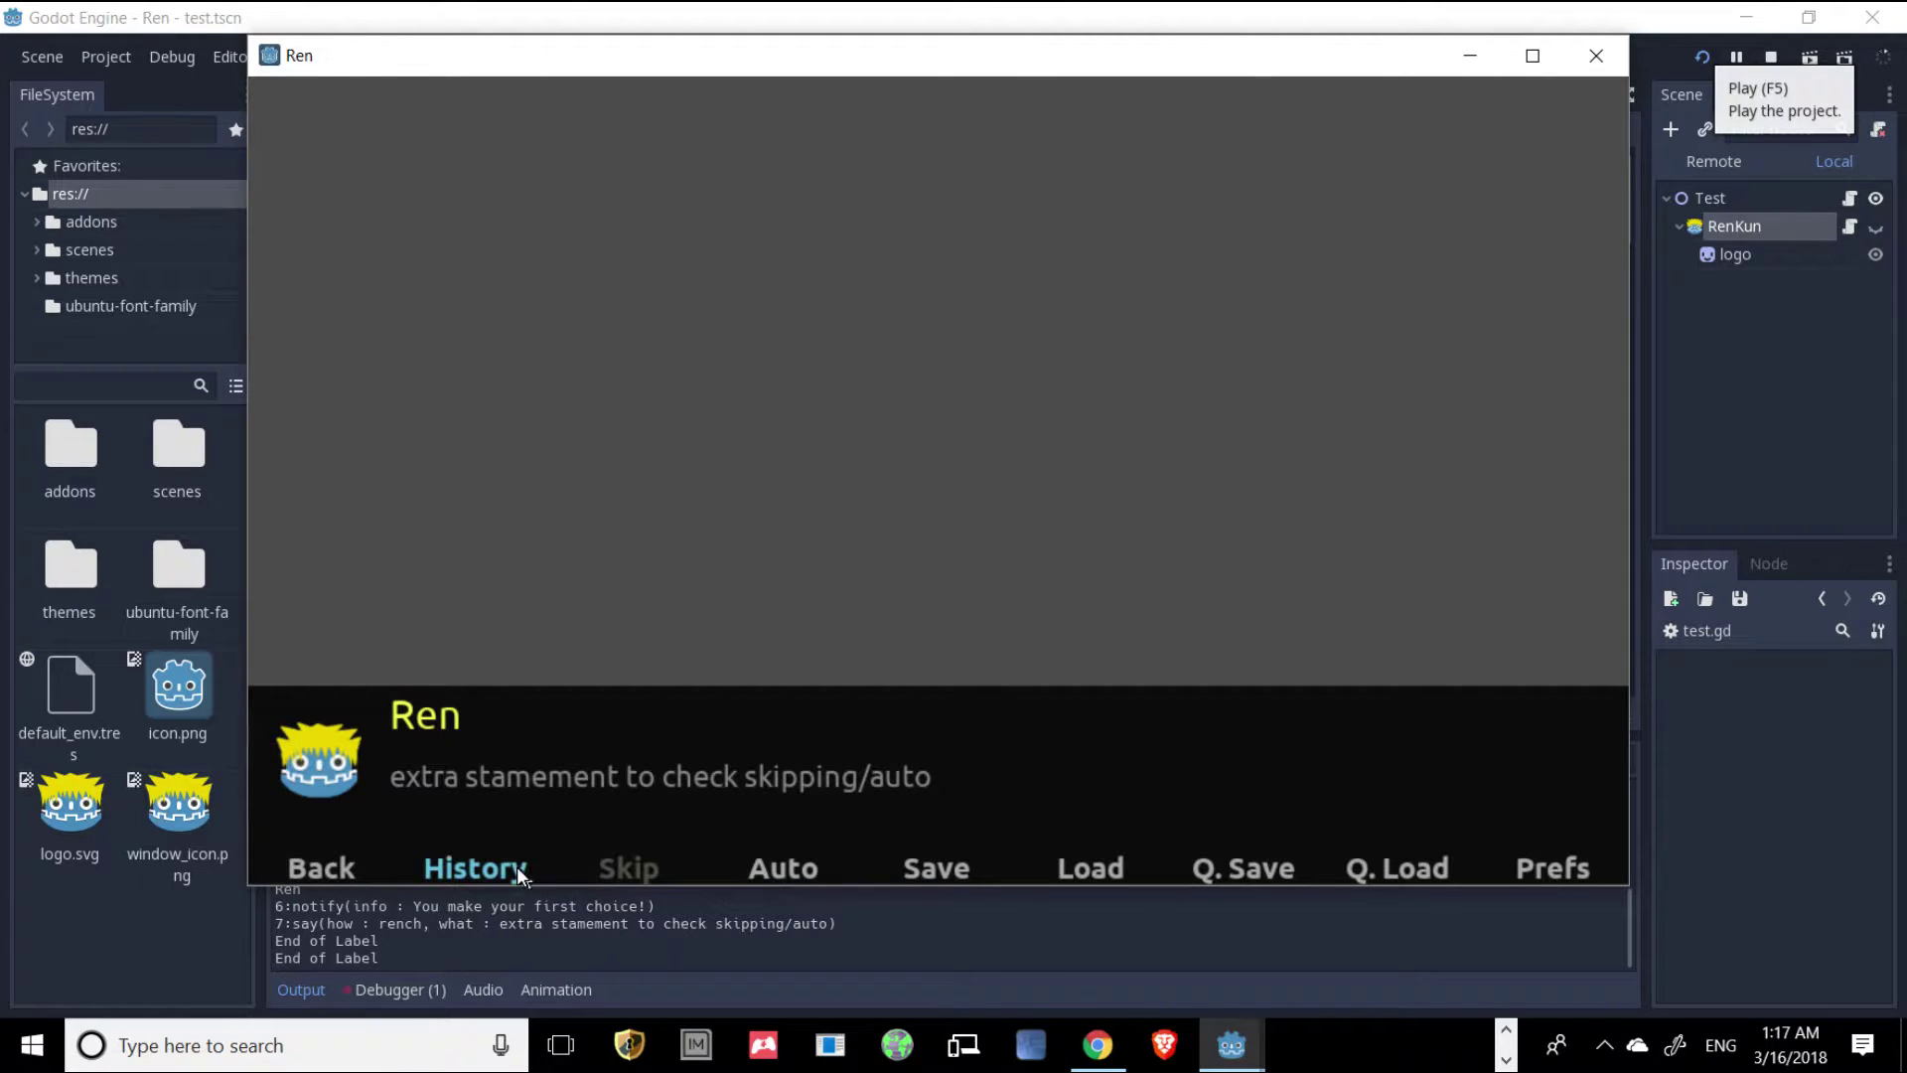
click(354, 870)
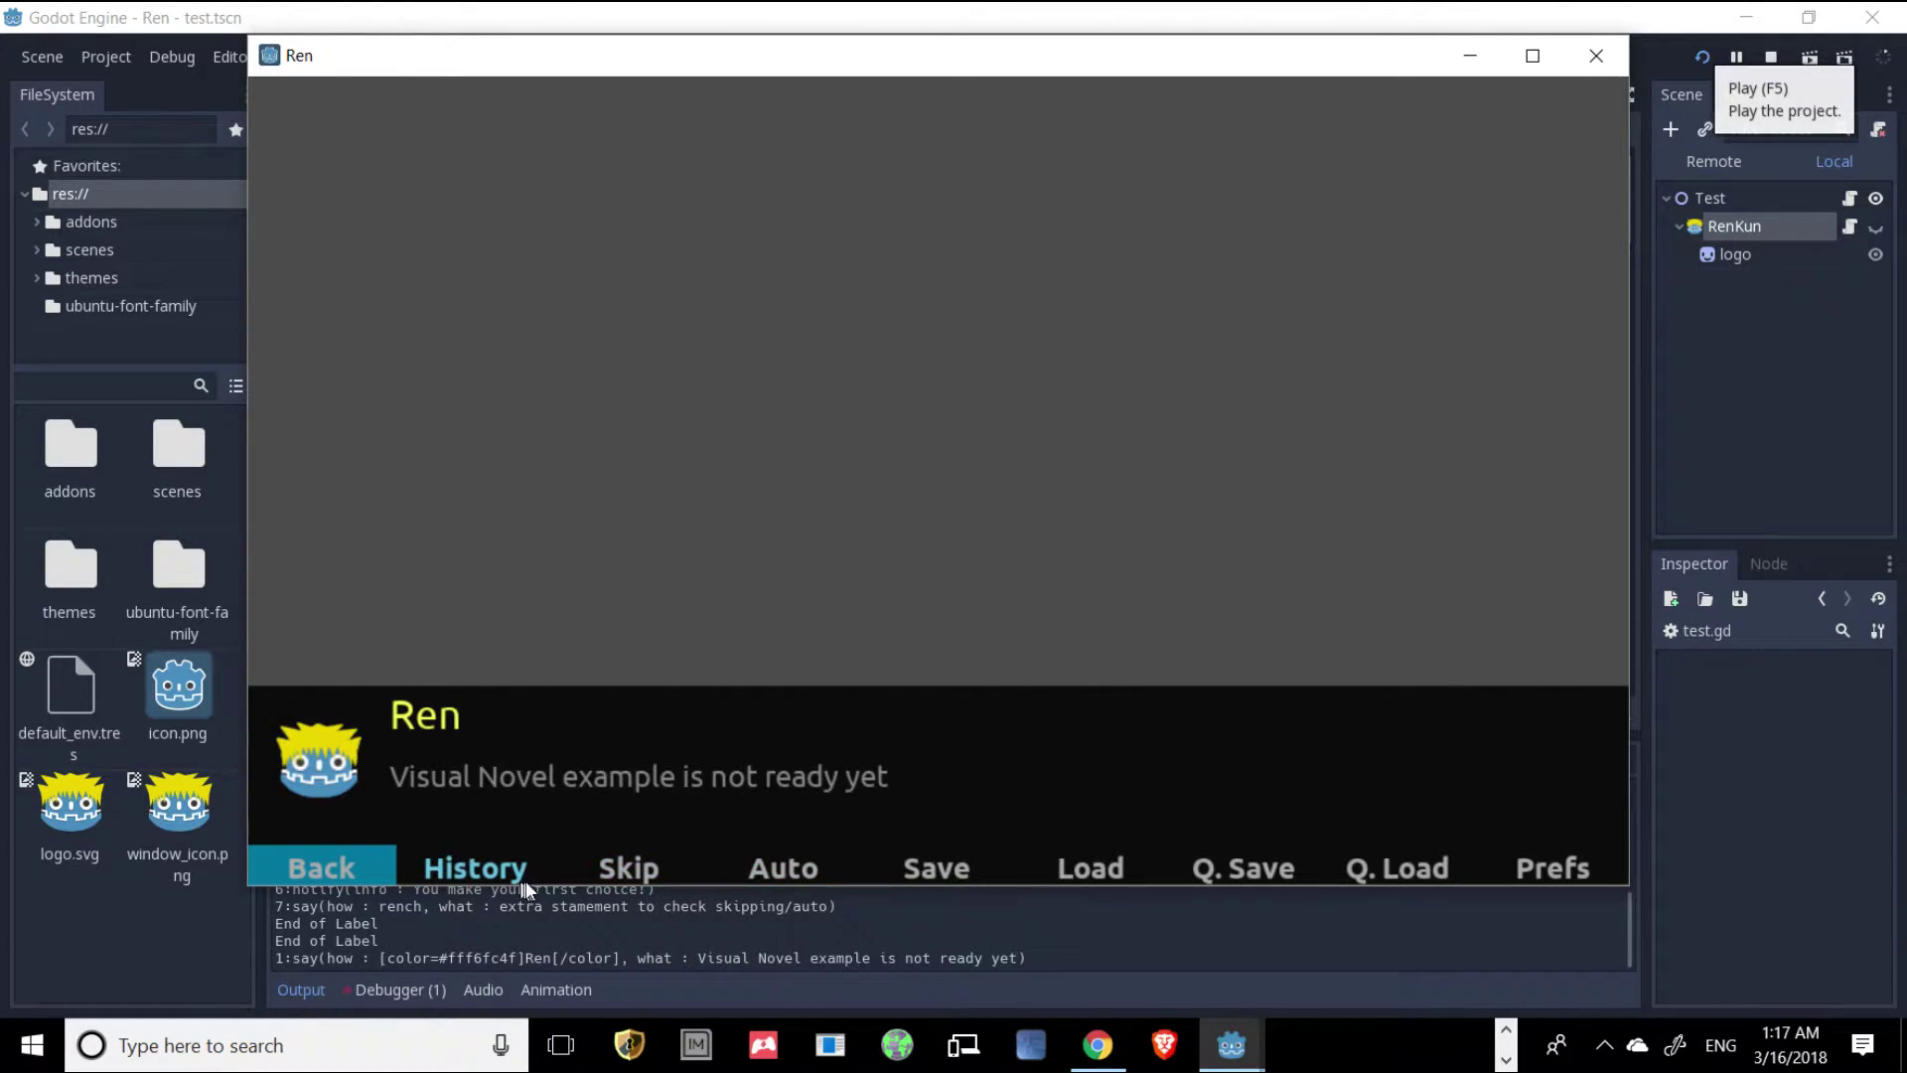
click(616, 874)
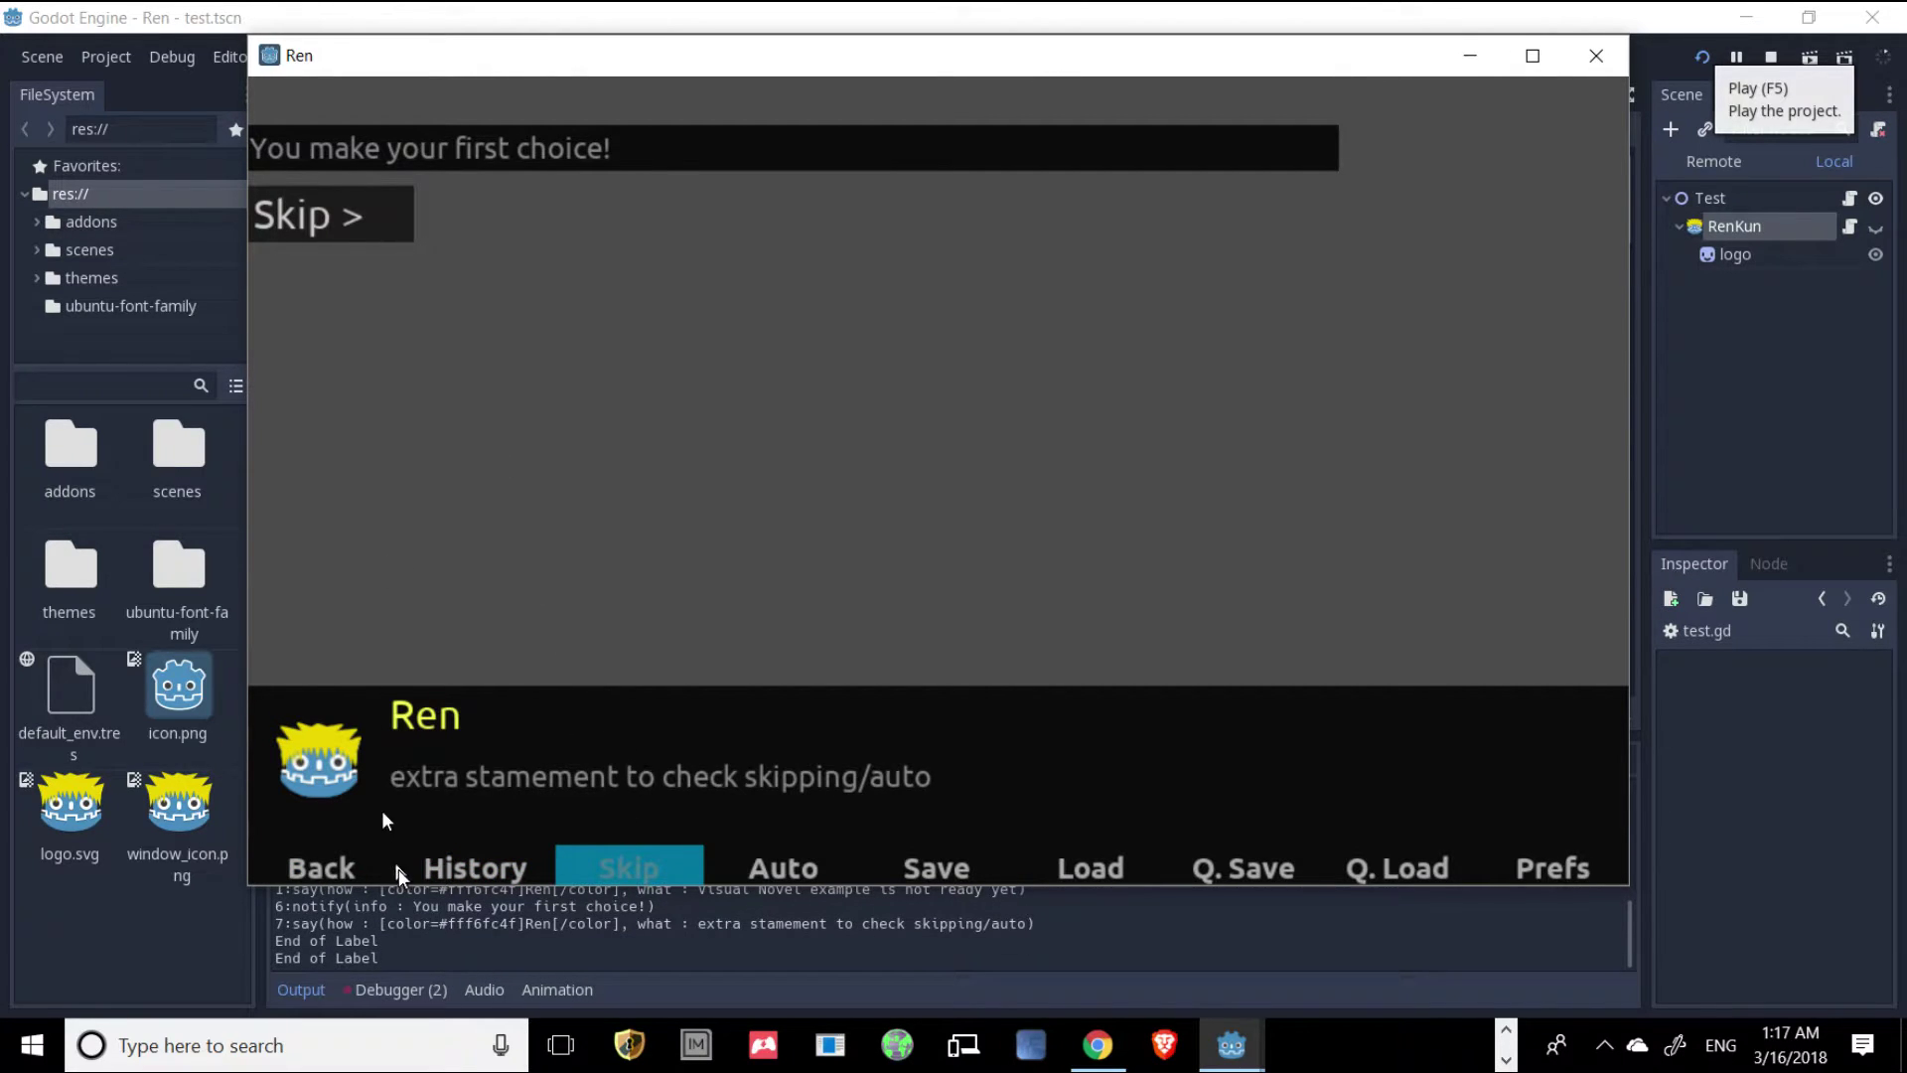
click(306, 201)
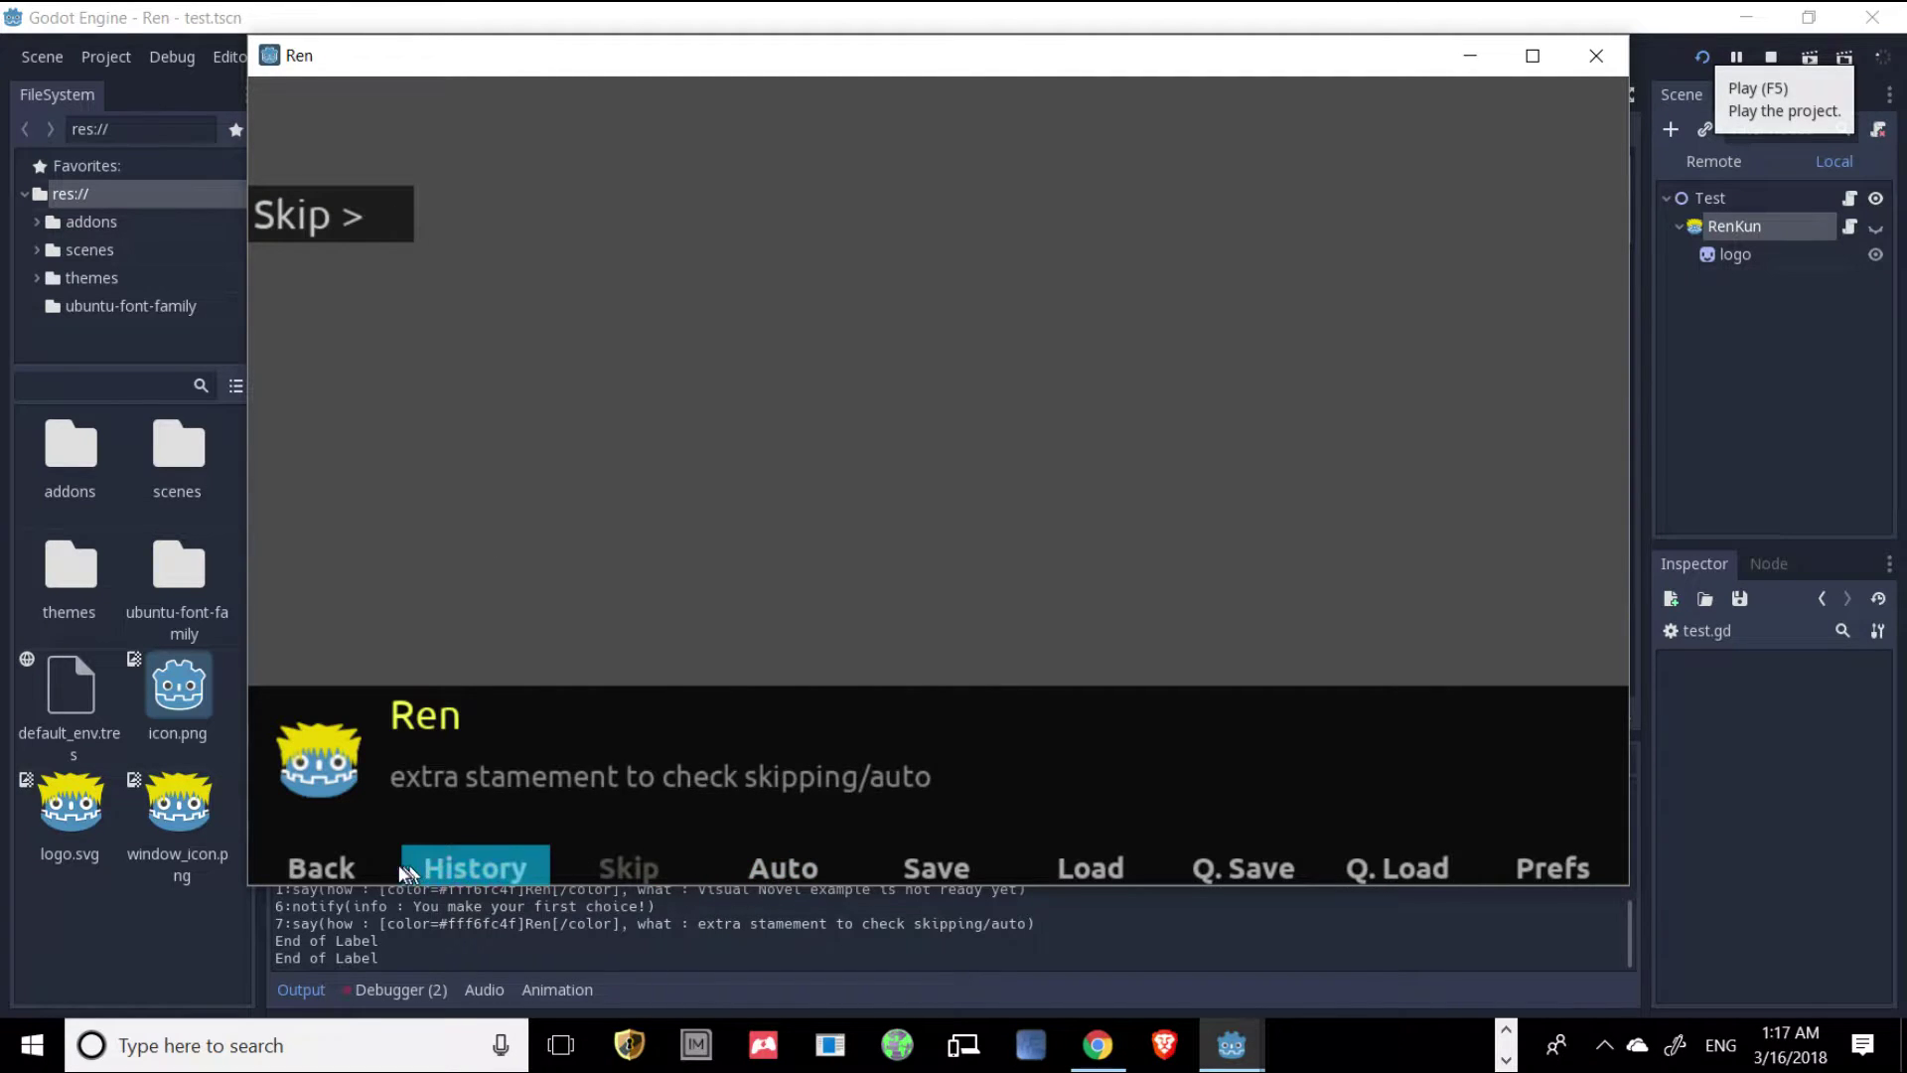
Choose Play Click'n'Point Adventure example, rewind to the name prompt, and stop the running game.
click(347, 862)
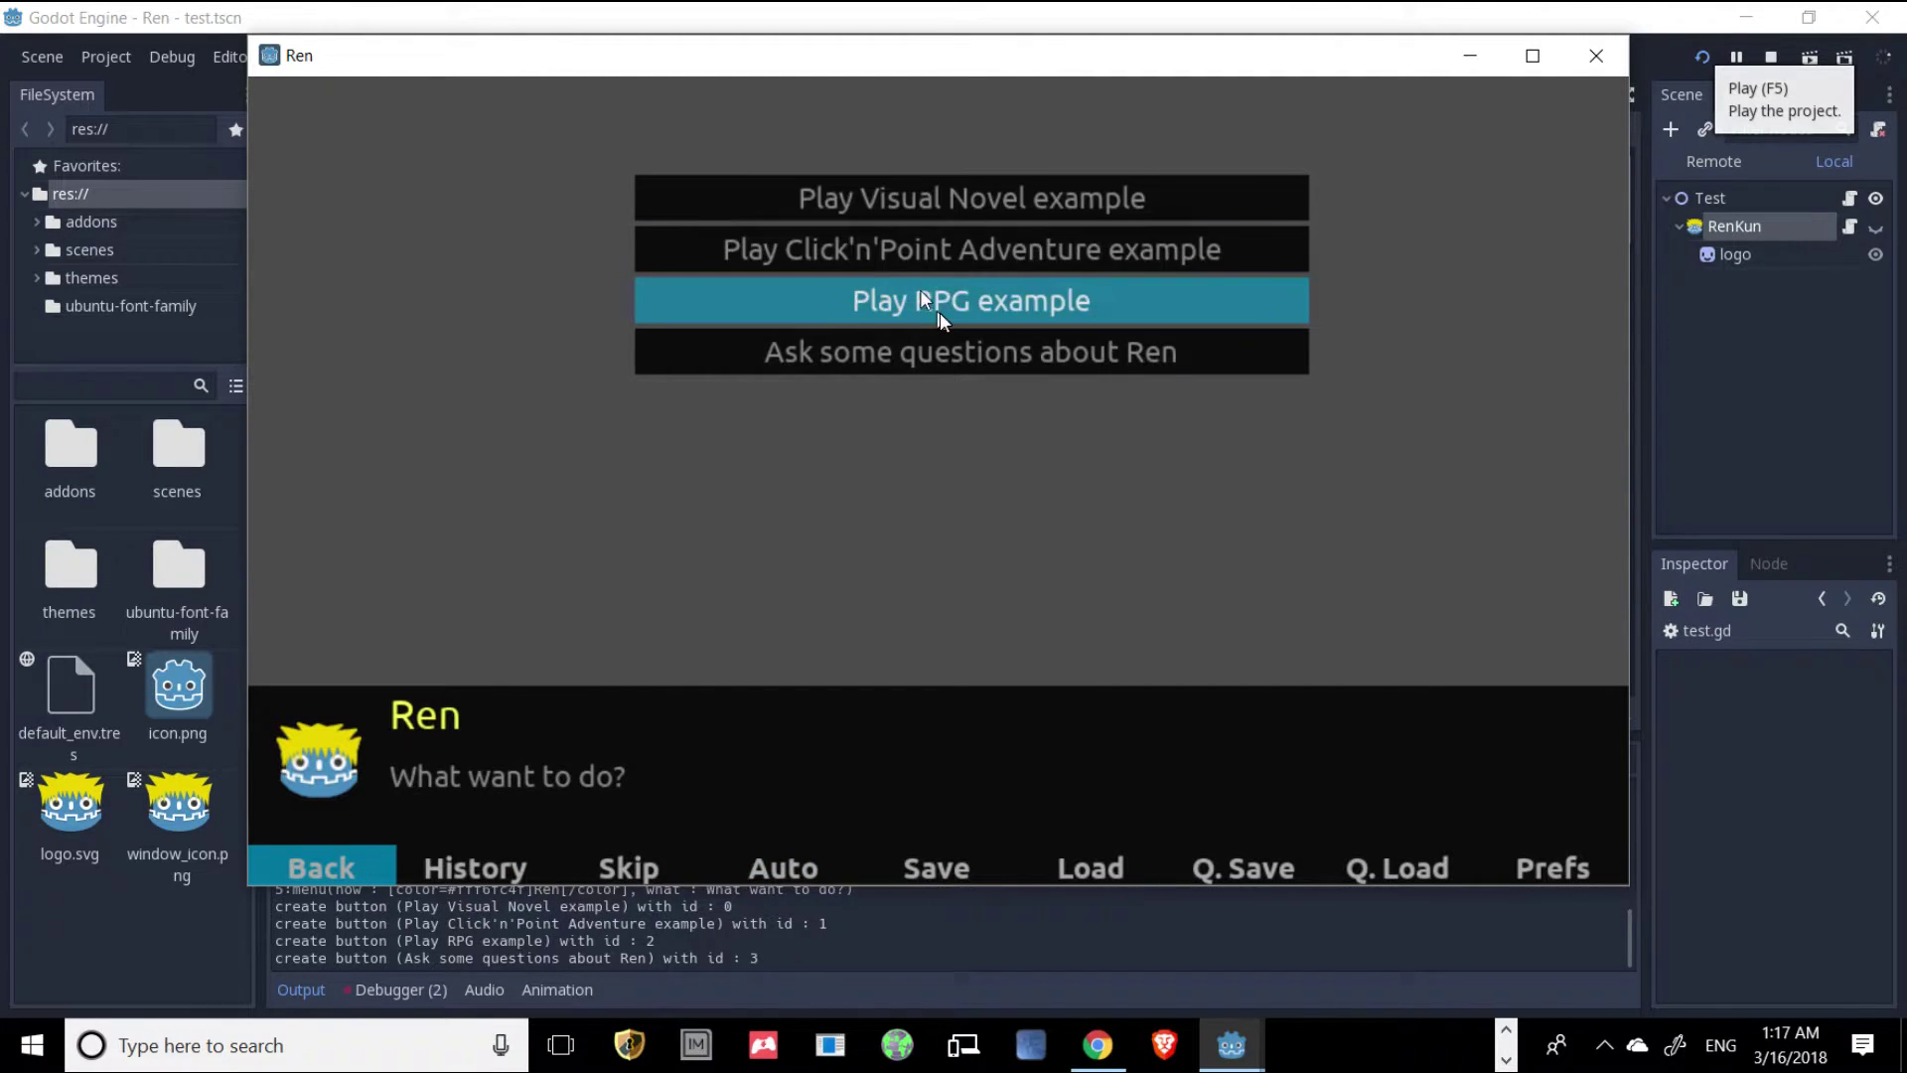
click(943, 248)
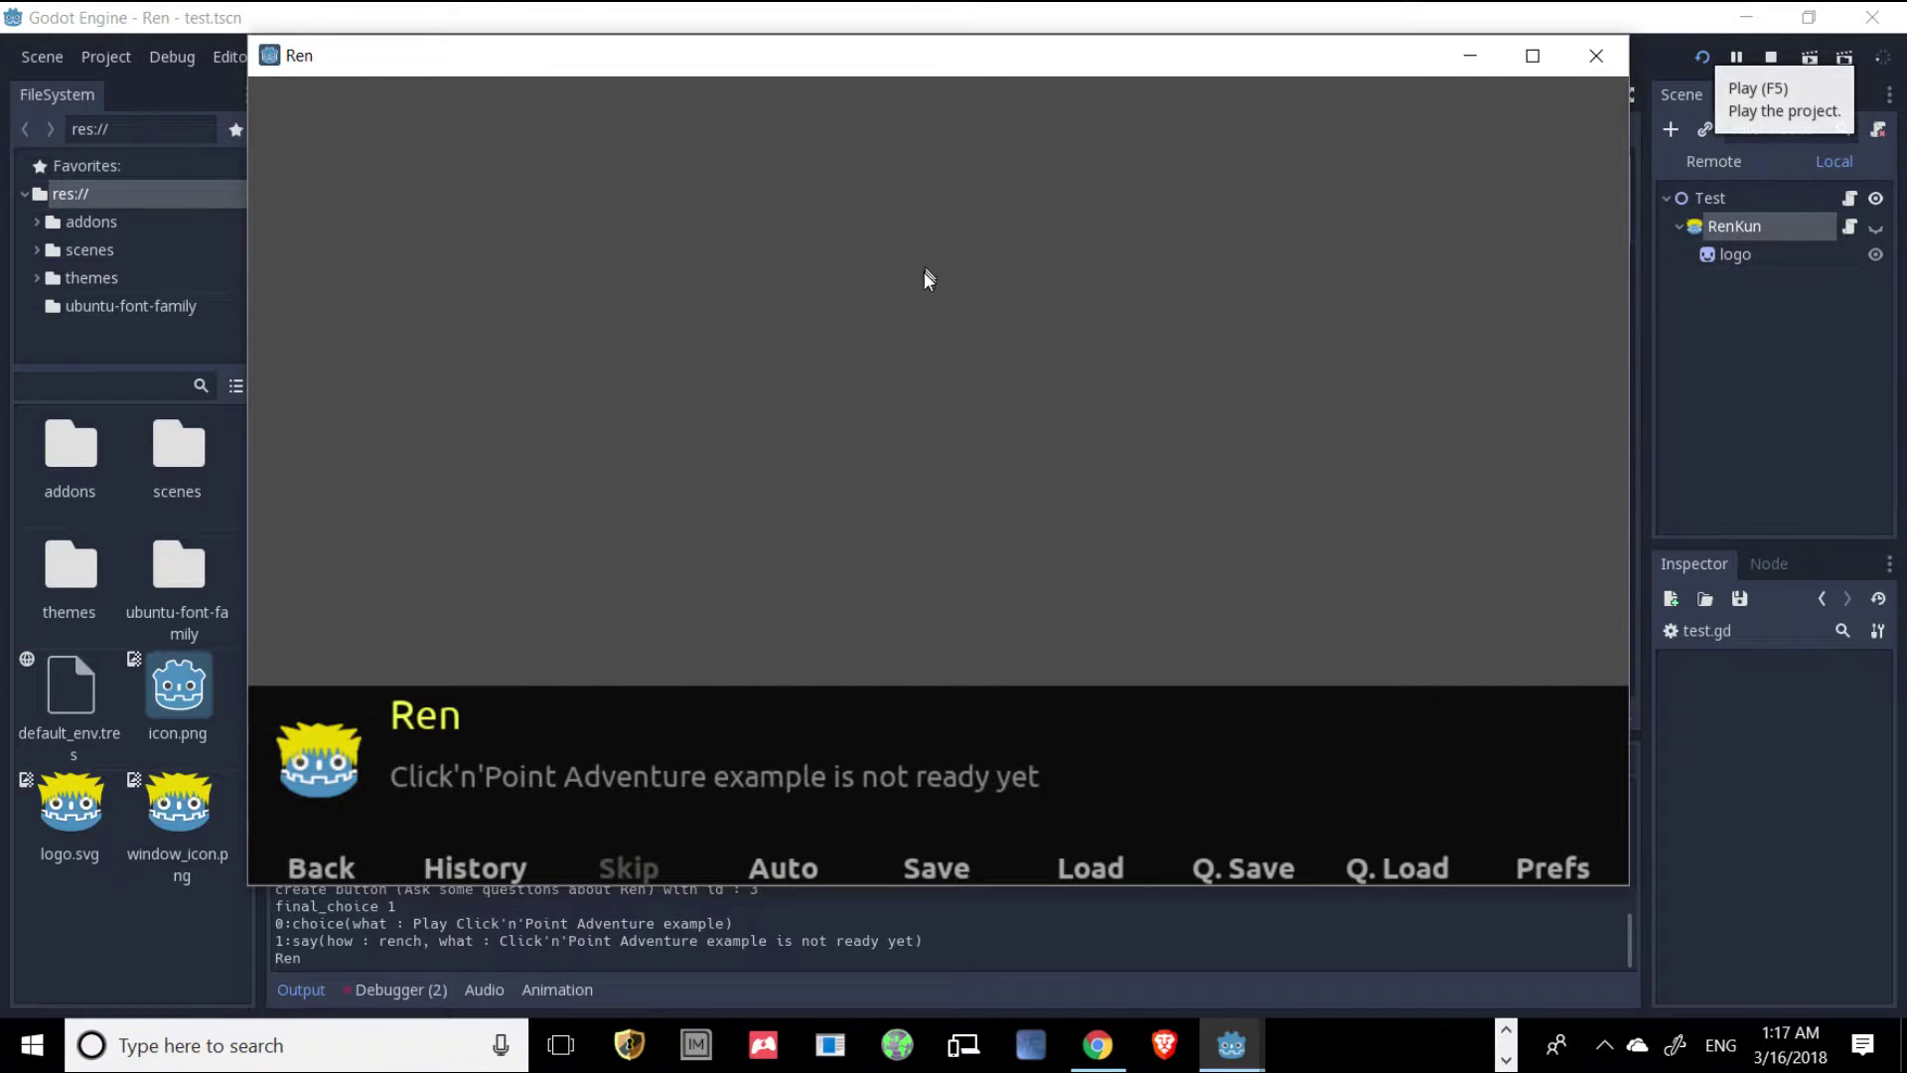
click(302, 876)
click(302, 874)
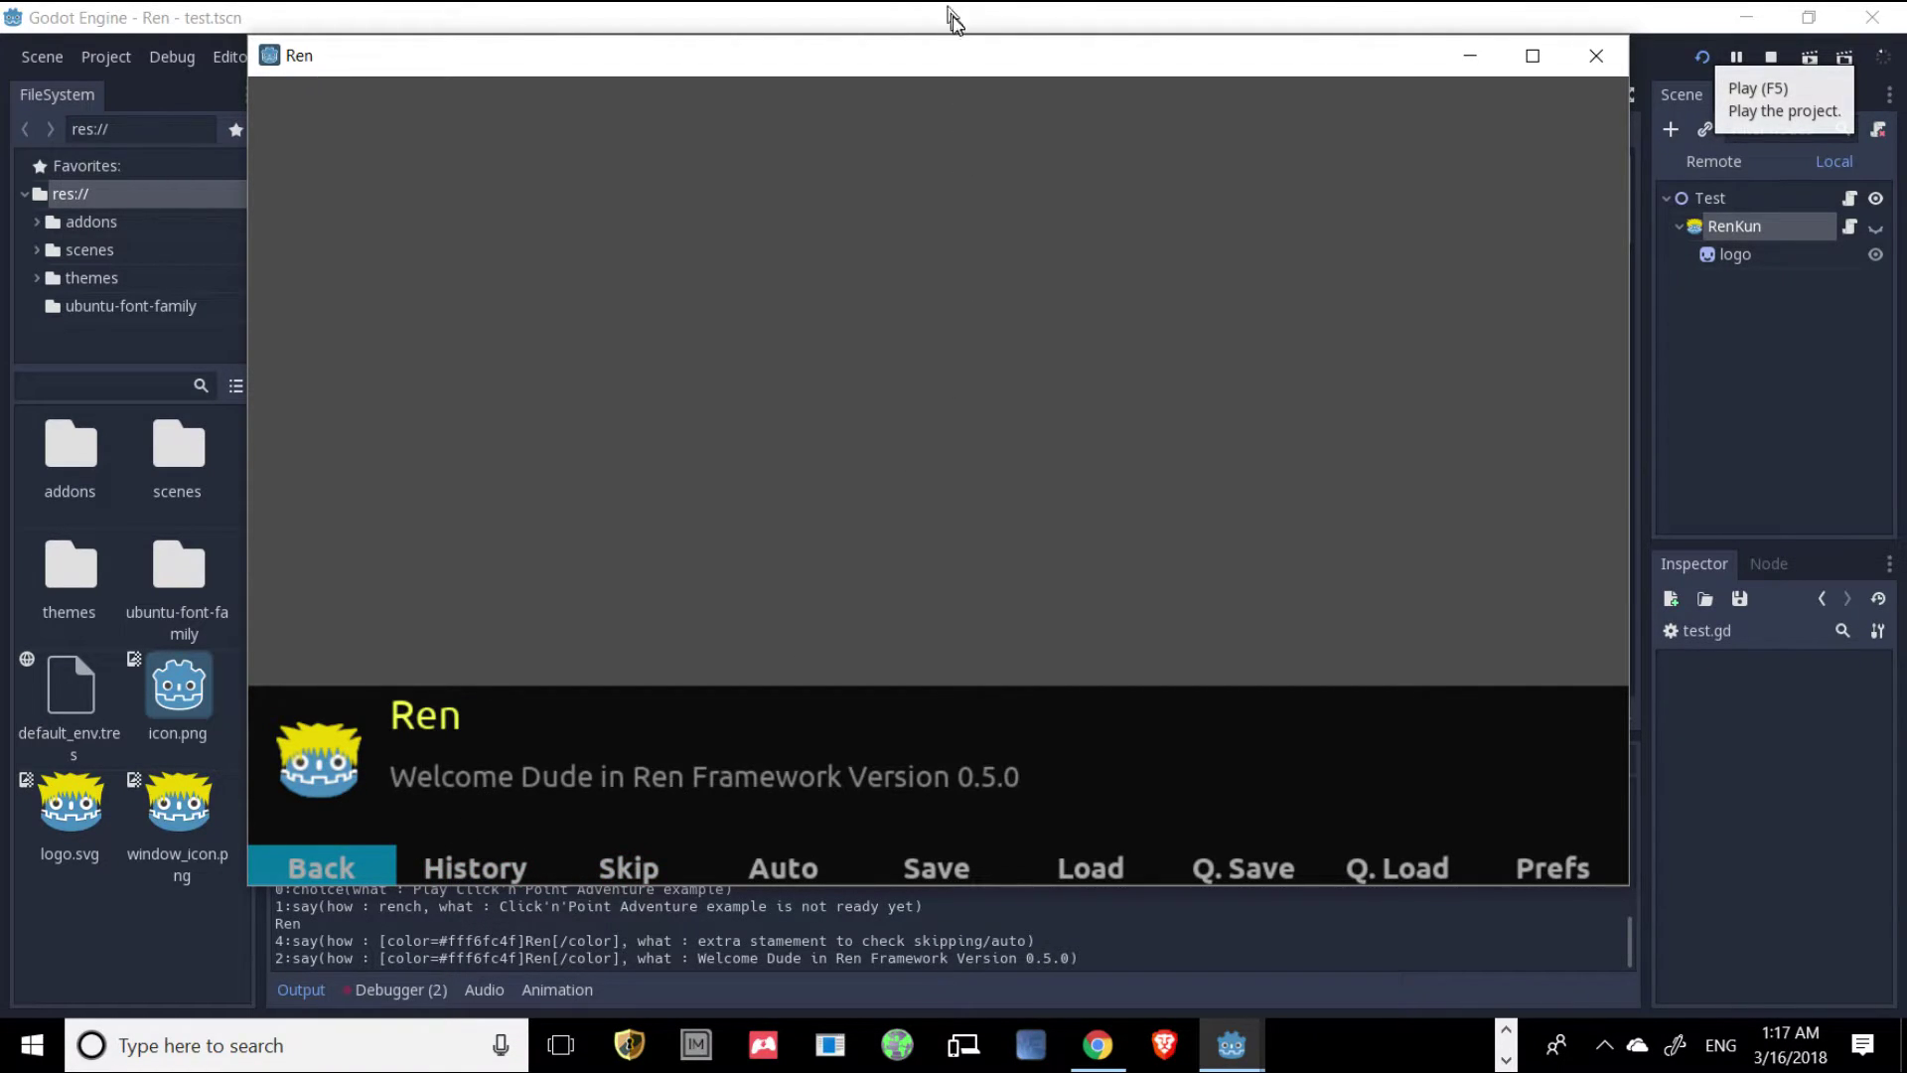
drag(889, 72, 993, 124)
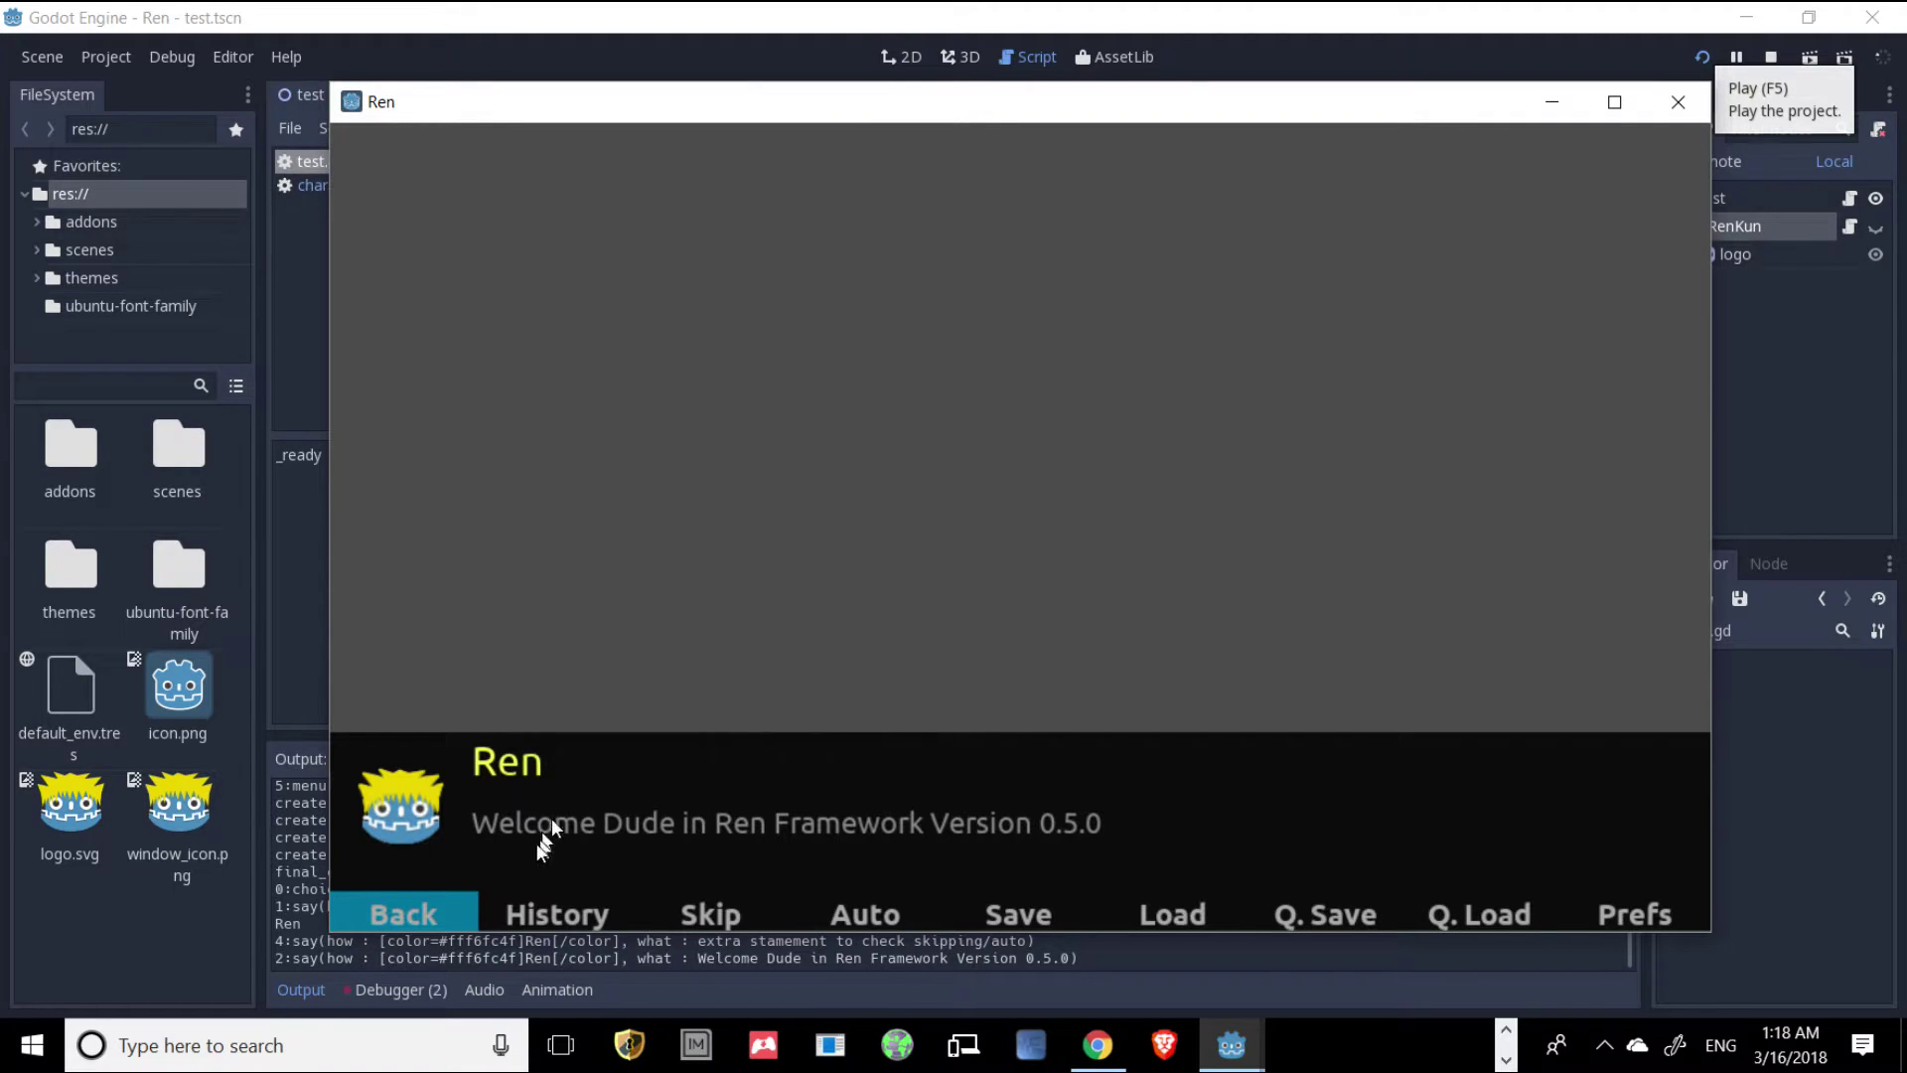
click(465, 919)
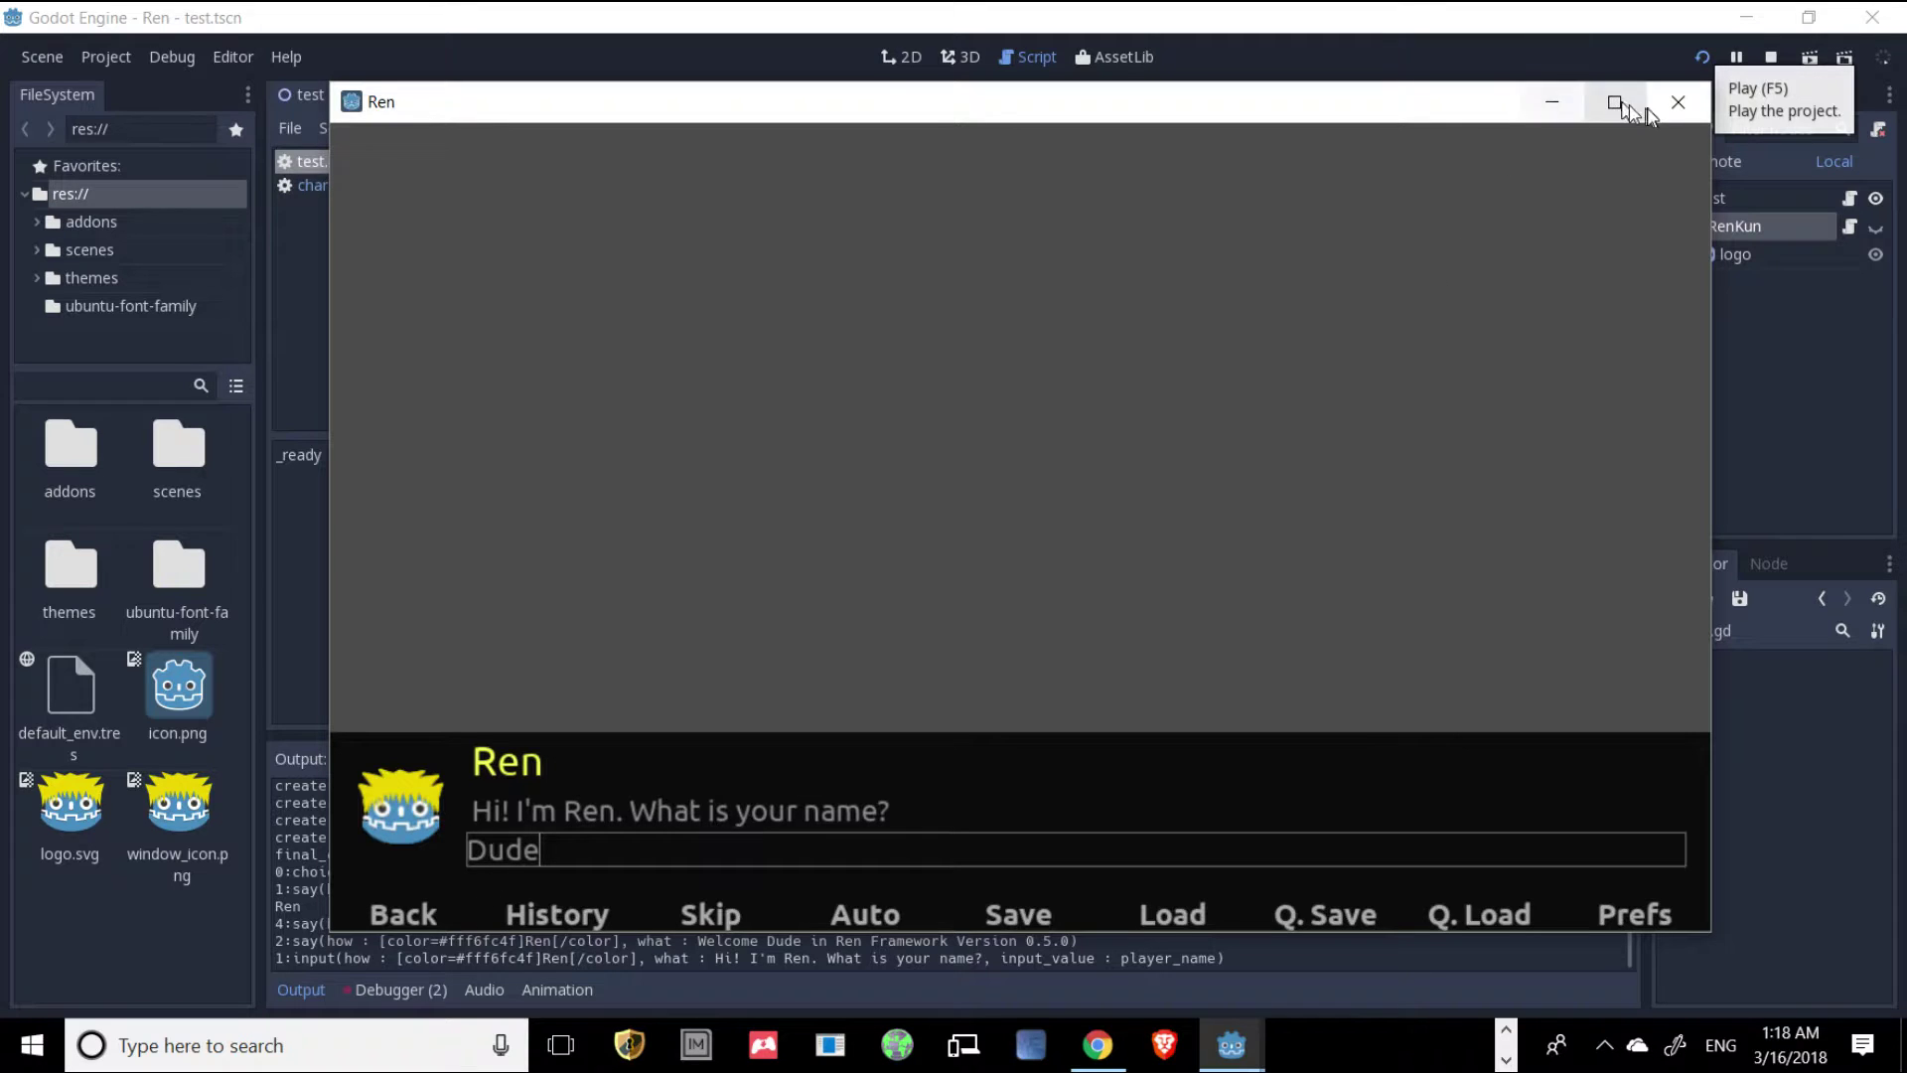
click(1676, 102)
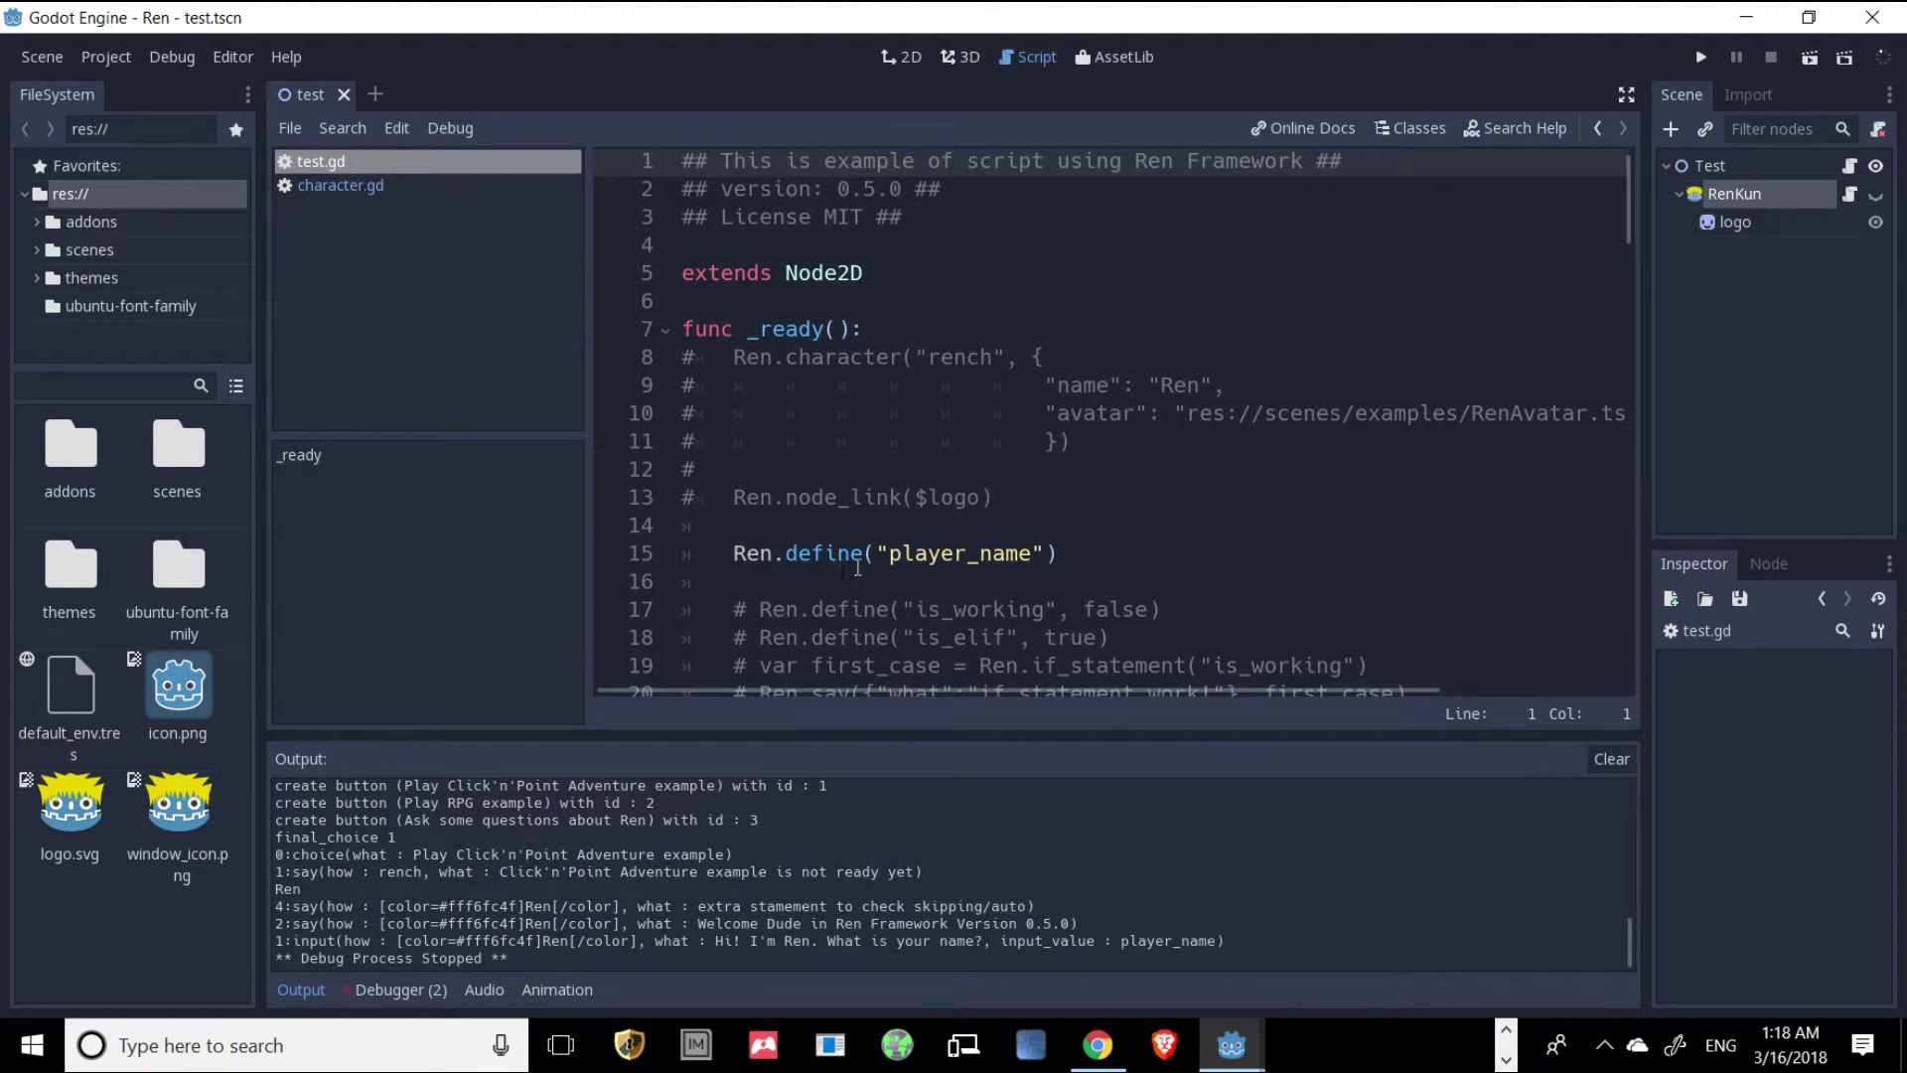
Open the RenKun node's character.gd script and scroll through its first part.
click(1850, 196)
scroll(895, 412, down, 1)
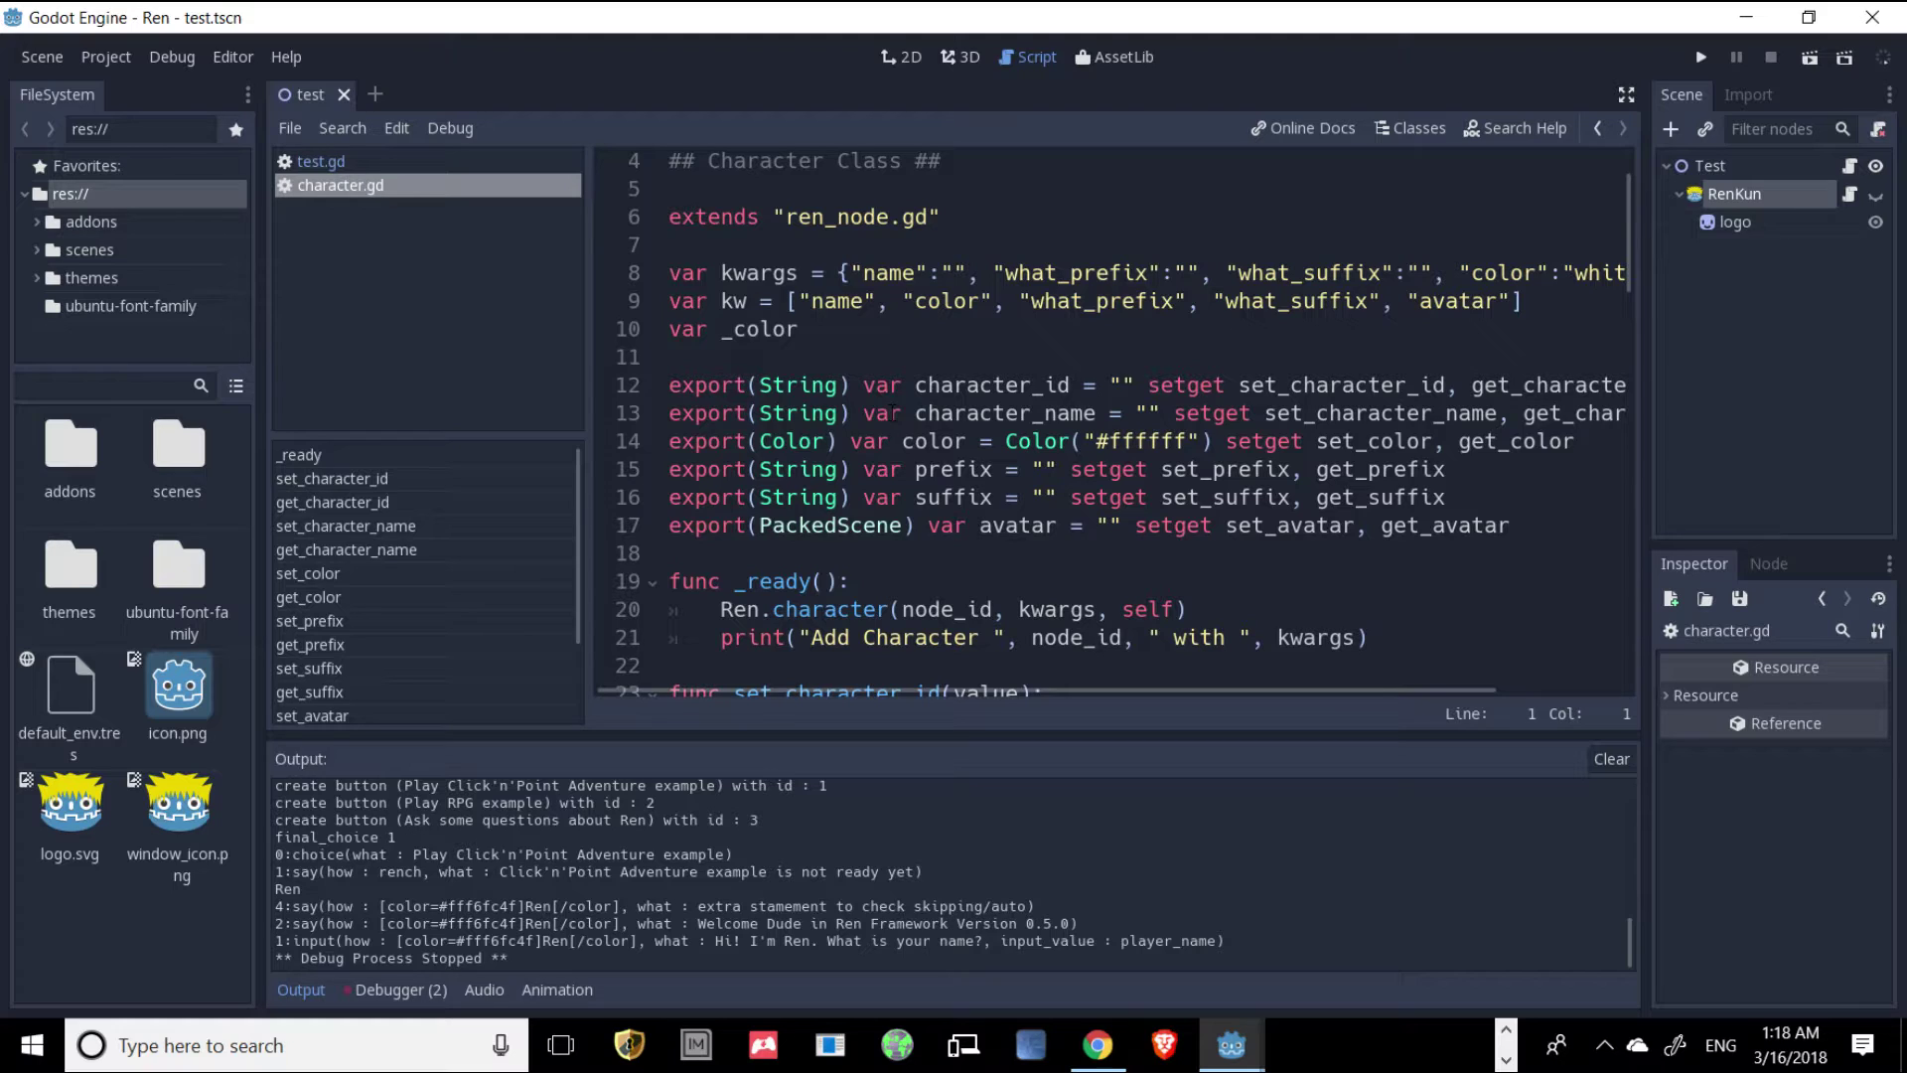
scroll(895, 415, down, 2)
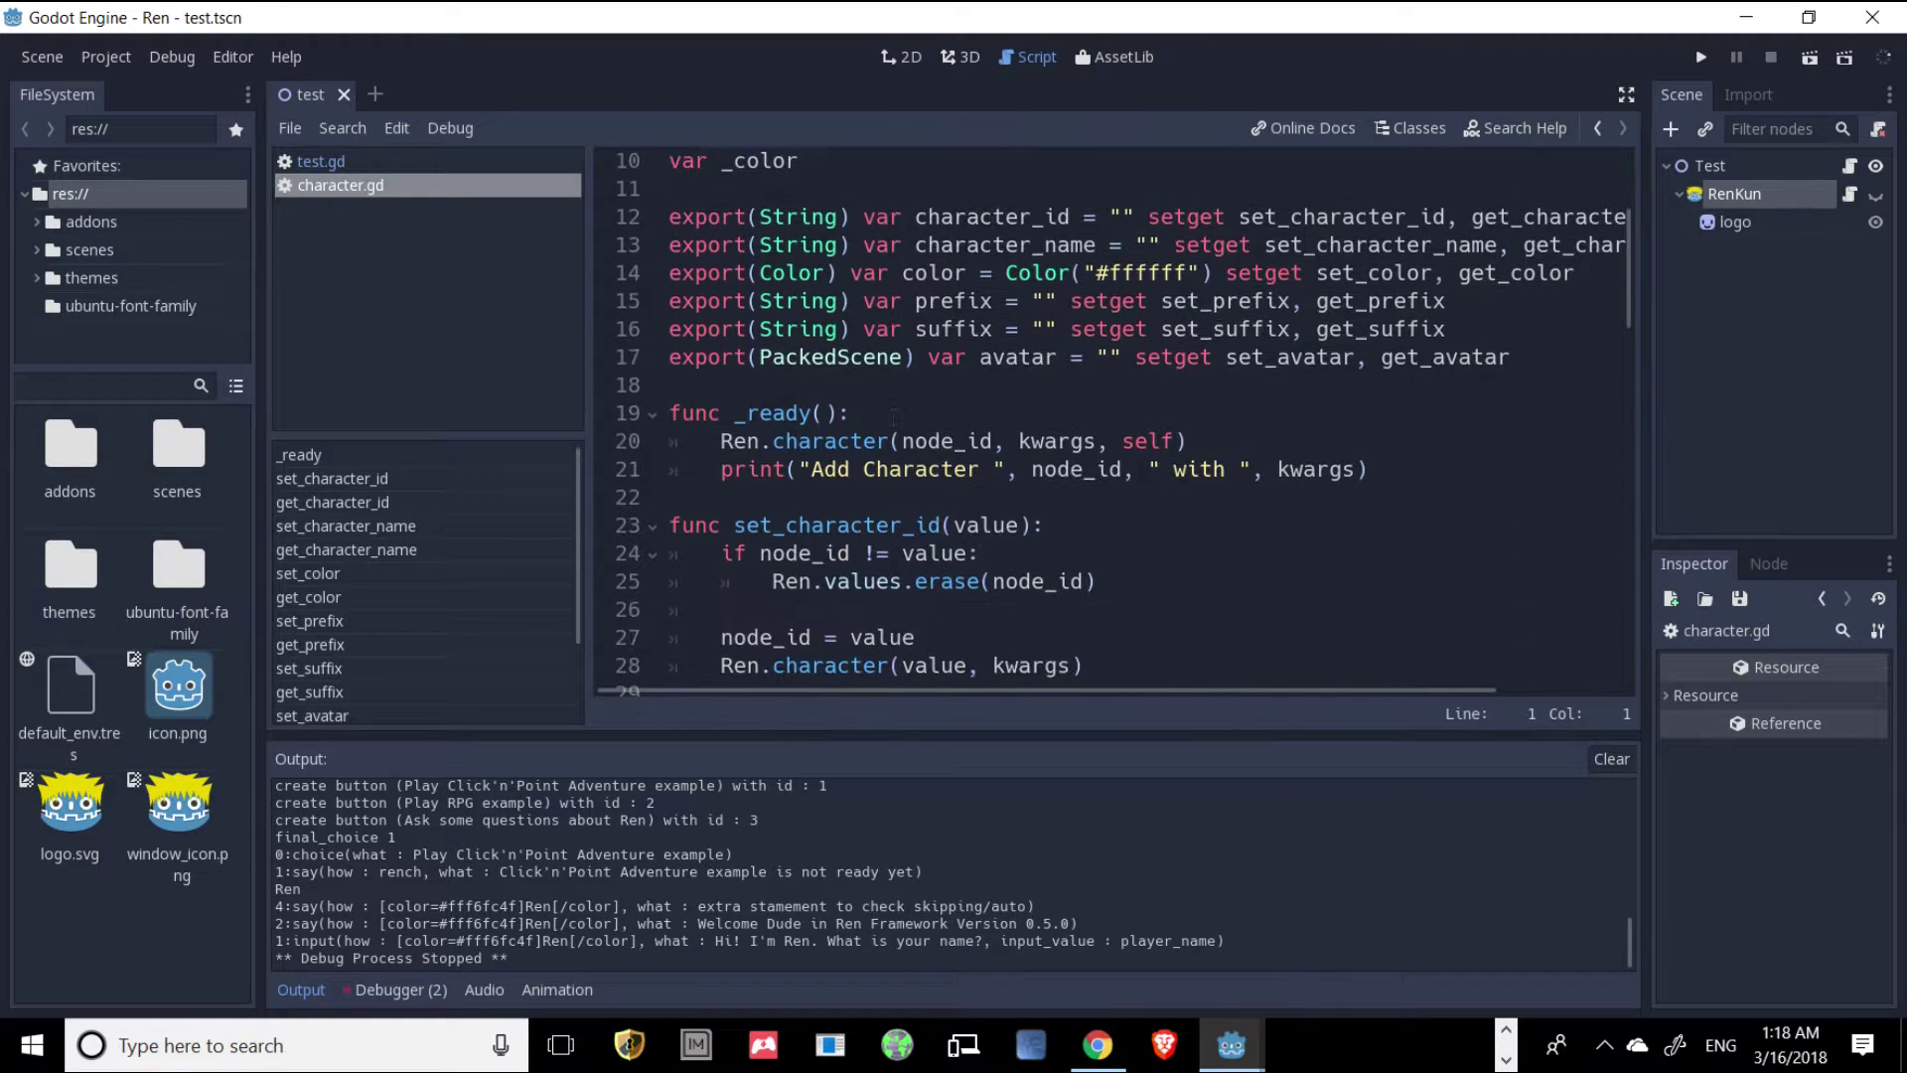
scroll(892, 415, down, 1)
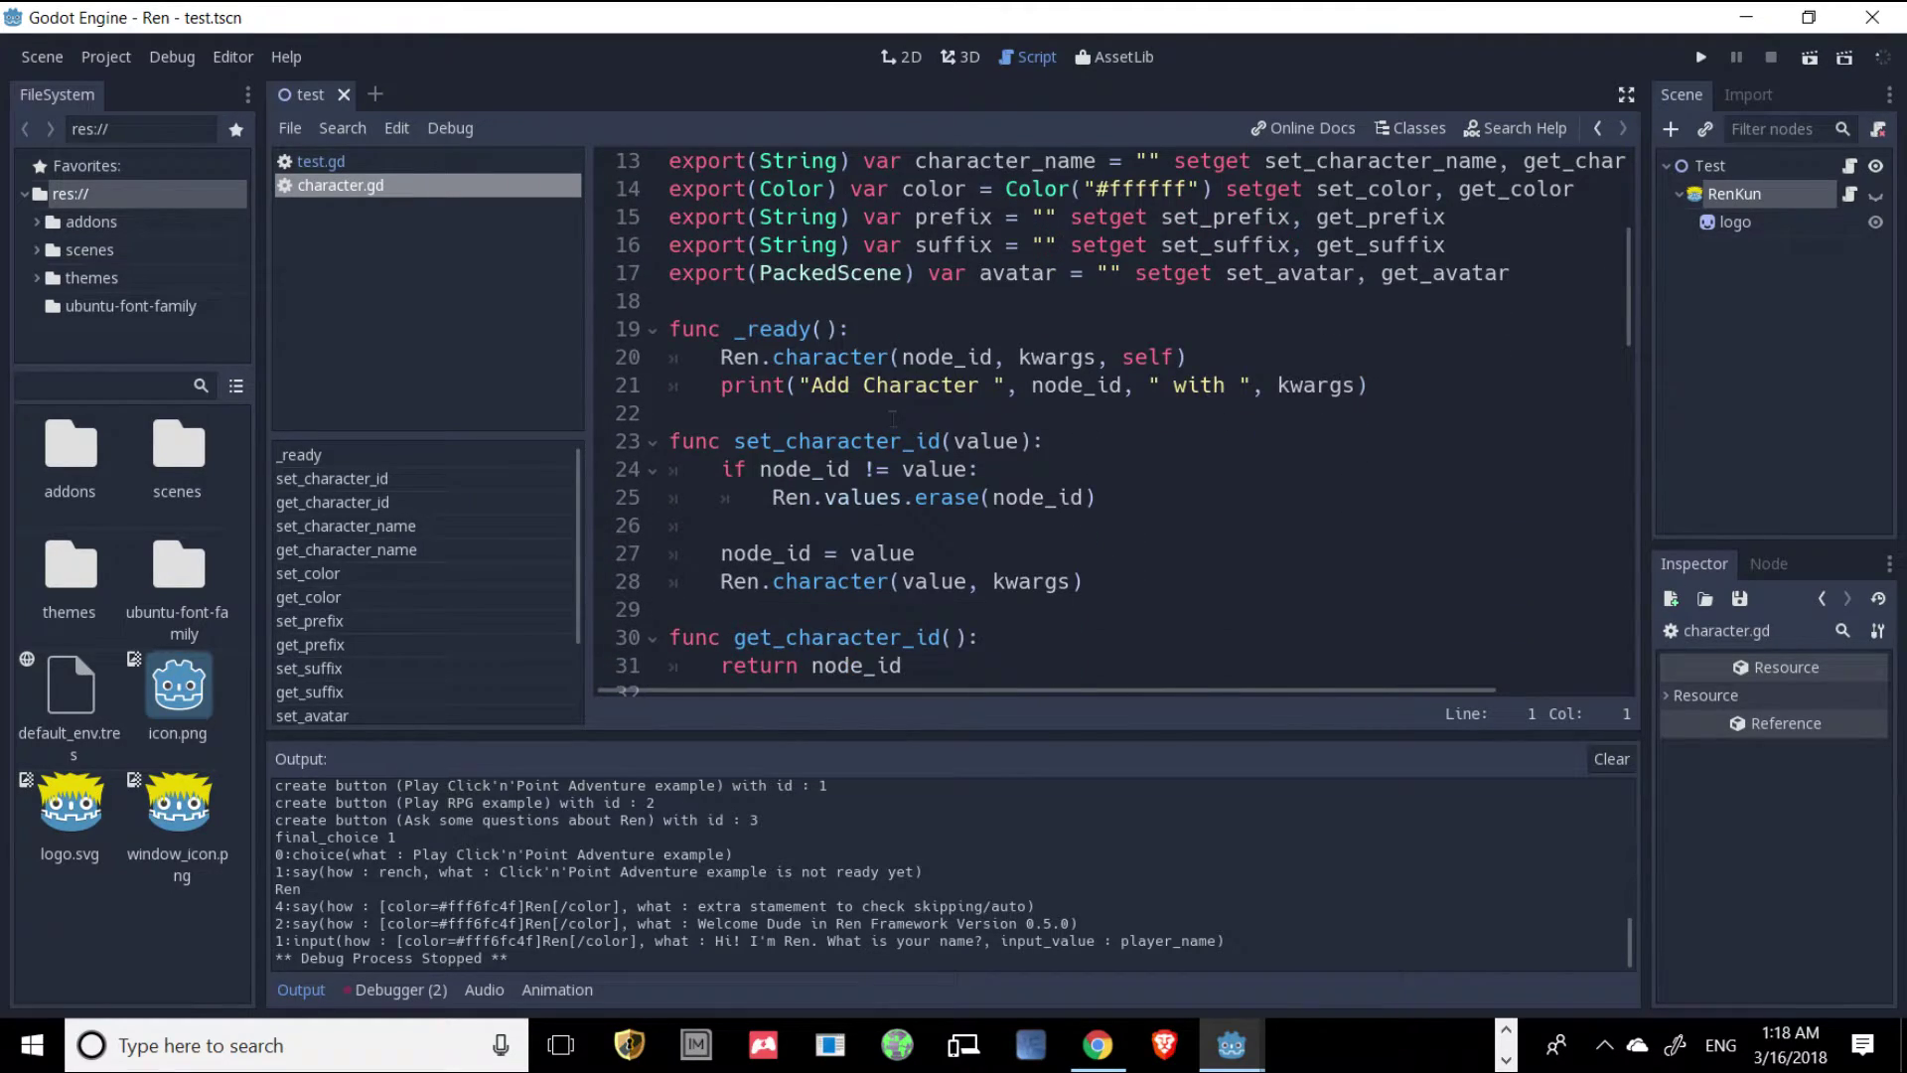
scroll(893, 417, down, 1)
scroll(893, 415, down, 1)
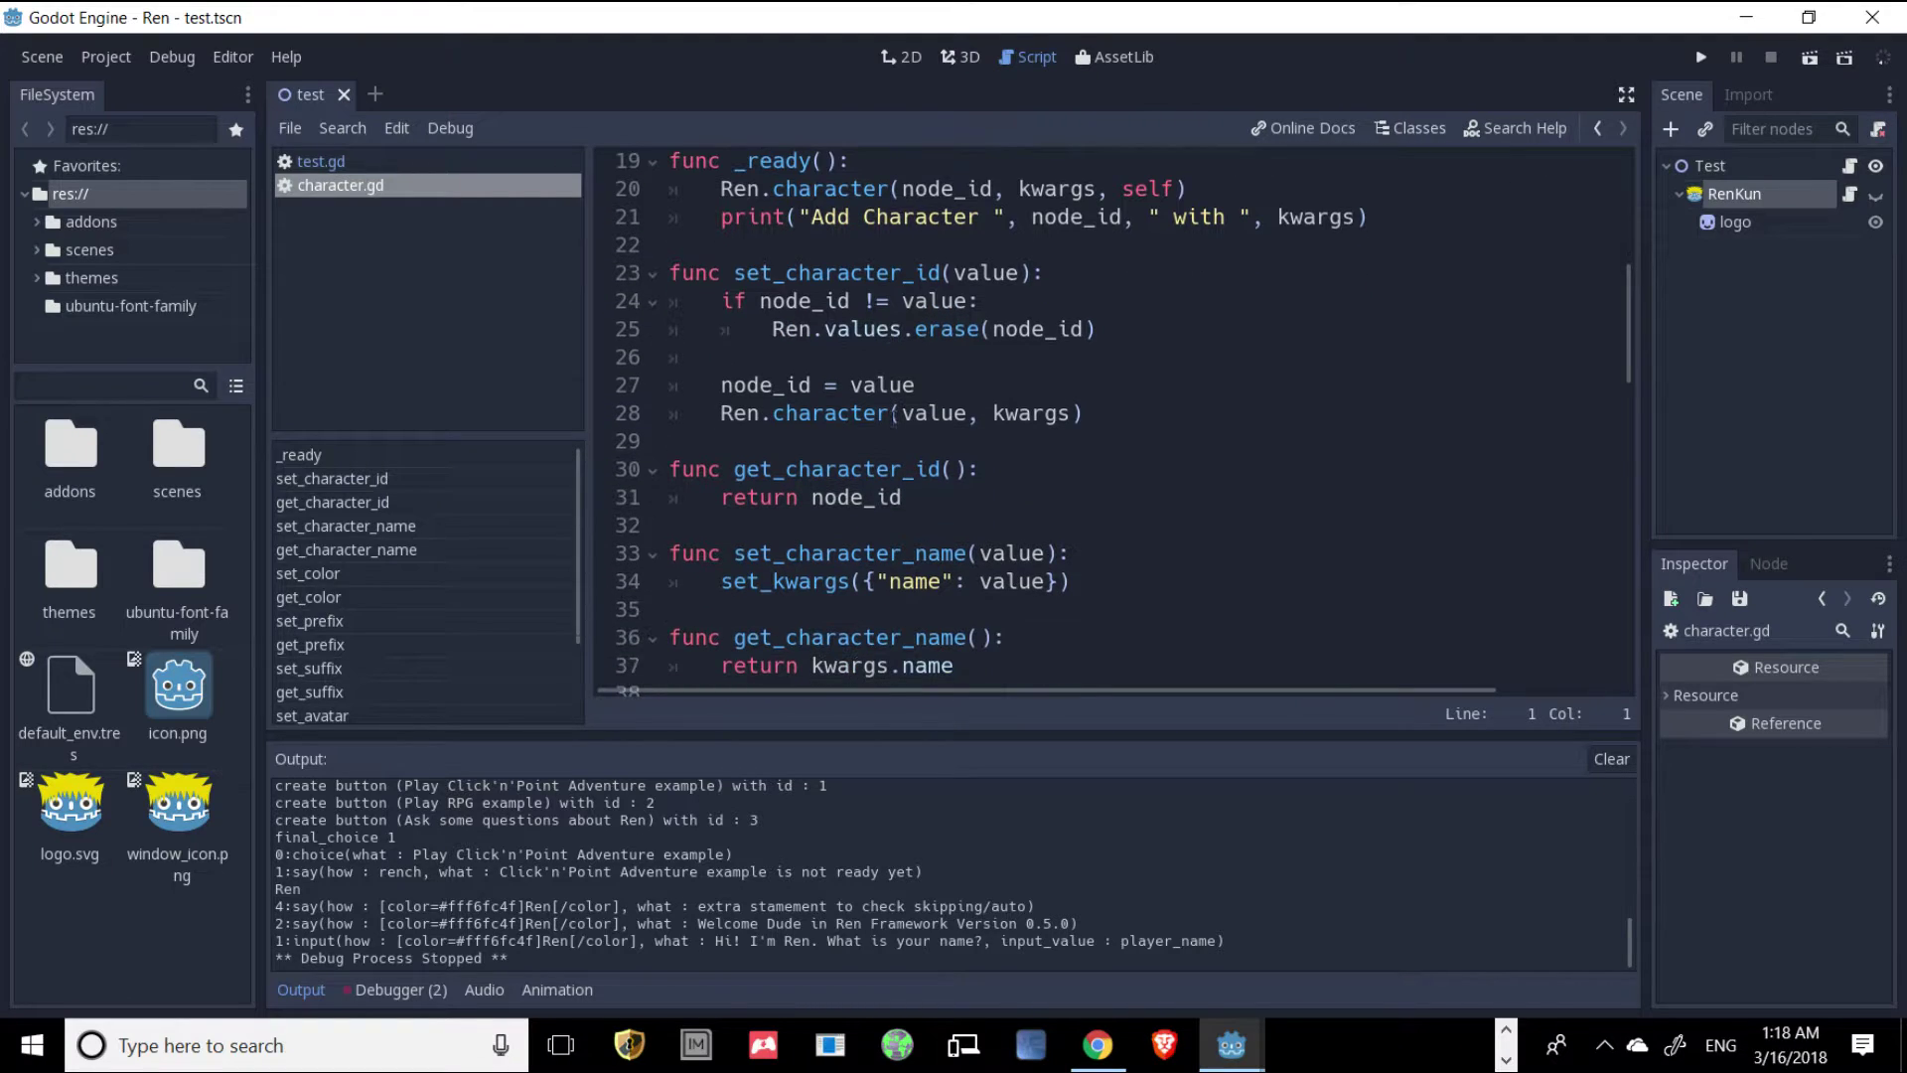
Search character.gd for 'what', read down to parse_what, then select the logo sprite.
key(ctrl+f)
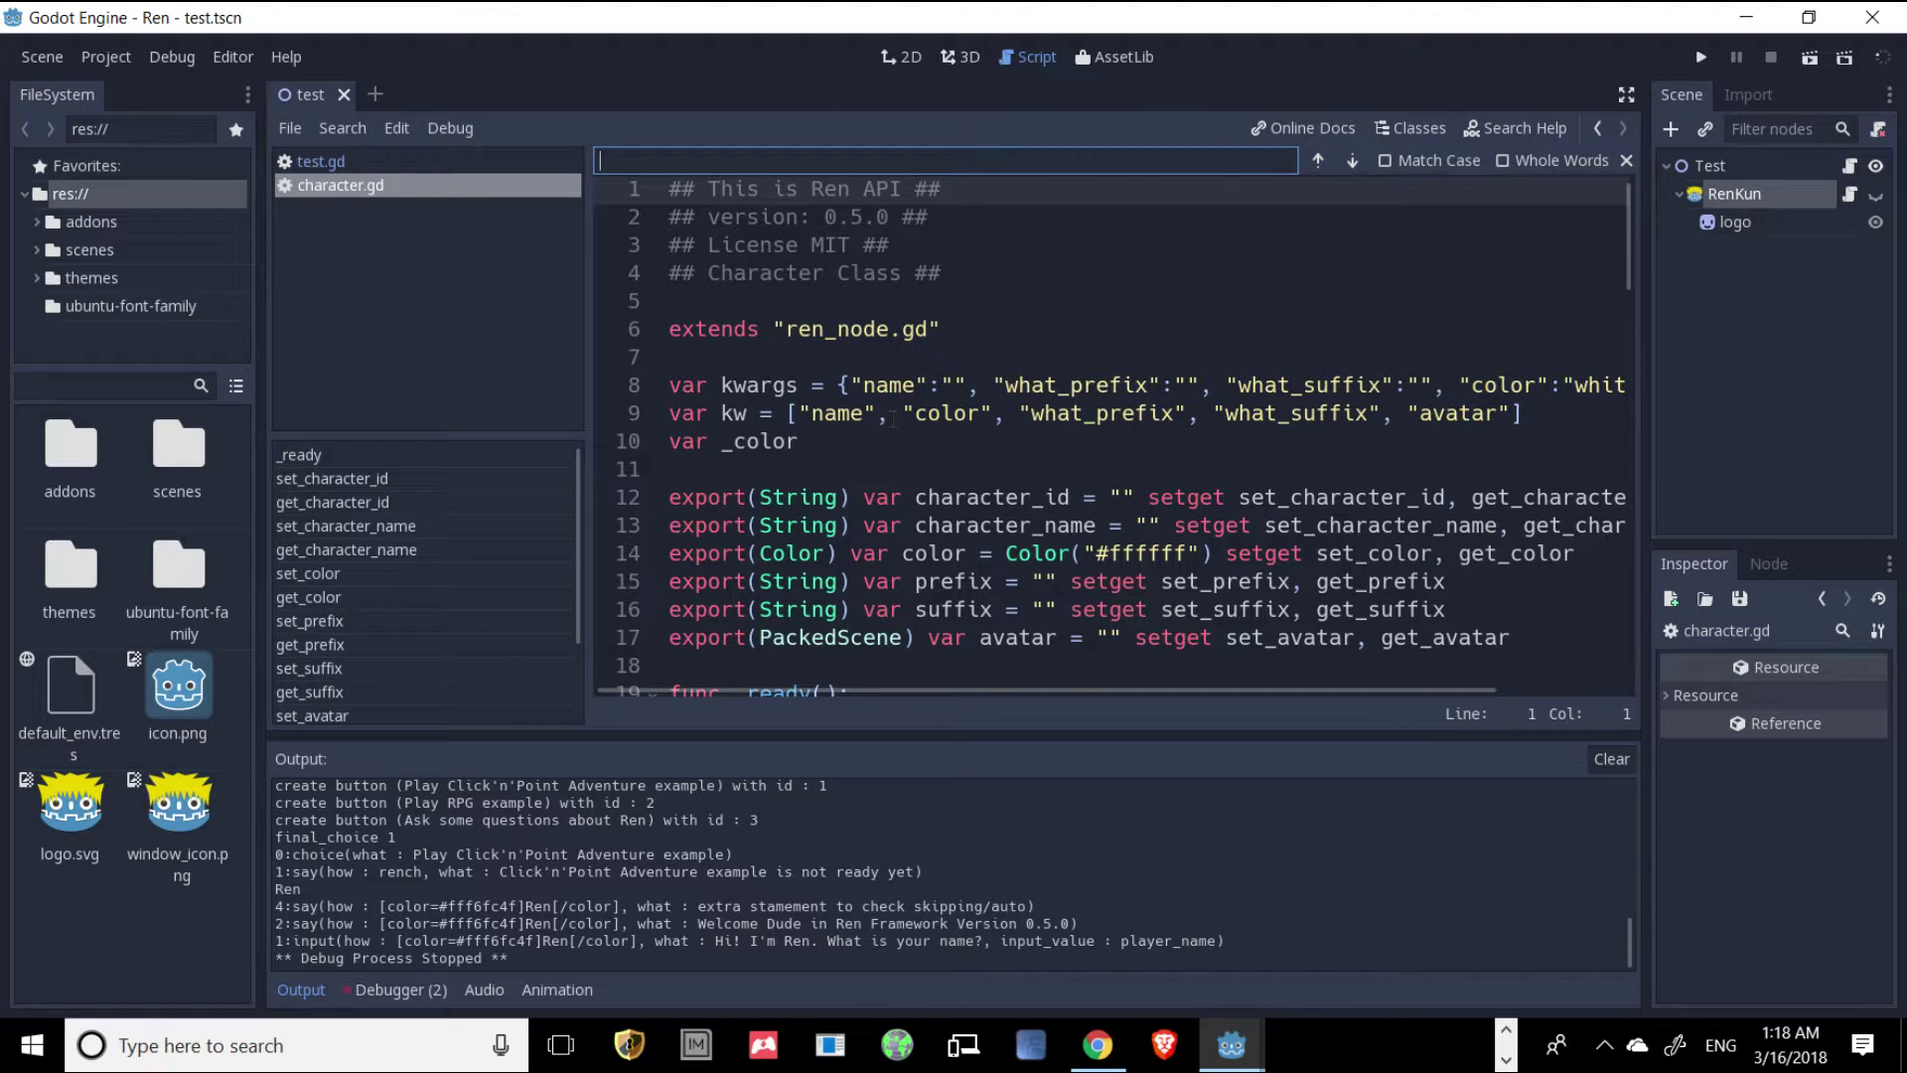
text(what)
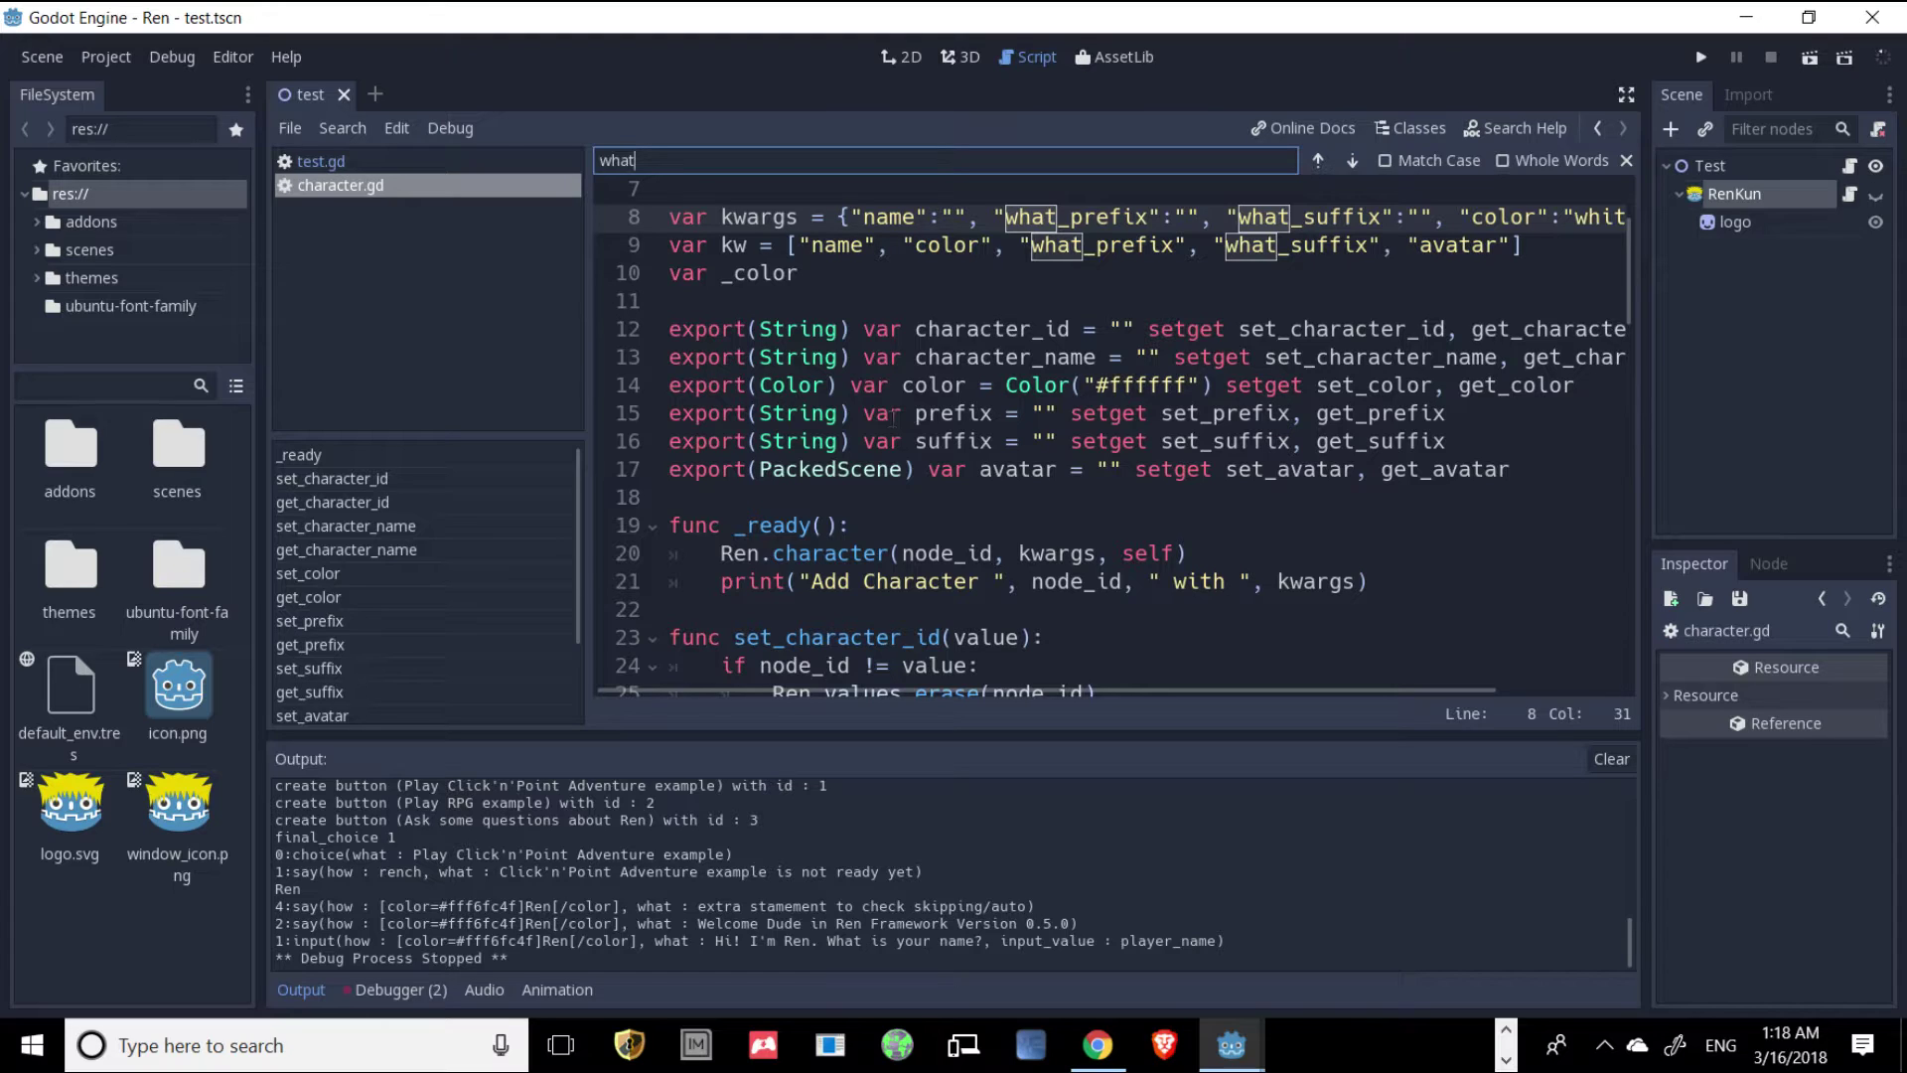
key(Return)
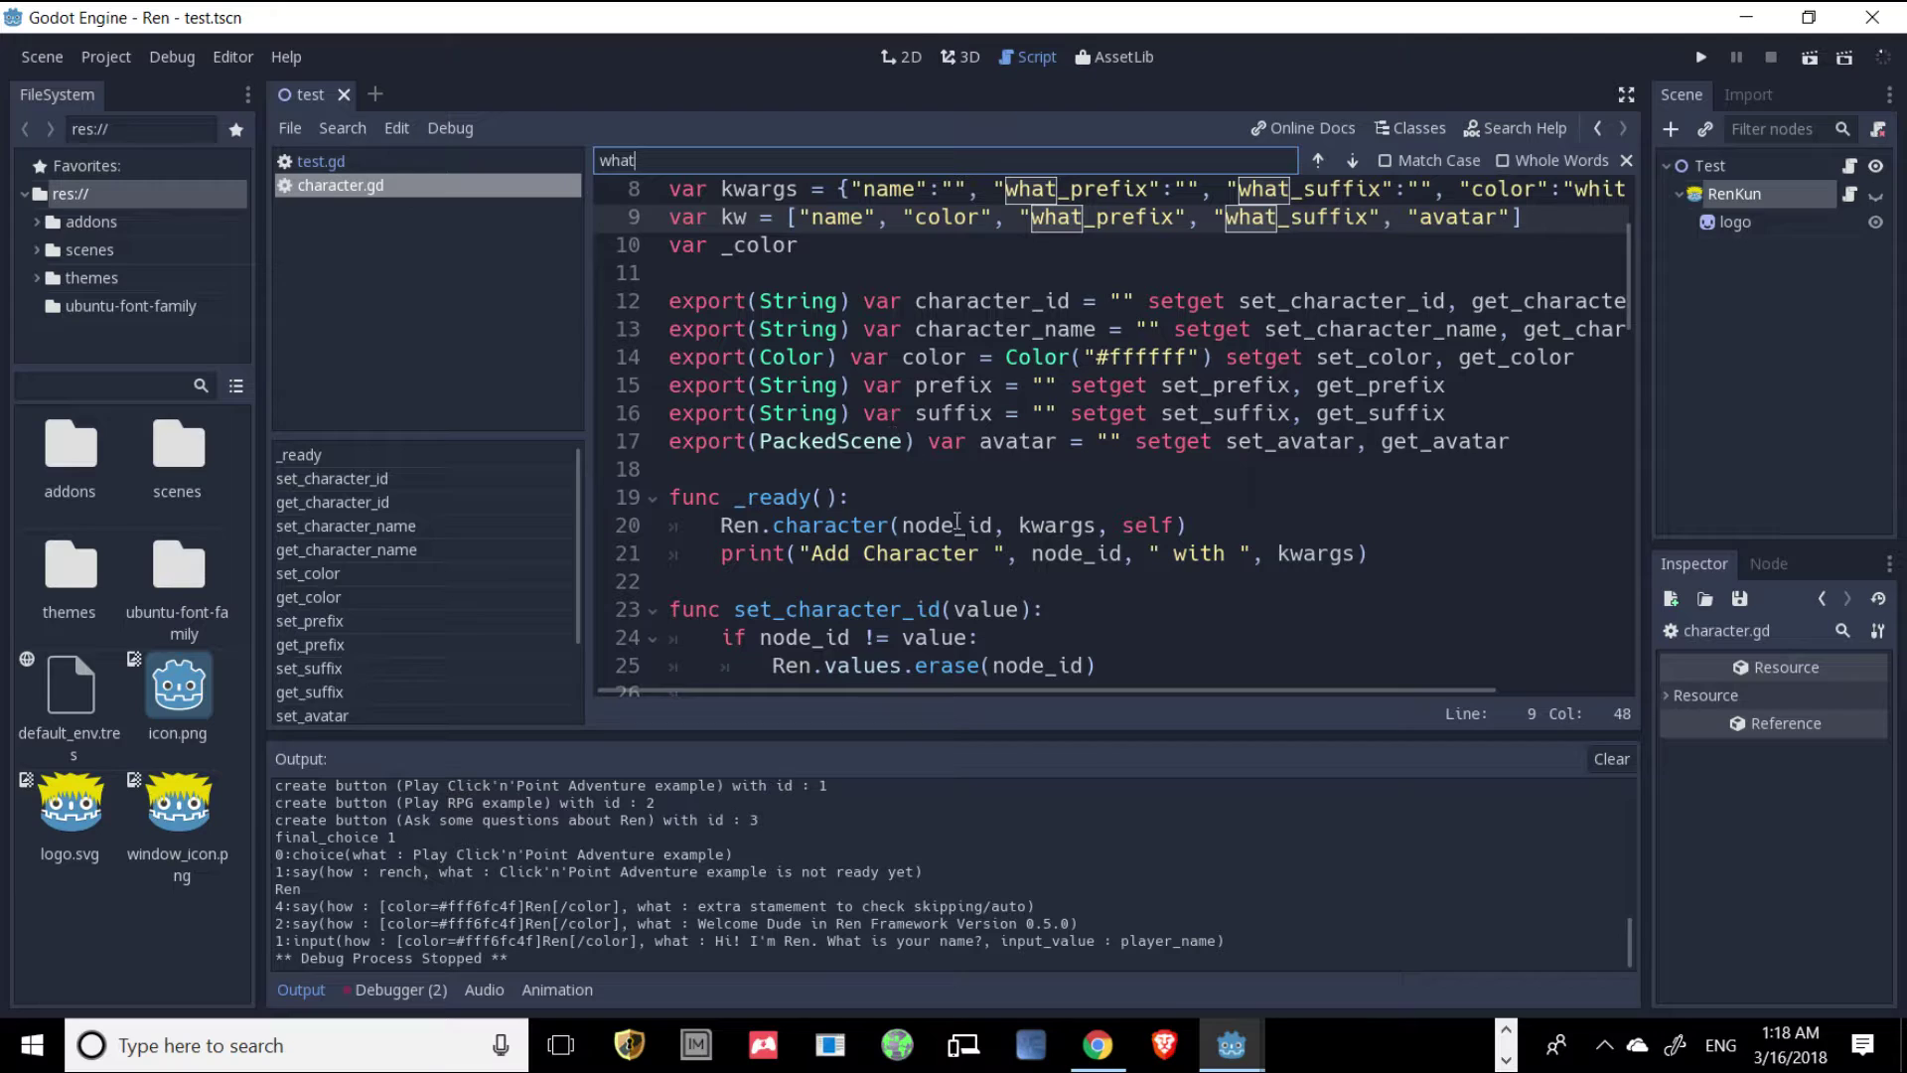
scroll(844, 323, down, 1)
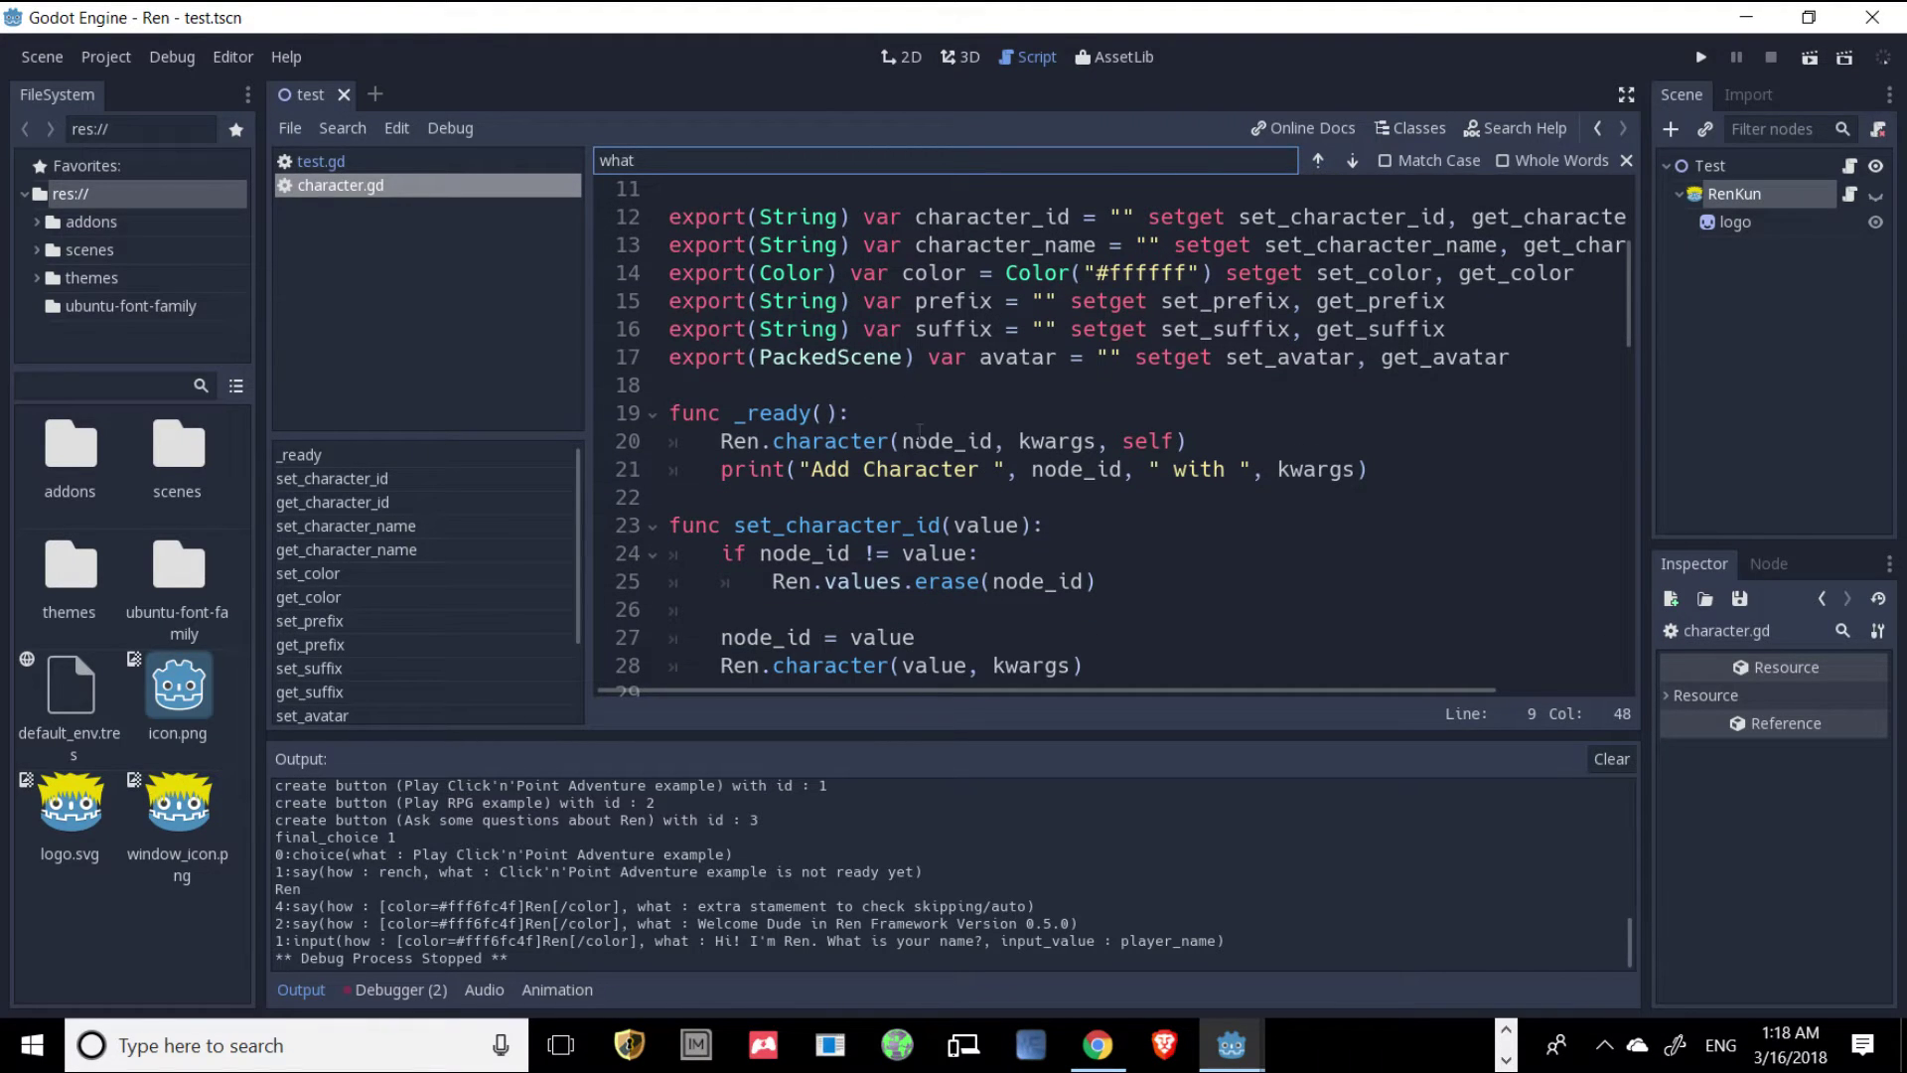
scroll(918, 431, down, 1)
scroll(920, 434, down, 3)
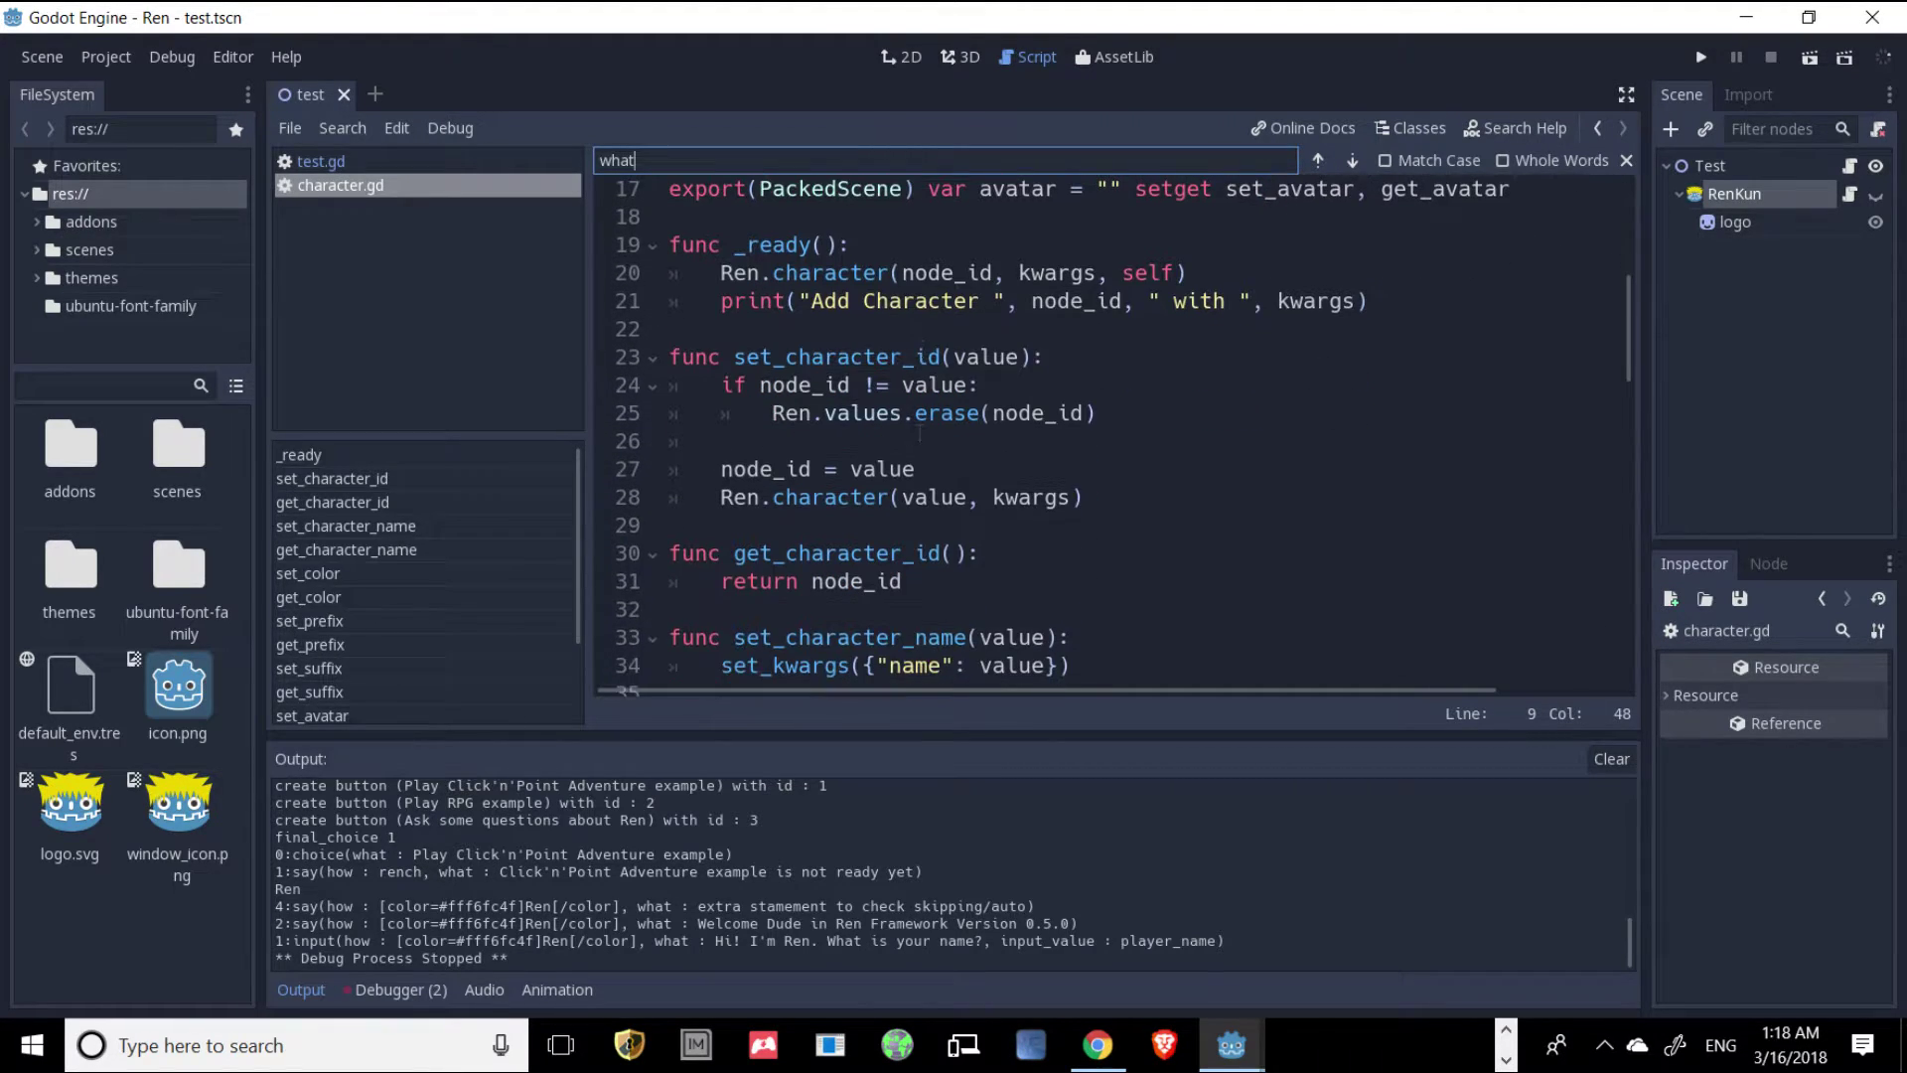
scroll(920, 439, down, 1)
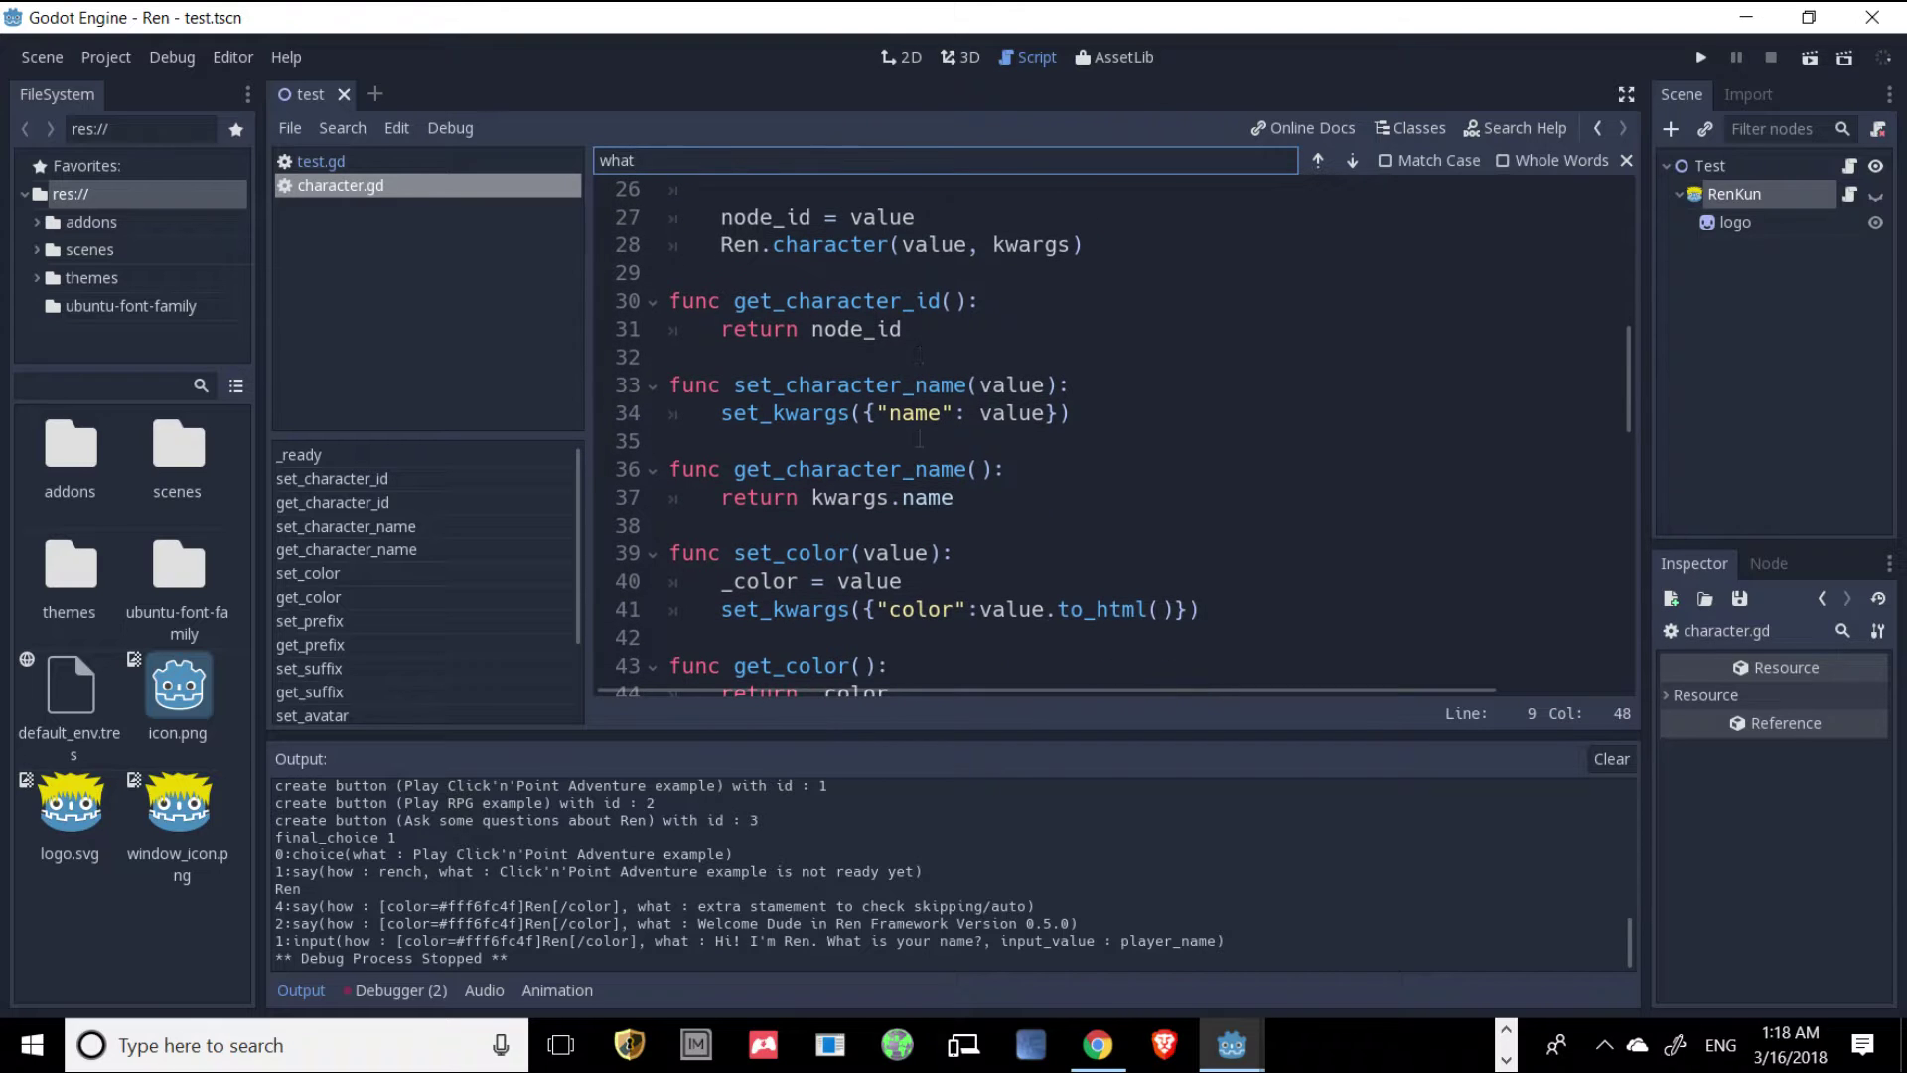
scroll(920, 439, down, 3)
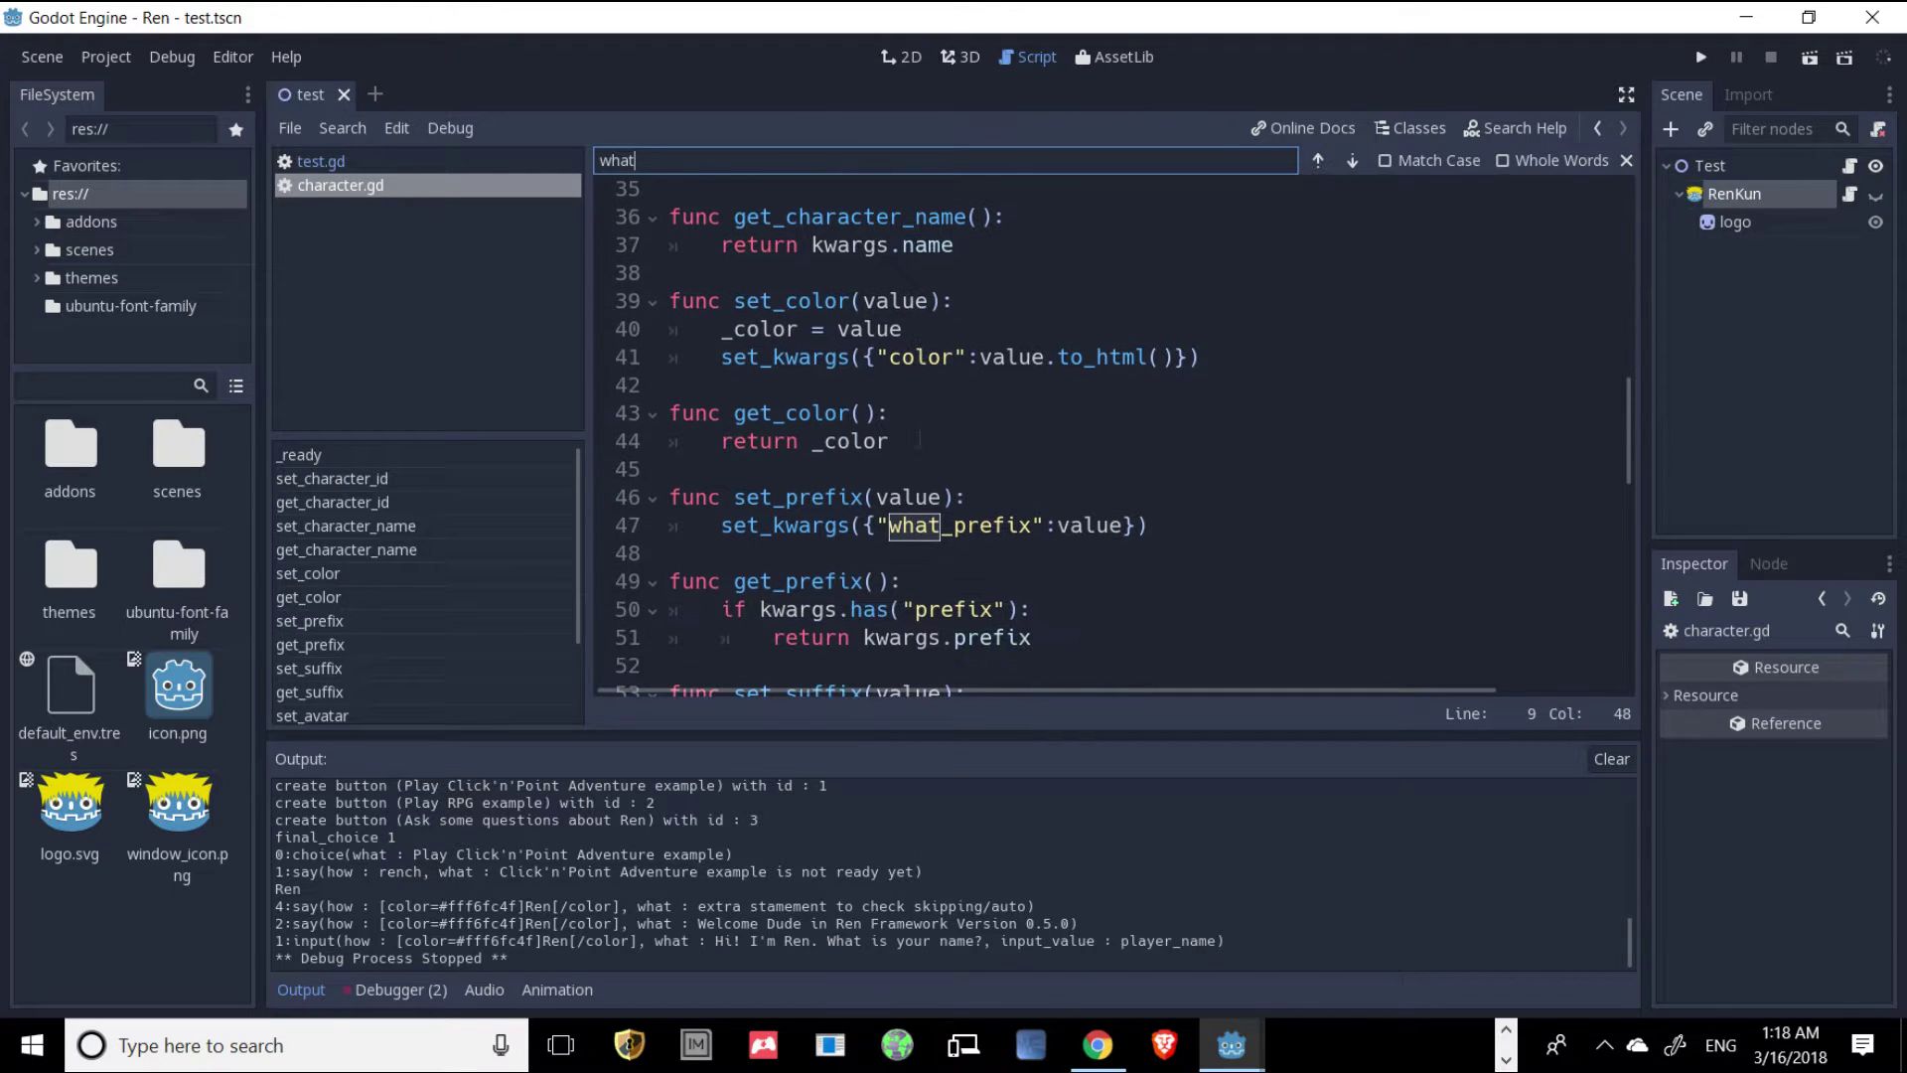
scroll(919, 439, down, 7)
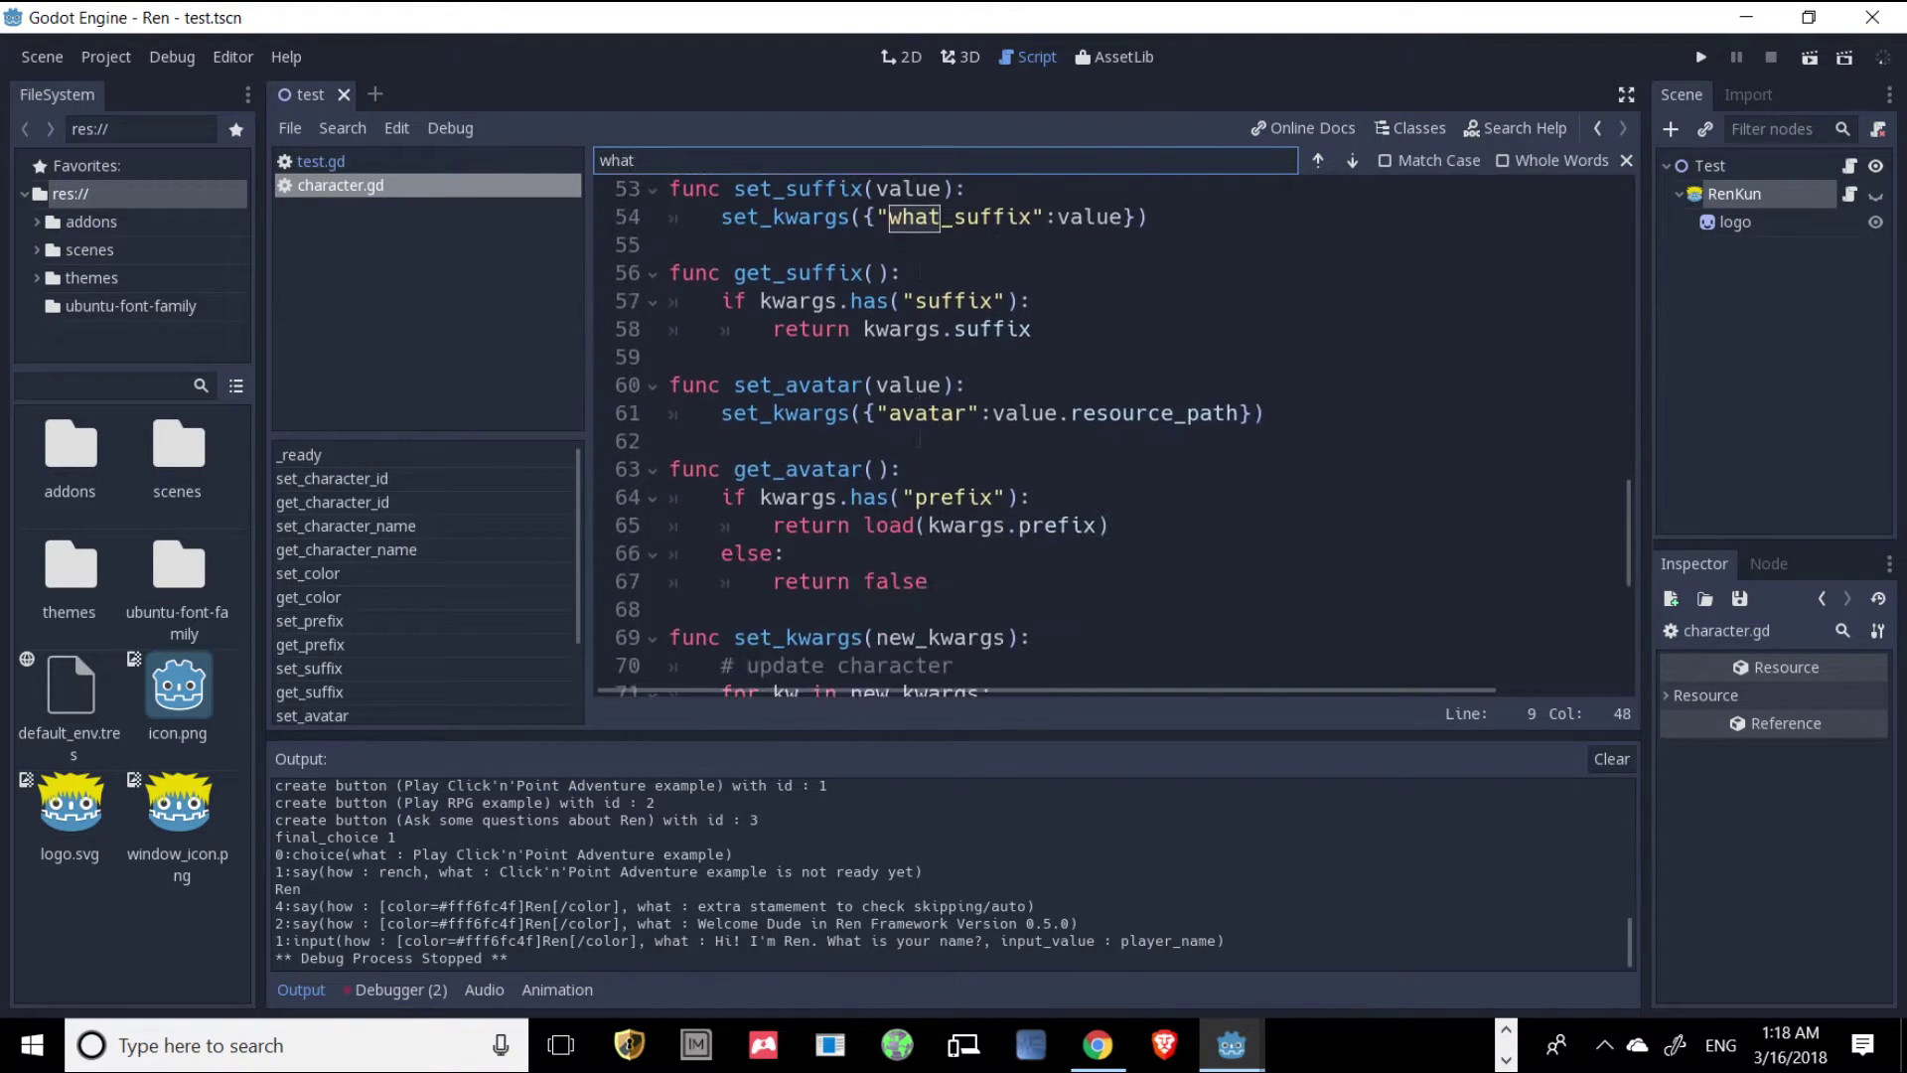
scroll(919, 440, down, 4)
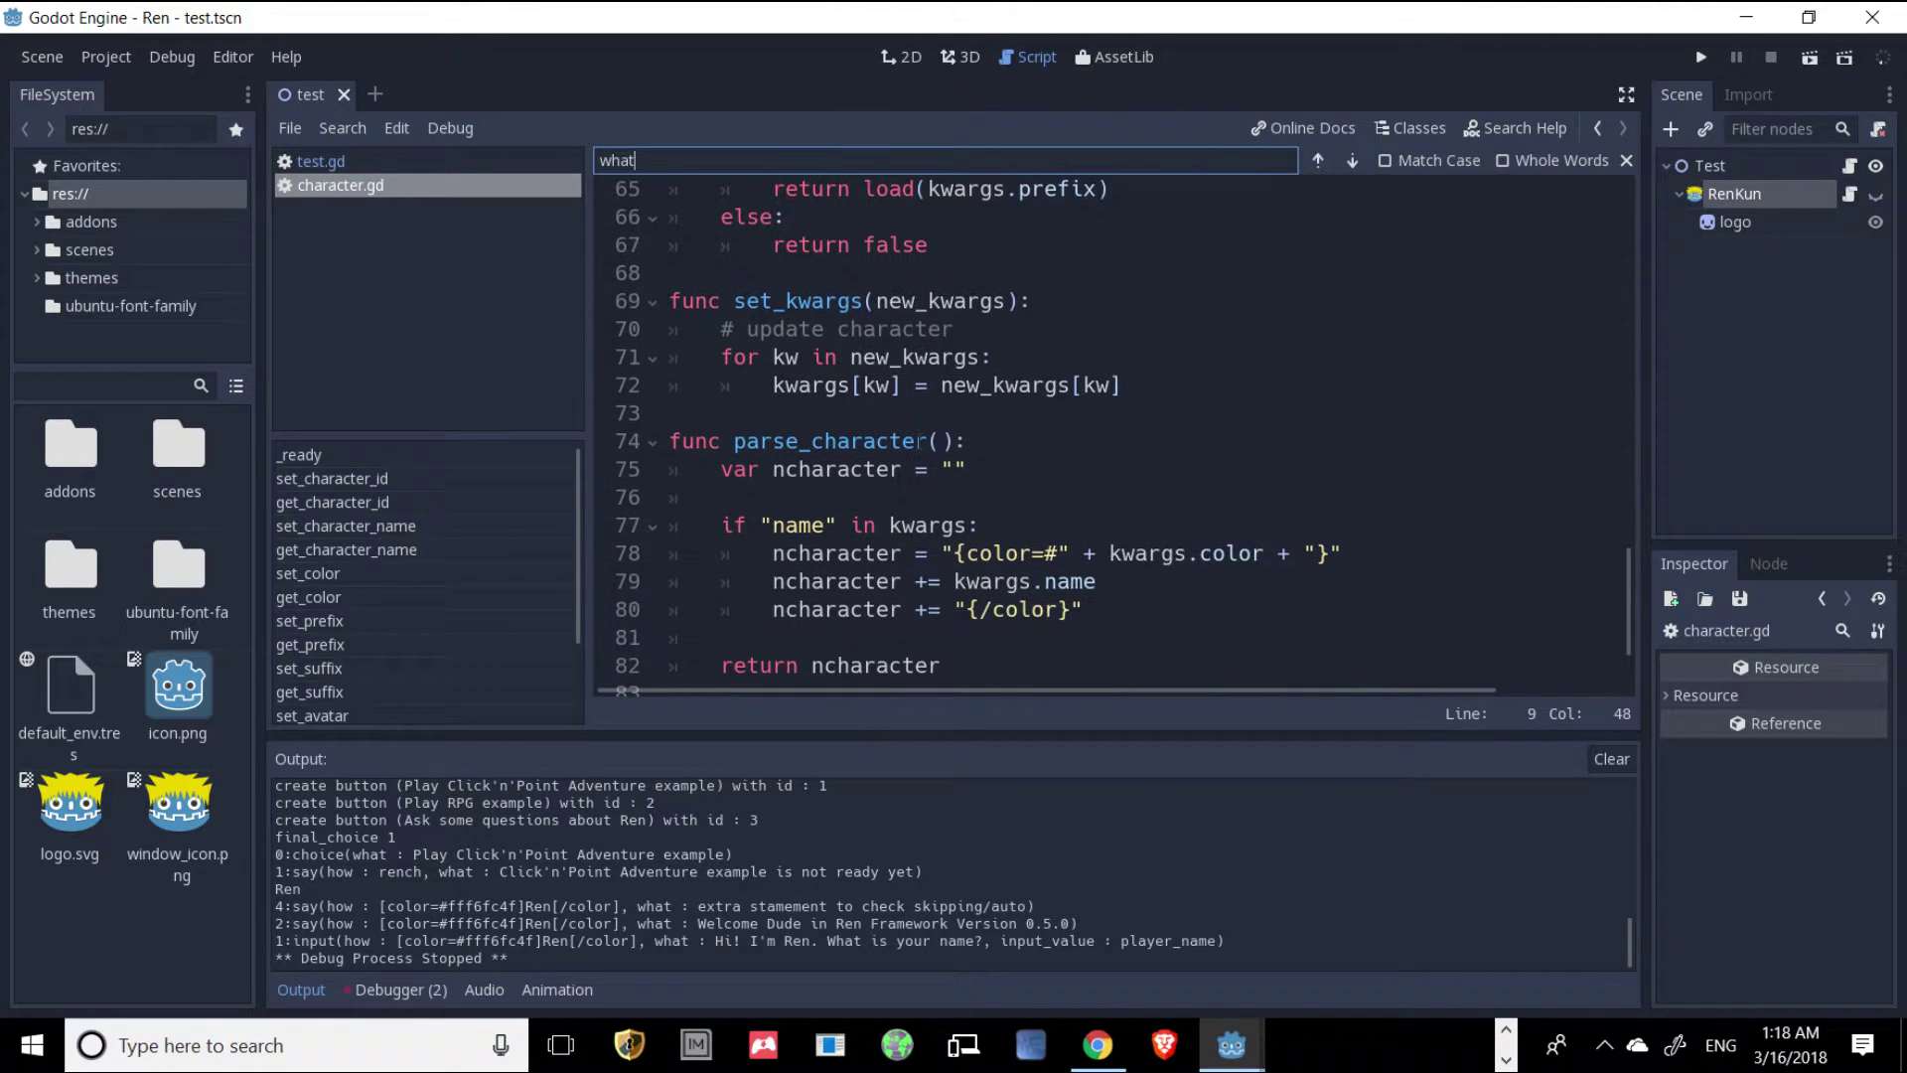
scroll(920, 440, down, 1)
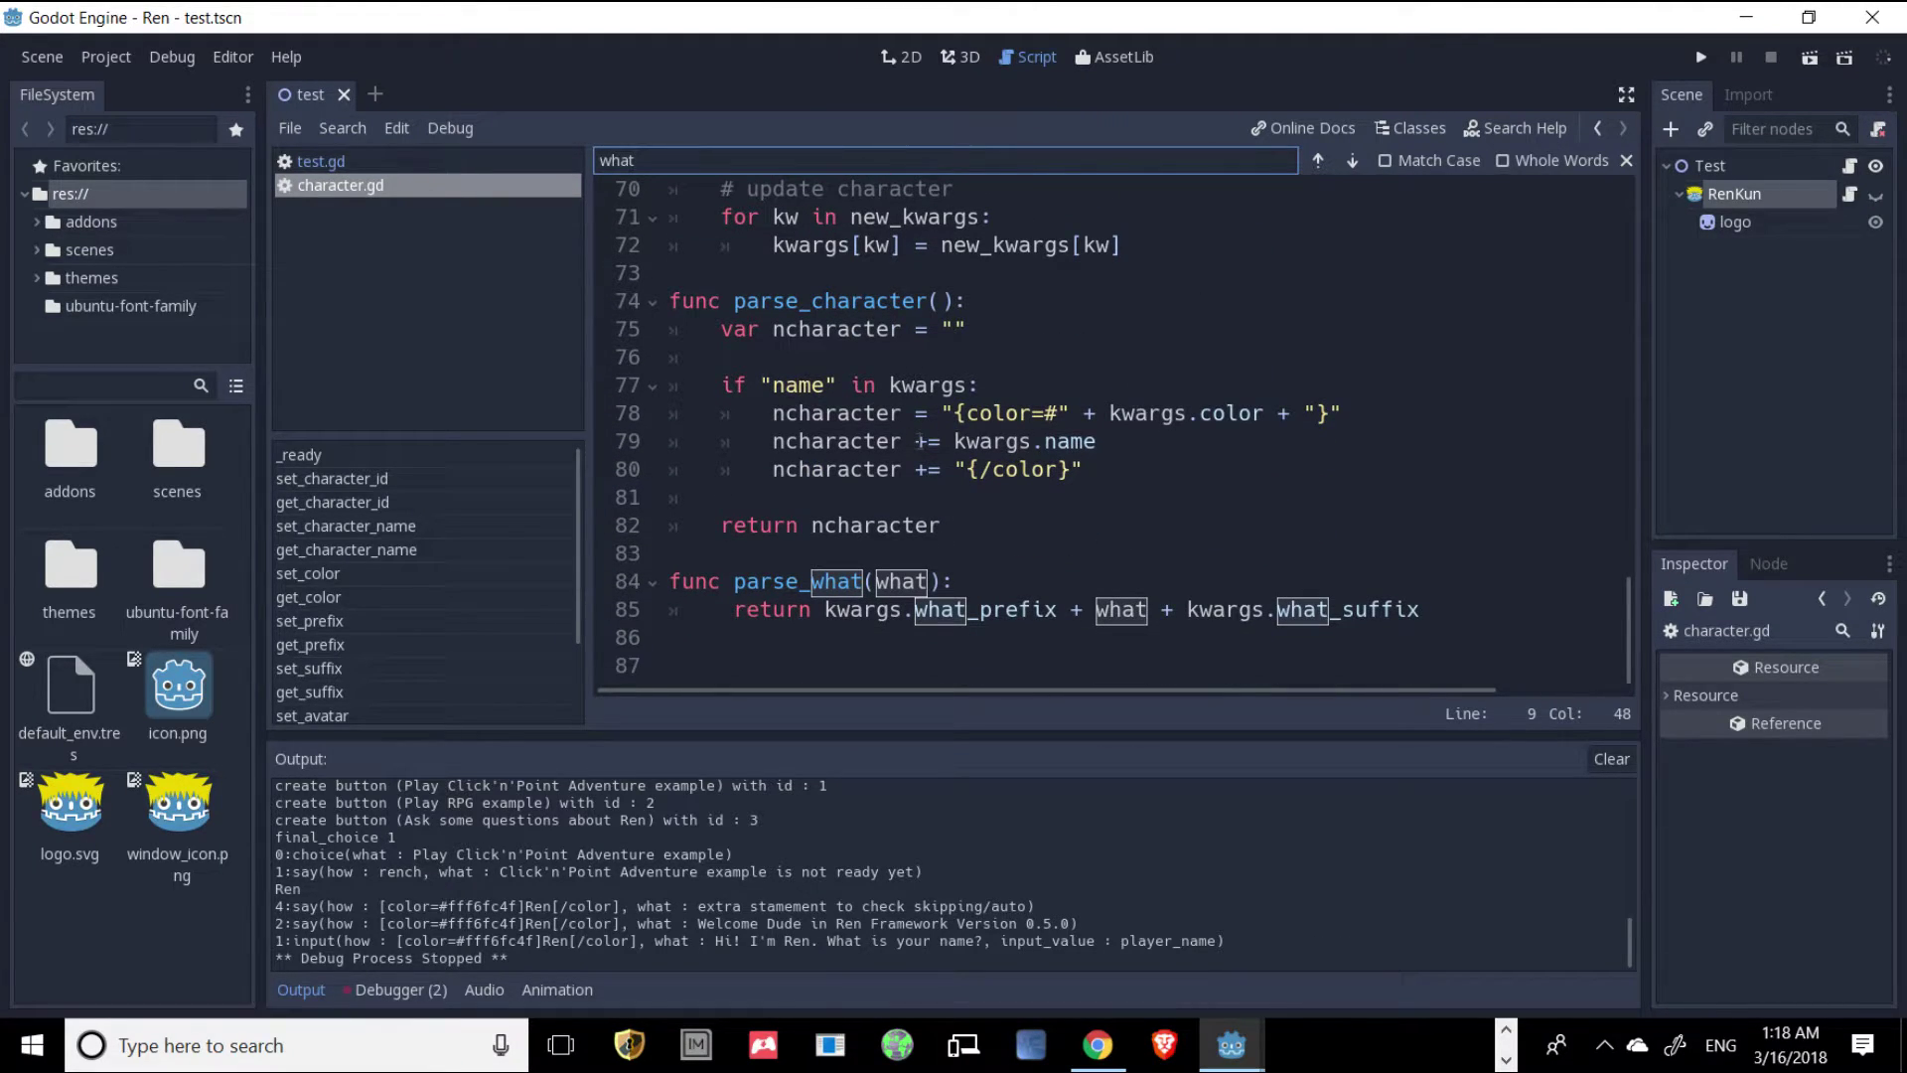
click(1736, 224)
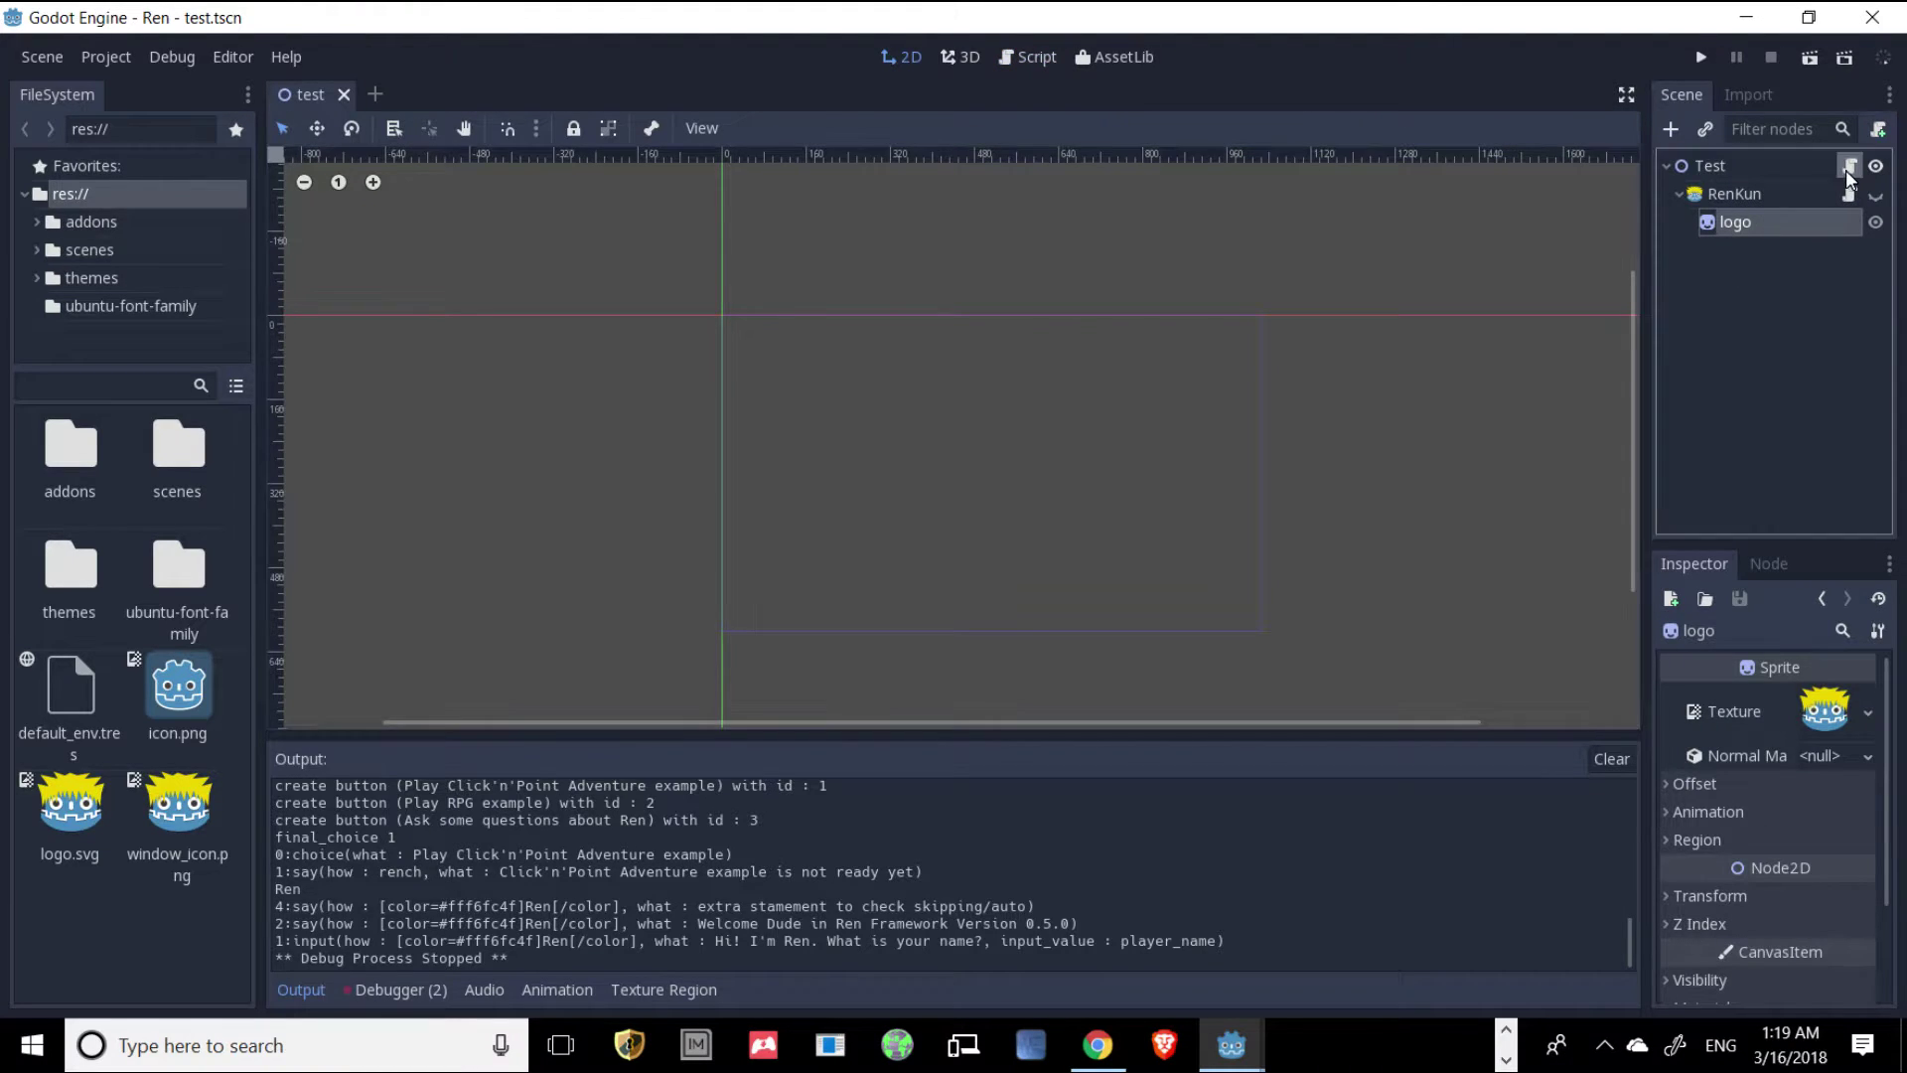
Open the Test node's test.gd script and scroll to the Ren.input call.
click(1849, 167)
scroll(837, 624, down, 4)
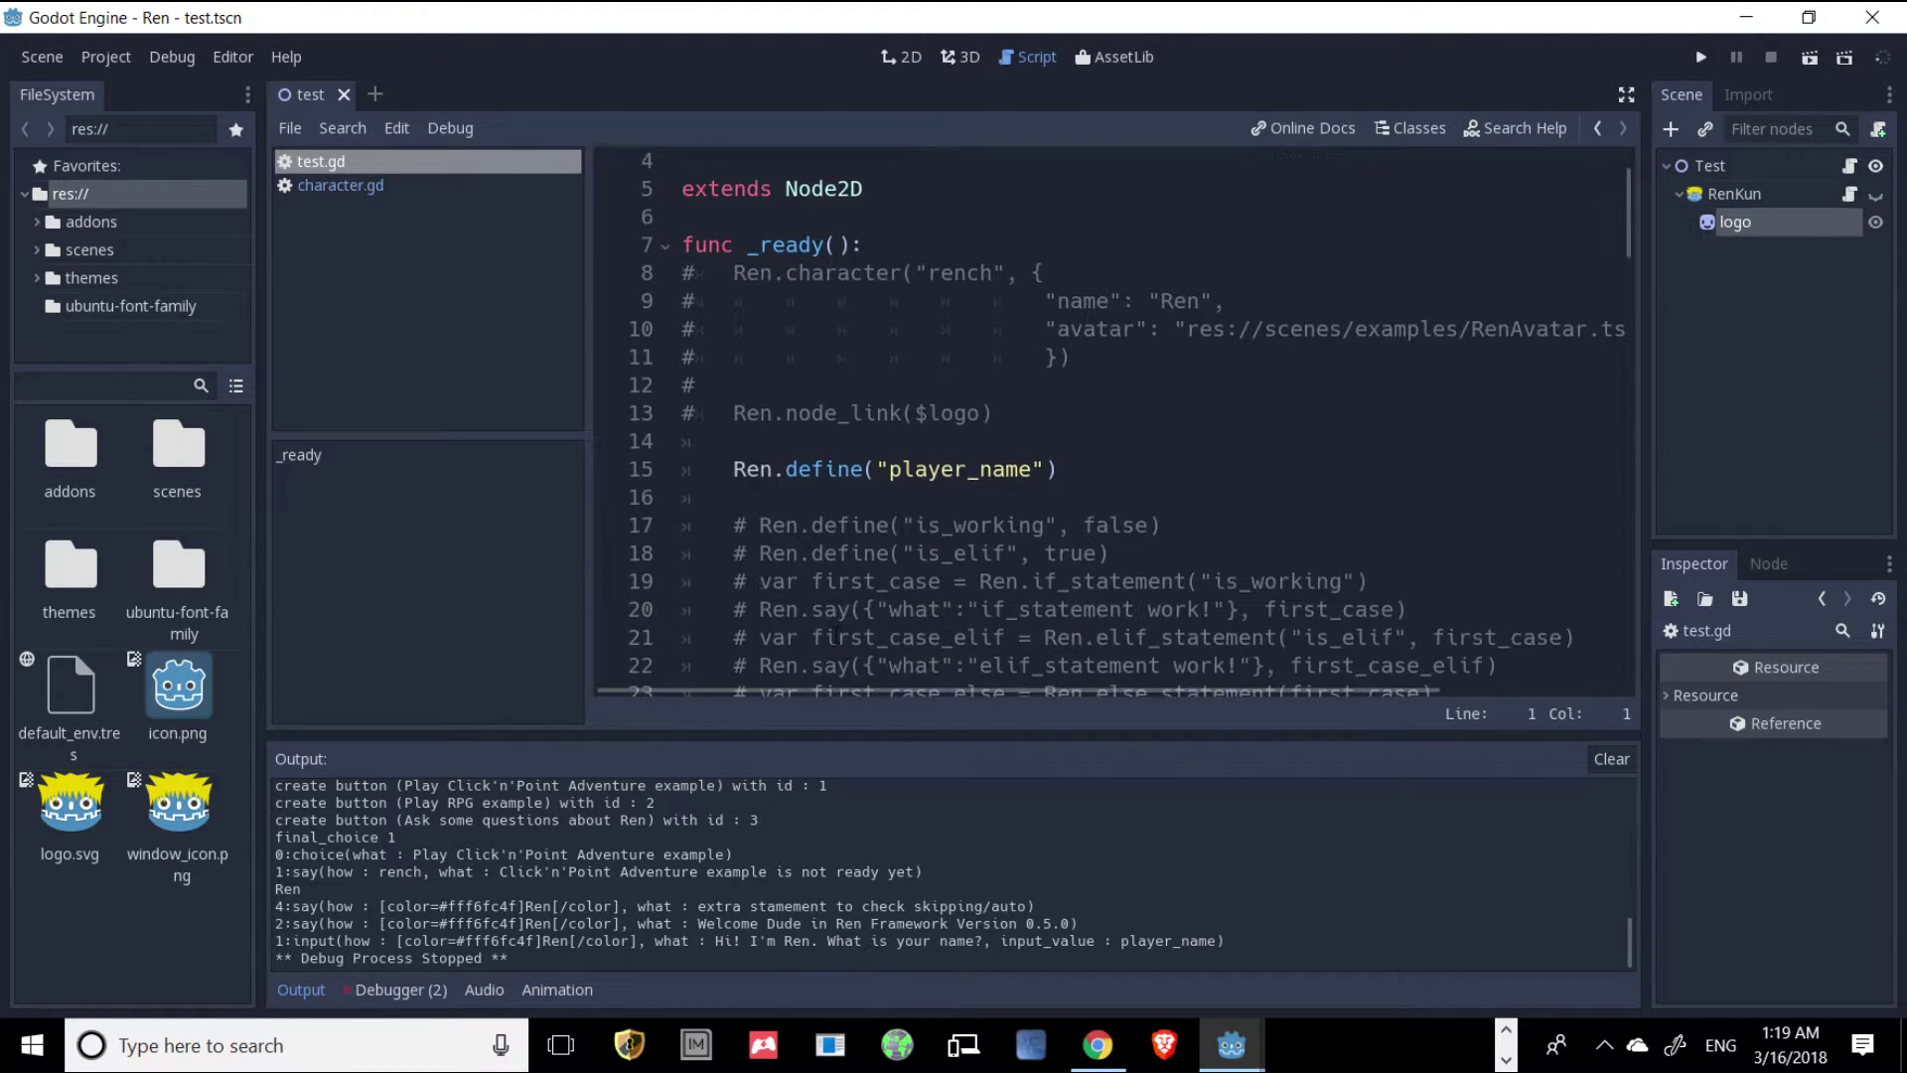
scroll(837, 623, down, 5)
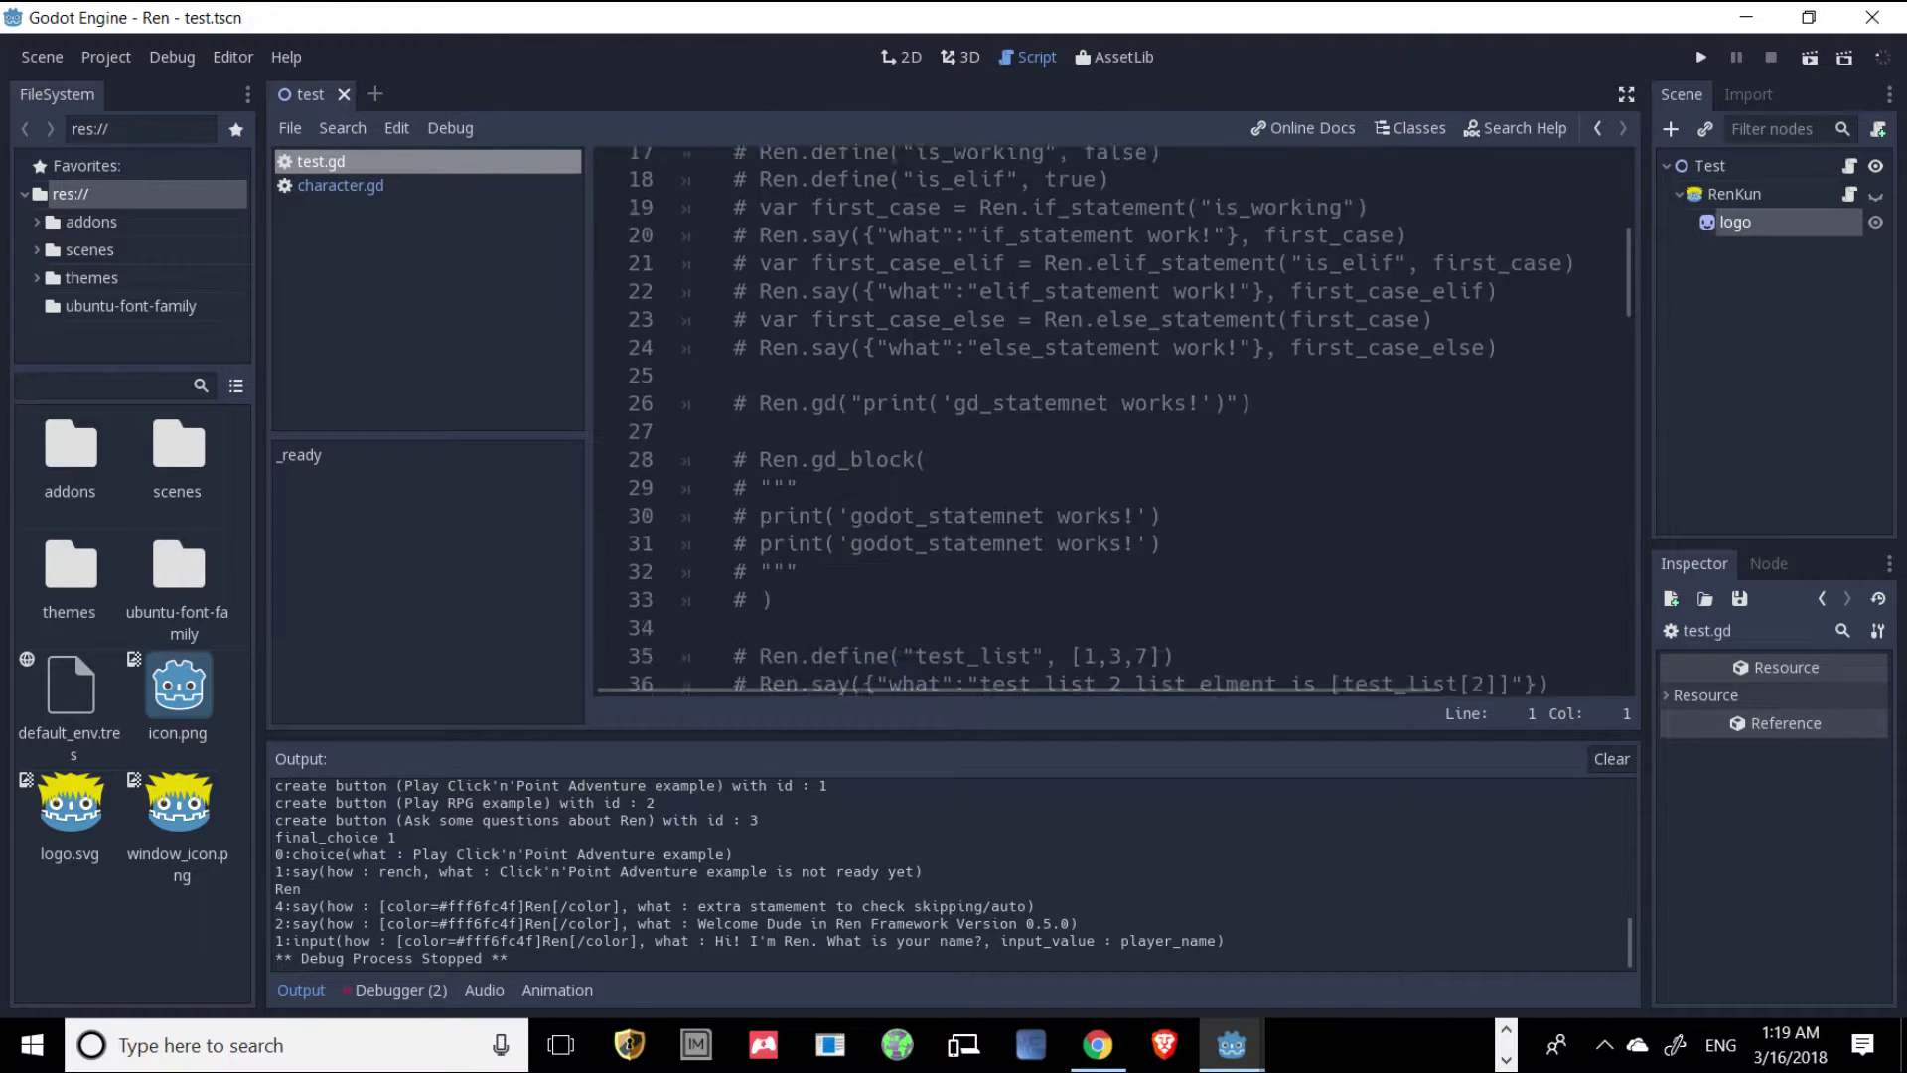
scroll(839, 625, down, 2)
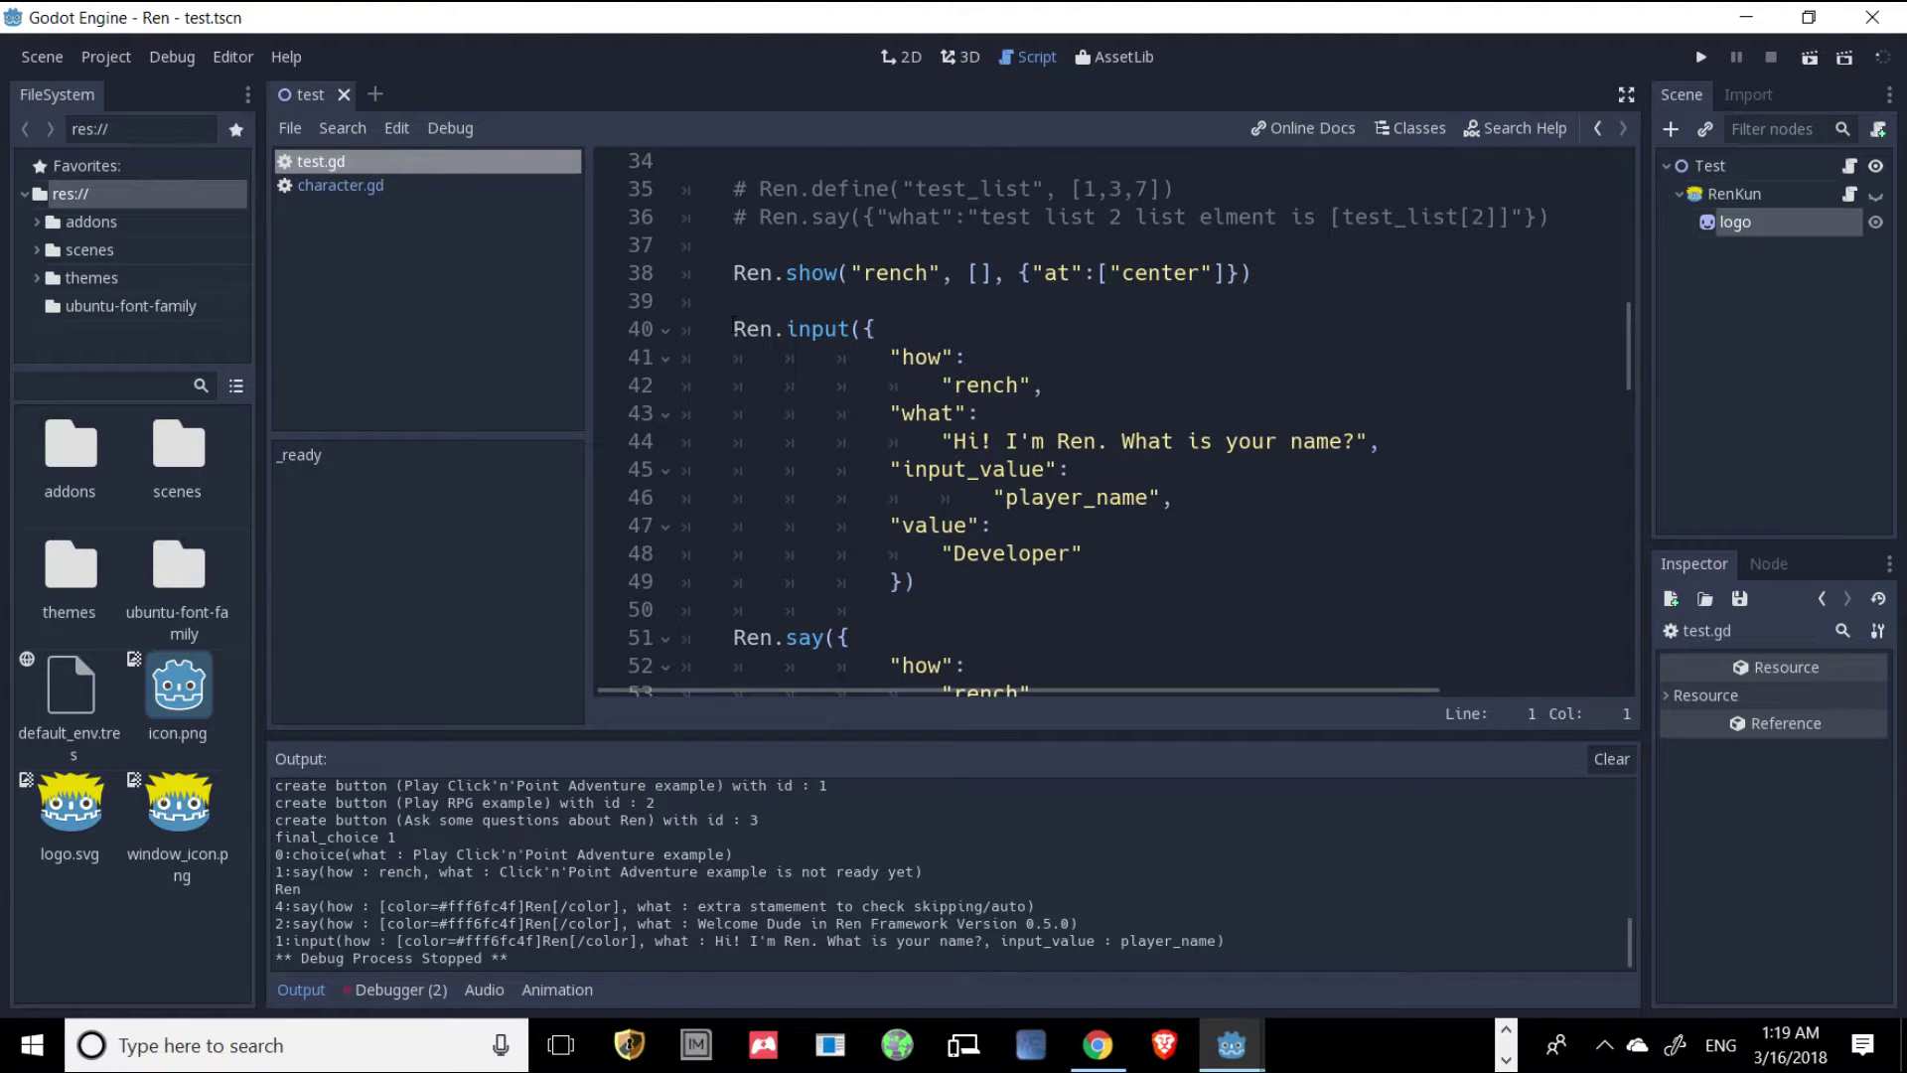
Select Ren.input's arguments on lines 41–48, then read on to the choice_adv and choice_rpg choices.
click(733, 327)
double_click(747, 328)
click(785, 328)
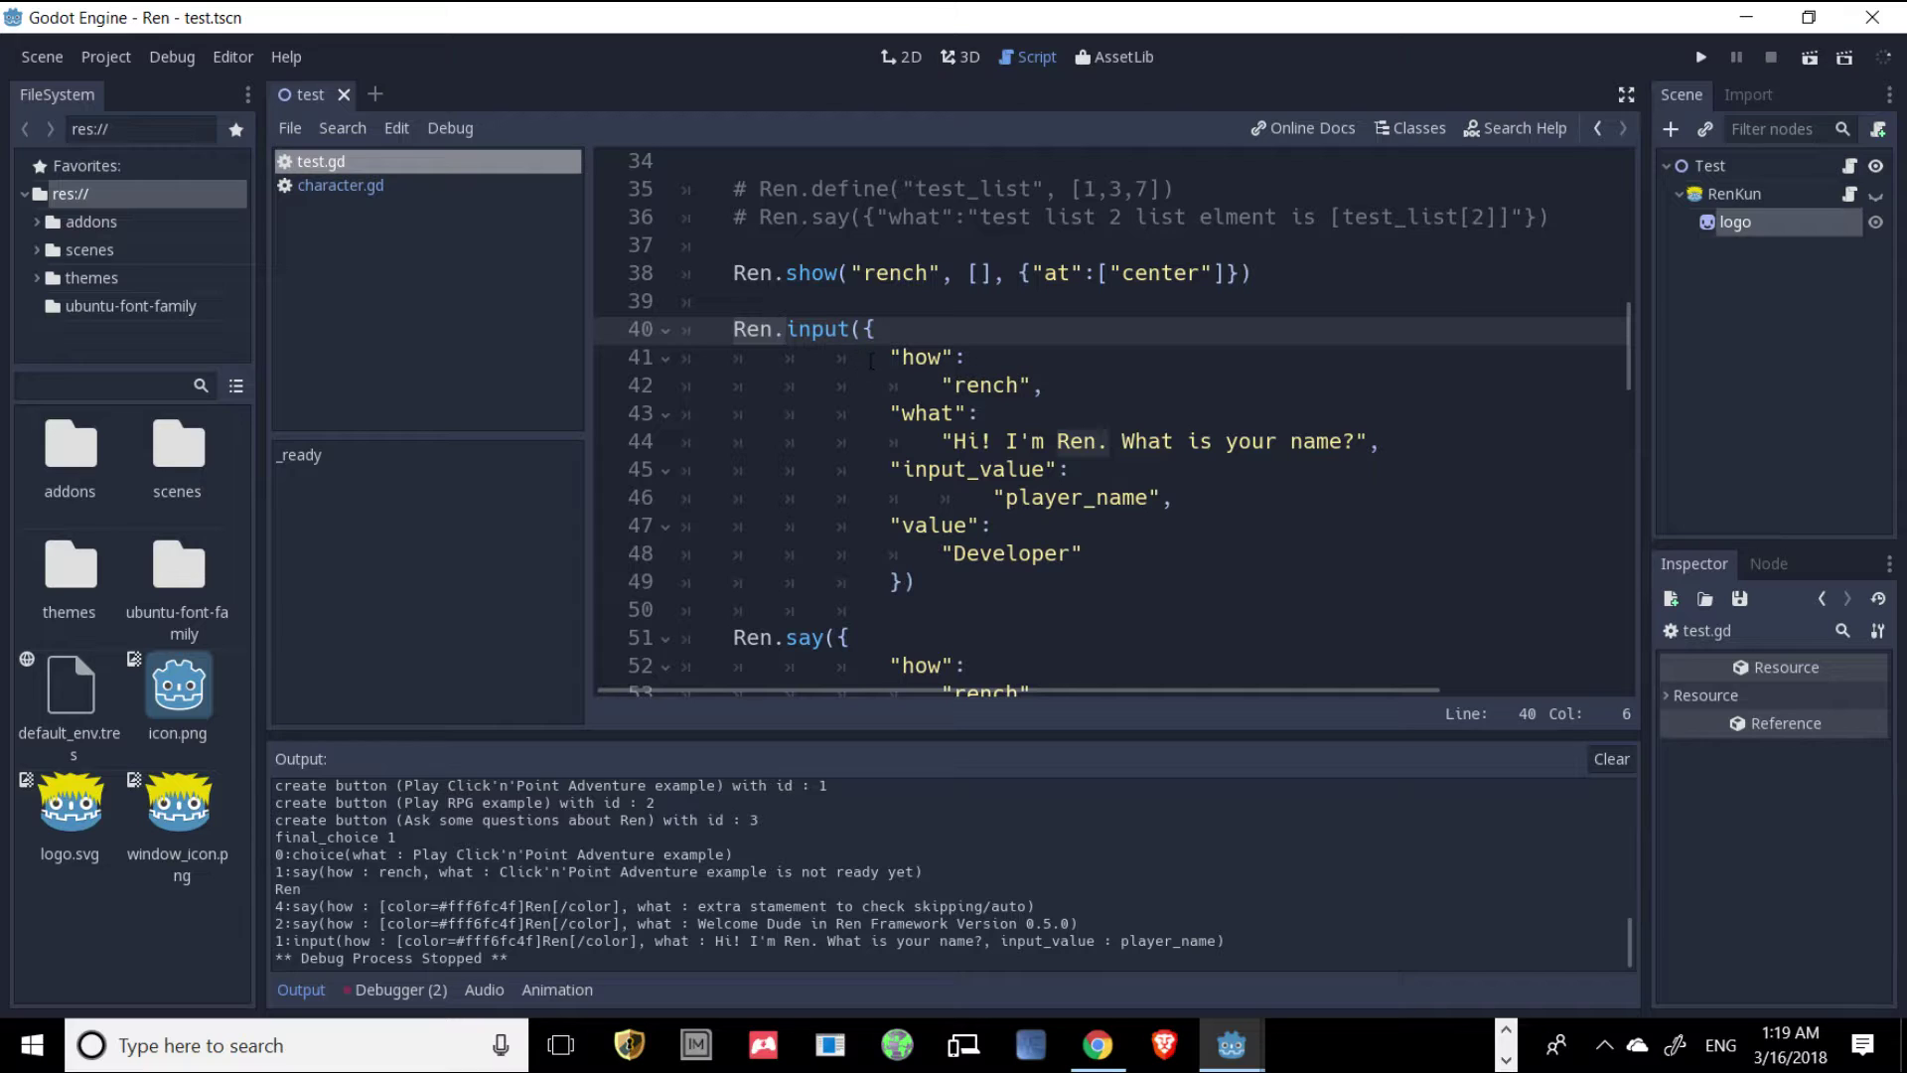
drag(875, 358, 1083, 554)
scroll(1068, 553, down, 3)
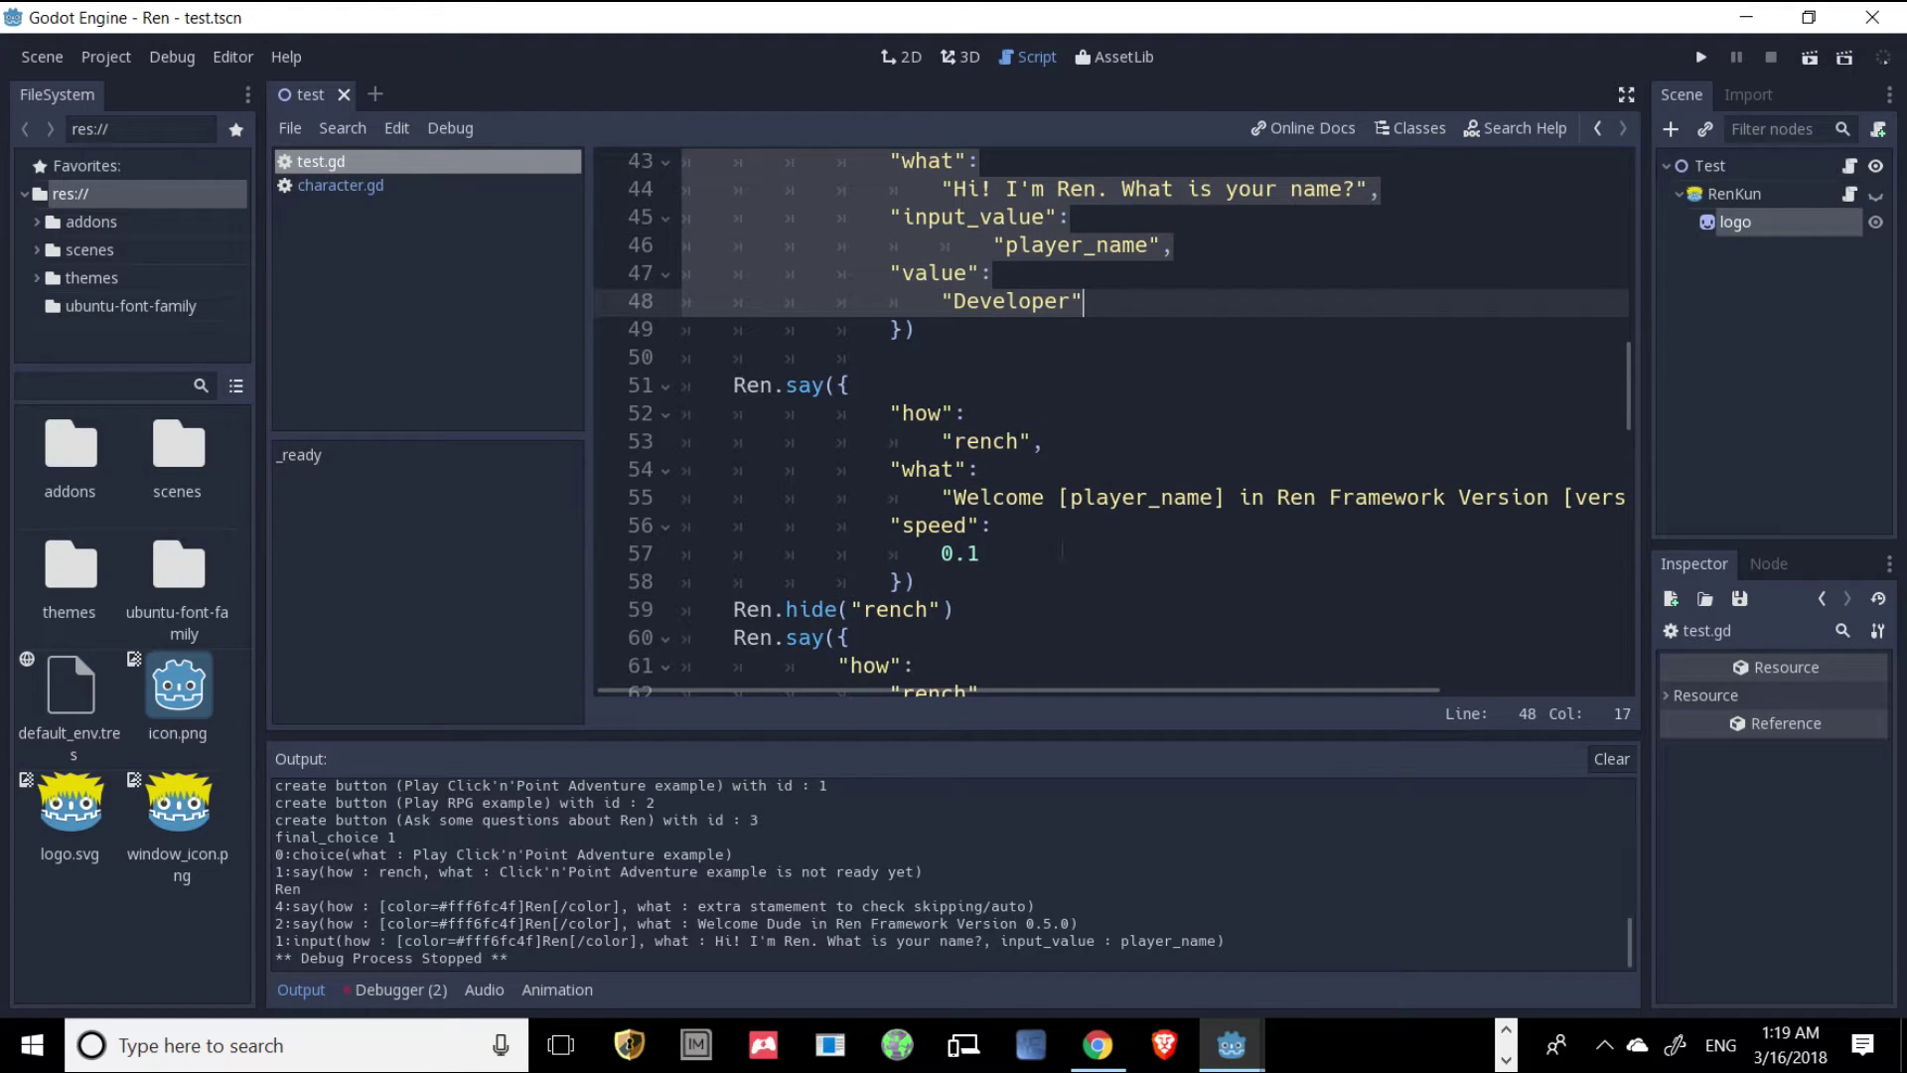
scroll(1062, 548, down, 1)
scroll(1062, 543, down, 9)
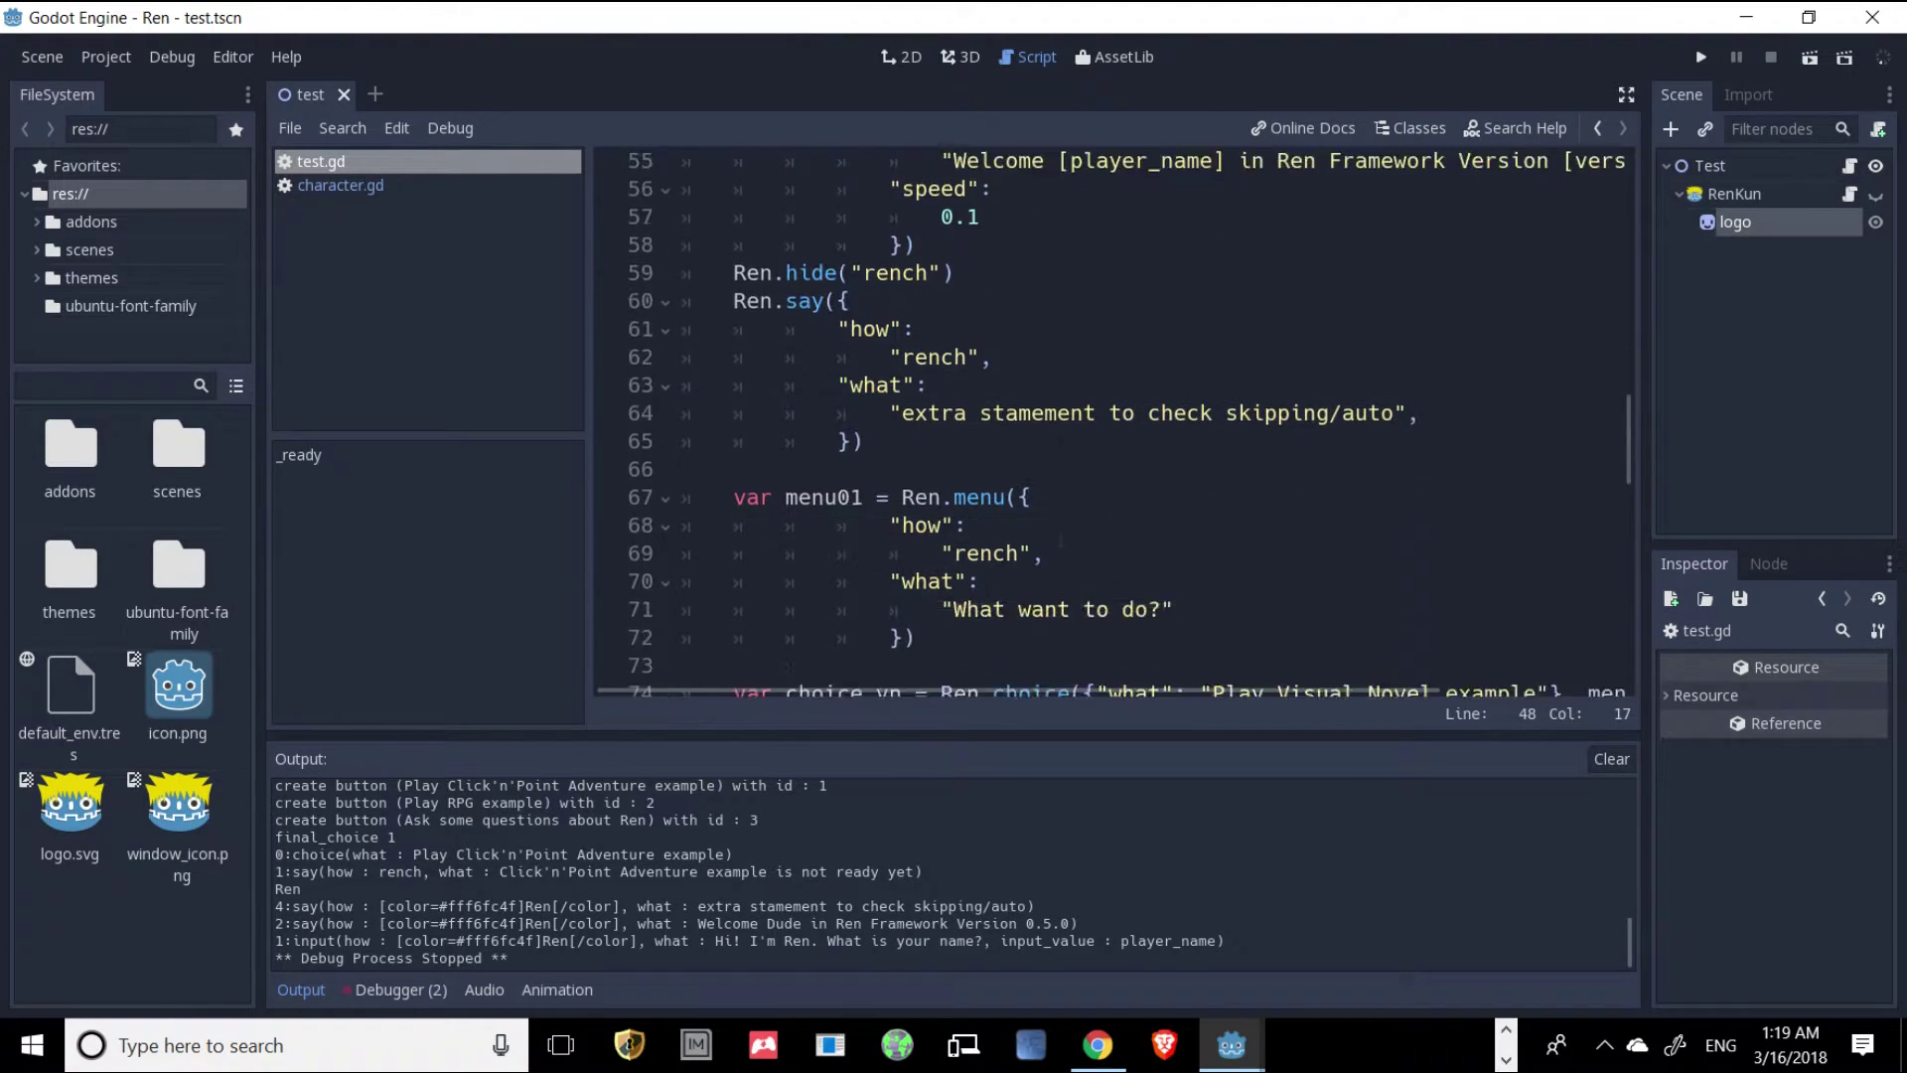
scroll(1055, 524, down, 1)
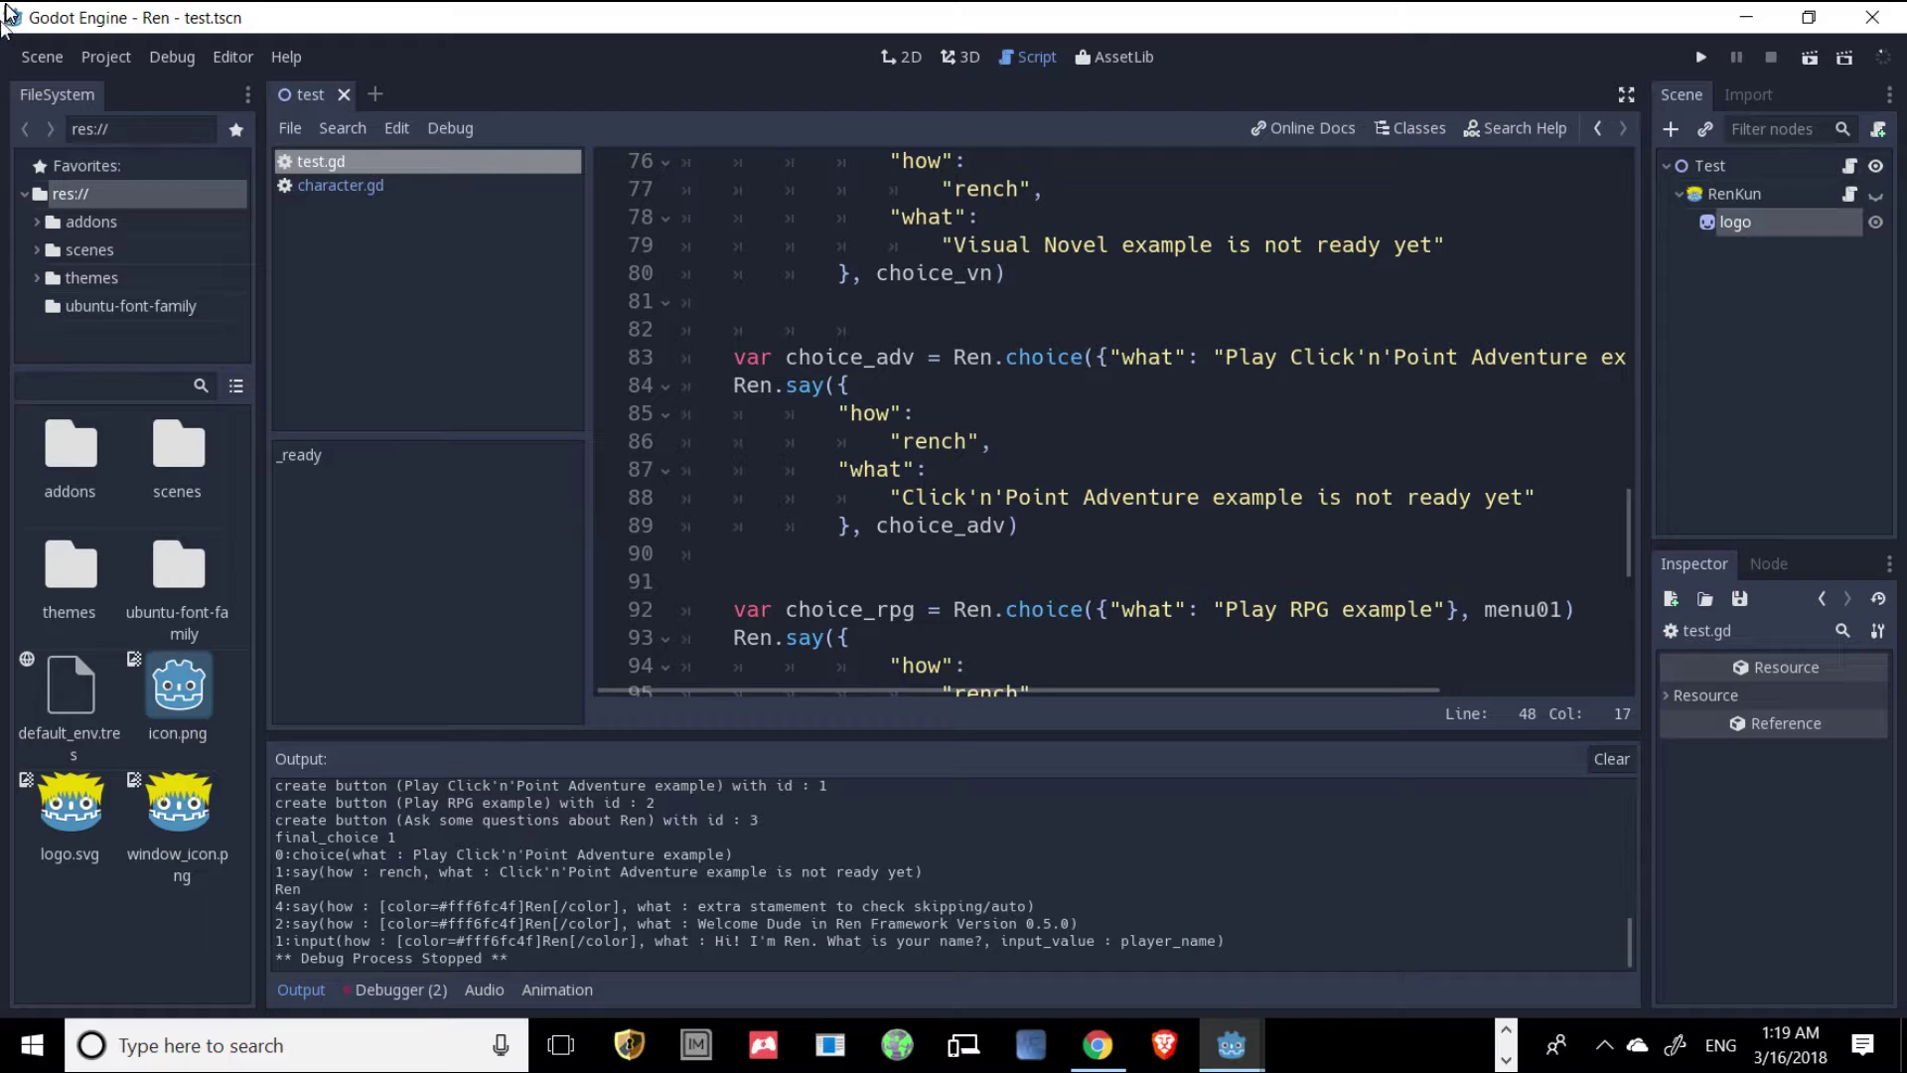
Open the Godot Engine group post from chat and open its Ren GitHub link in a new tab.
click(1104, 1050)
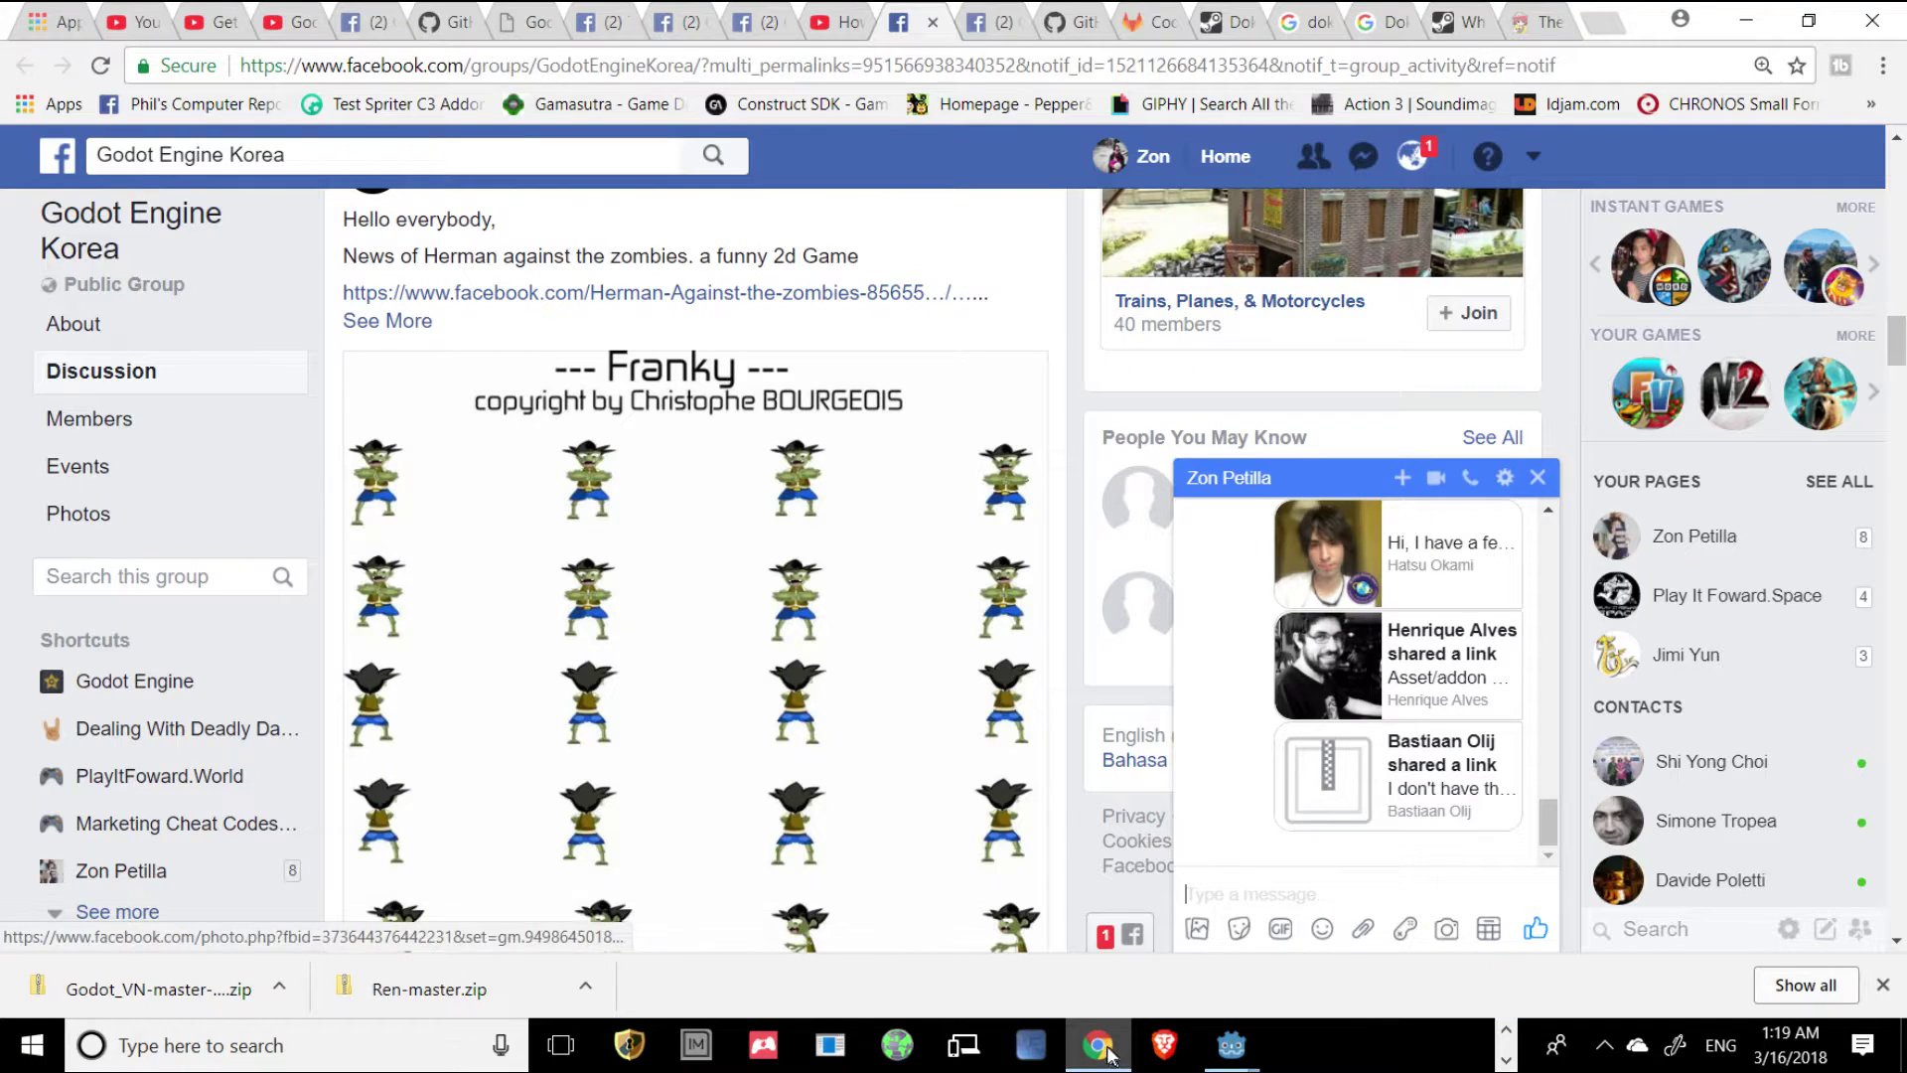
click(1418, 667)
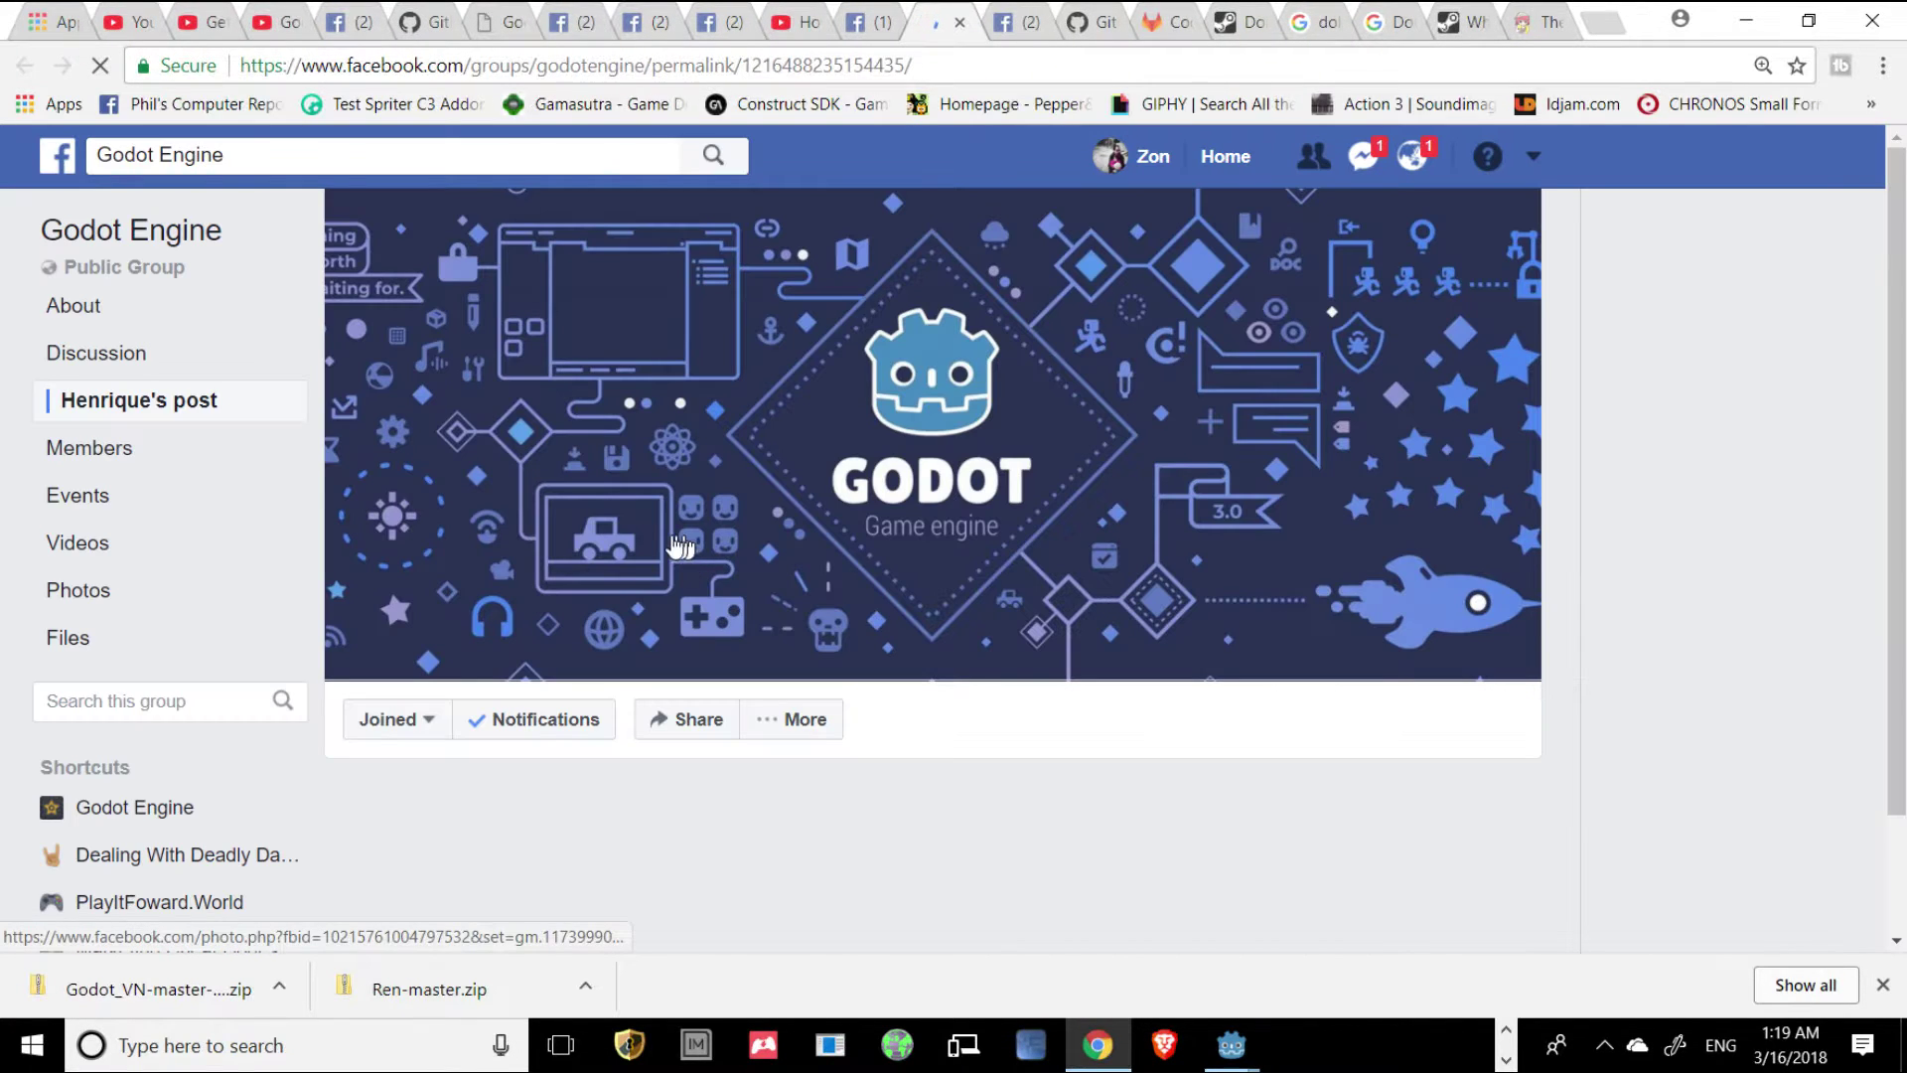
scroll(657, 552, down, 10)
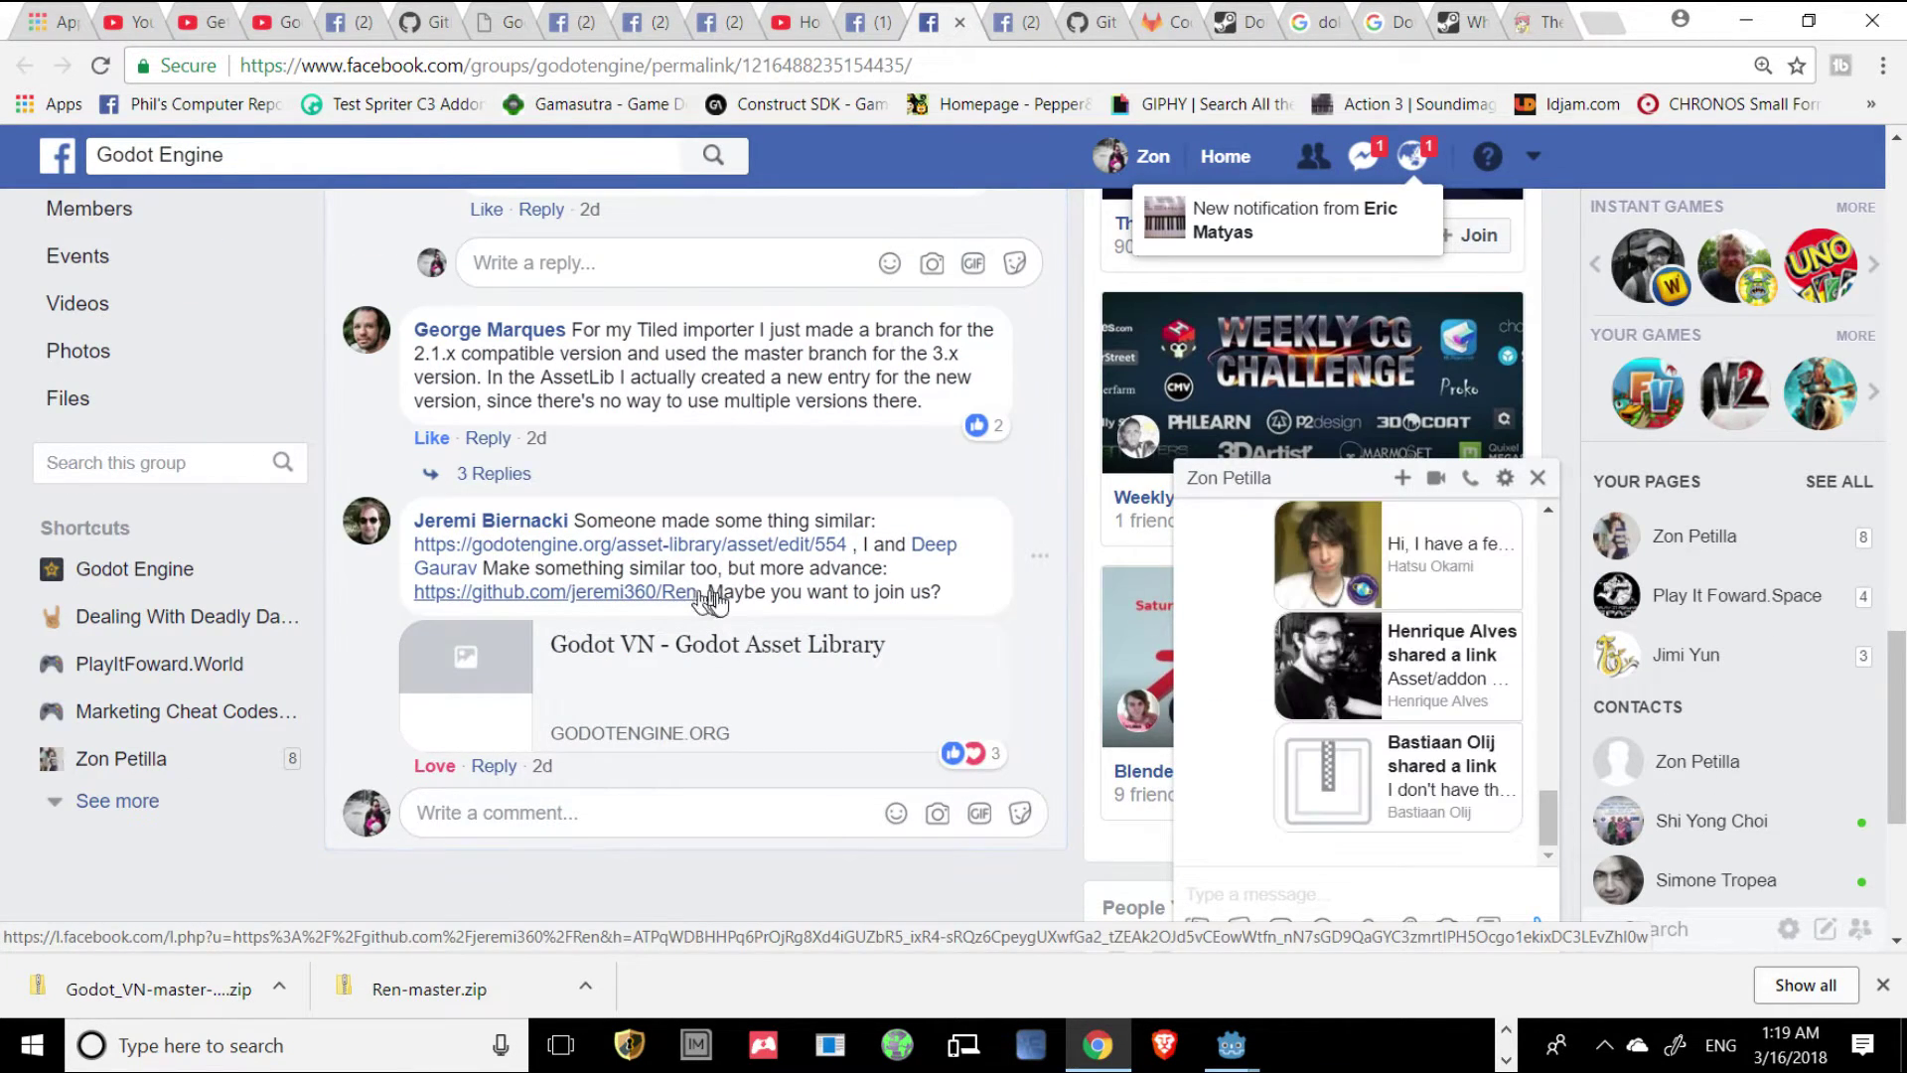
right_click(663, 597)
click(708, 617)
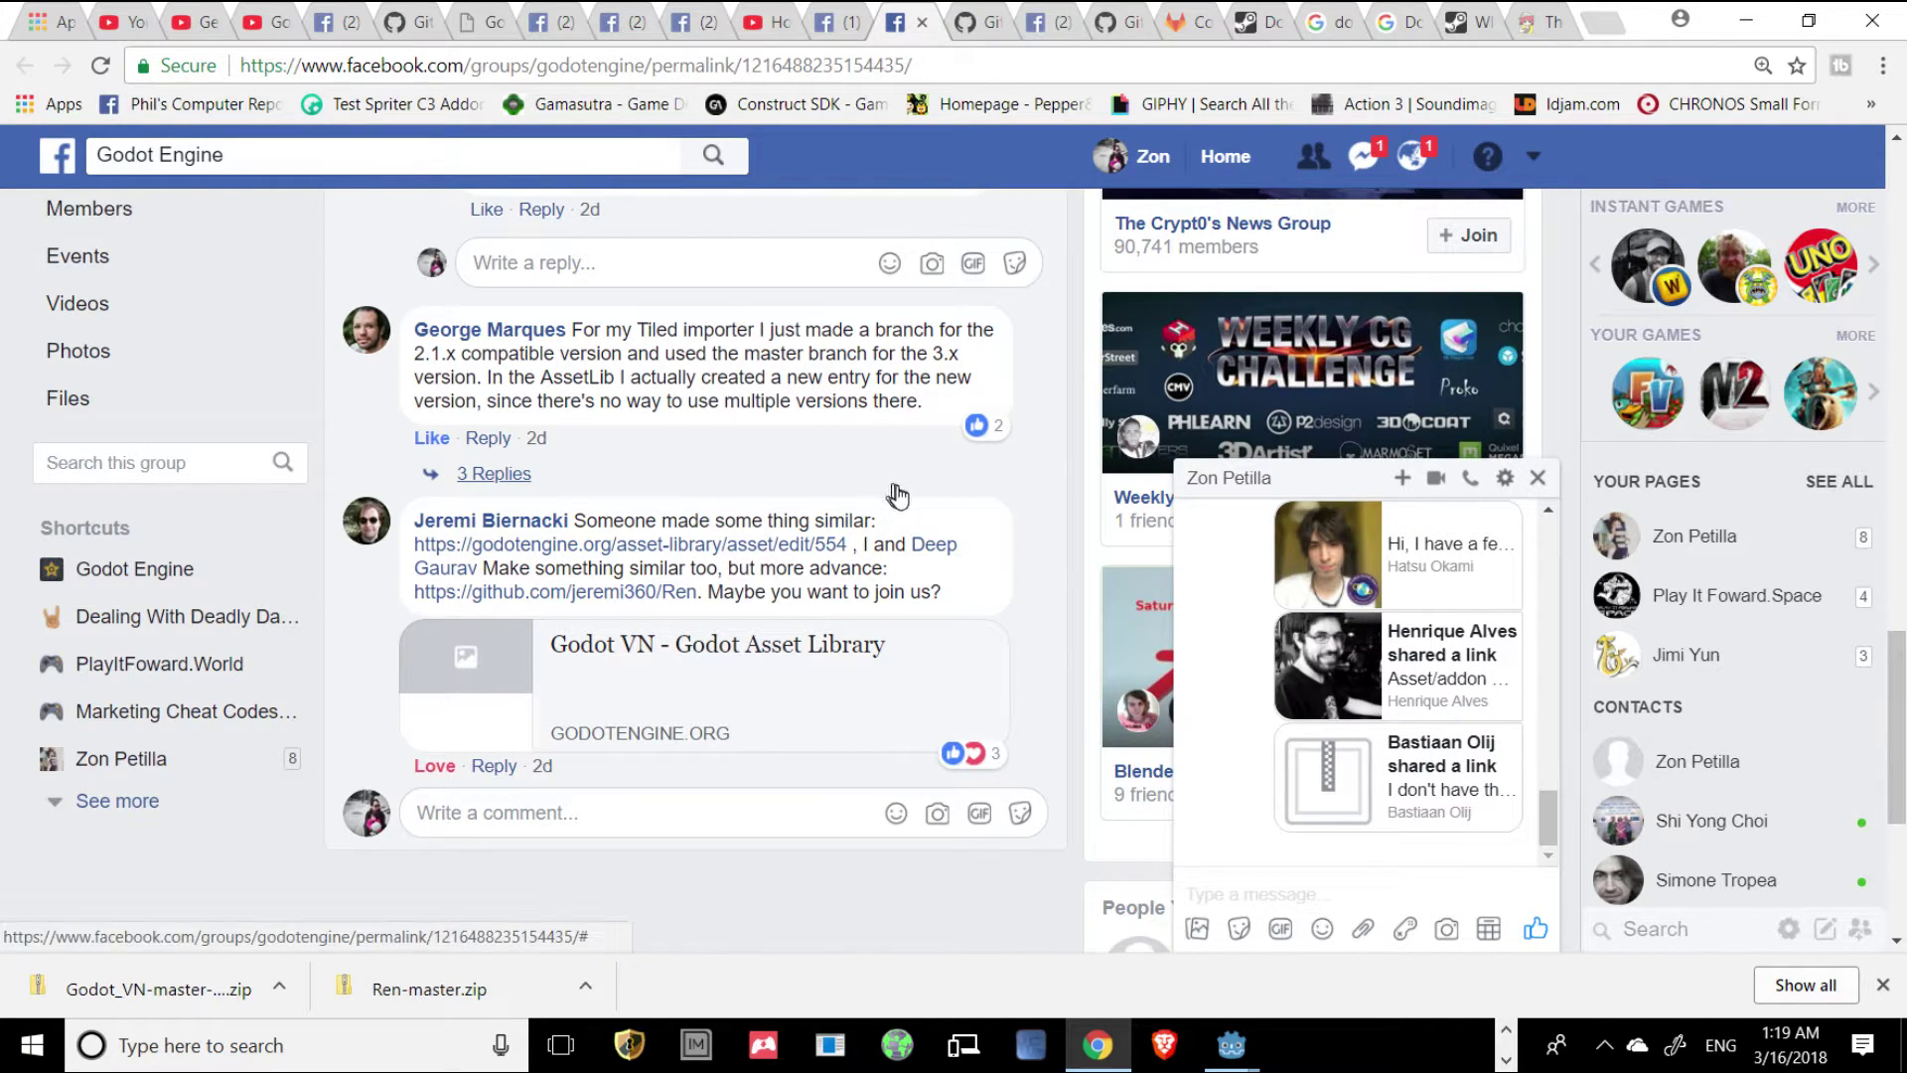
click(1035, 33)
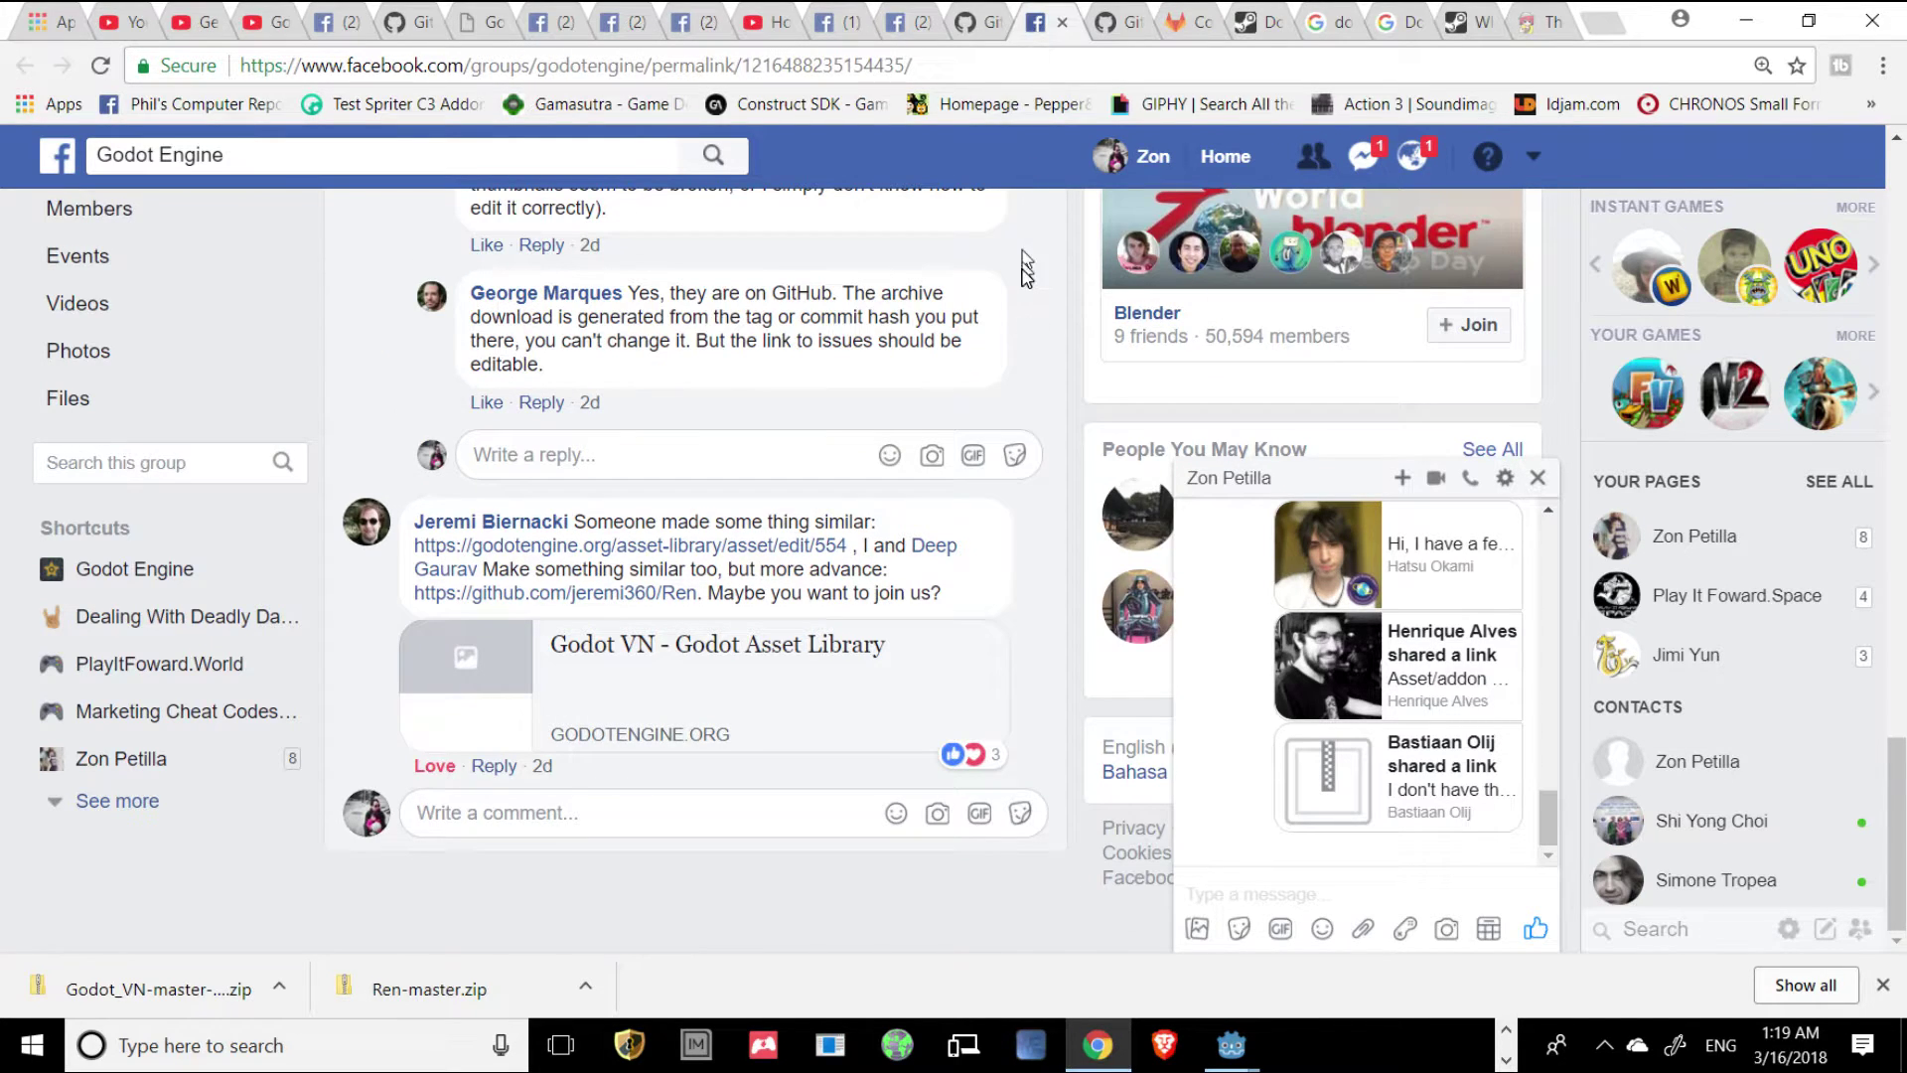
click(1112, 24)
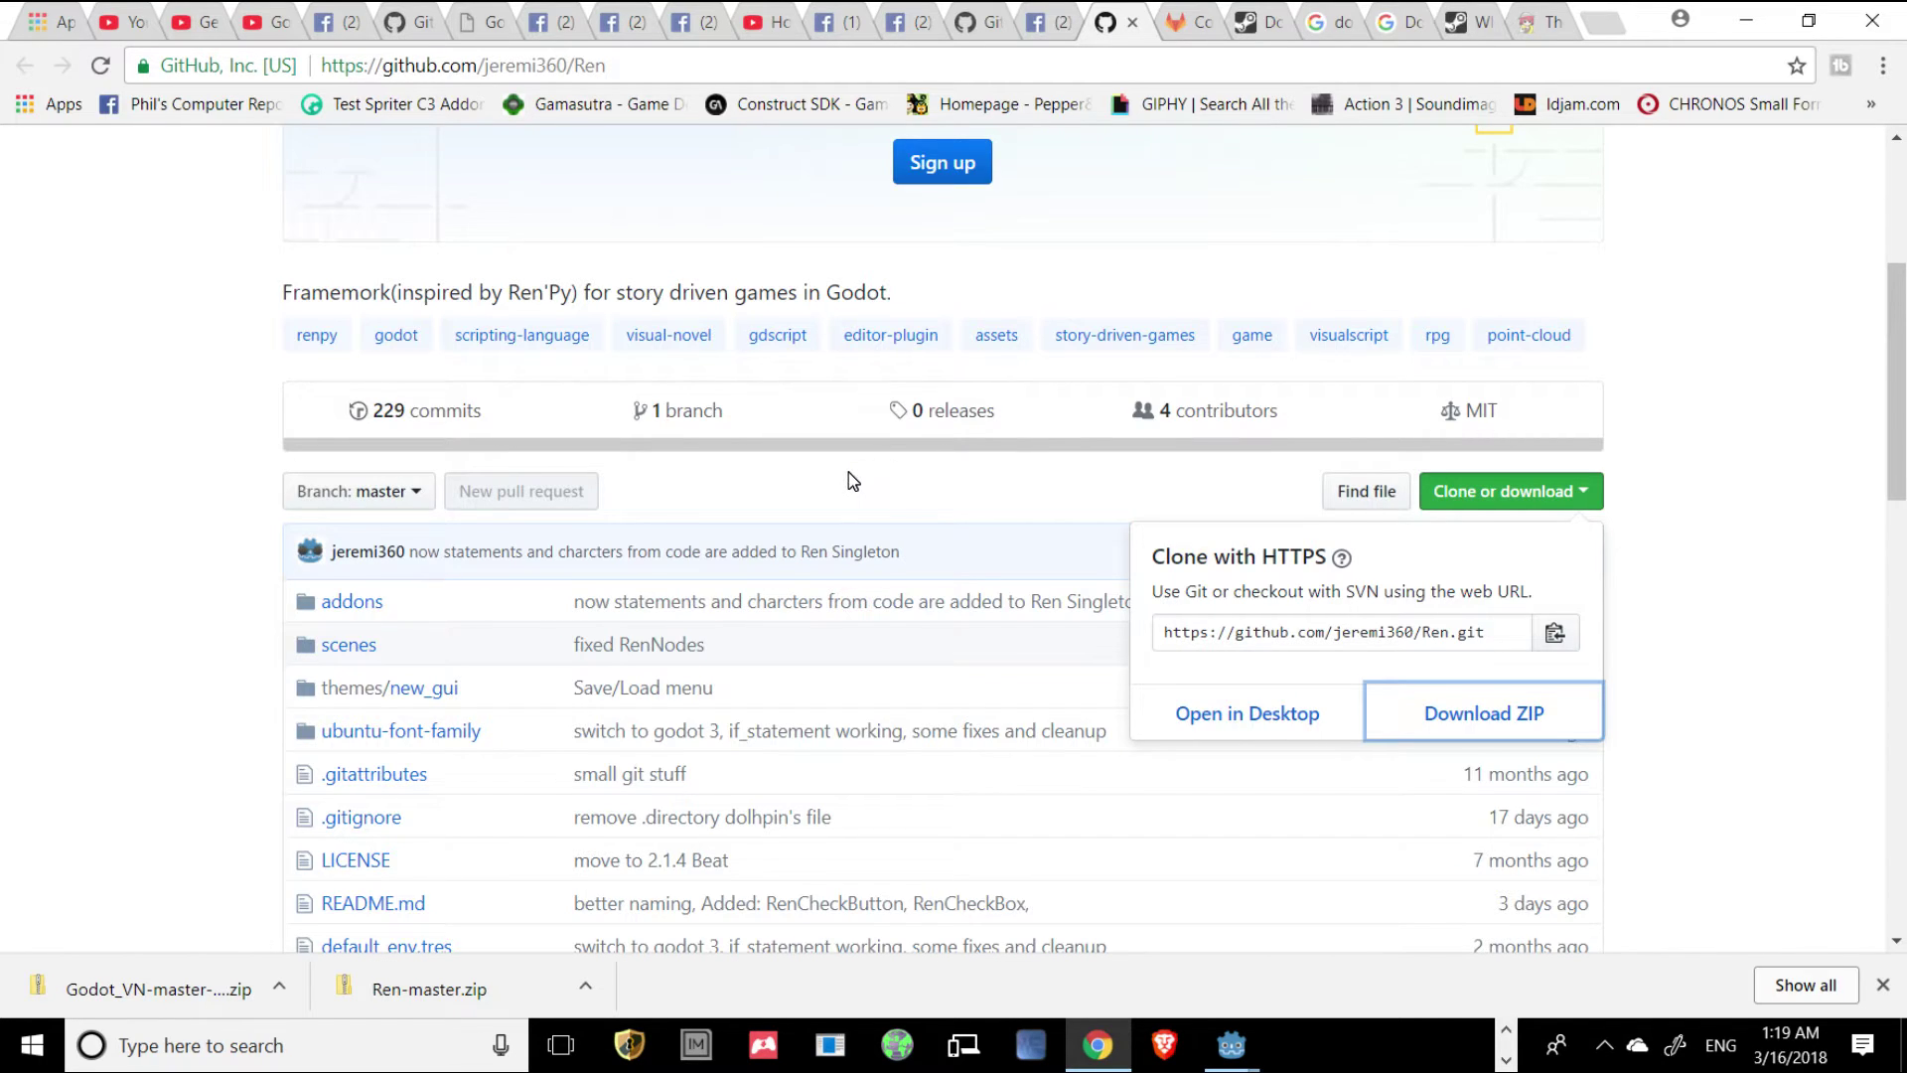
View the top of the jeremi360/Ren repository page with its 229 commits and MIT license.
scroll(850, 476, up, 4)
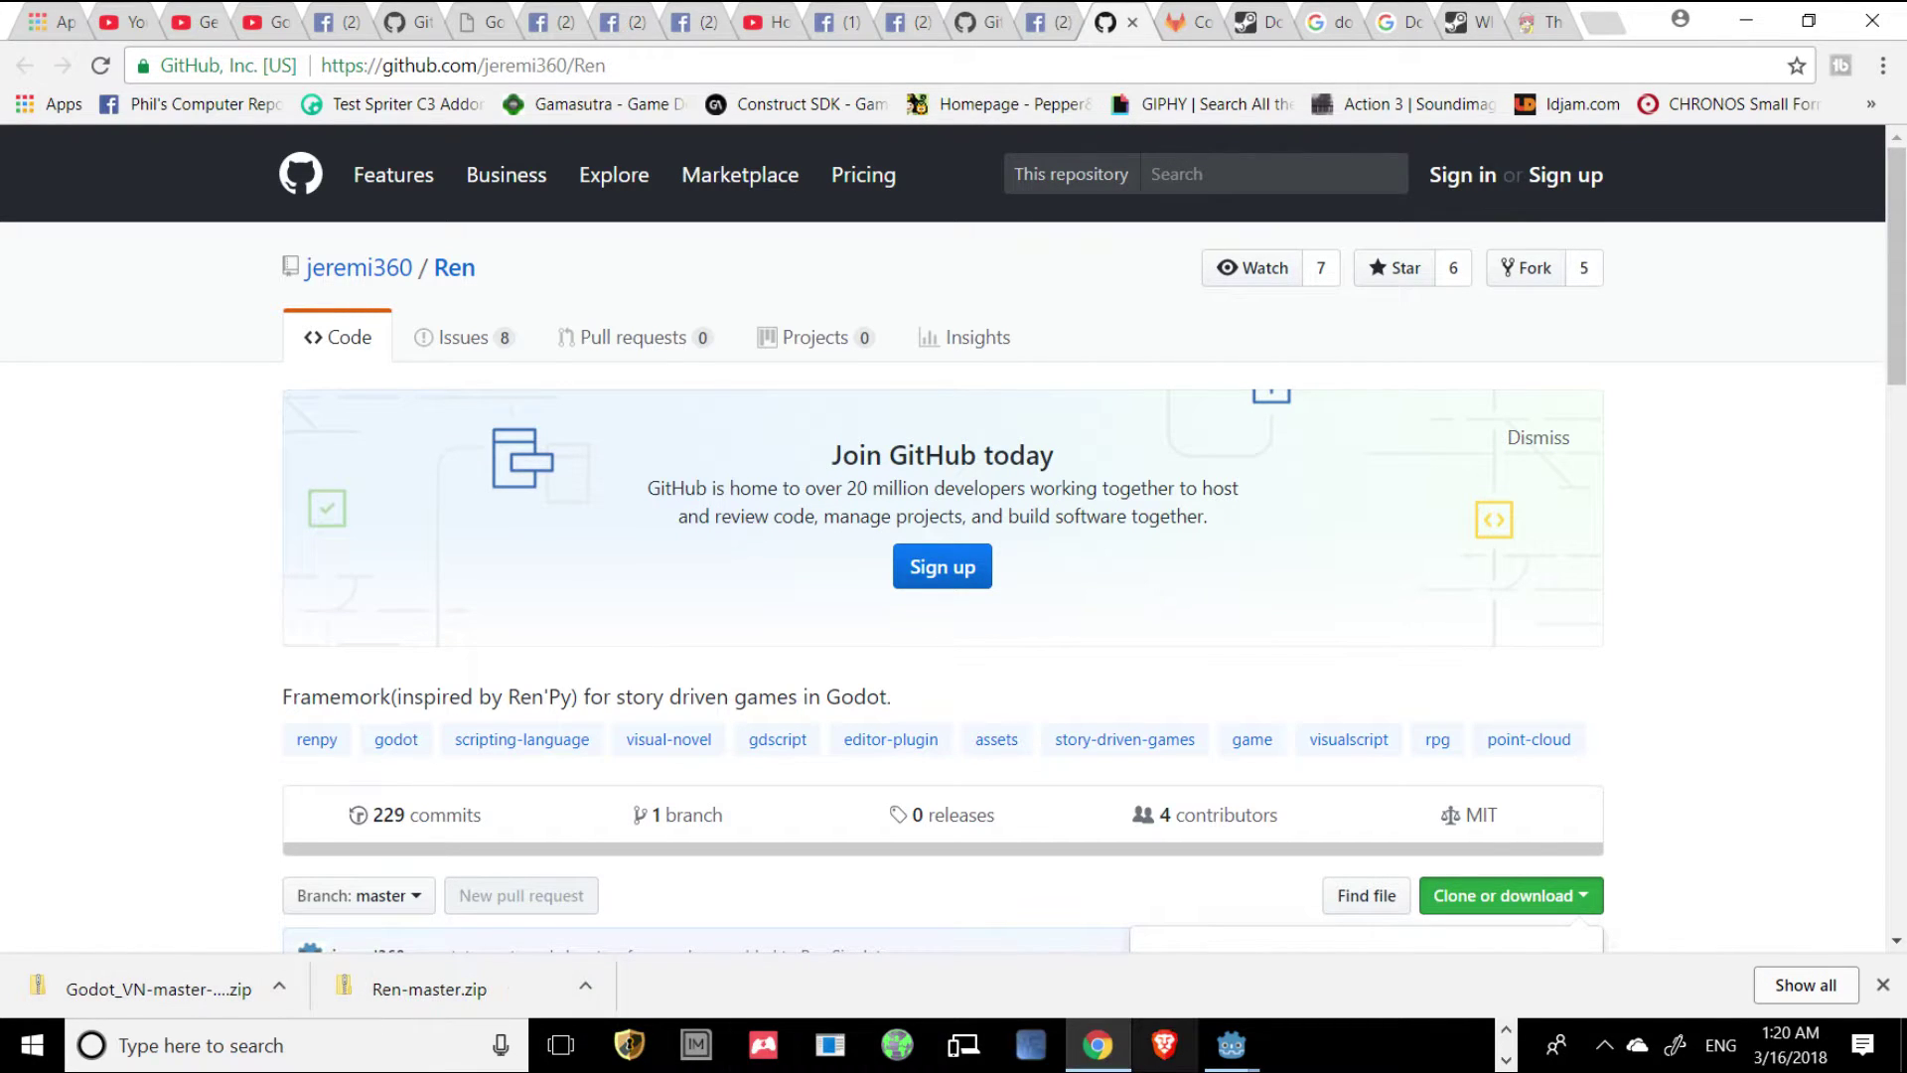
click(1230, 1045)
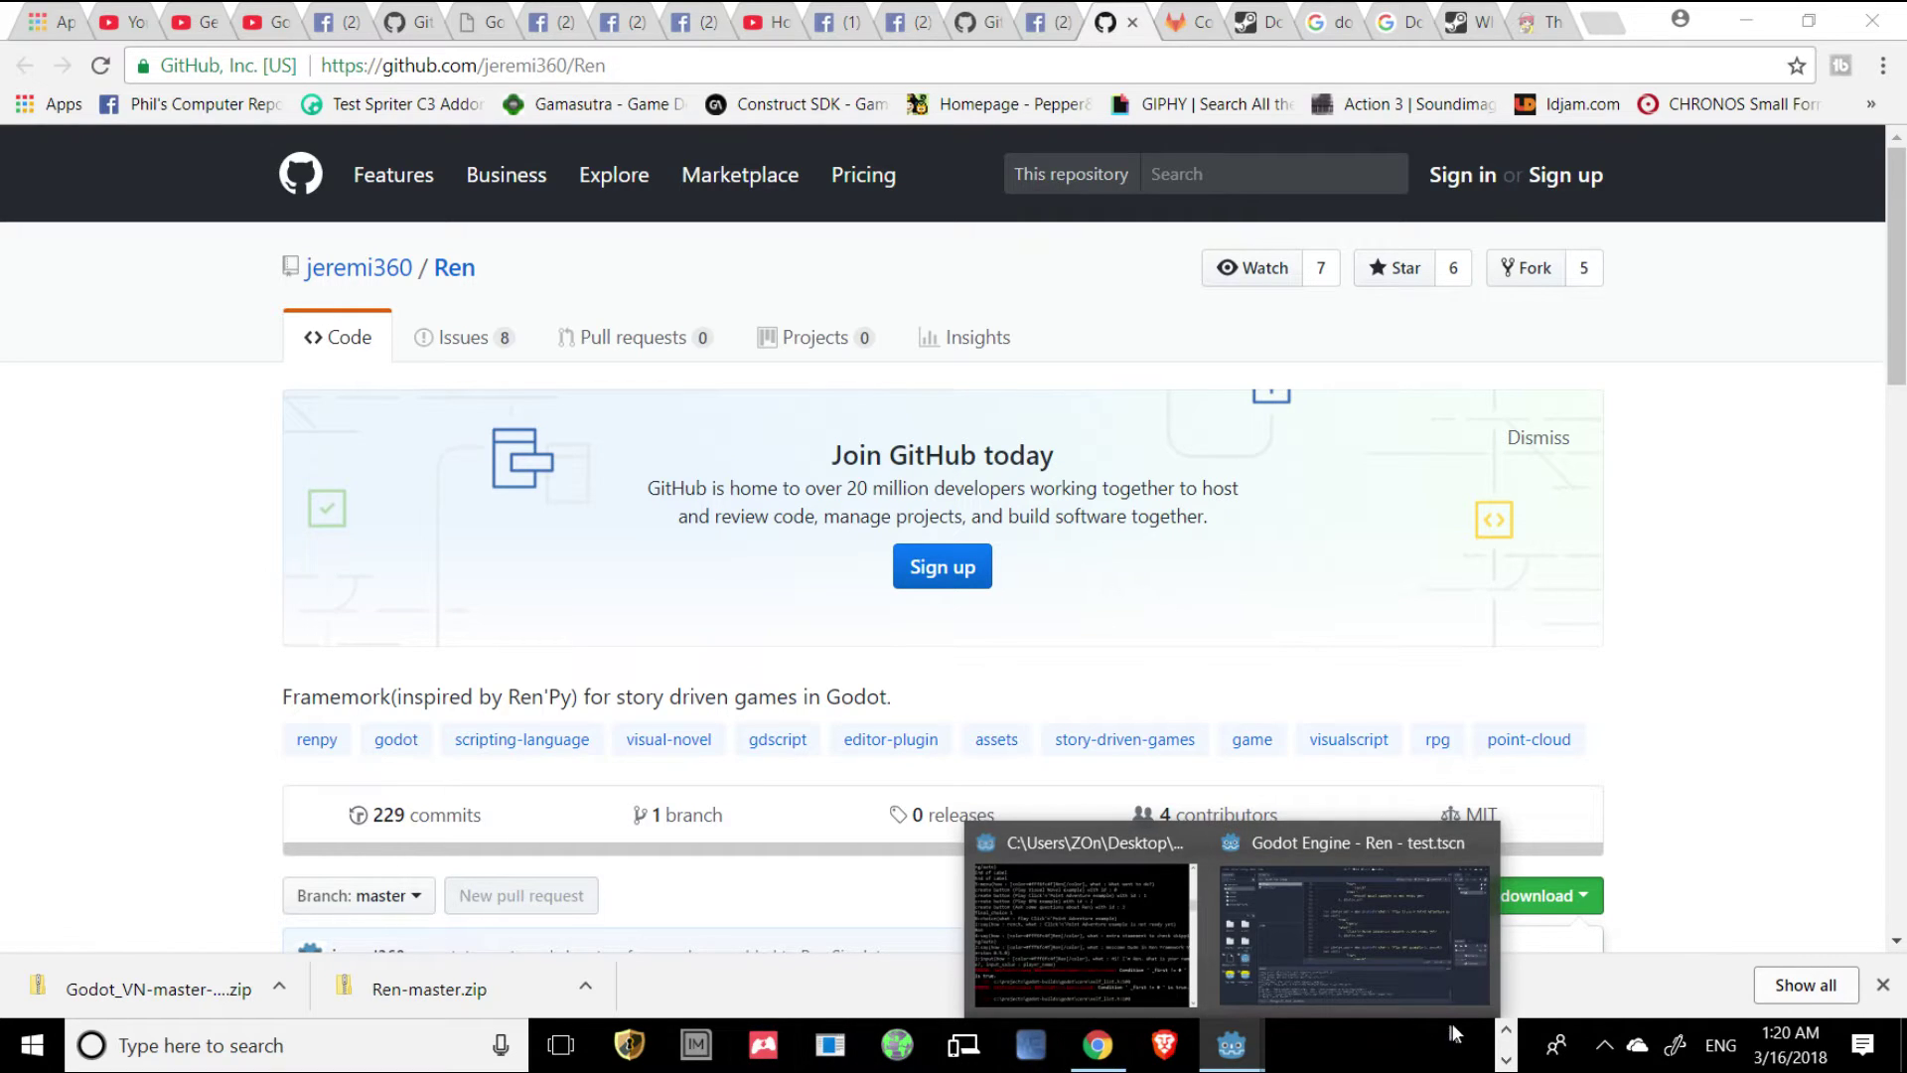
click(1505, 1031)
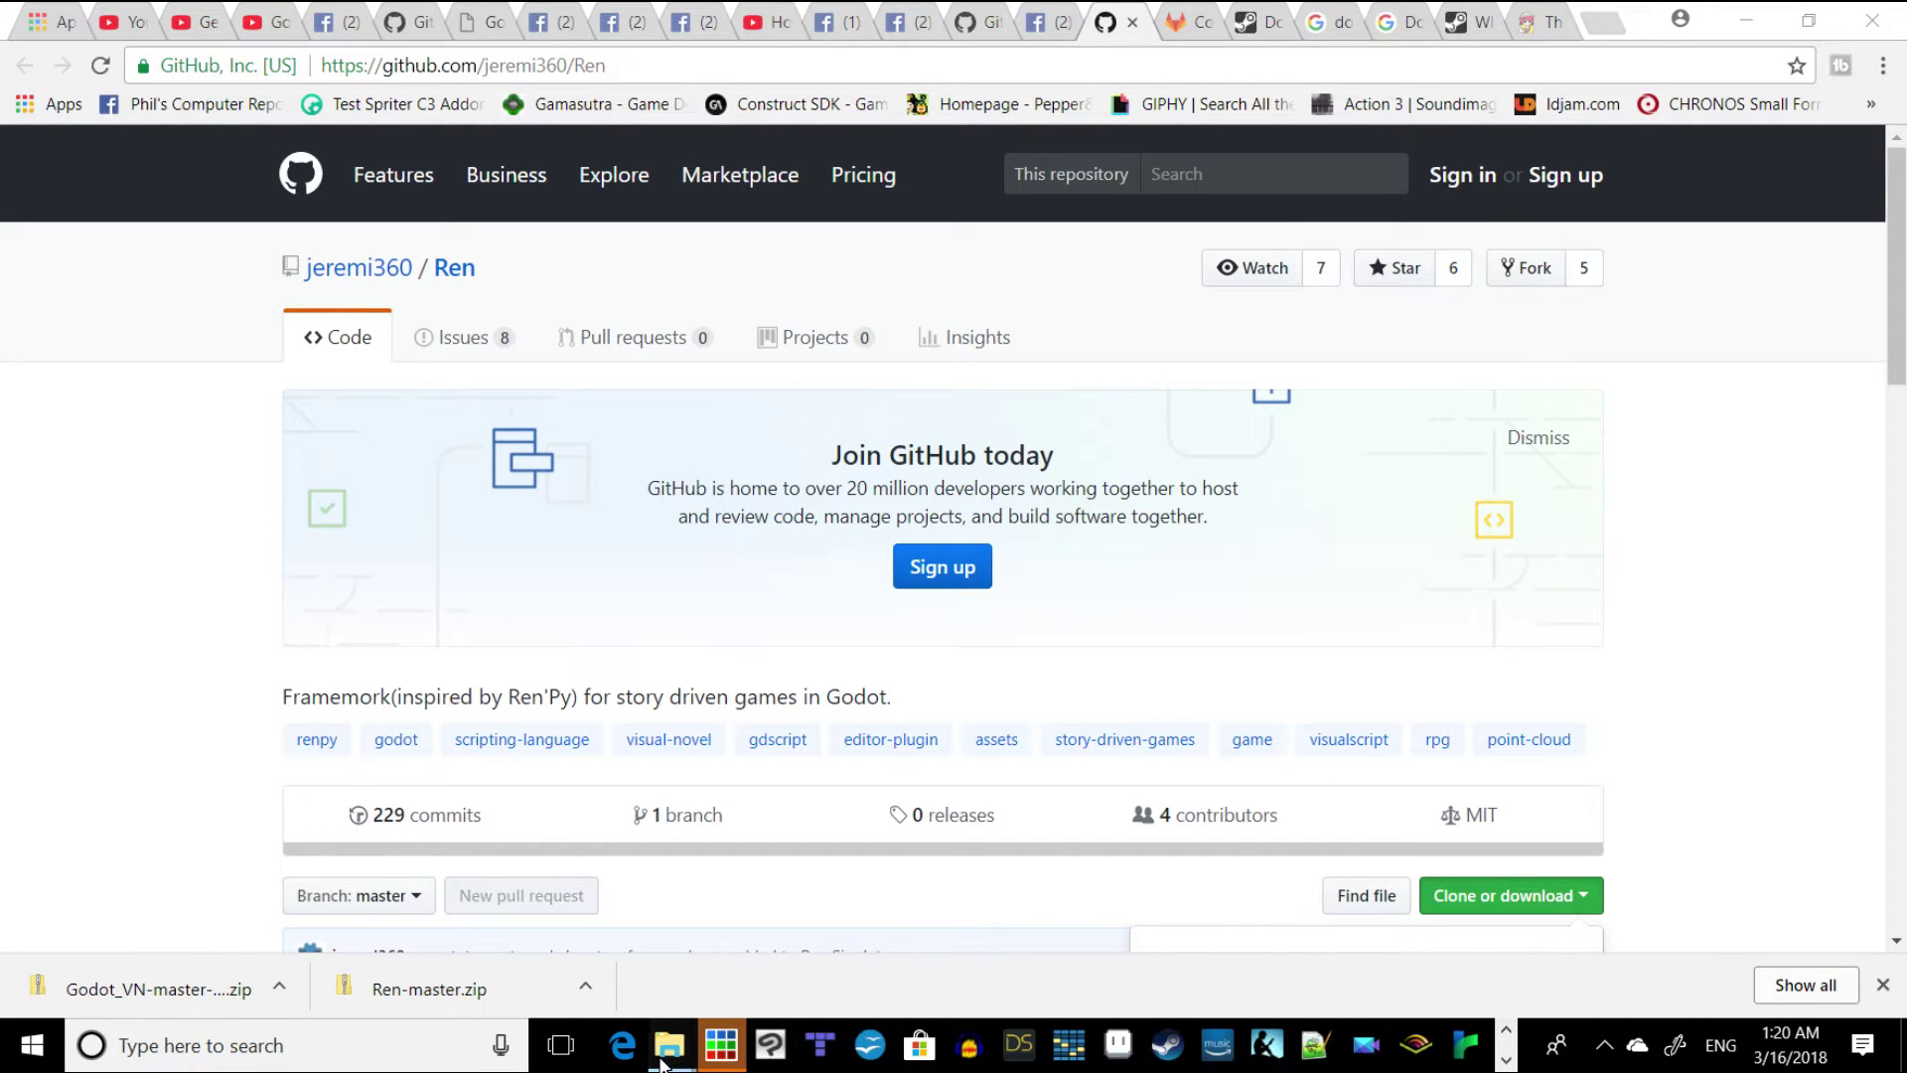
From the Godot3 folder, open Godot_VN-master and launch its project.godot in Godot.
mouse_move(671, 1045)
click(573, 997)
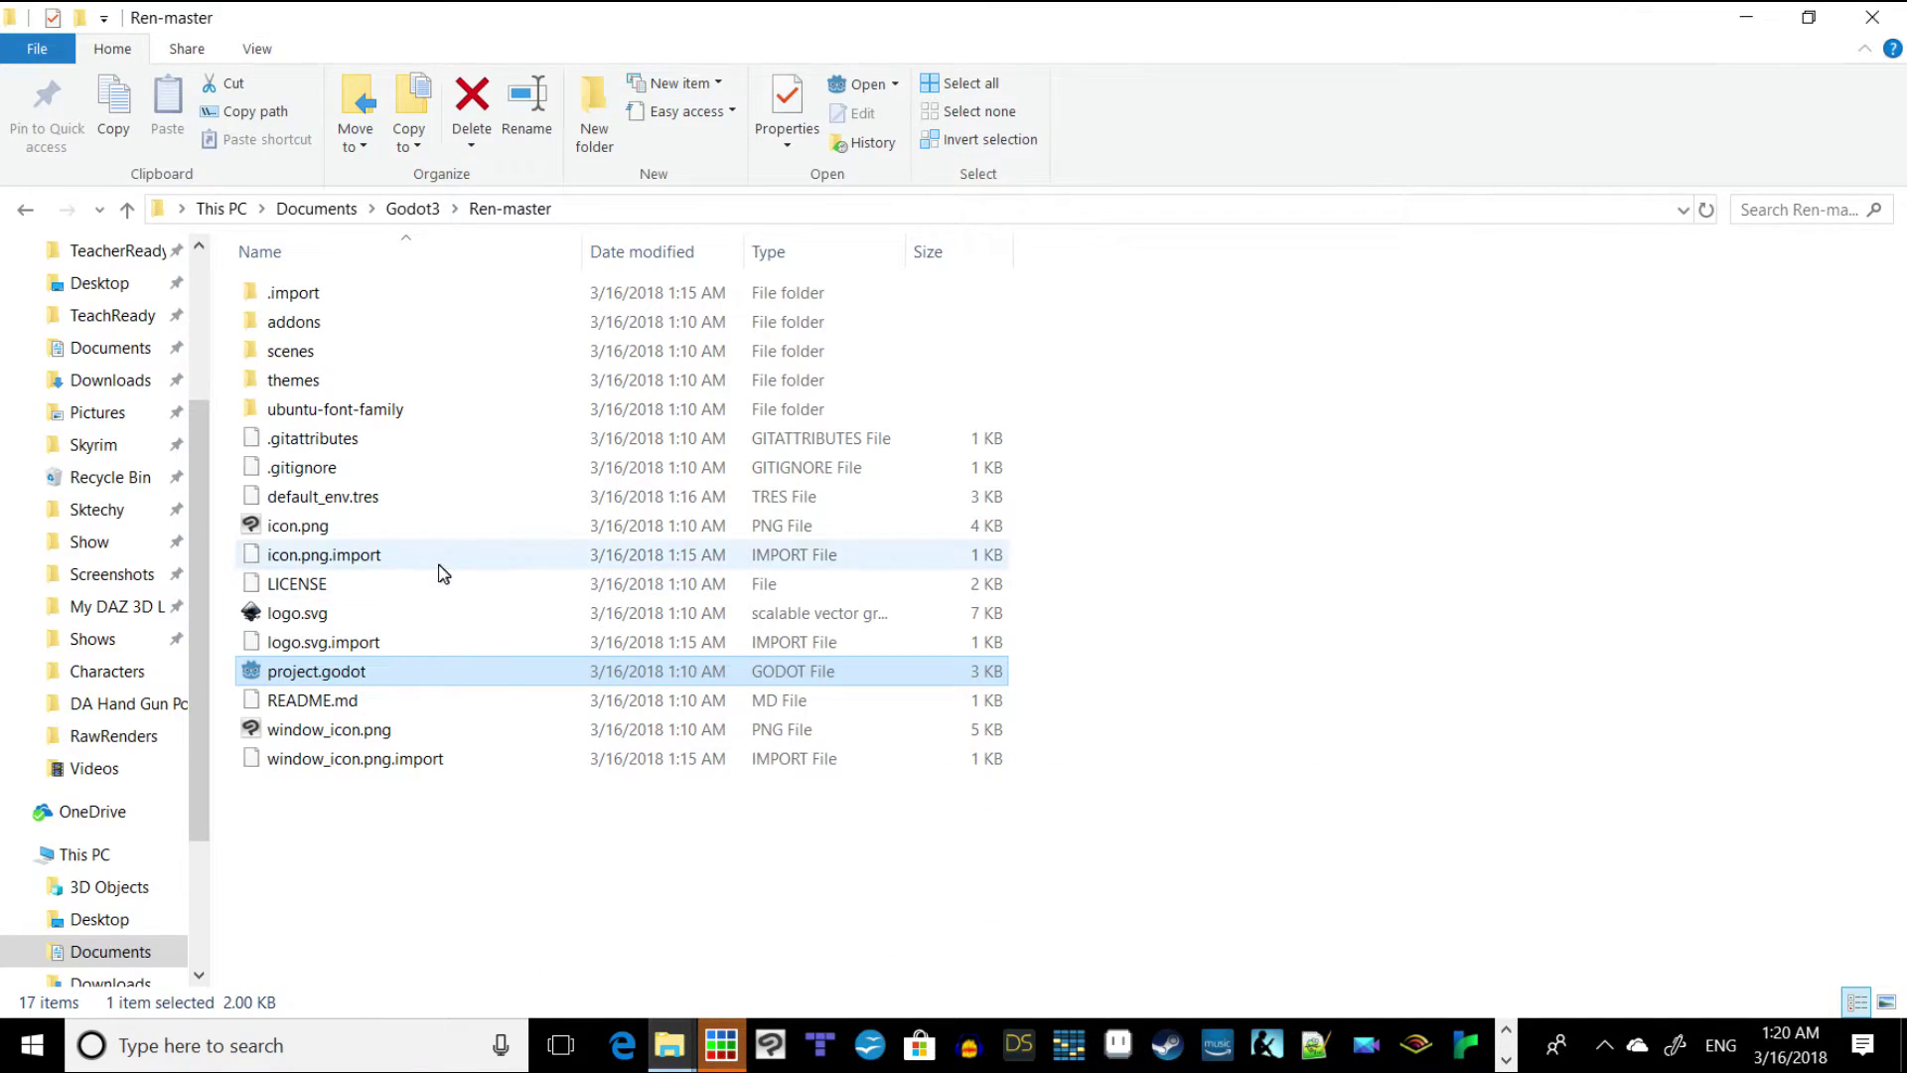
click(26, 209)
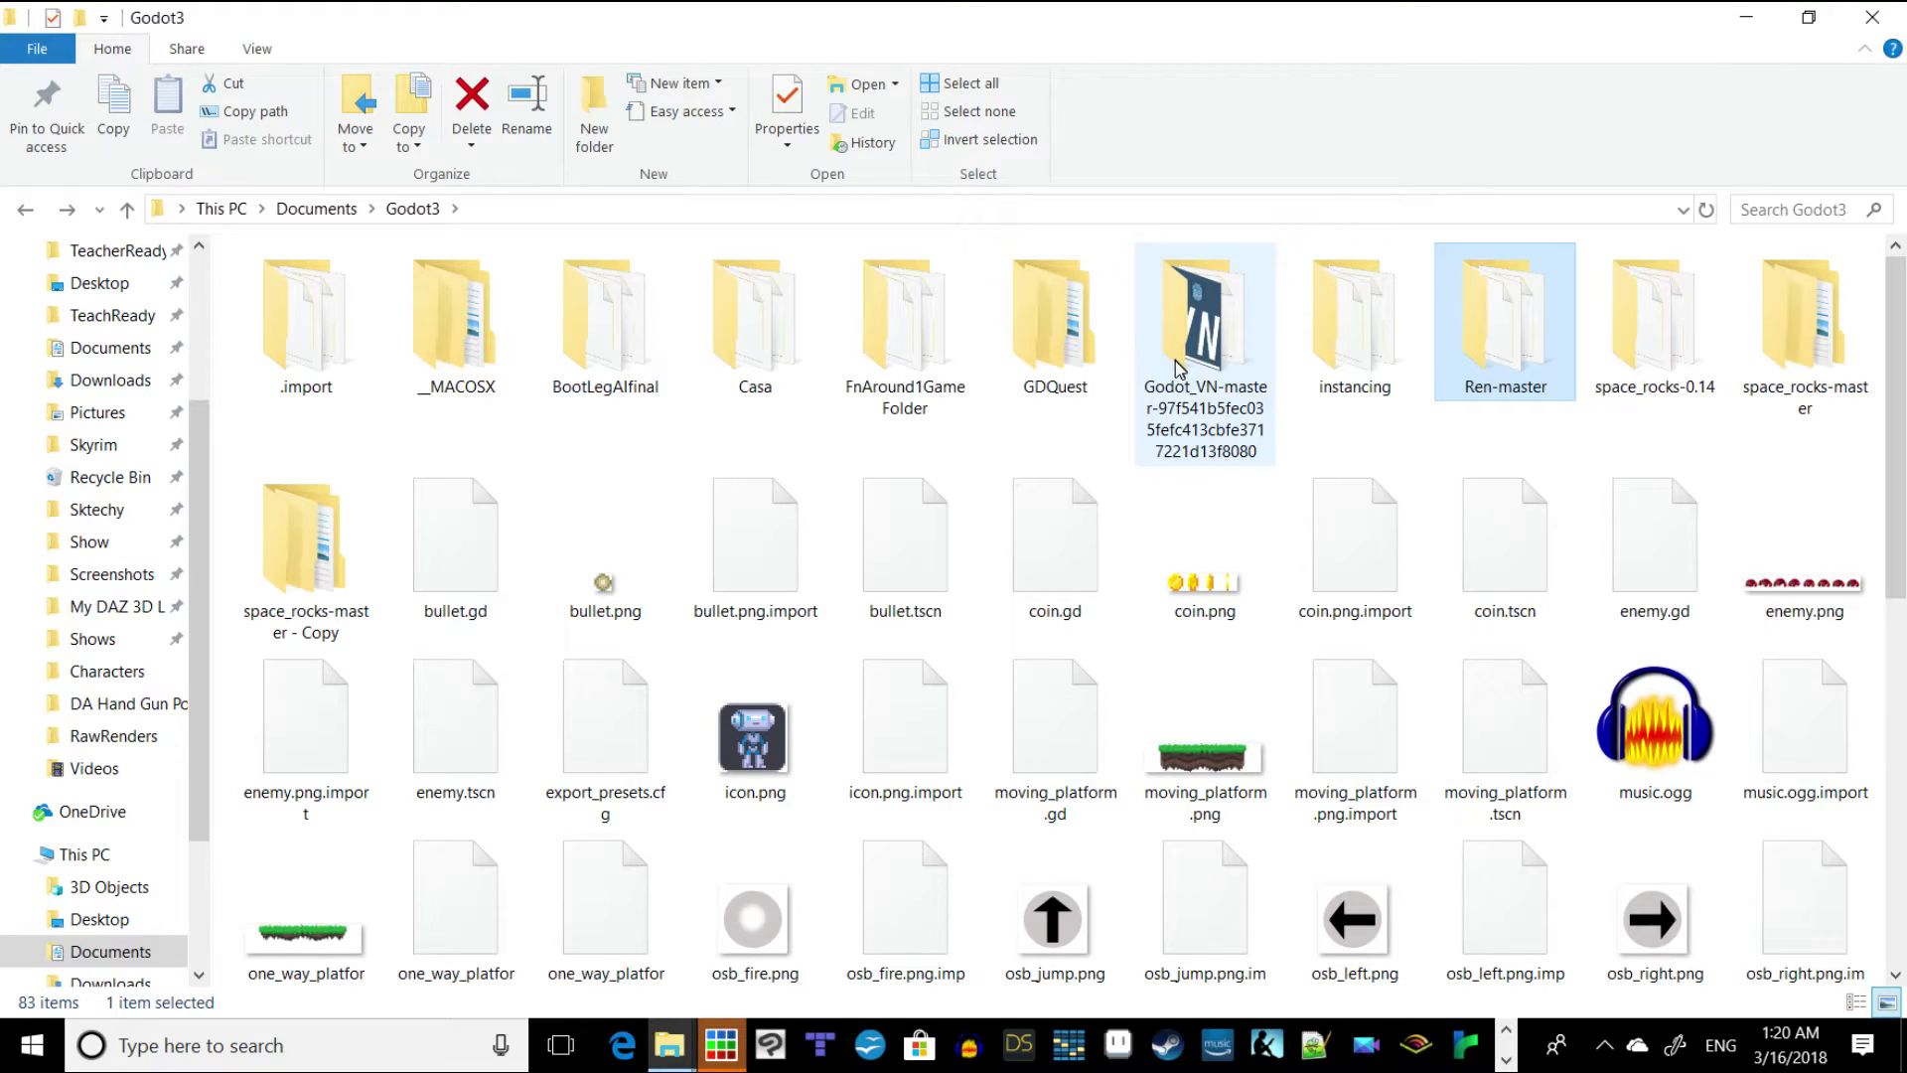
mouse_move(1177, 368)
mouse_move(1236, 421)
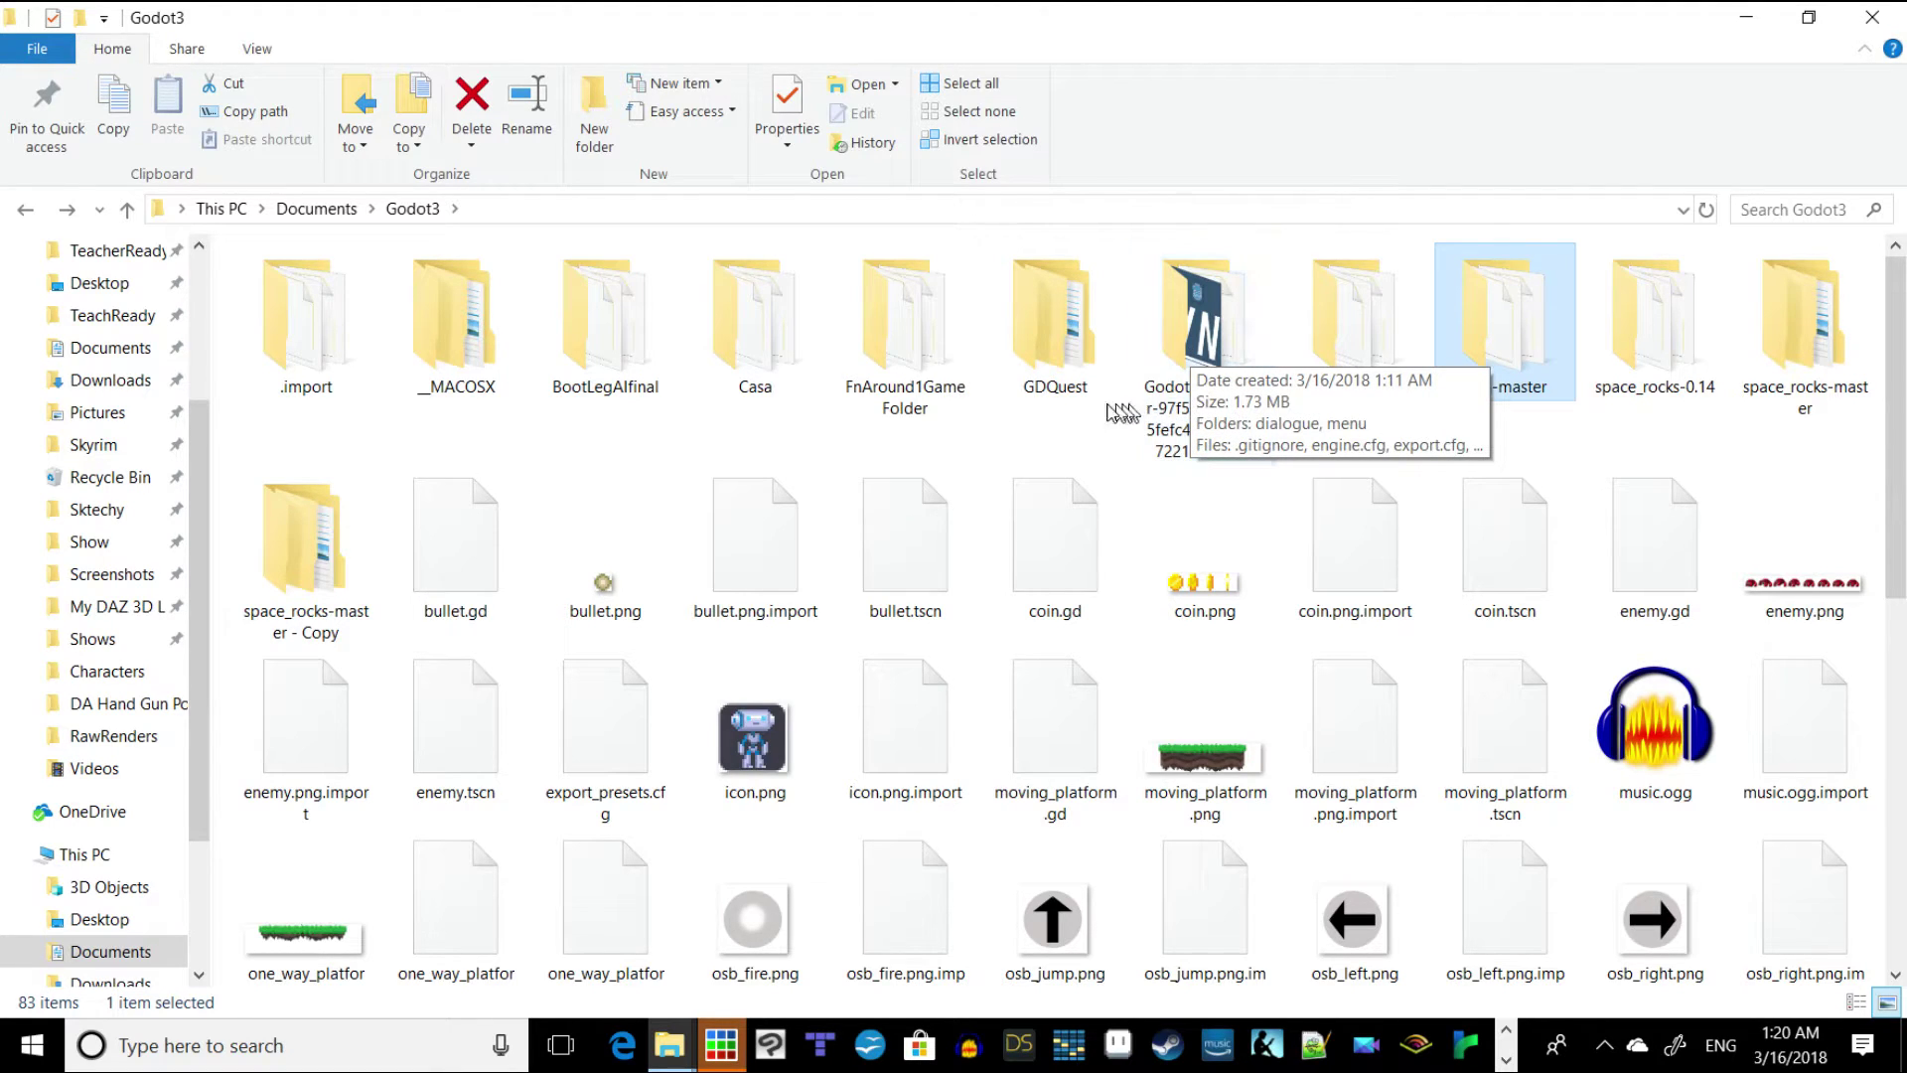
click(1173, 349)
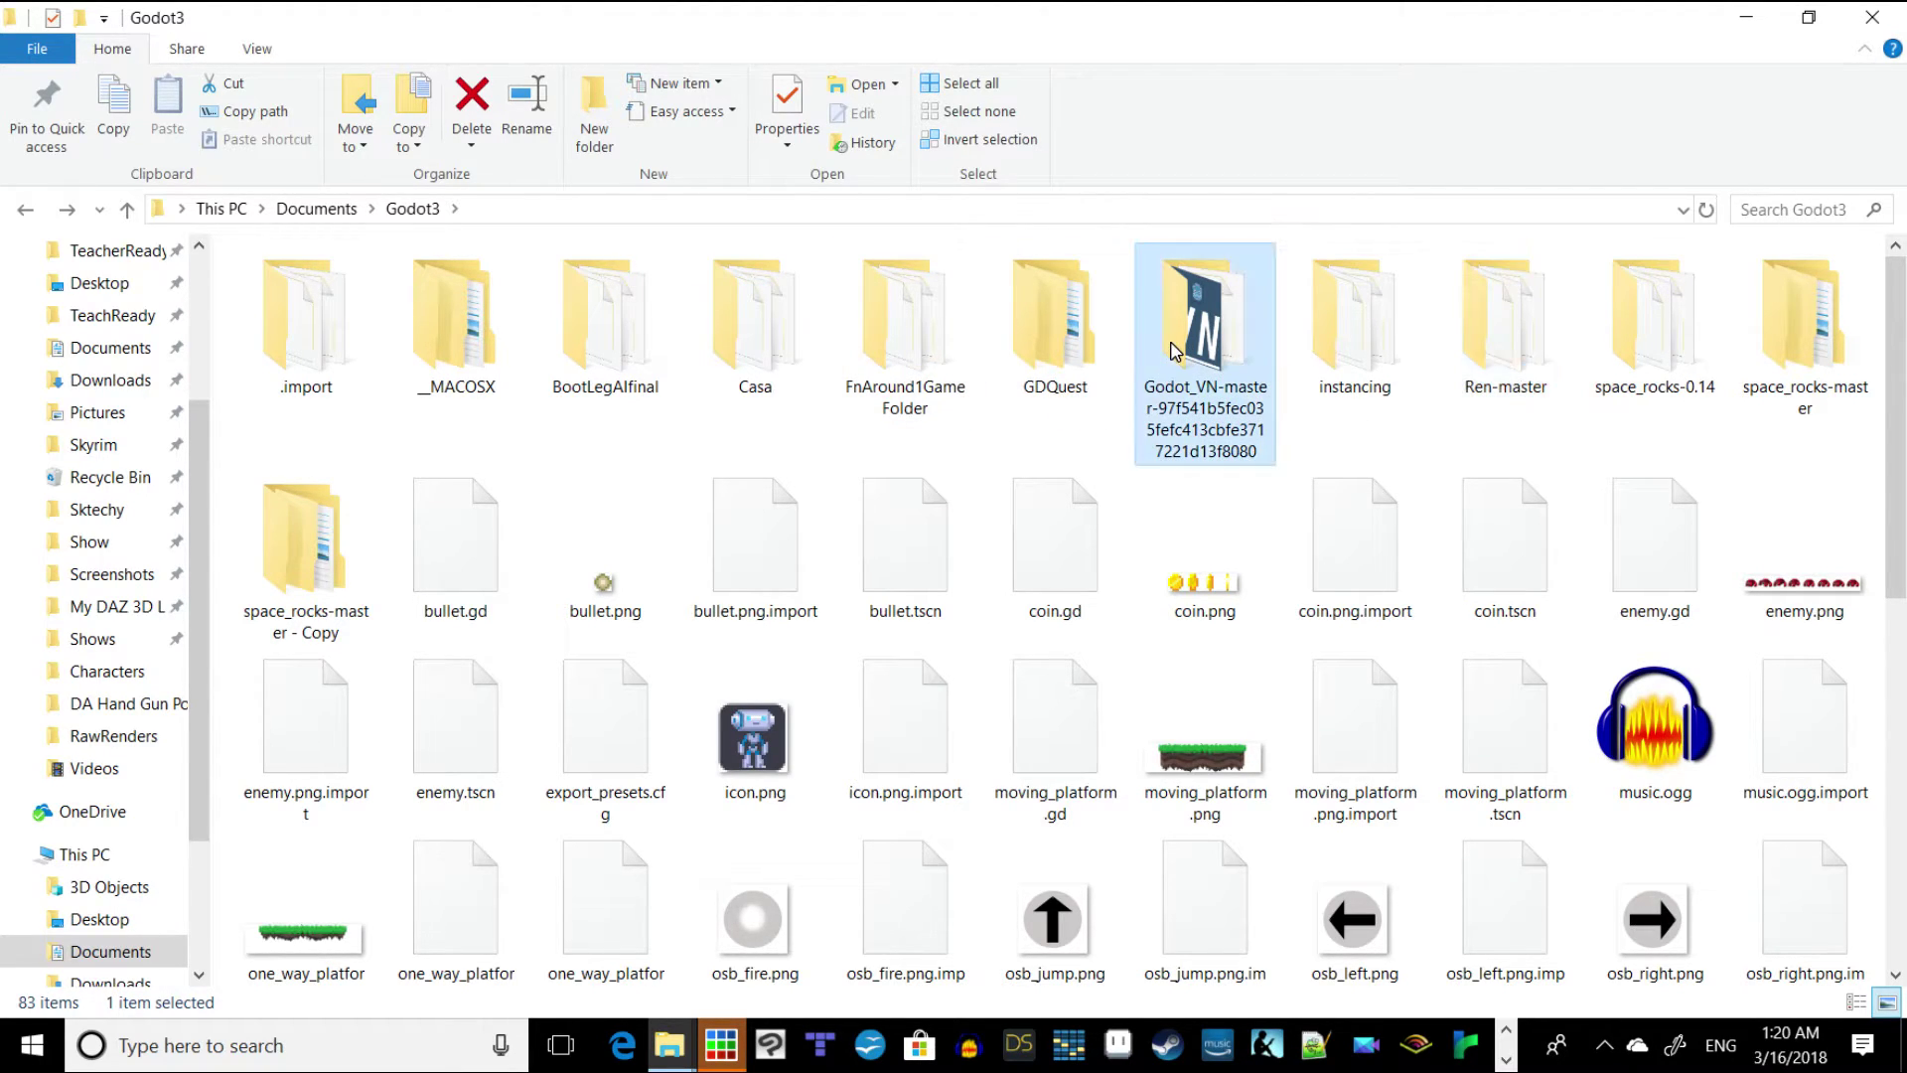
double_click(1173, 350)
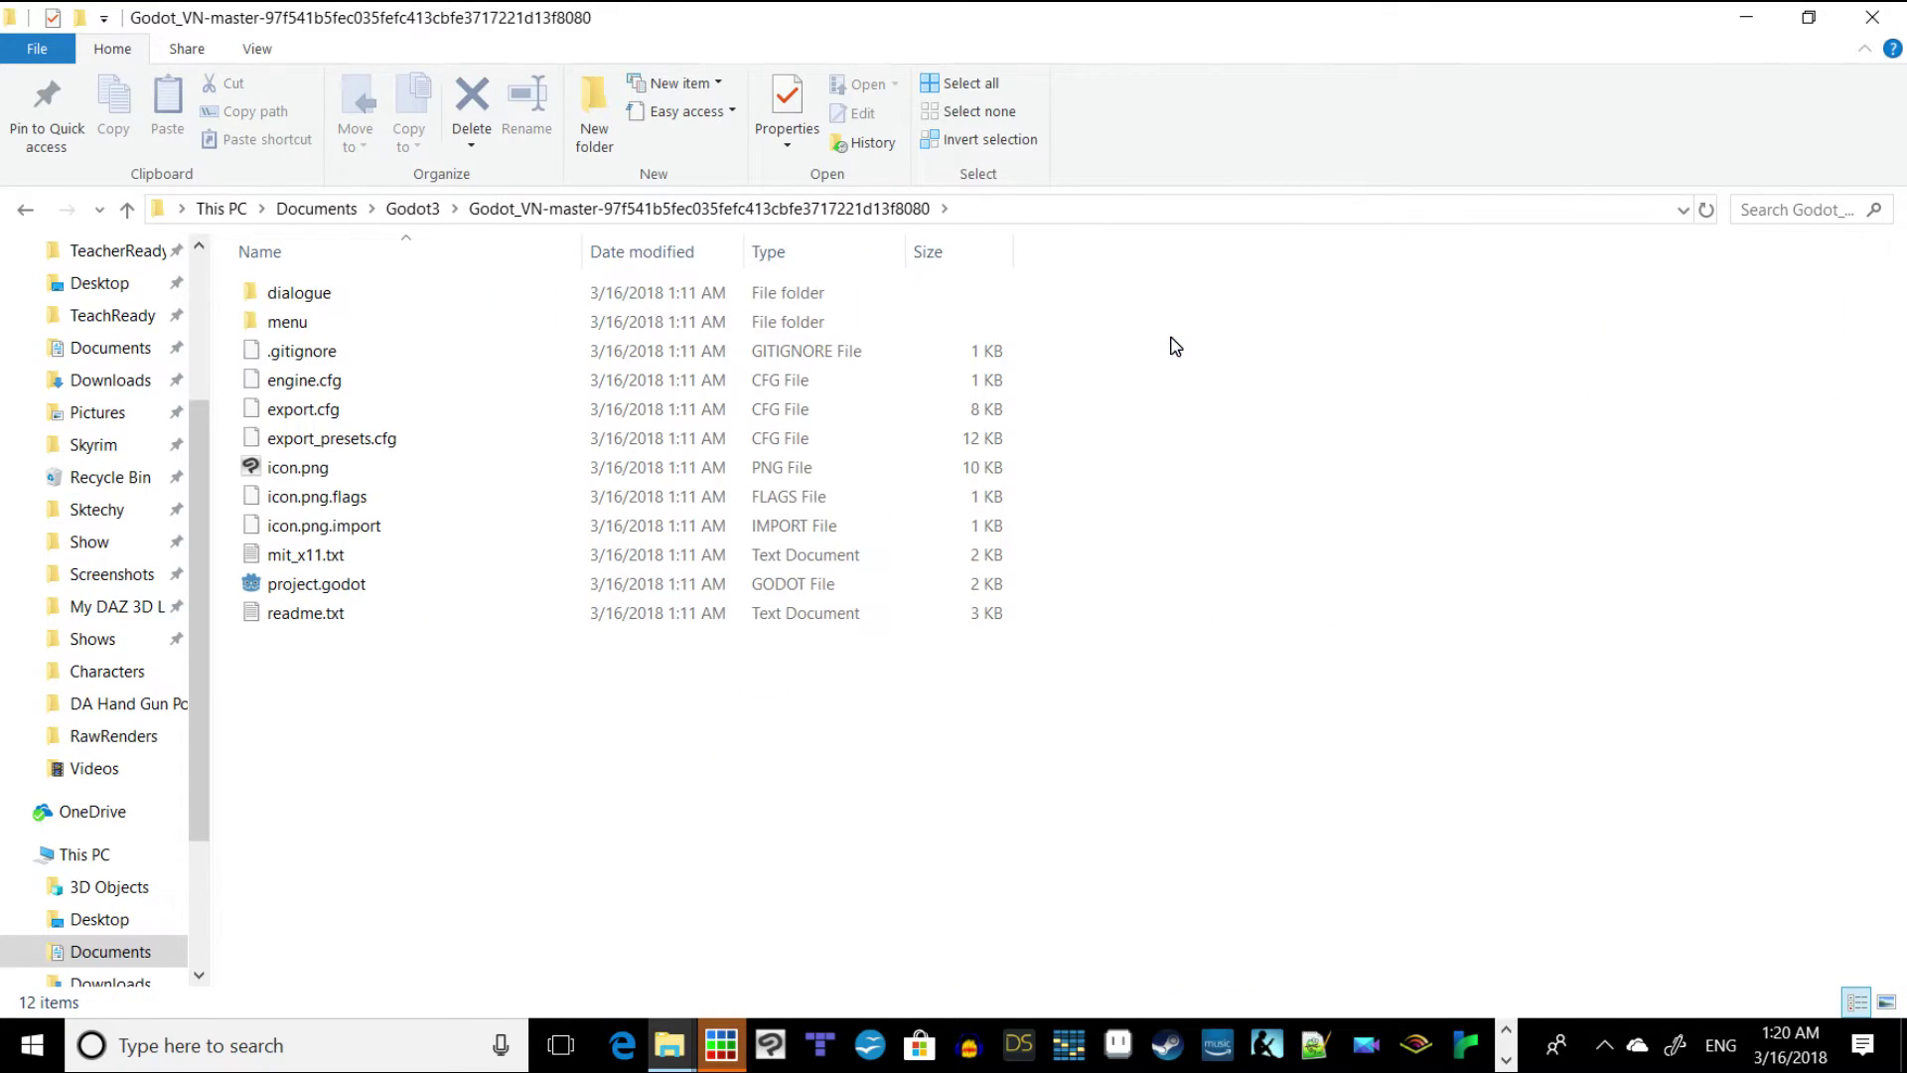
double_click(377, 583)
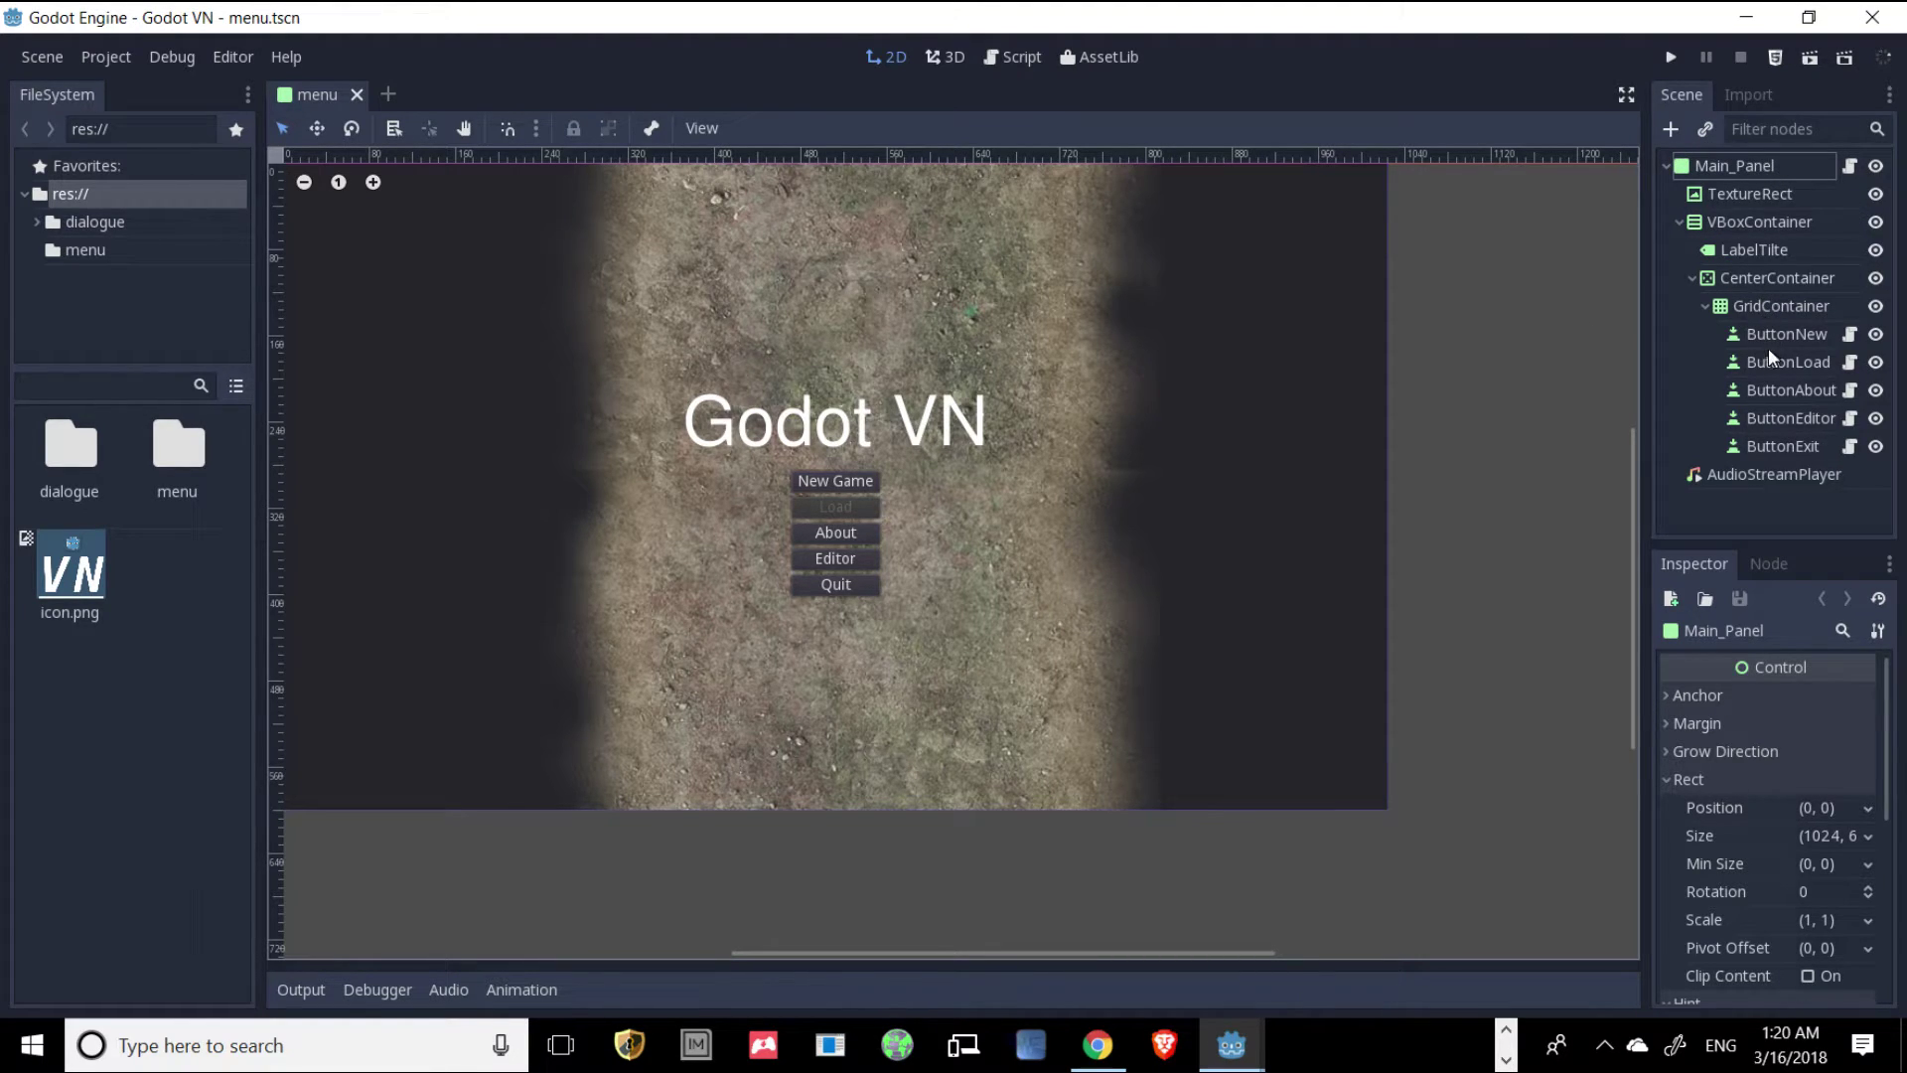
Review menu.gd and the ButtonNew and ButtonAbout scripts, inspecting the menu scene's nodes.
click(1845, 336)
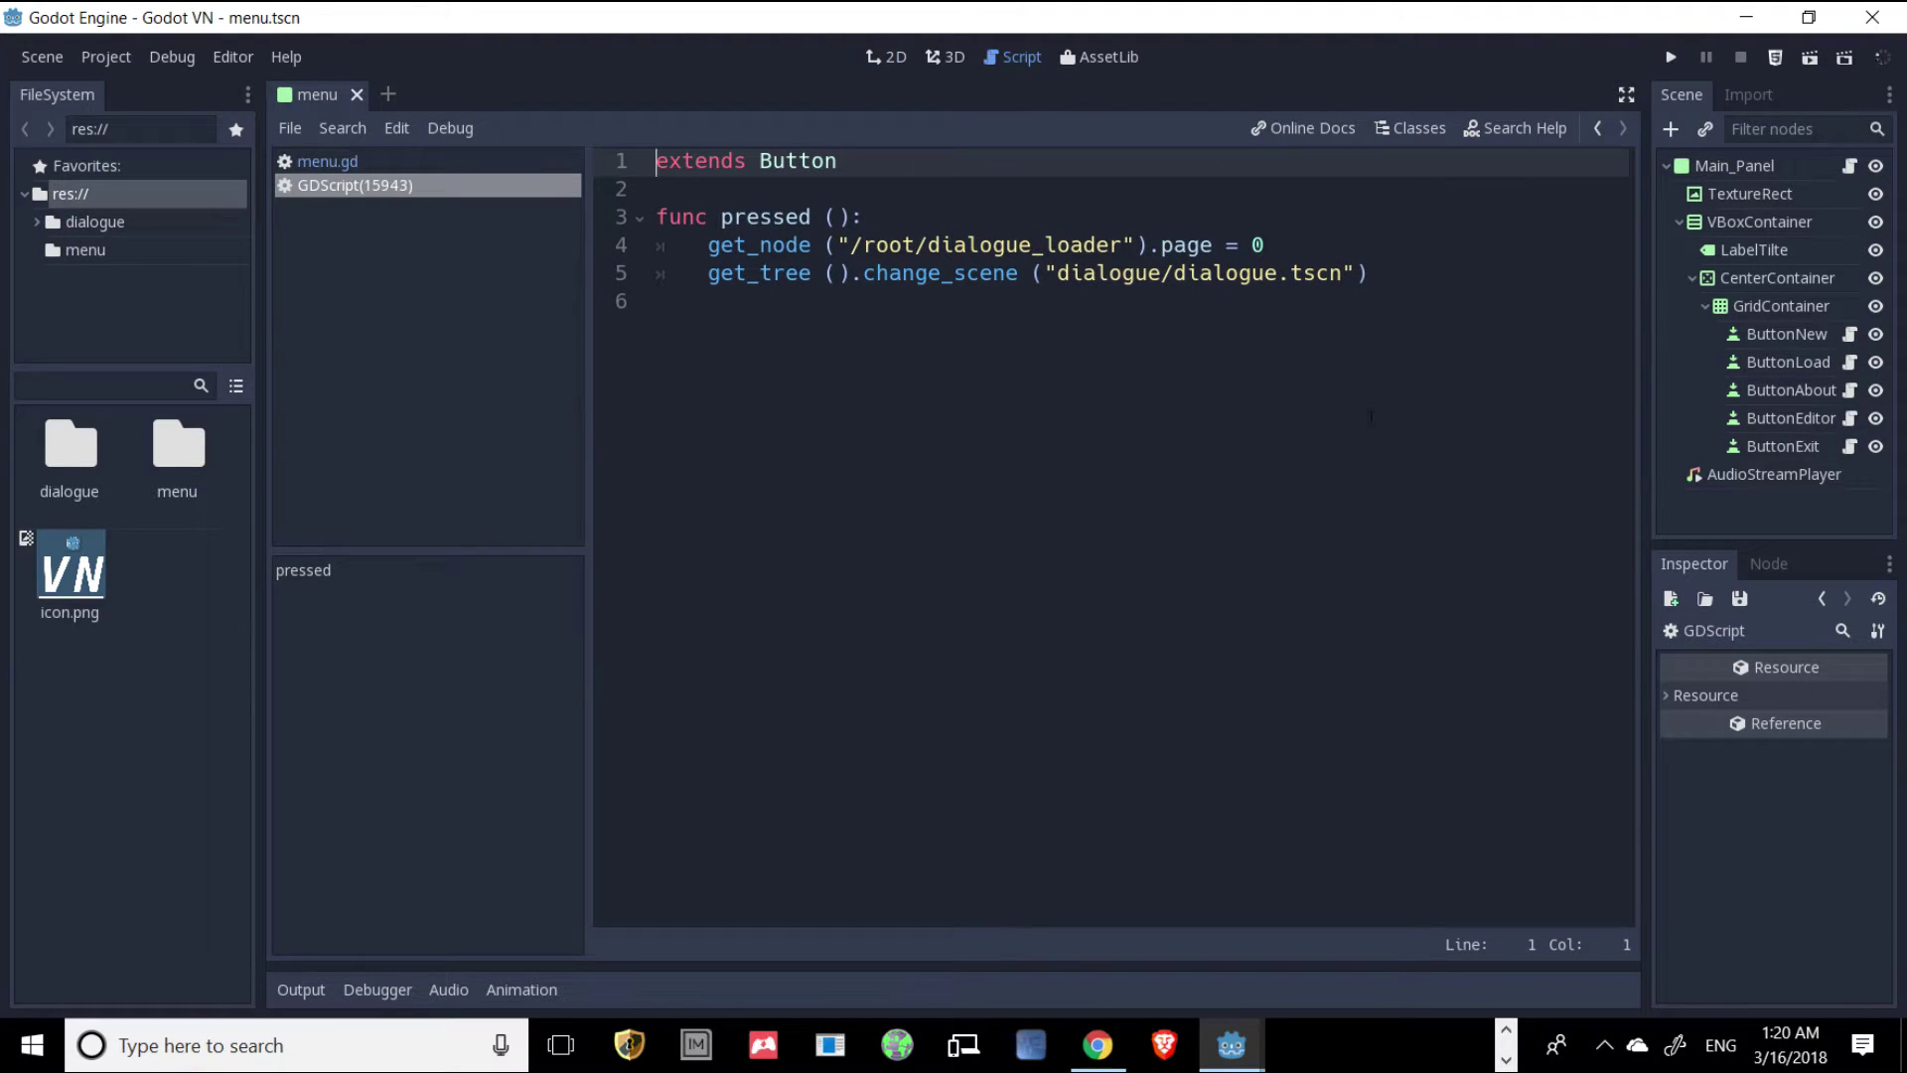
click(1848, 167)
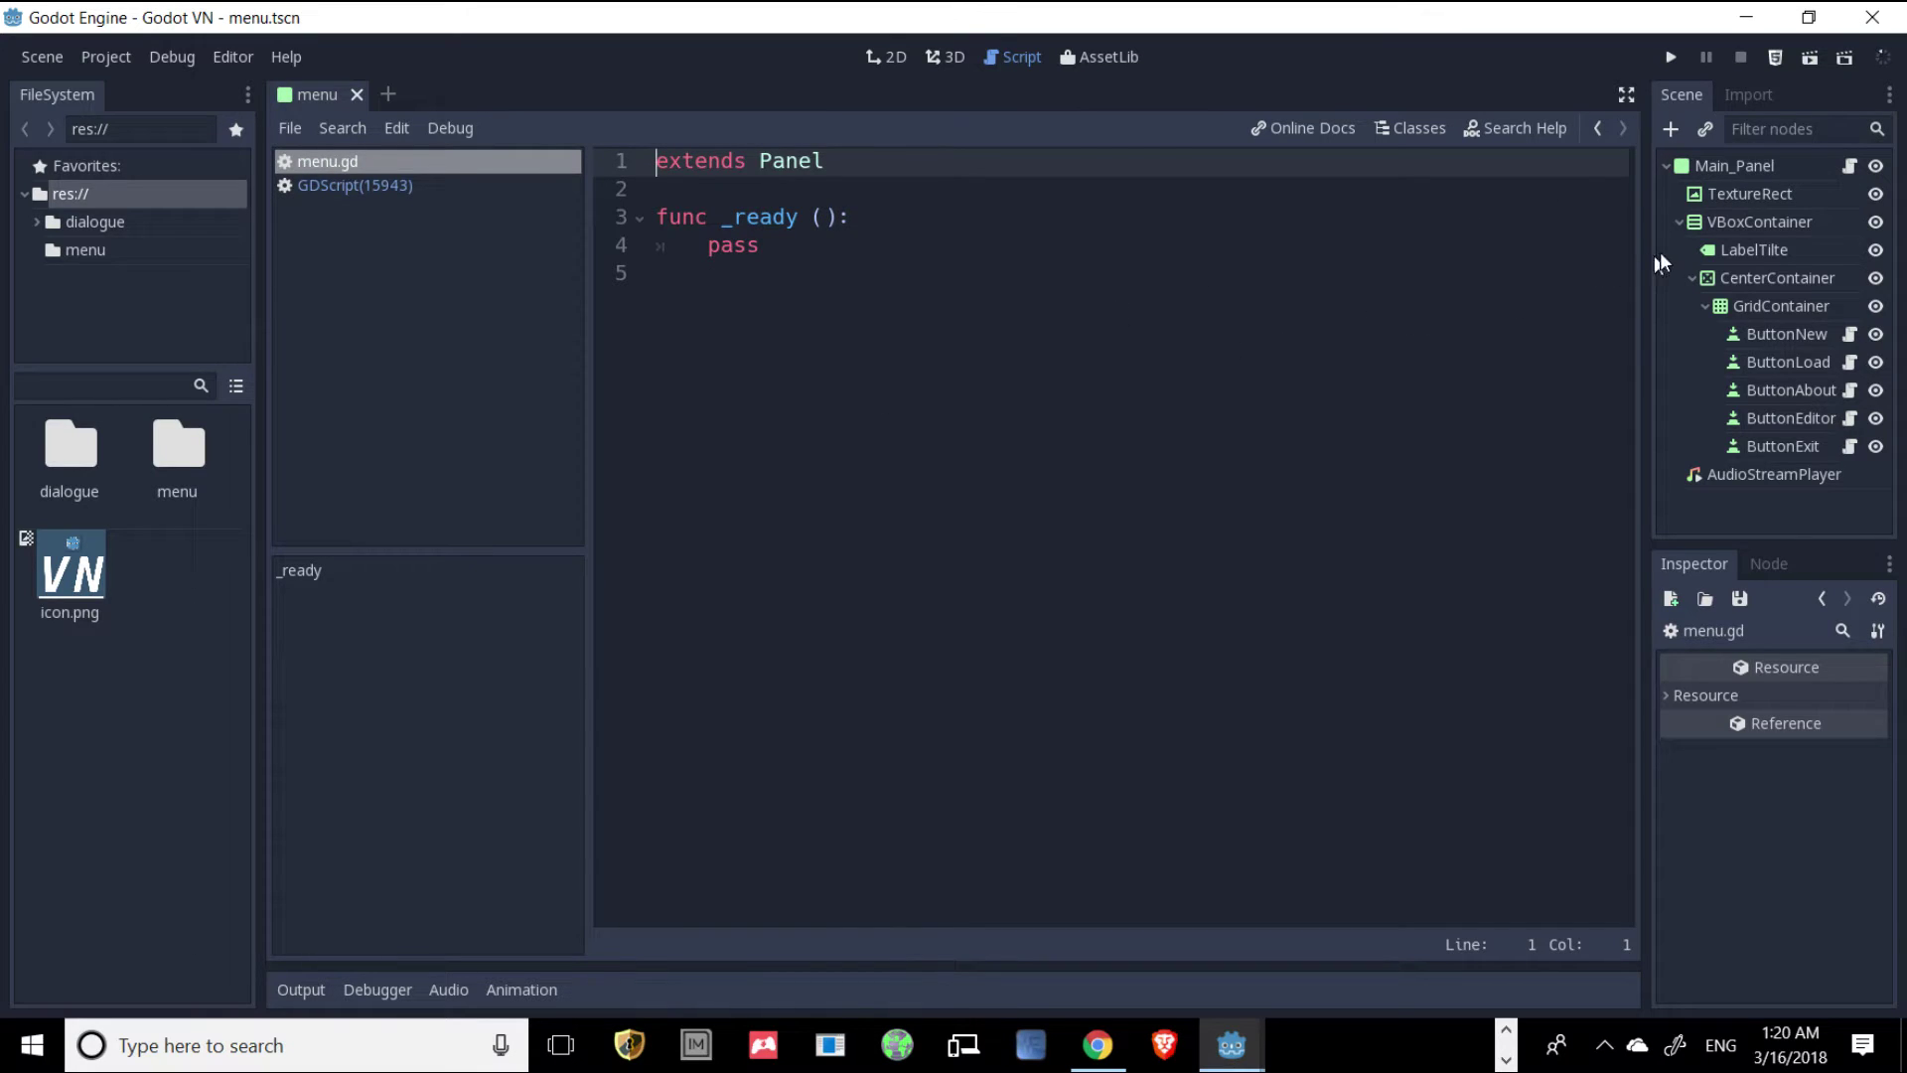
click(343, 186)
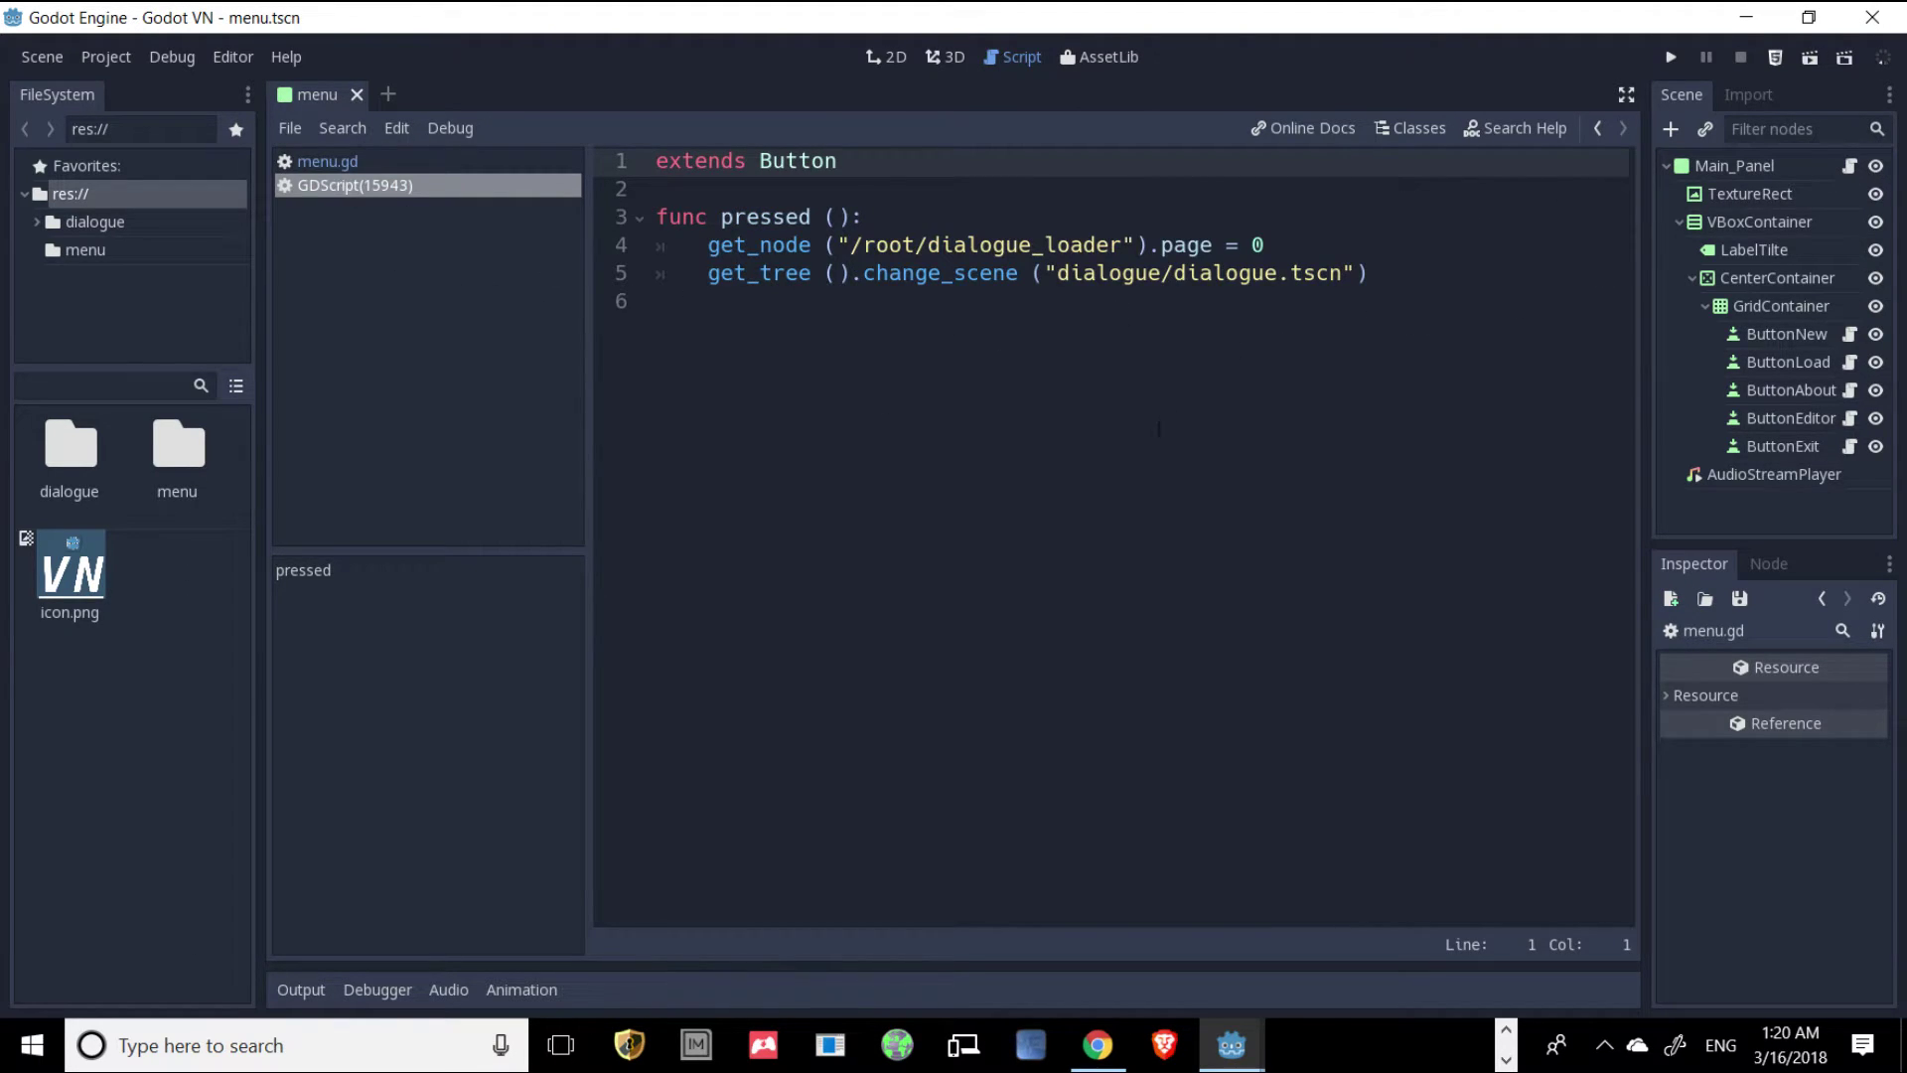
click(1809, 189)
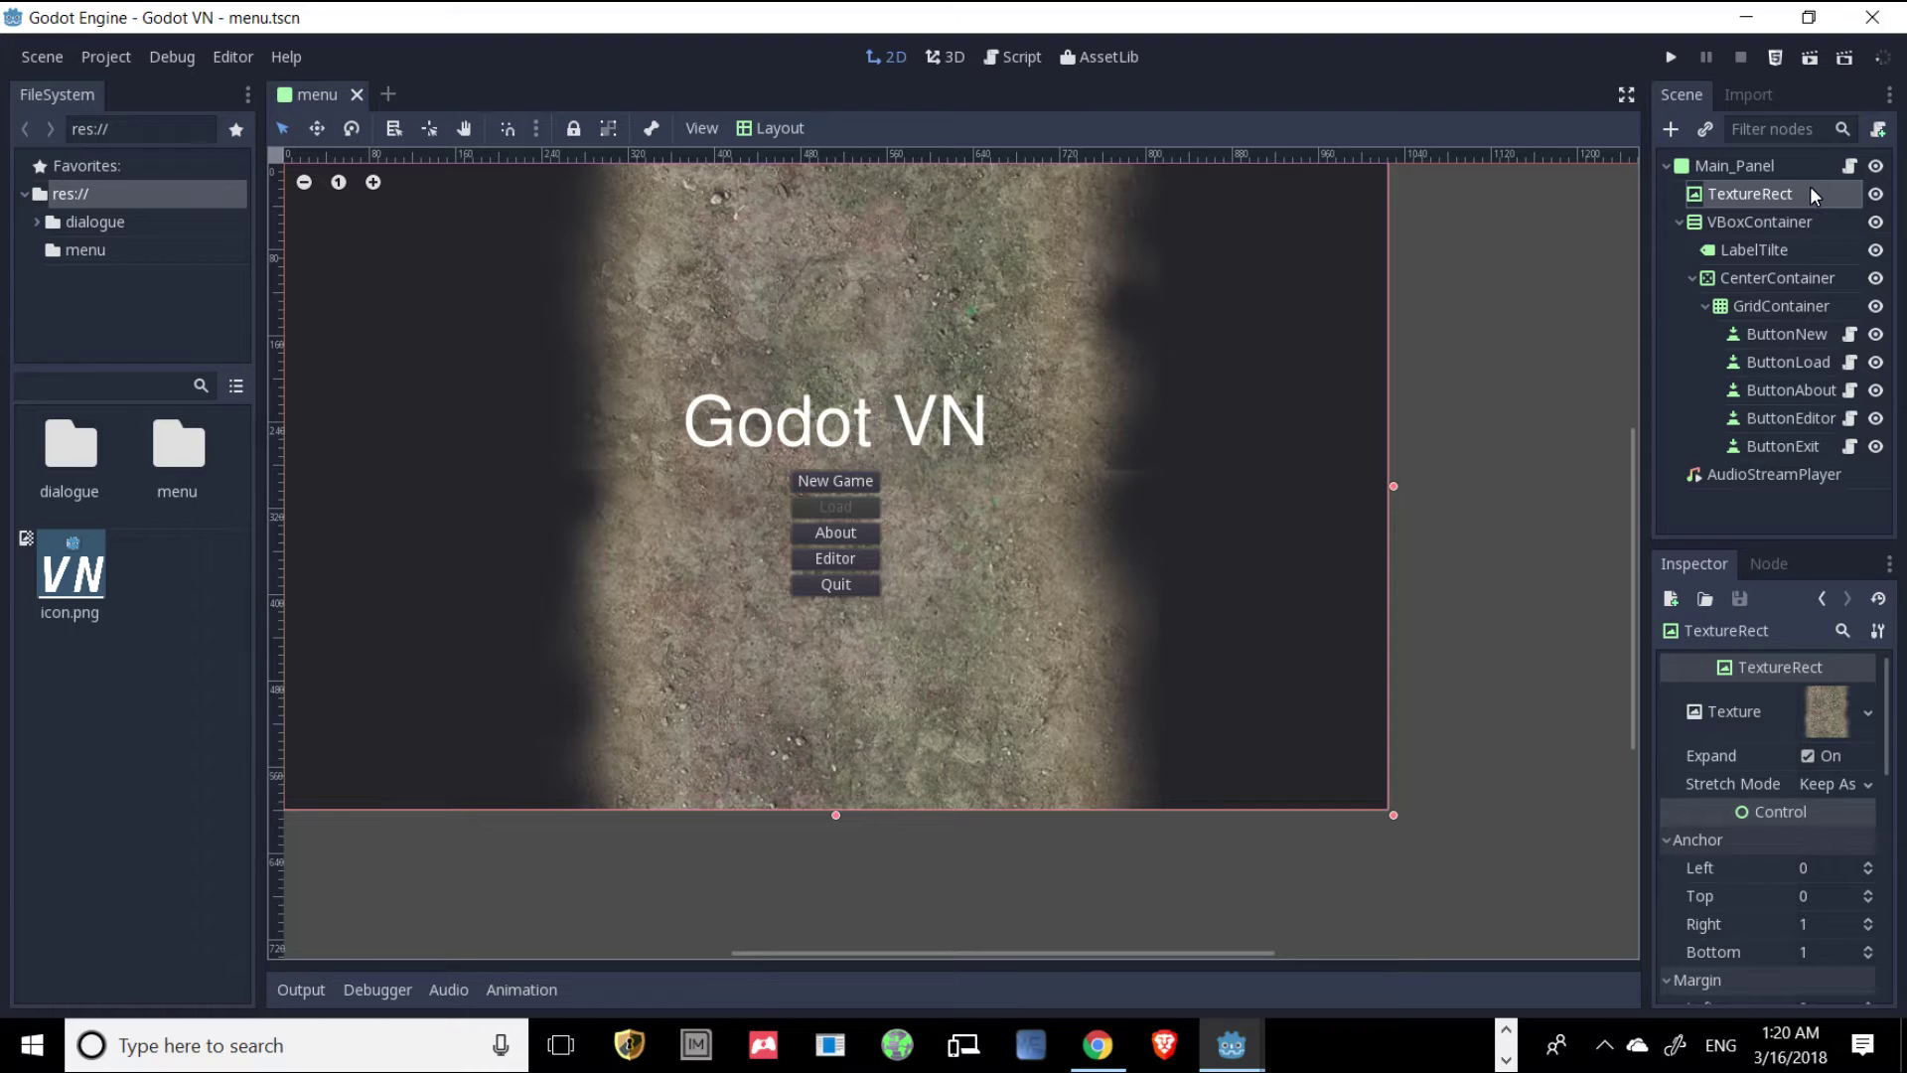
click(1811, 222)
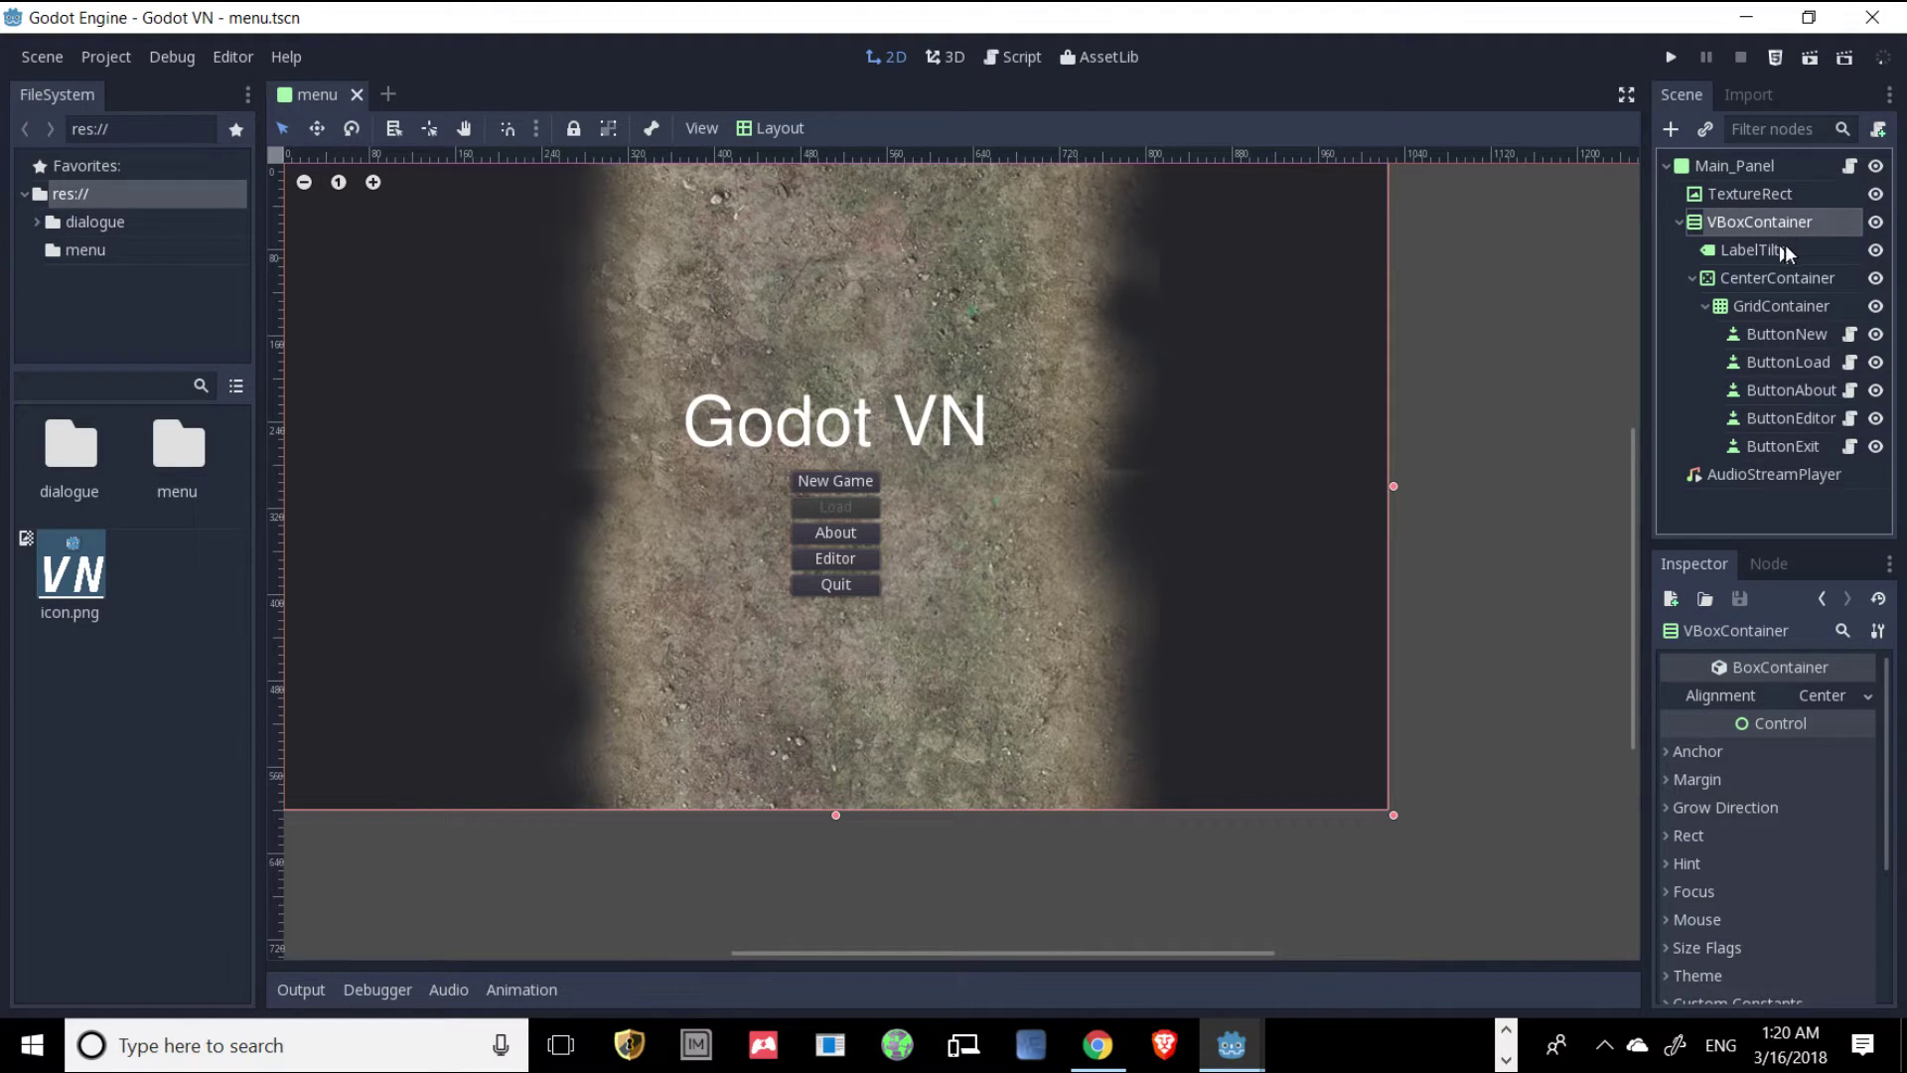
click(1804, 331)
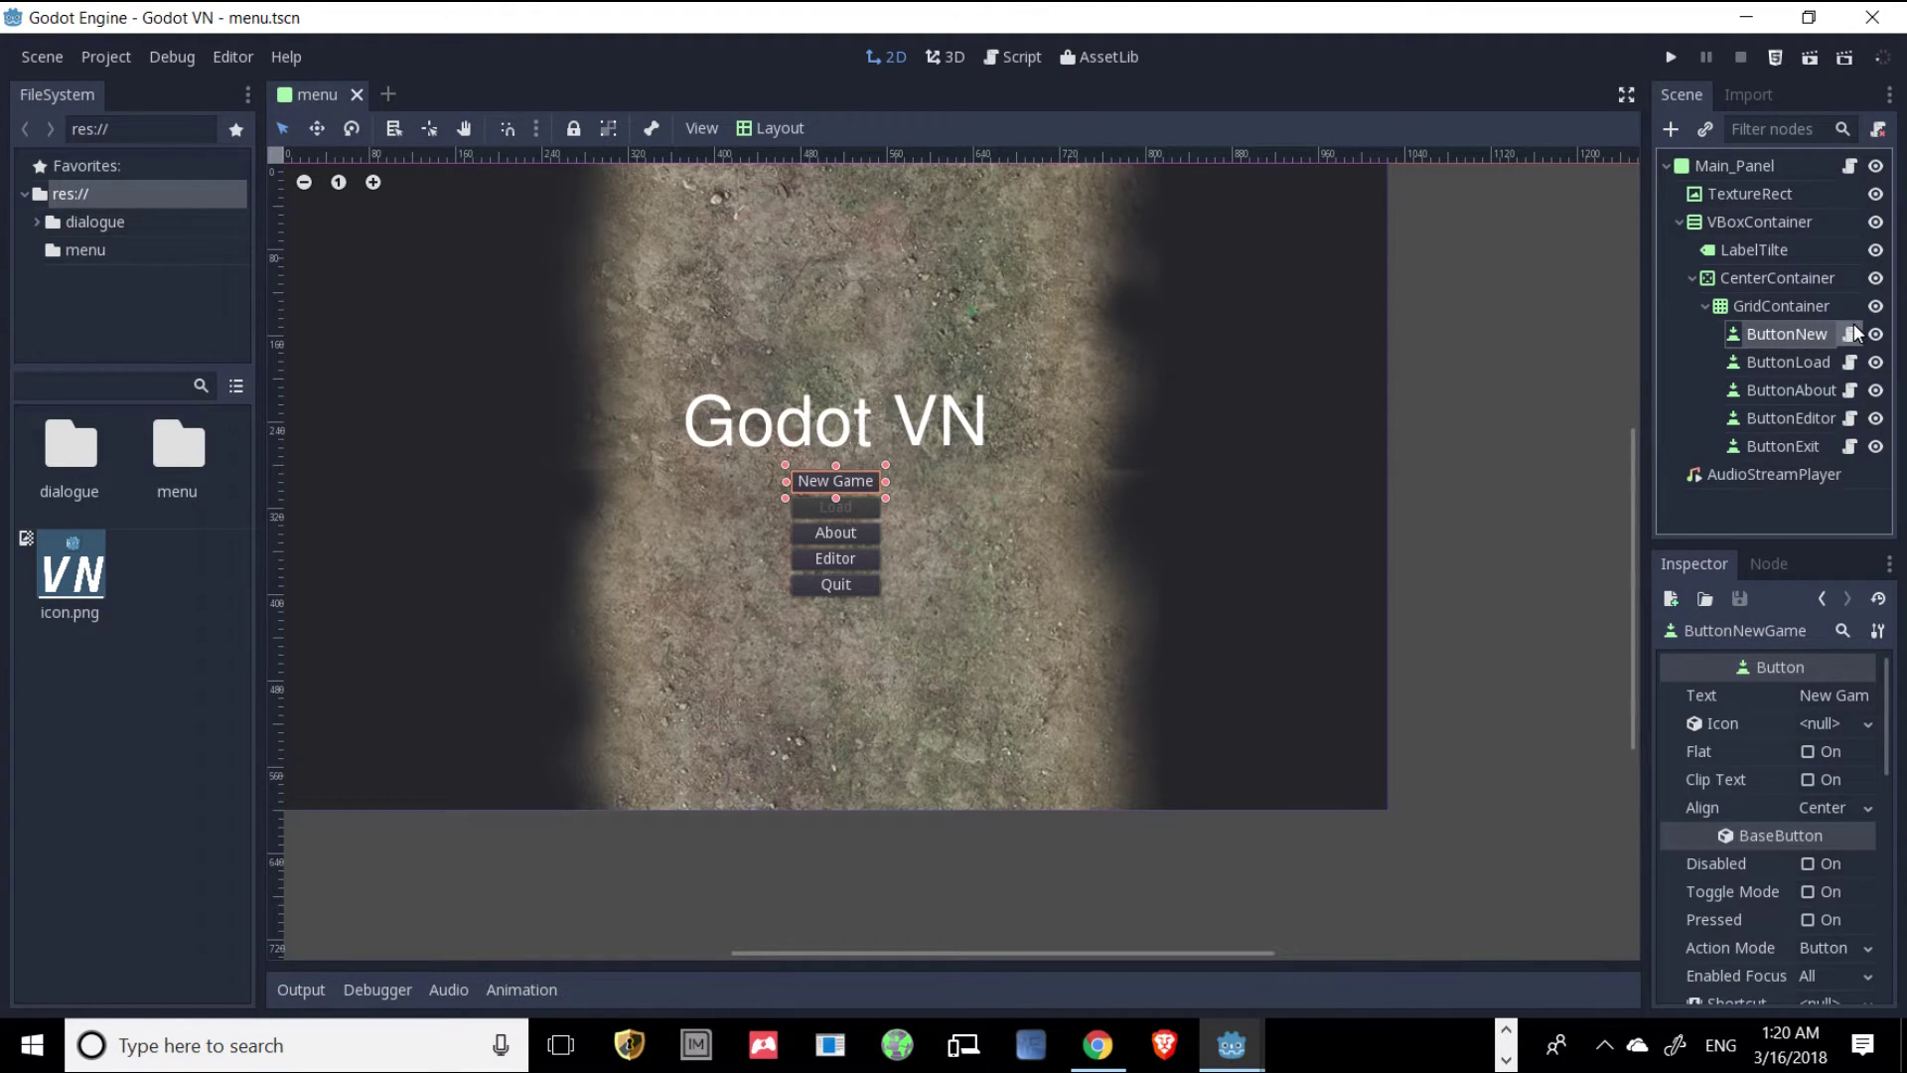
click(1851, 336)
click(1851, 364)
click(1850, 391)
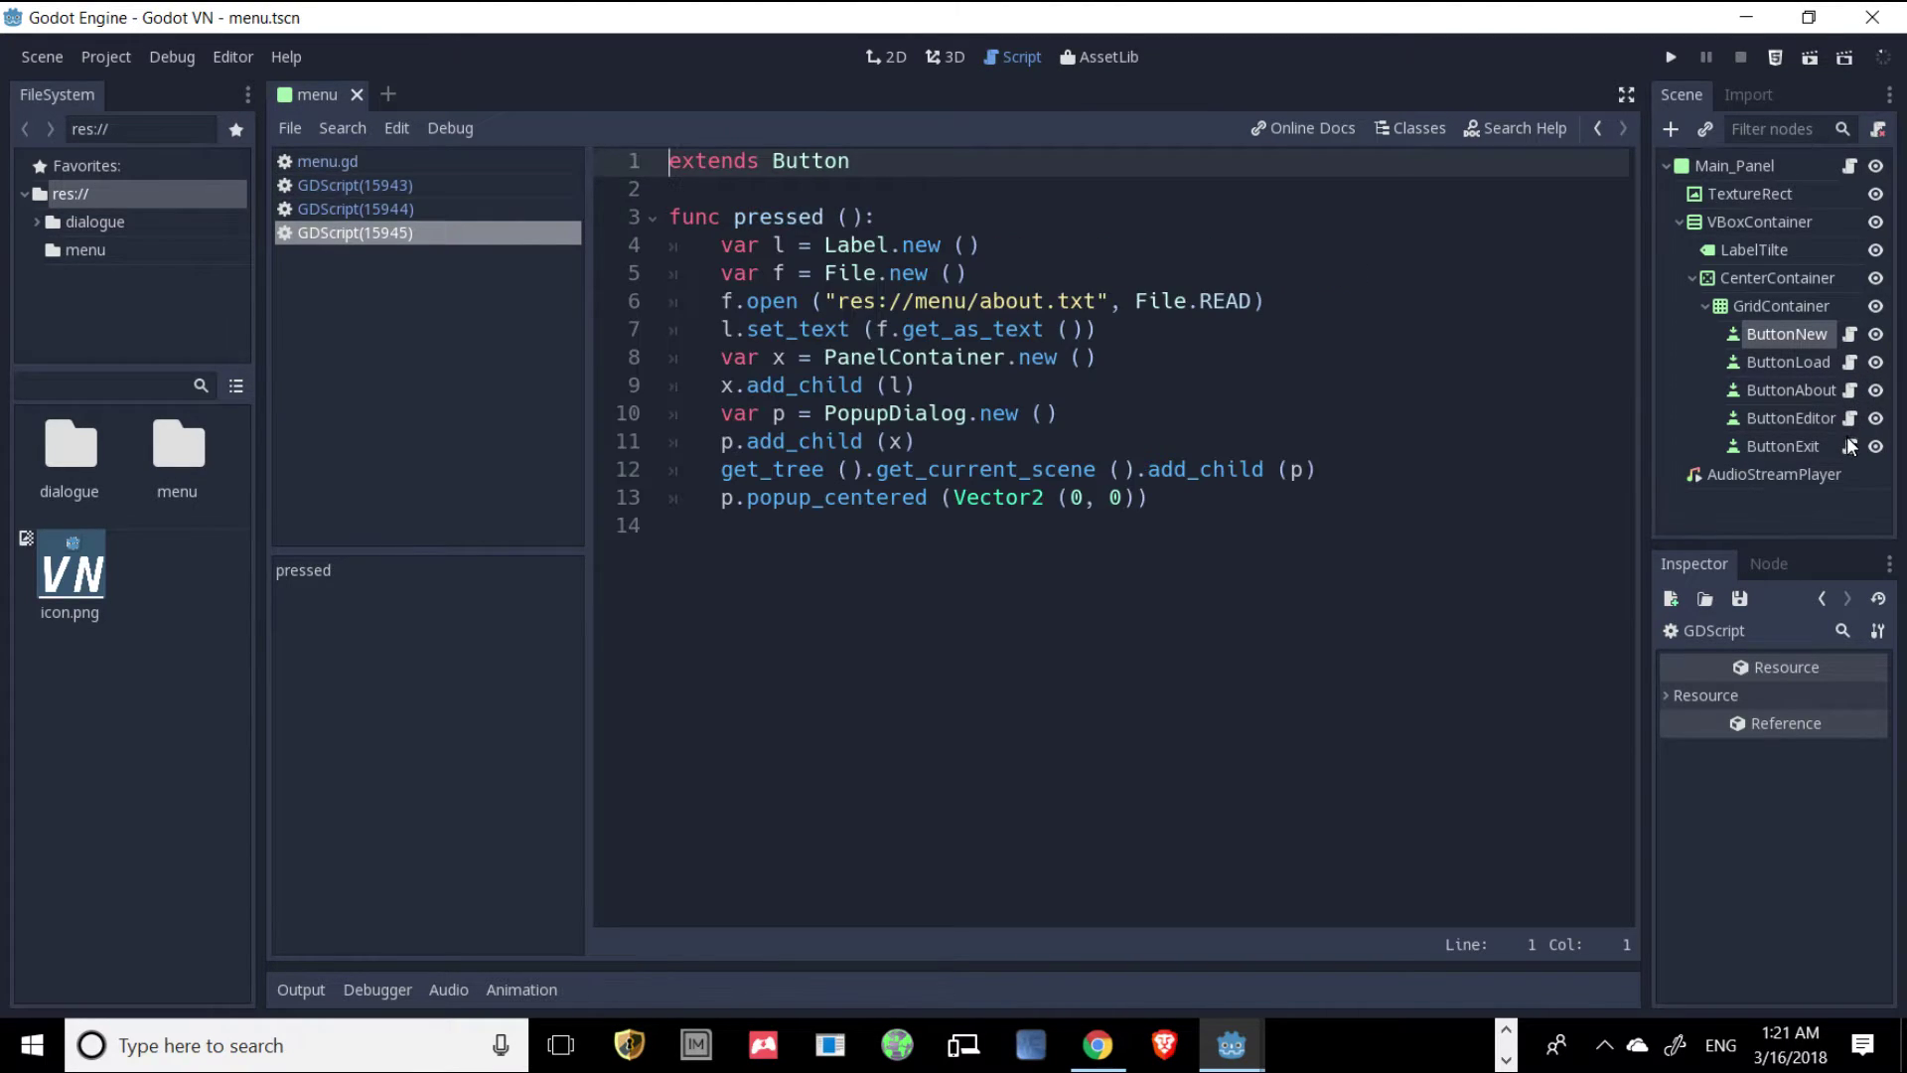
click(1833, 475)
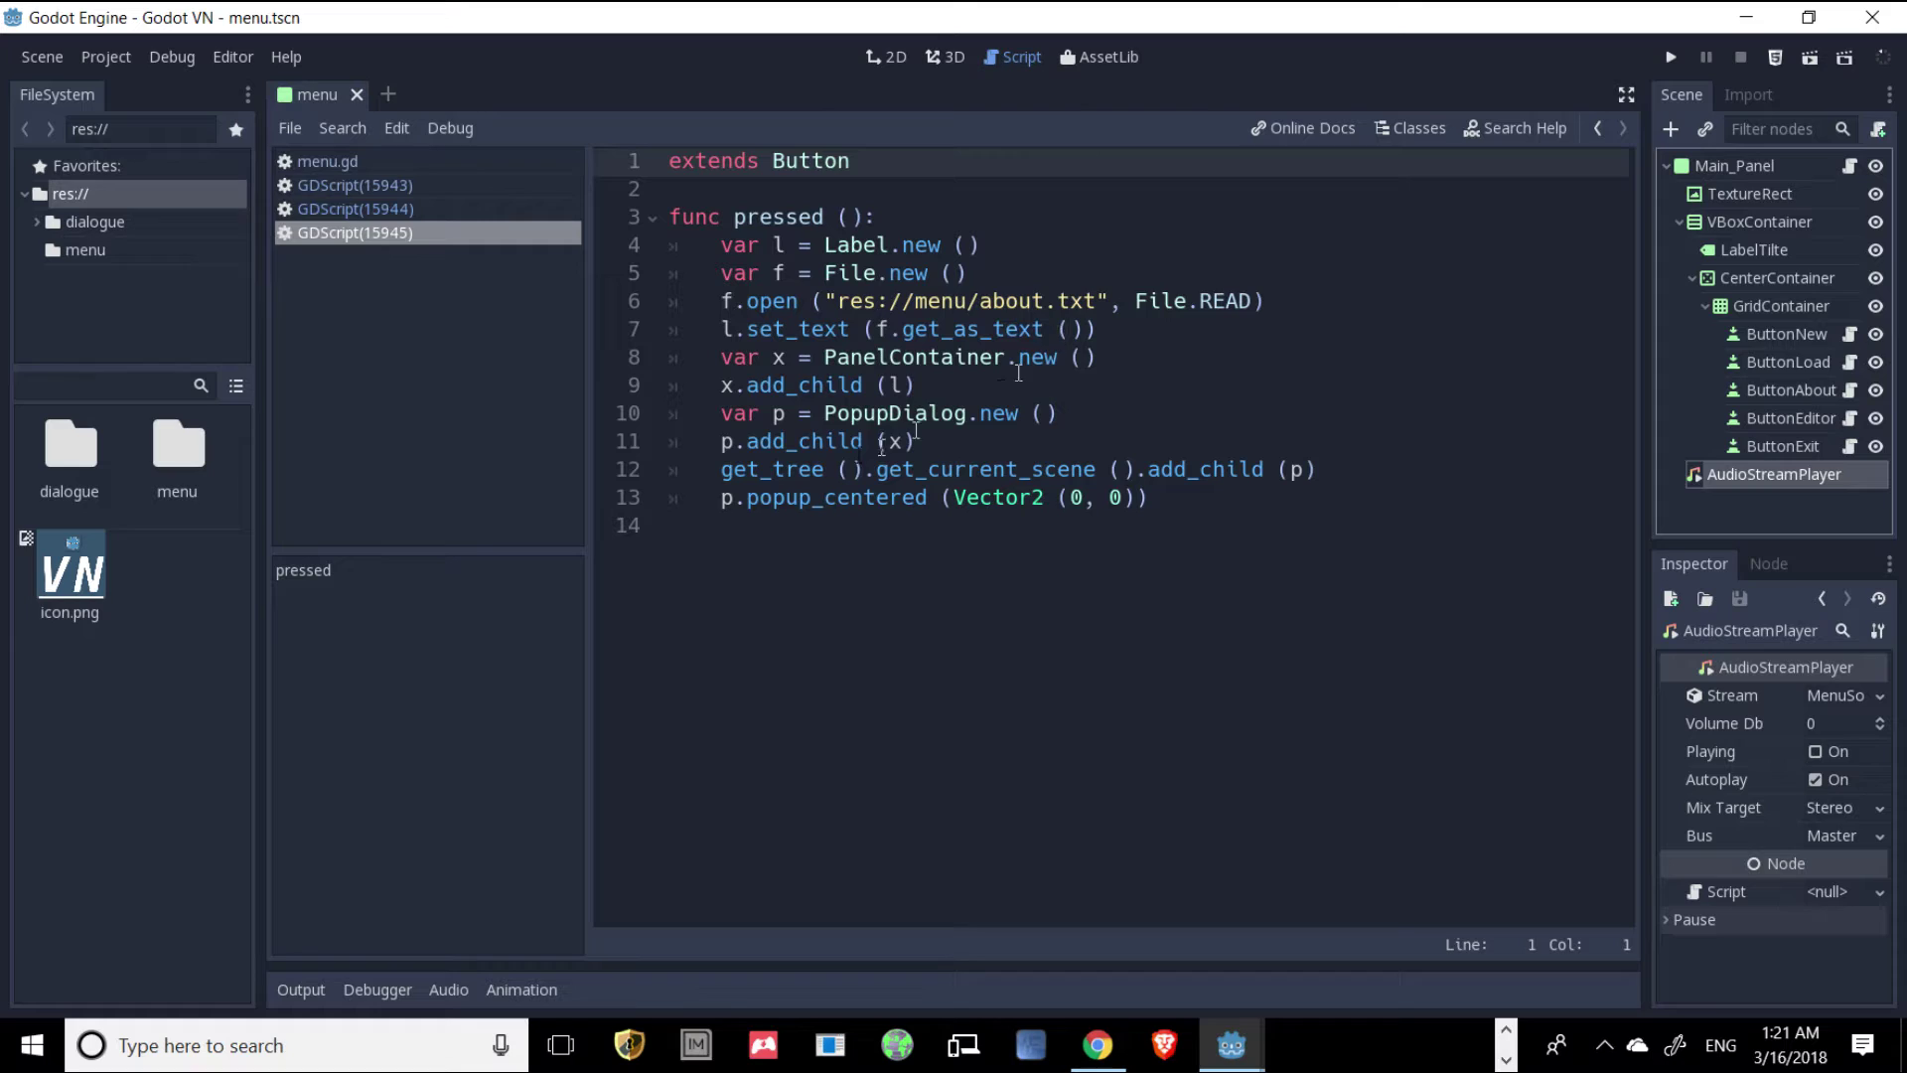
Open dialogue.gd from the dialogue folder and read through it.
click(57, 459)
double_click(57, 458)
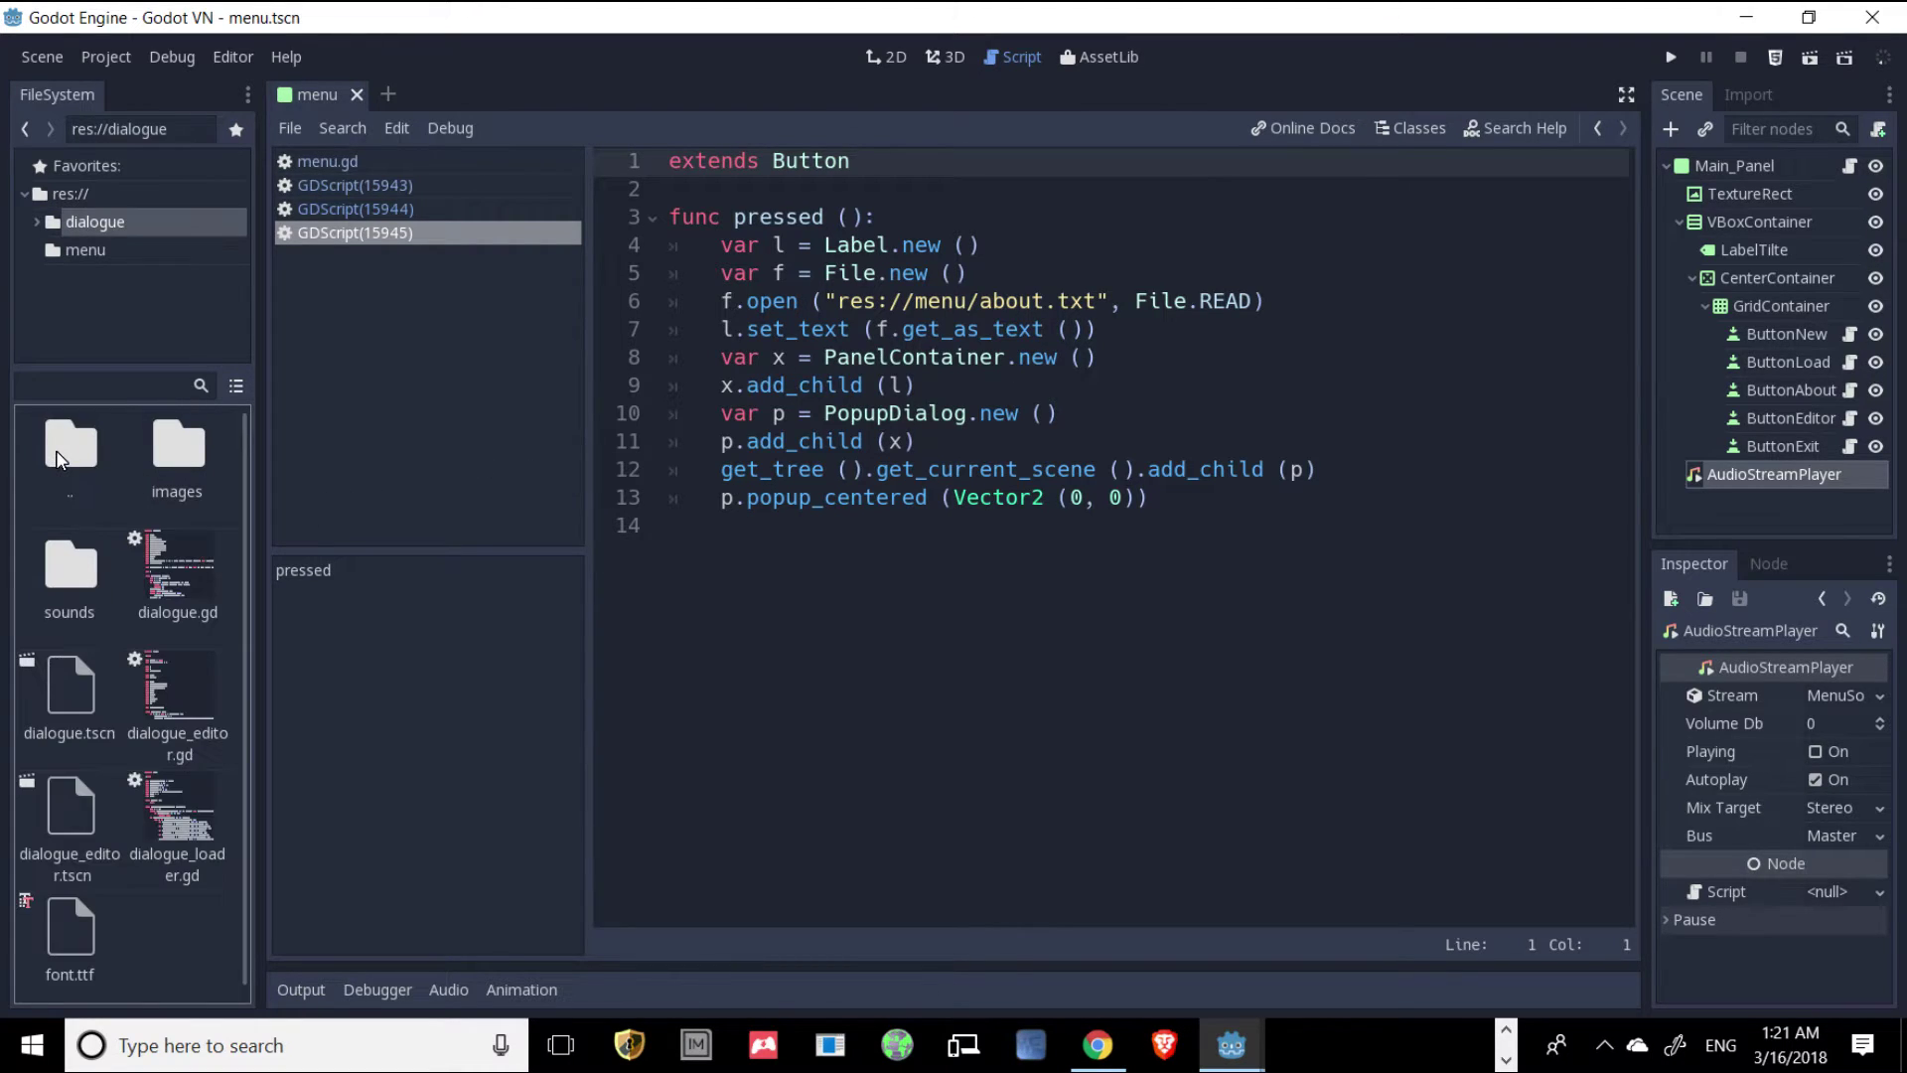
double_click(169, 566)
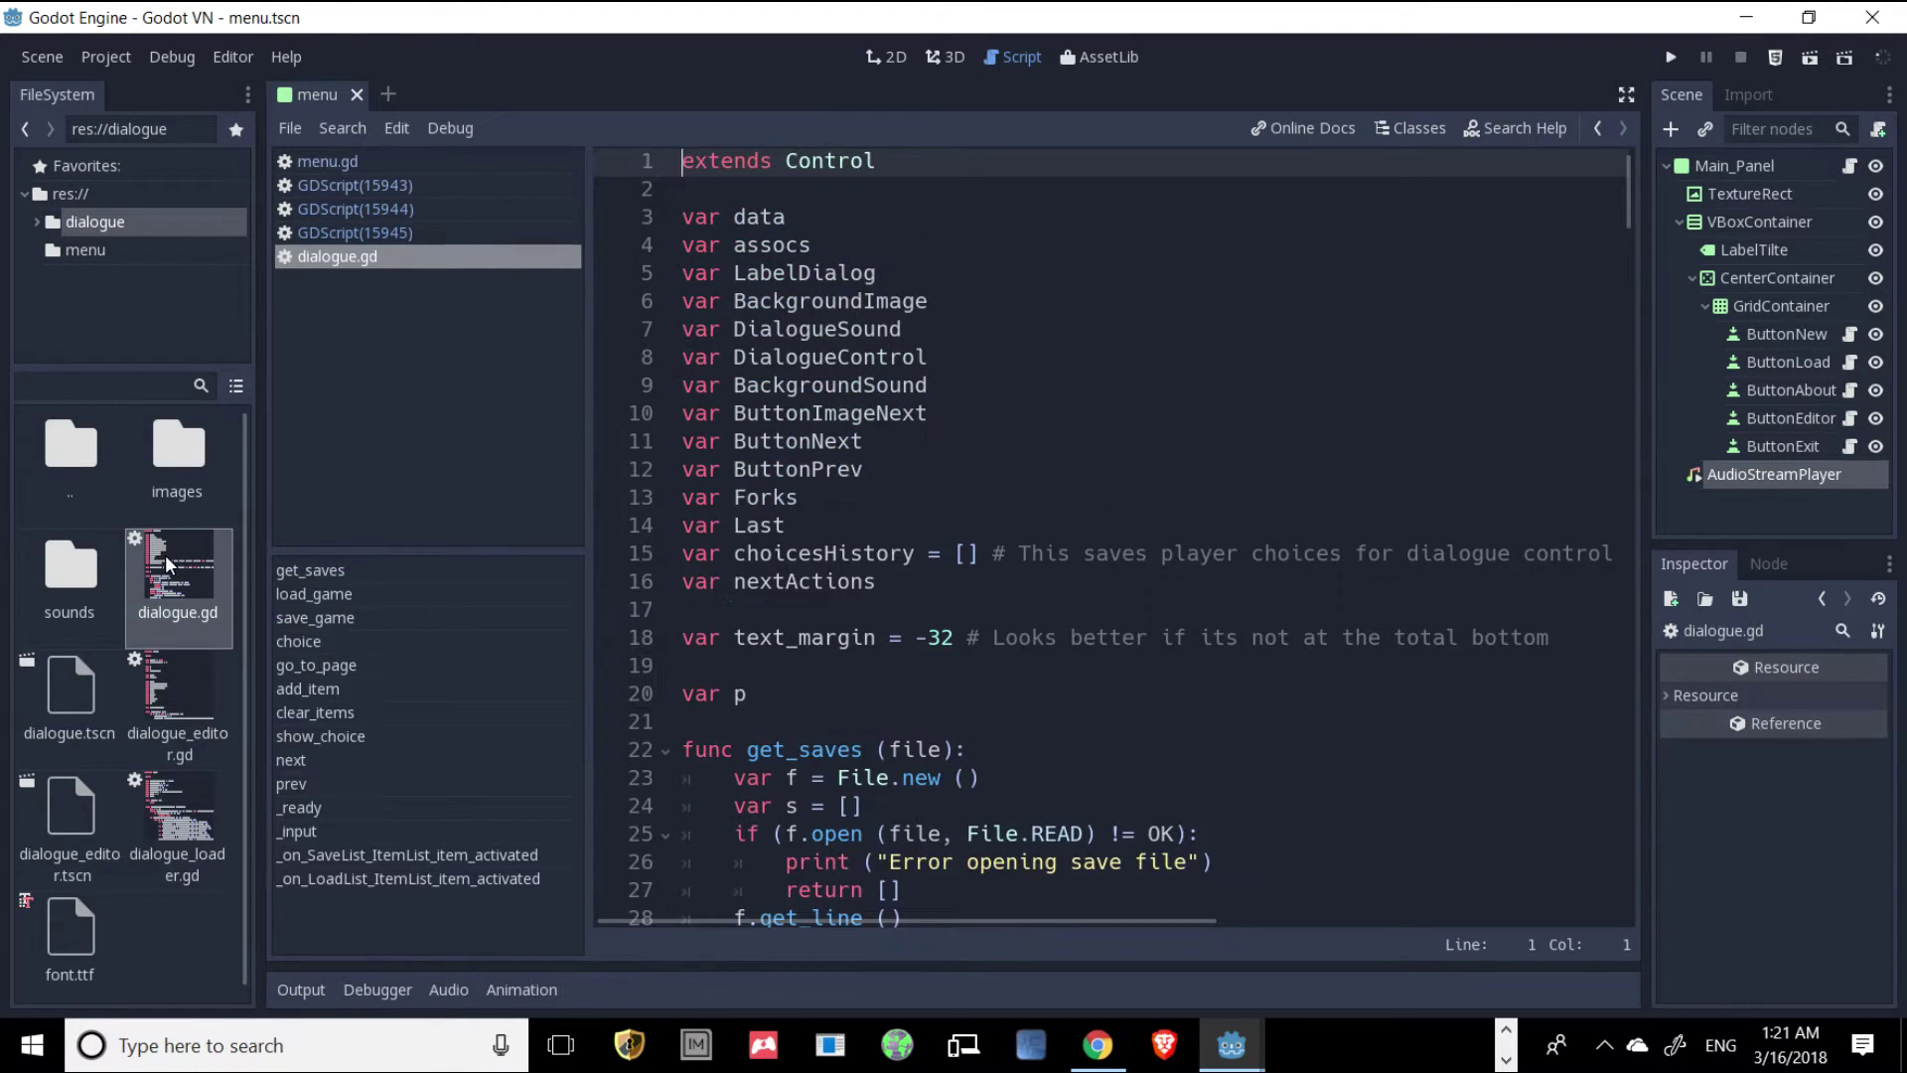
scroll(1002, 406, down, 1)
scroll(1002, 407, down, 3)
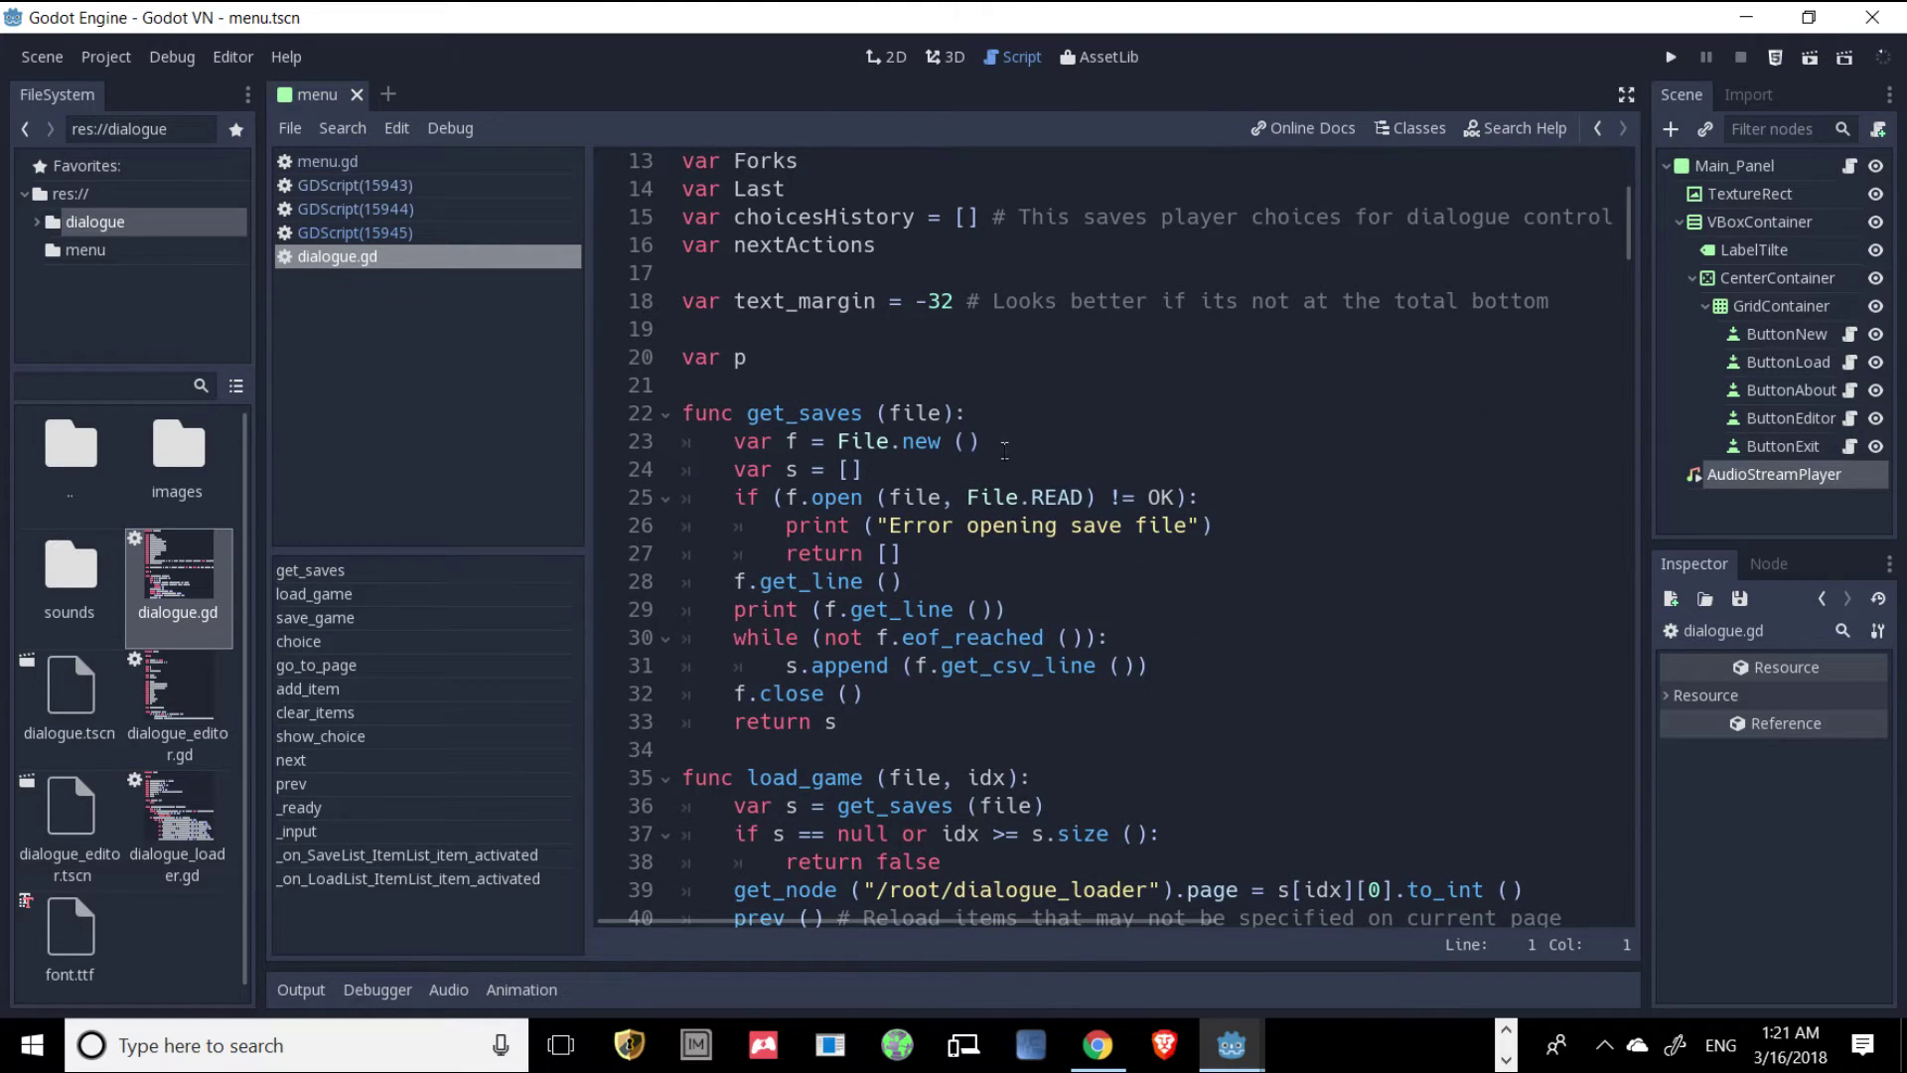
scroll(1004, 450, down, 10)
scroll(1002, 457, down, 18)
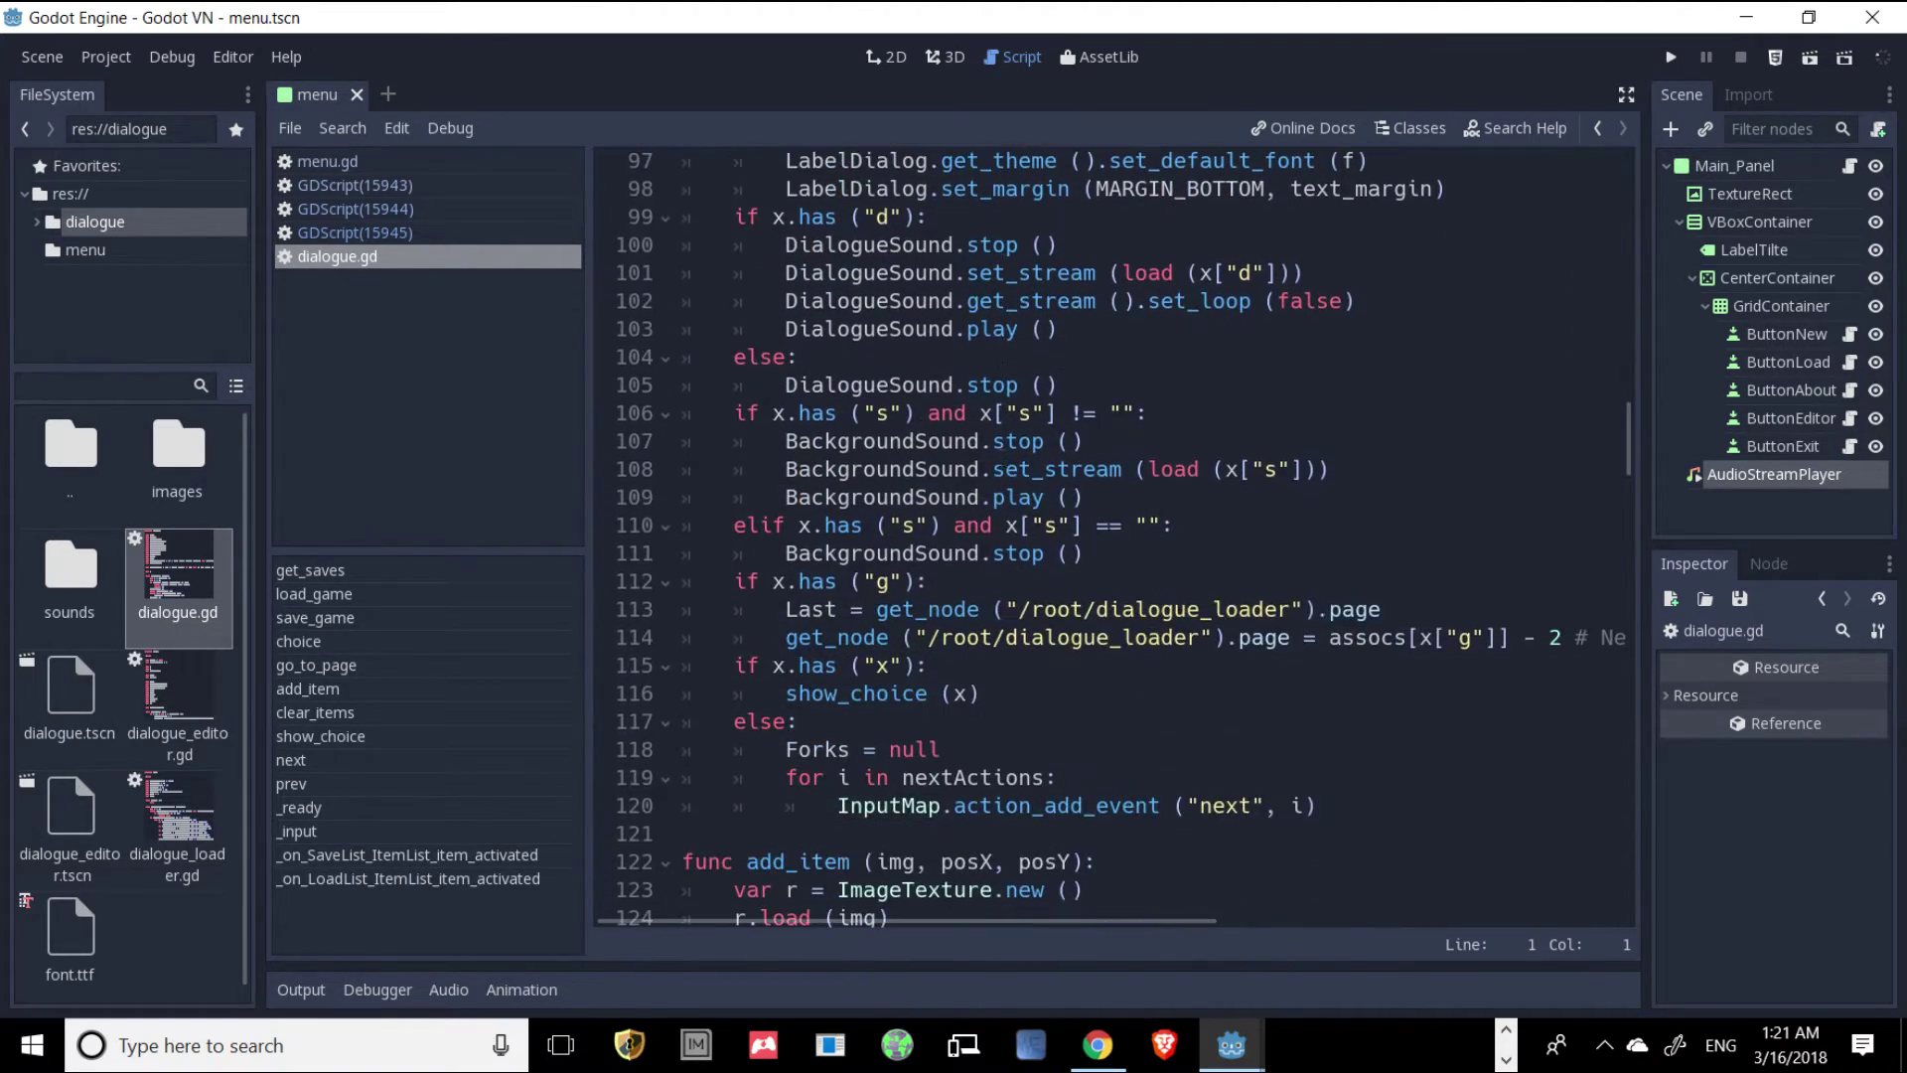
scroll(996, 461, down, 13)
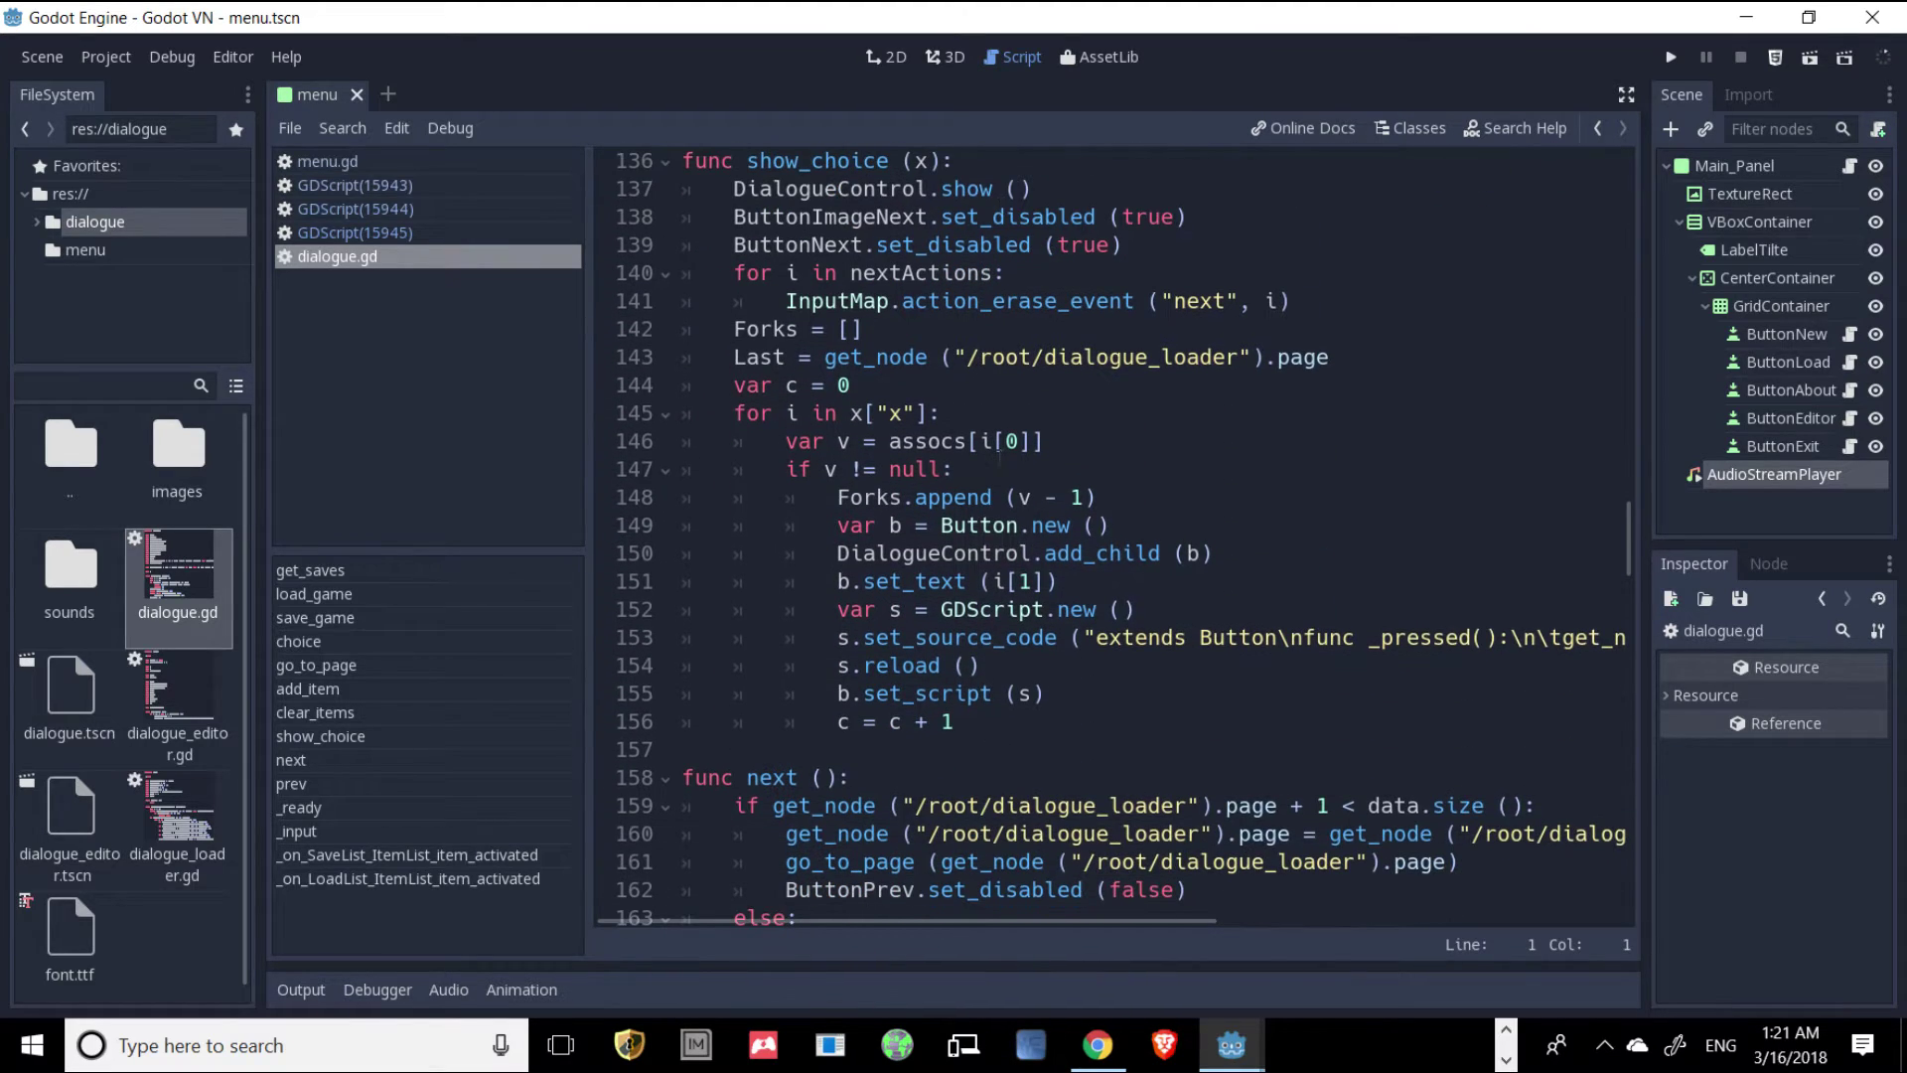
scroll(999, 459, down, 3)
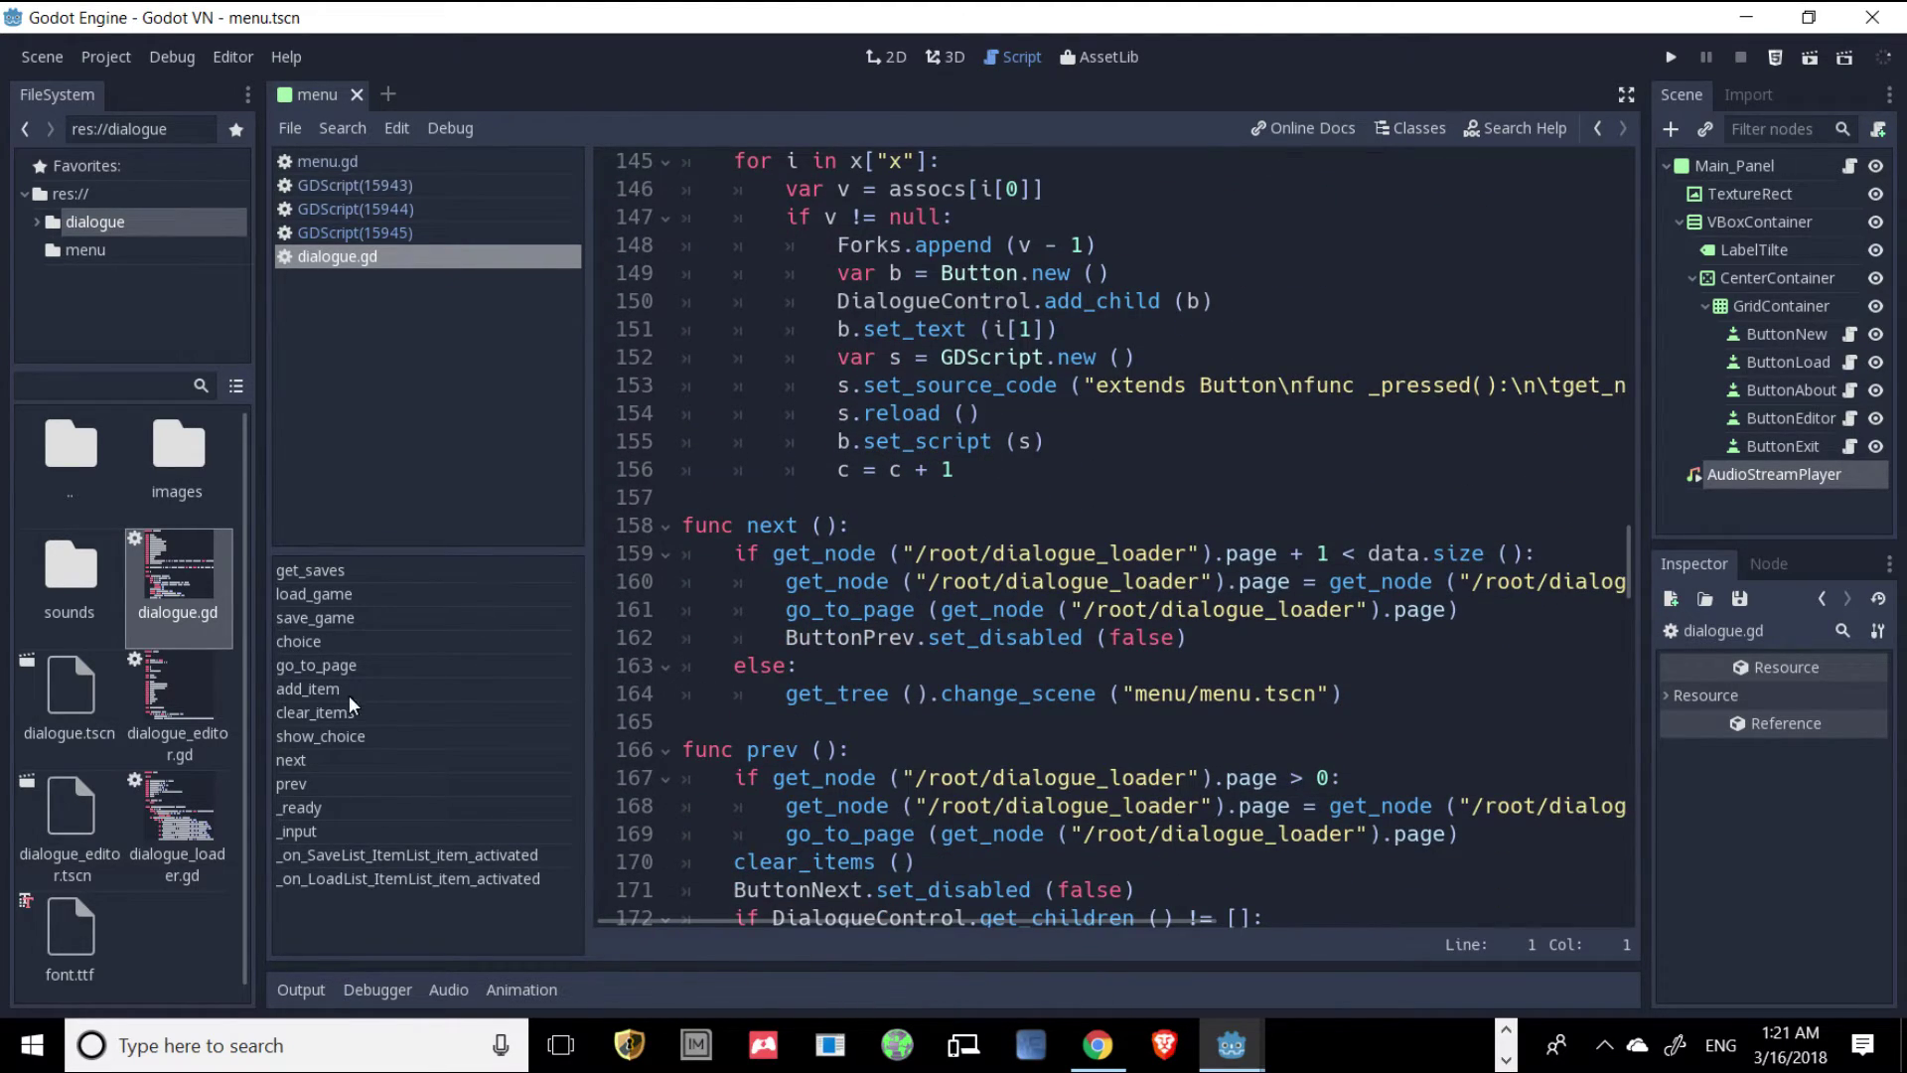
scroll(941, 513, down, 20)
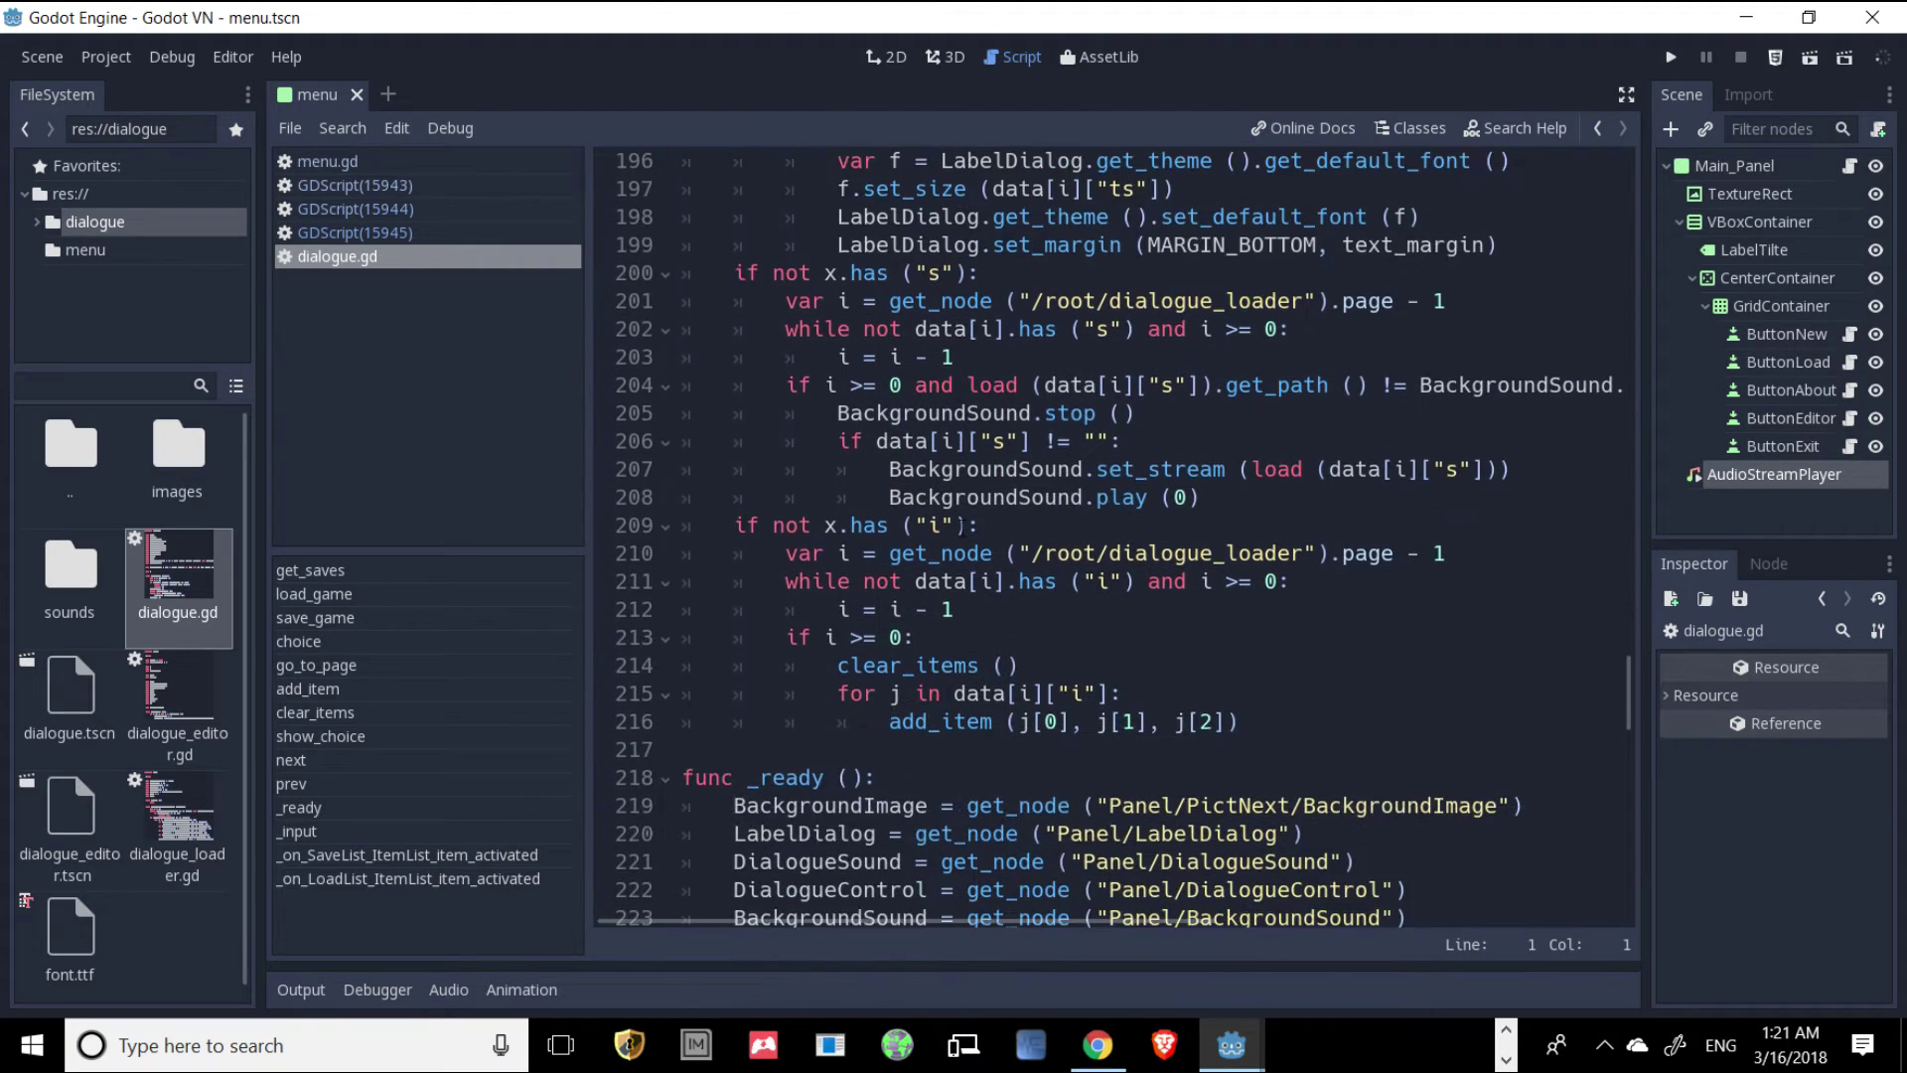
scroll(962, 531, down, 19)
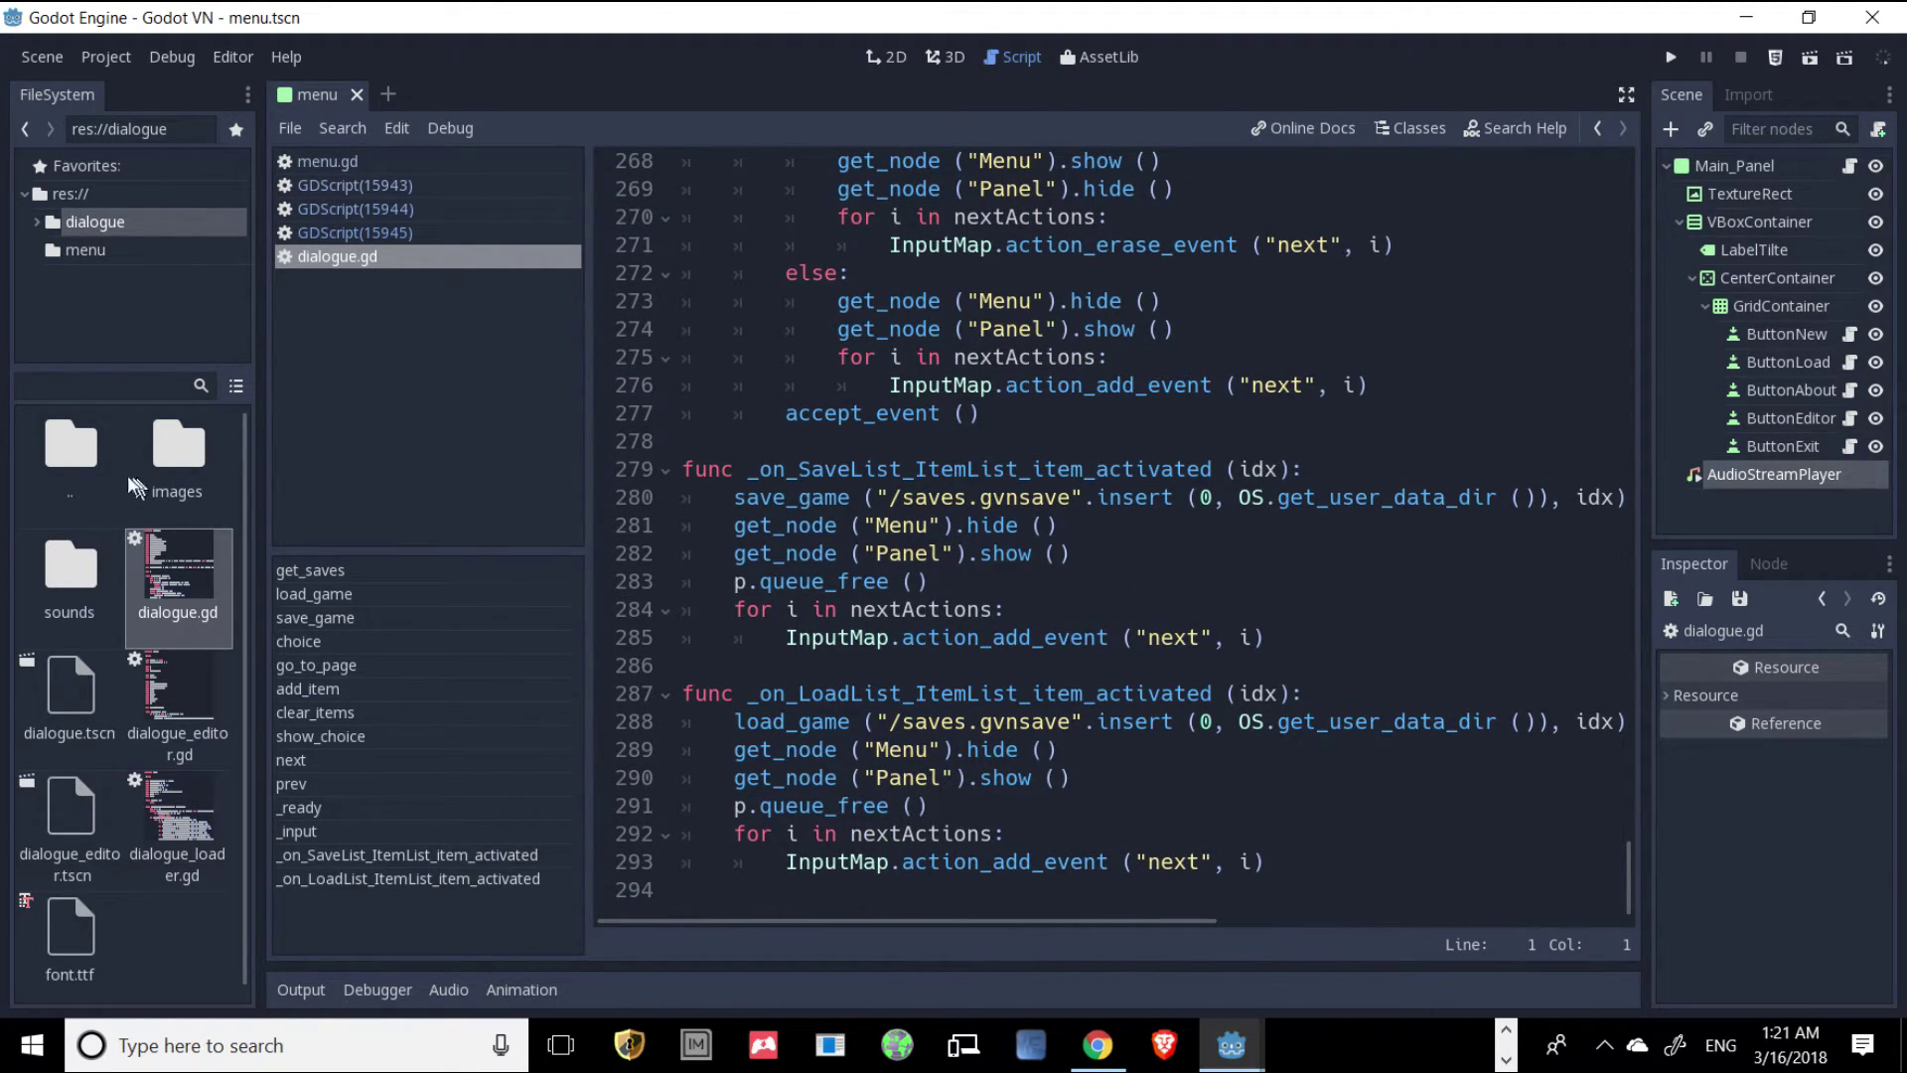
Open dialogue_loader.gd from the dialogue folder and scroll through it.
double_click(76, 461)
double_click(75, 460)
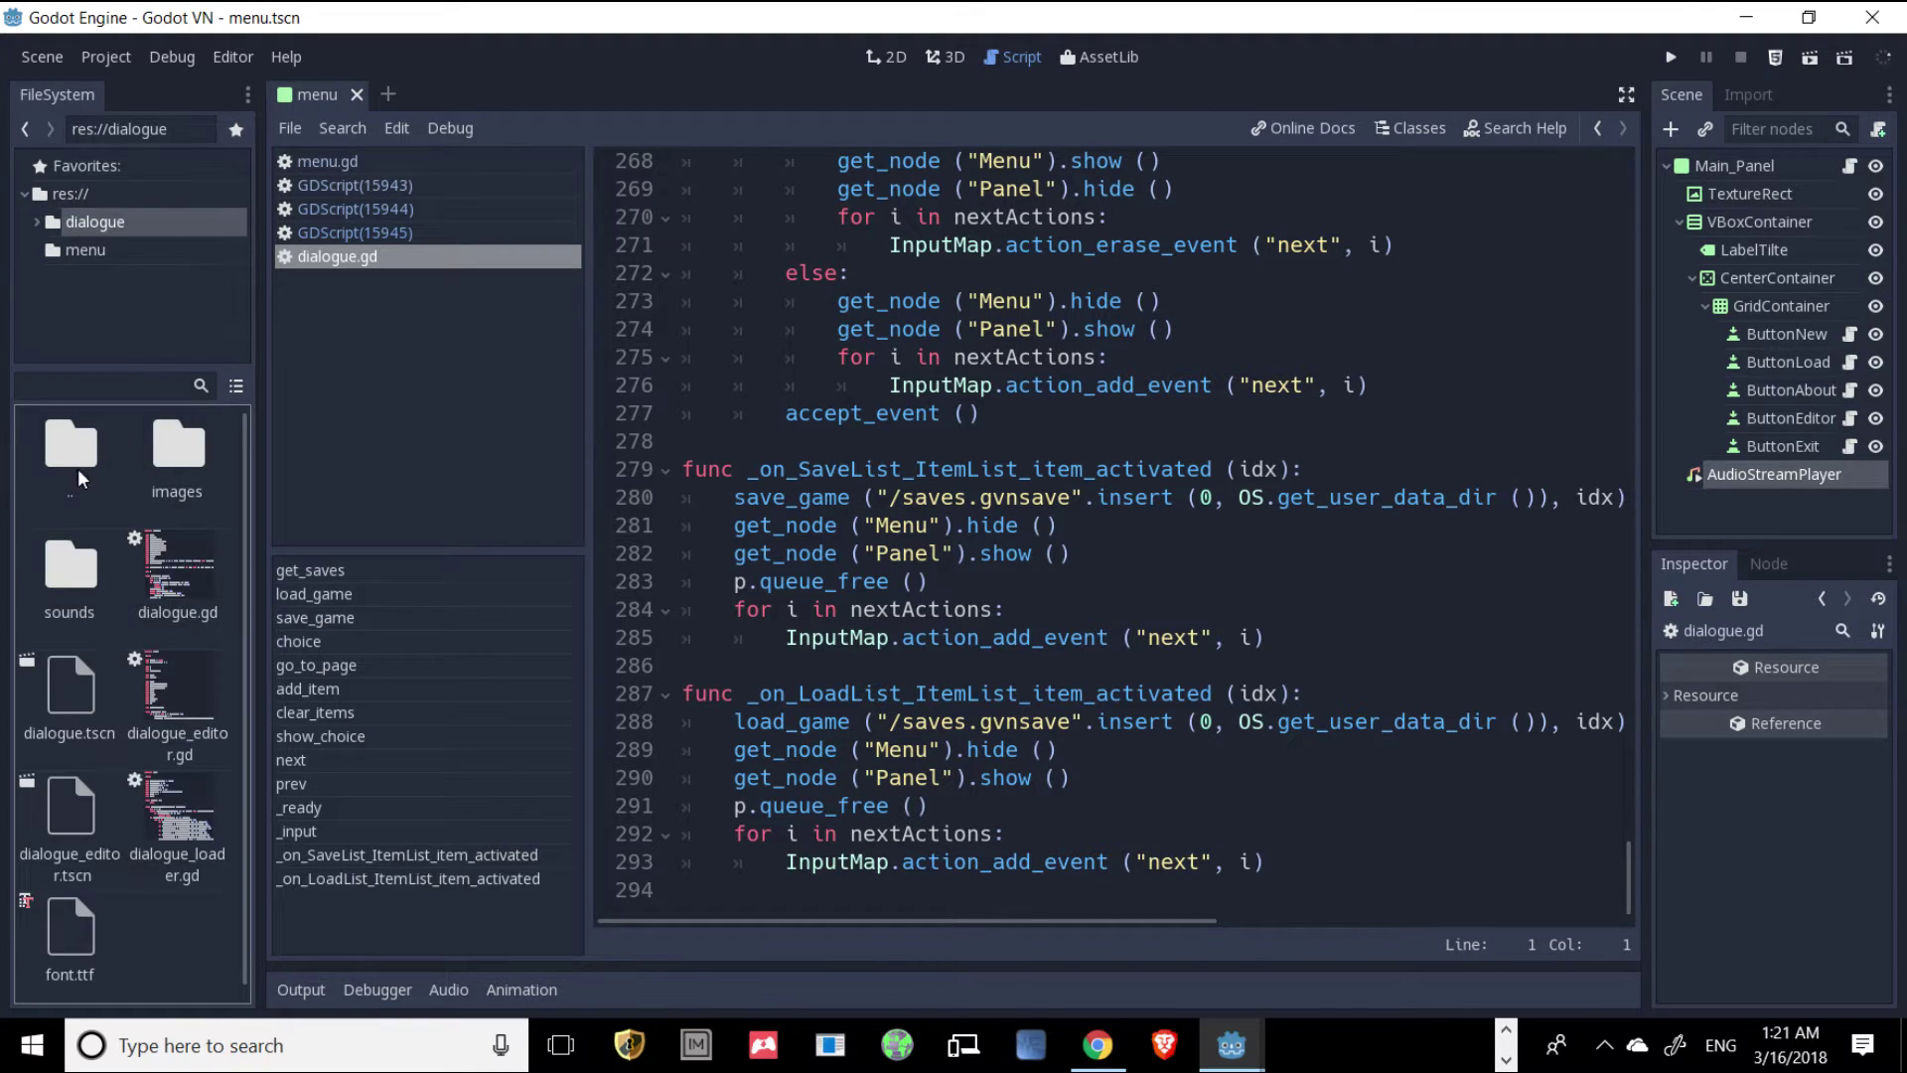
double_click(203, 814)
scroll(937, 569, down, 6)
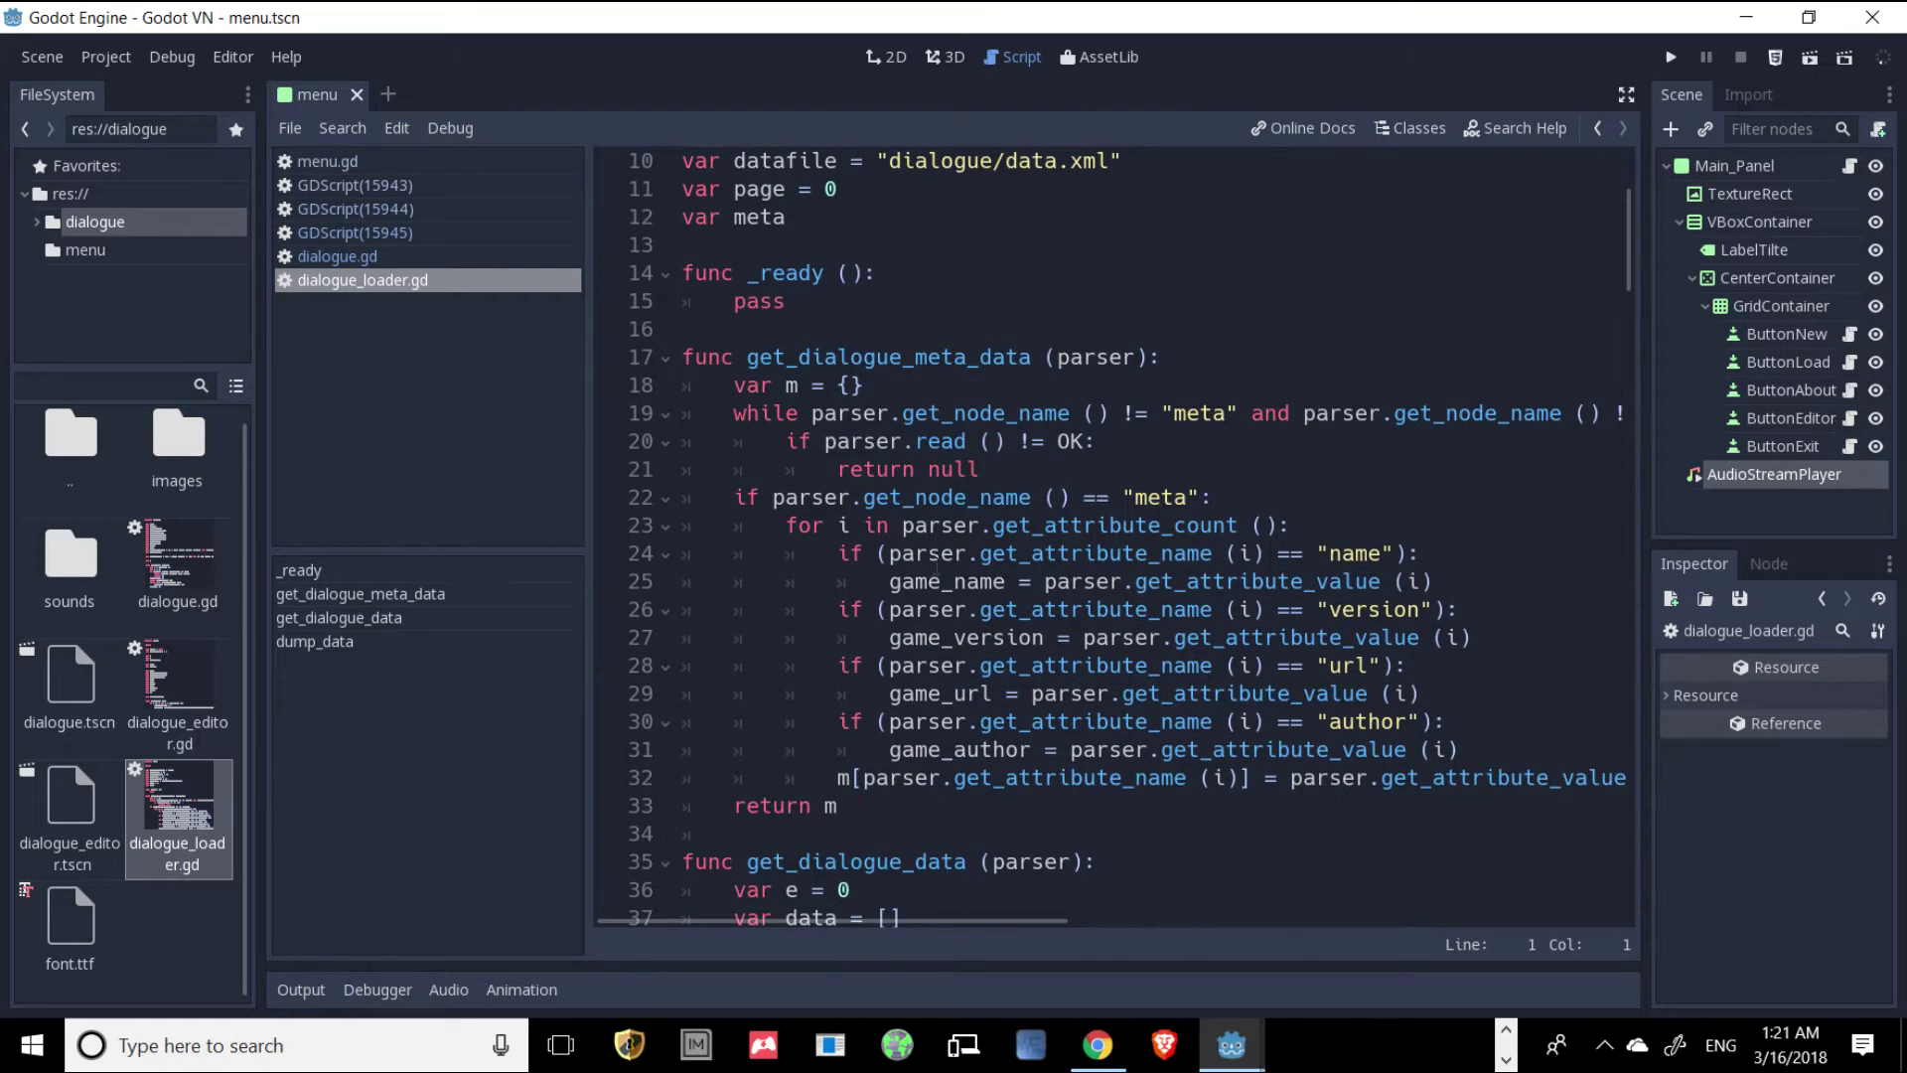
scroll(937, 569, down, 4)
scroll(824, 680, down, 2)
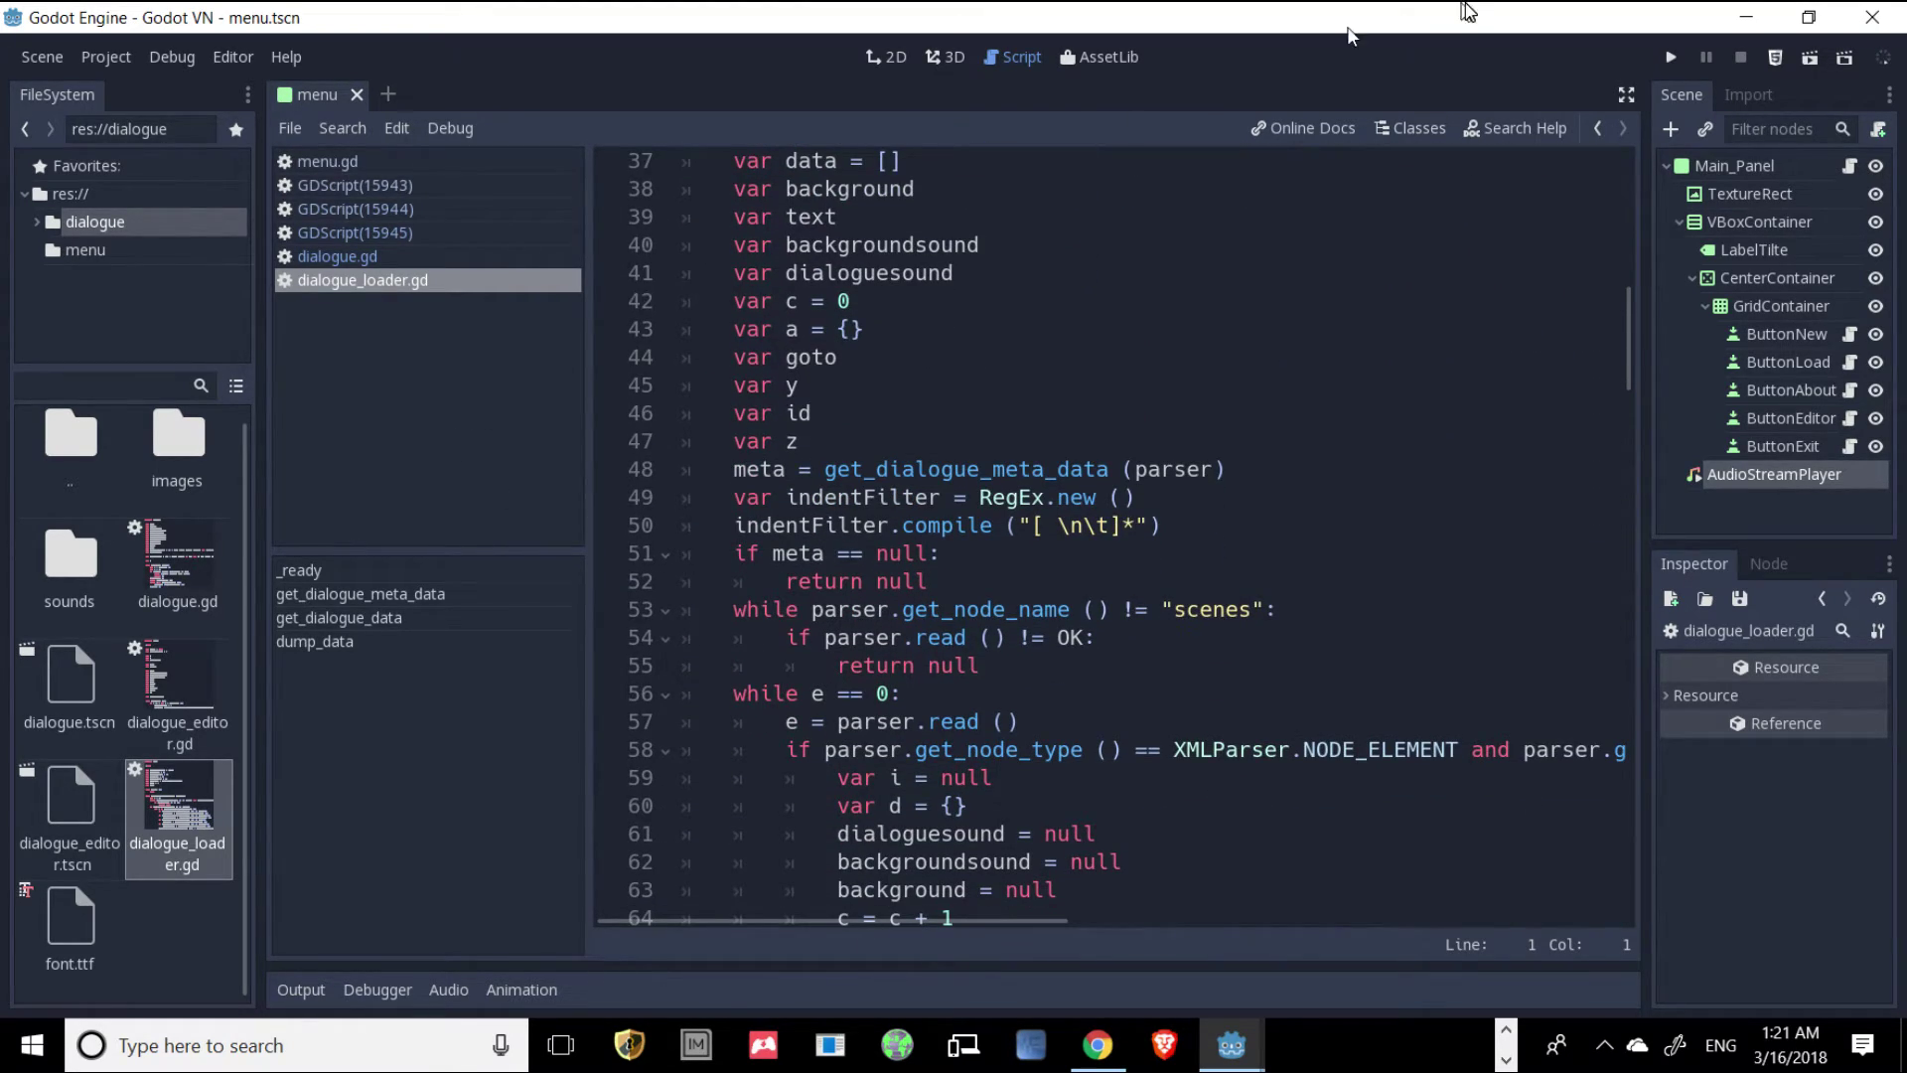
Minimize the editor and File Explorer, bring the Godot VN editor back, and run the project.
click(1744, 18)
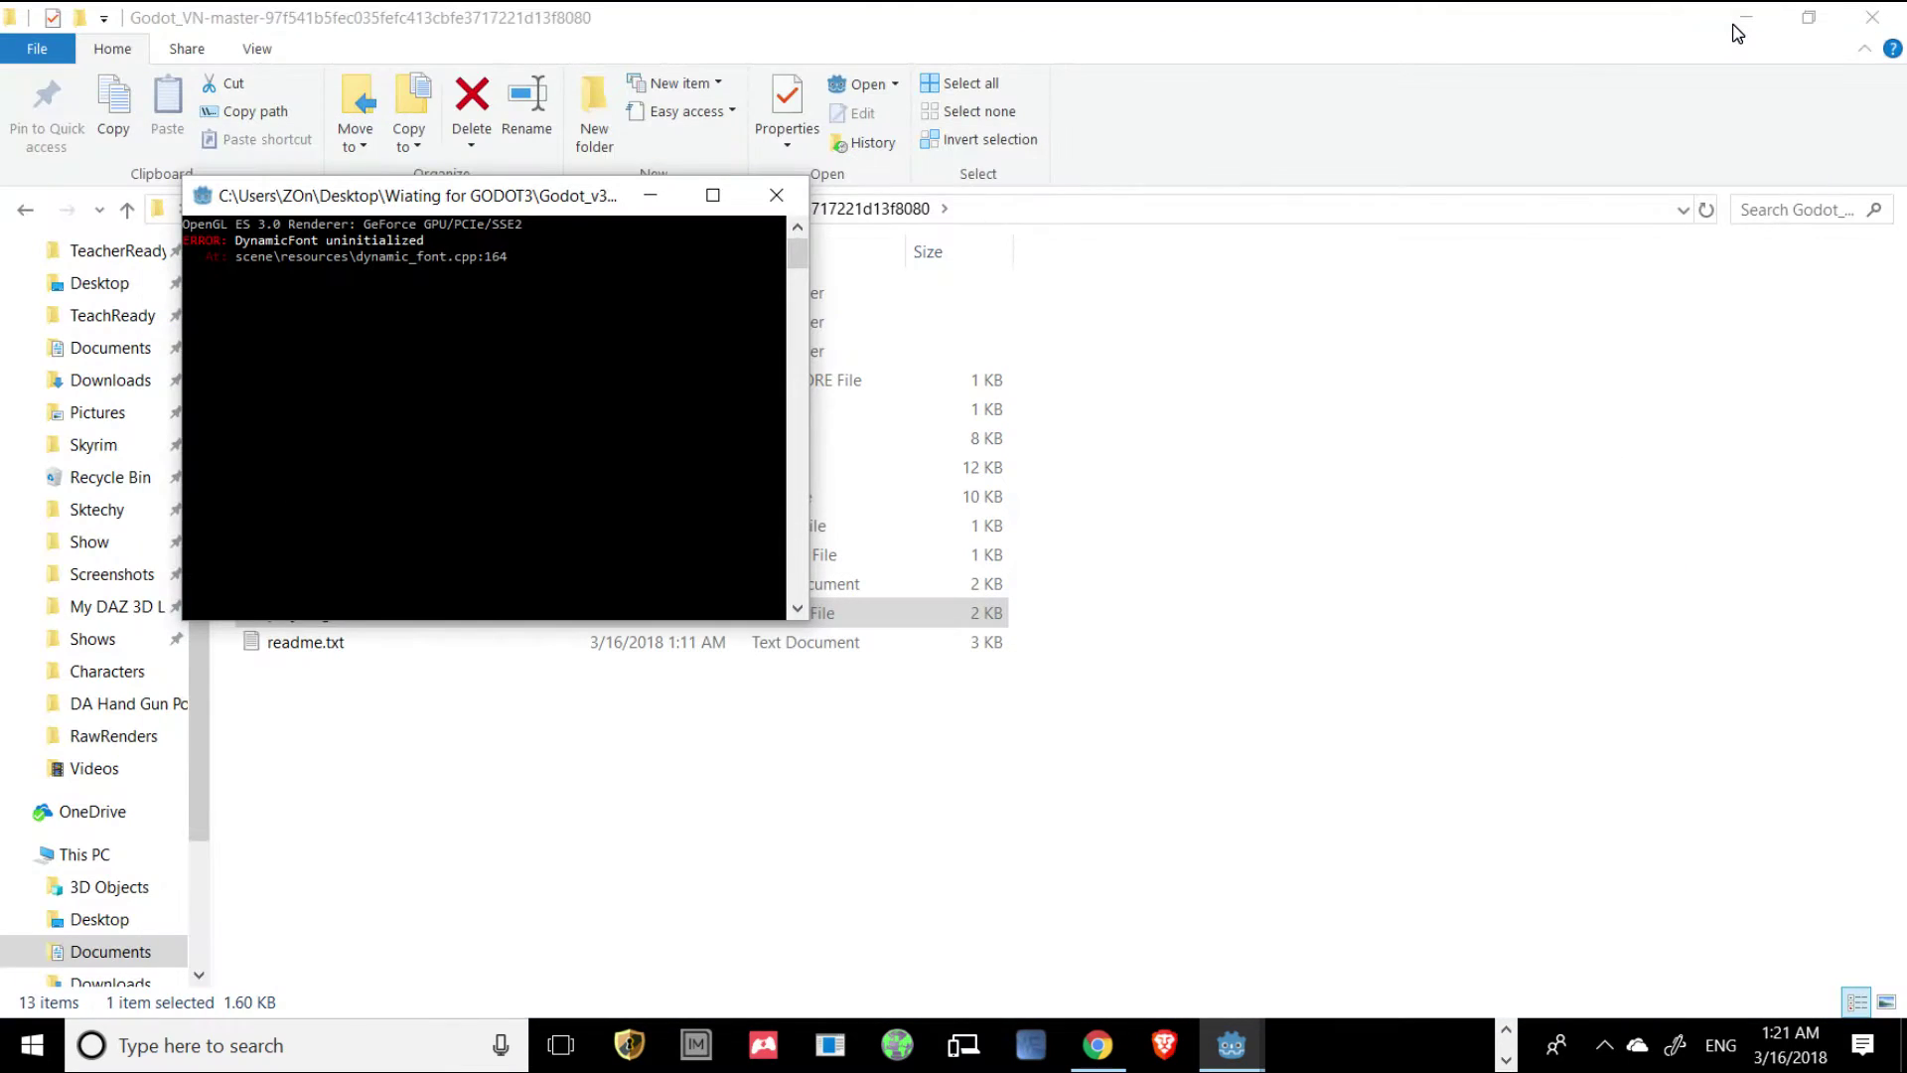
click(1744, 18)
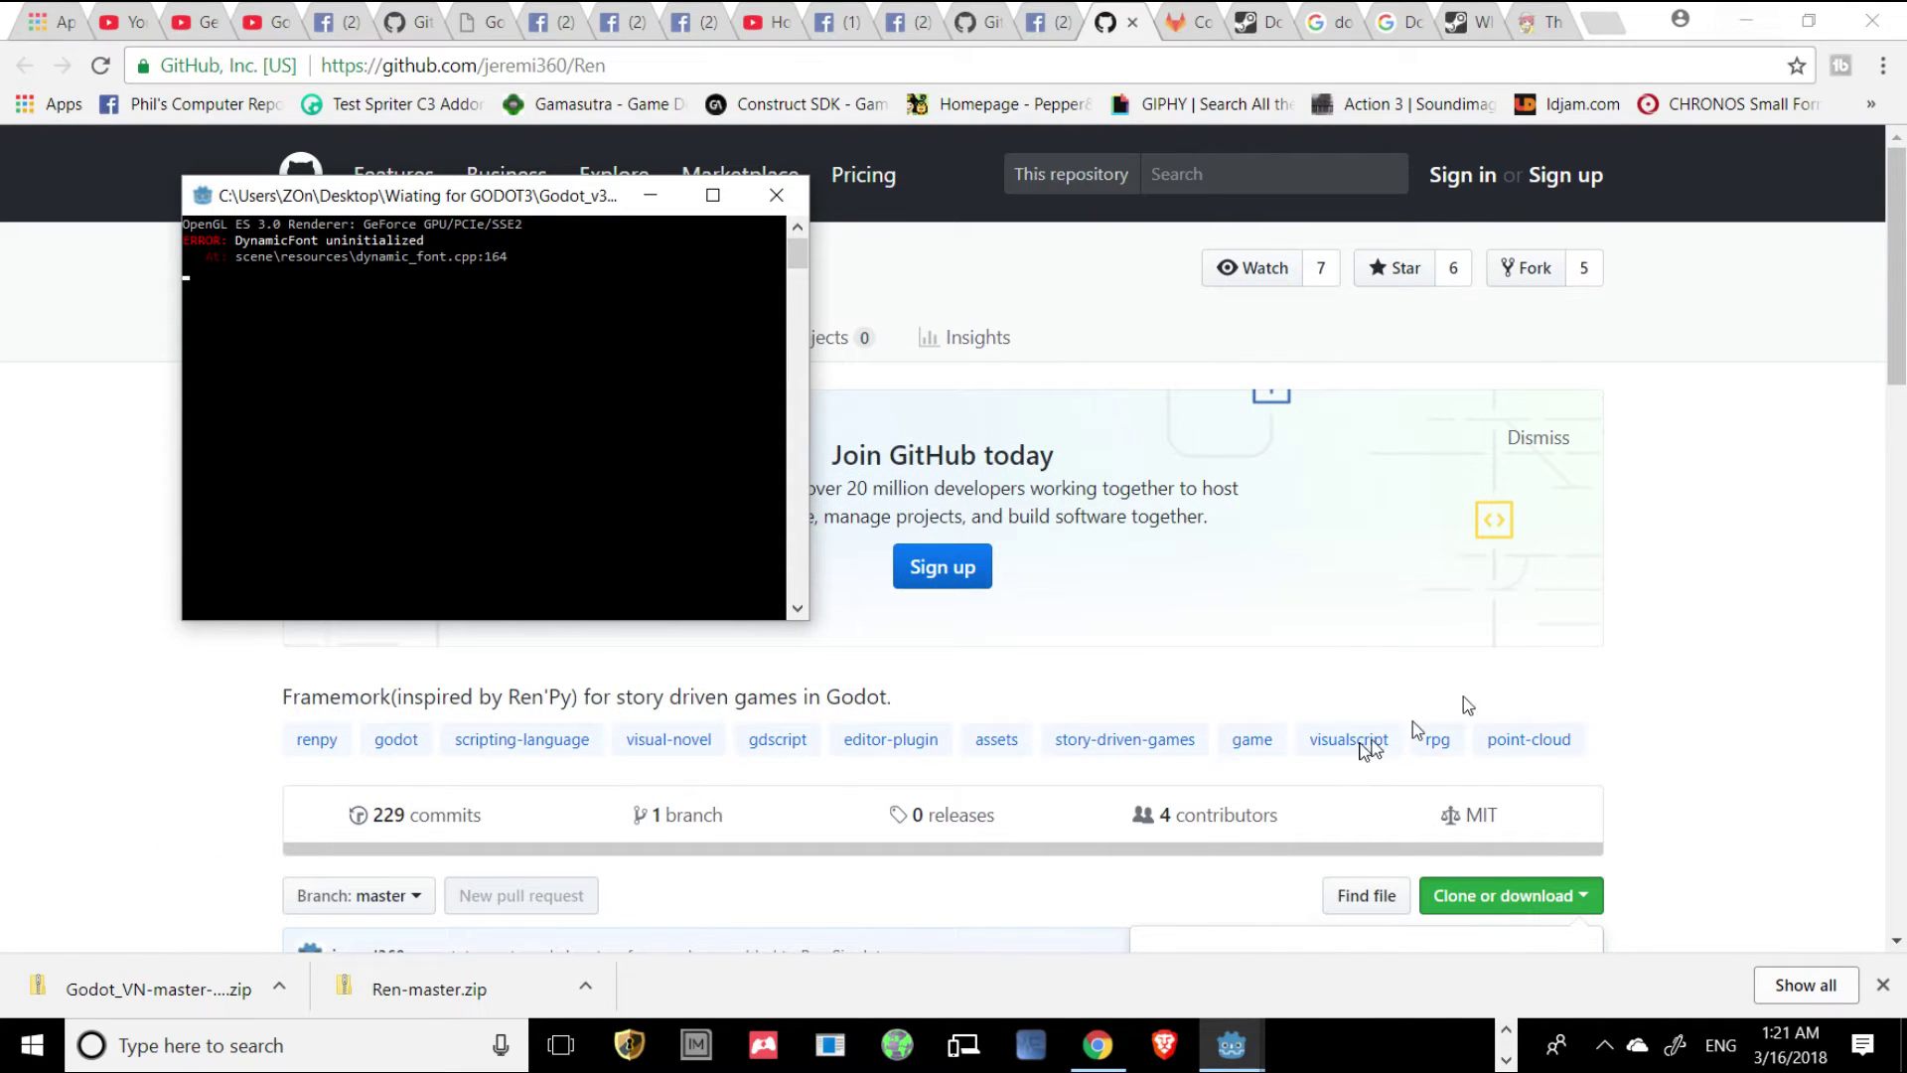
mouse_move(1207, 1033)
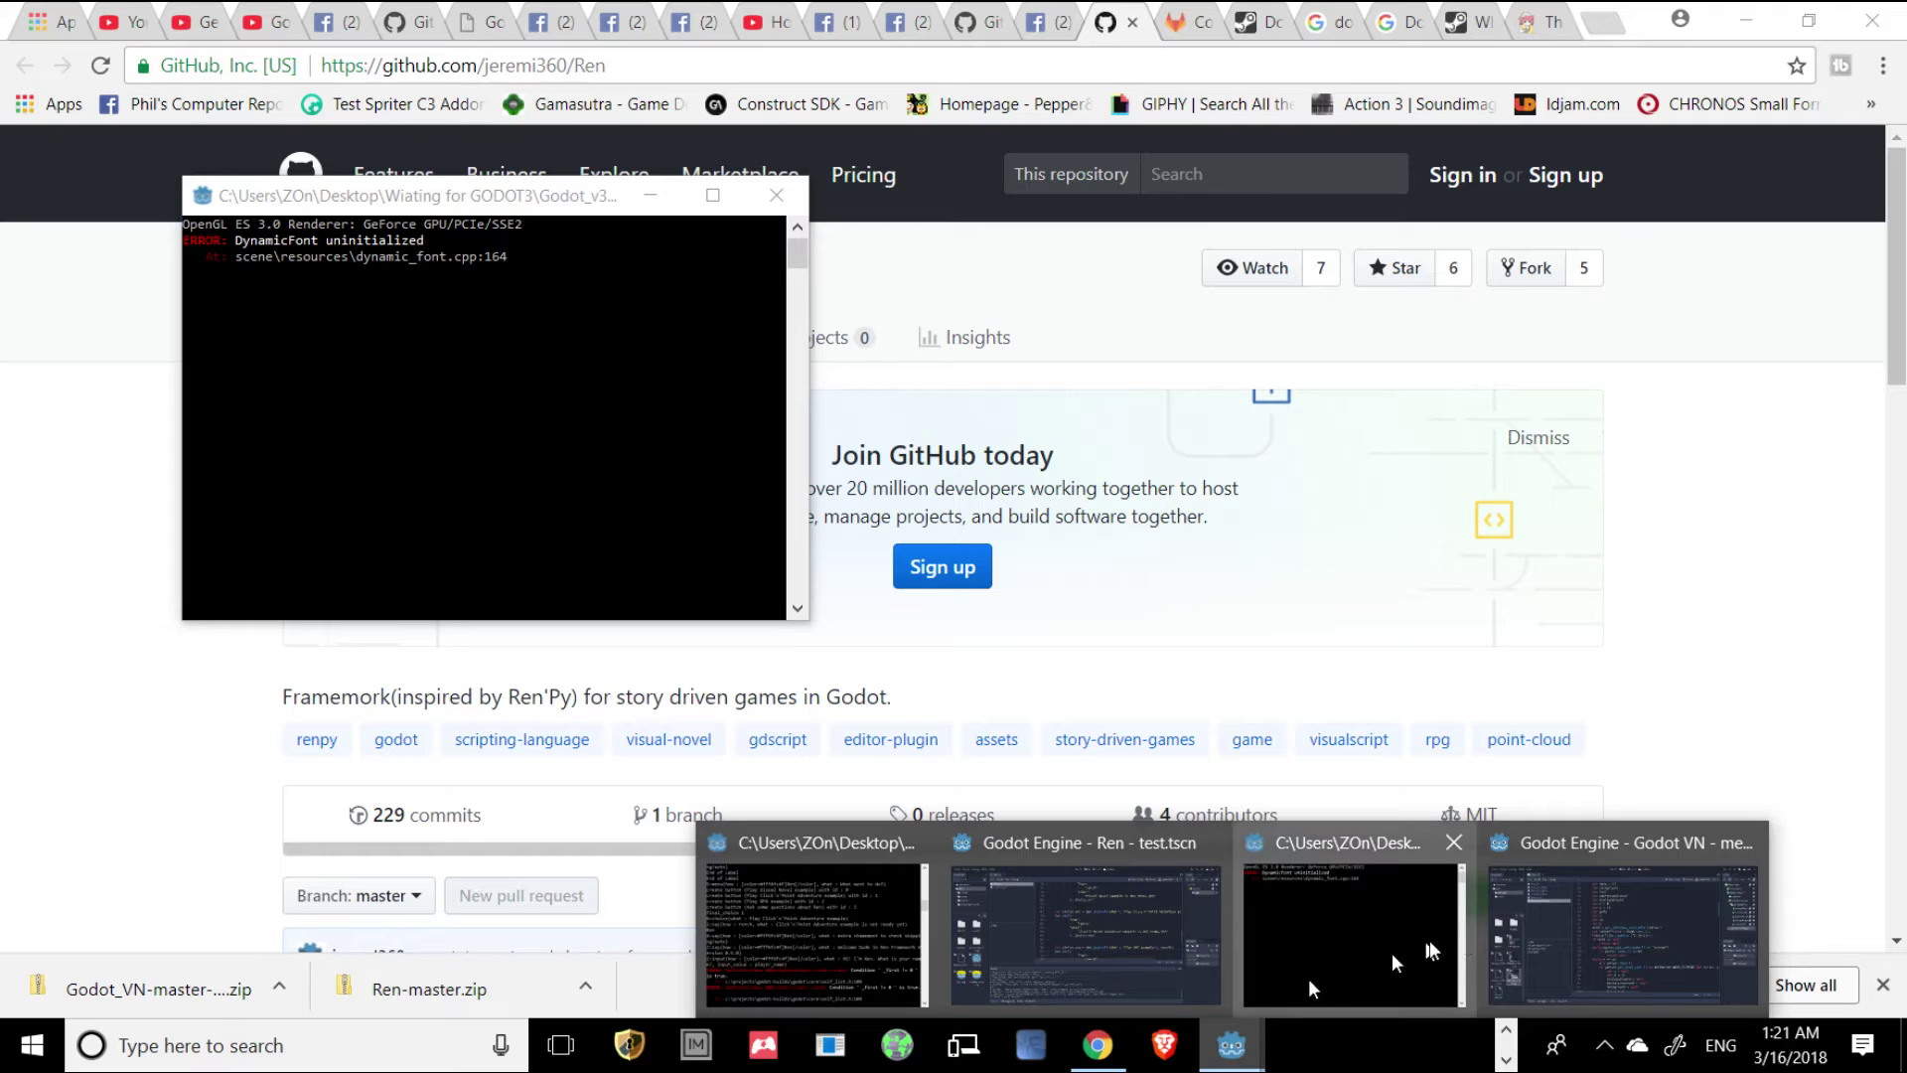
click(1557, 927)
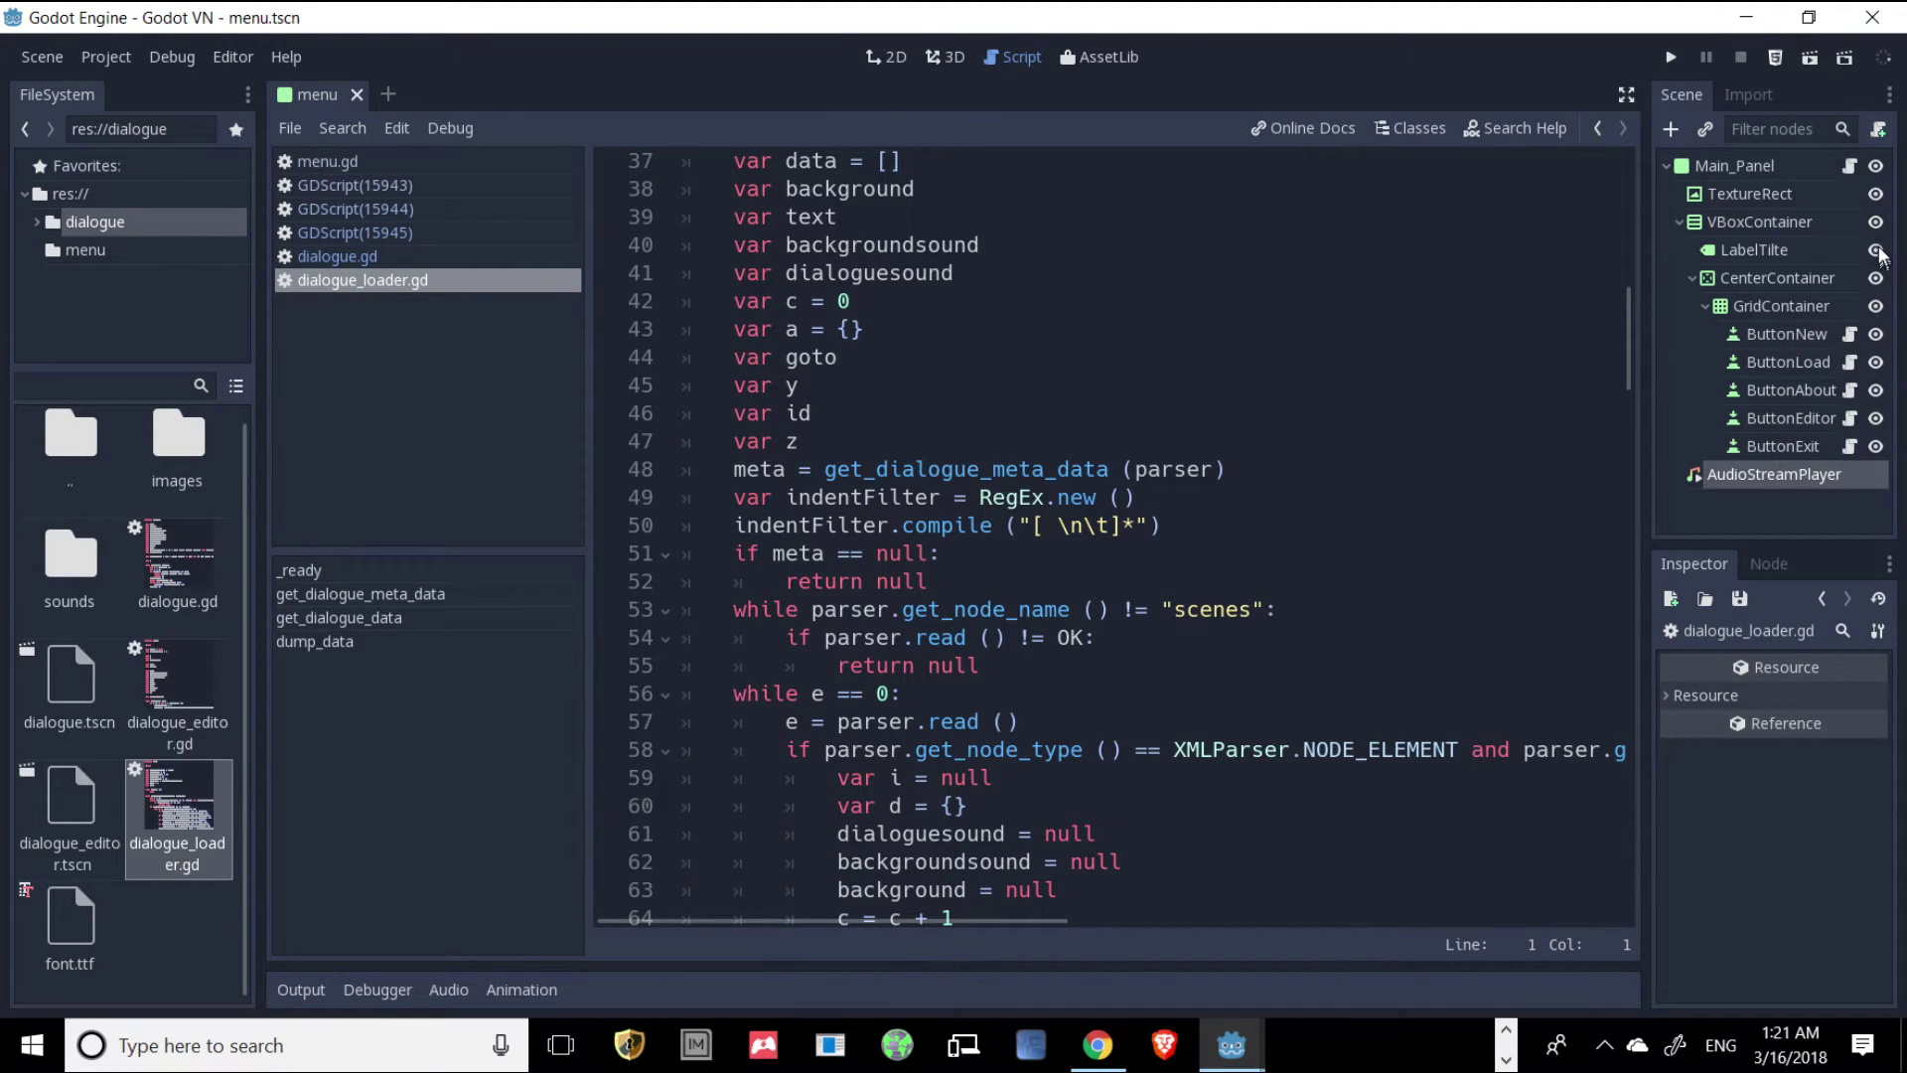
click(1666, 58)
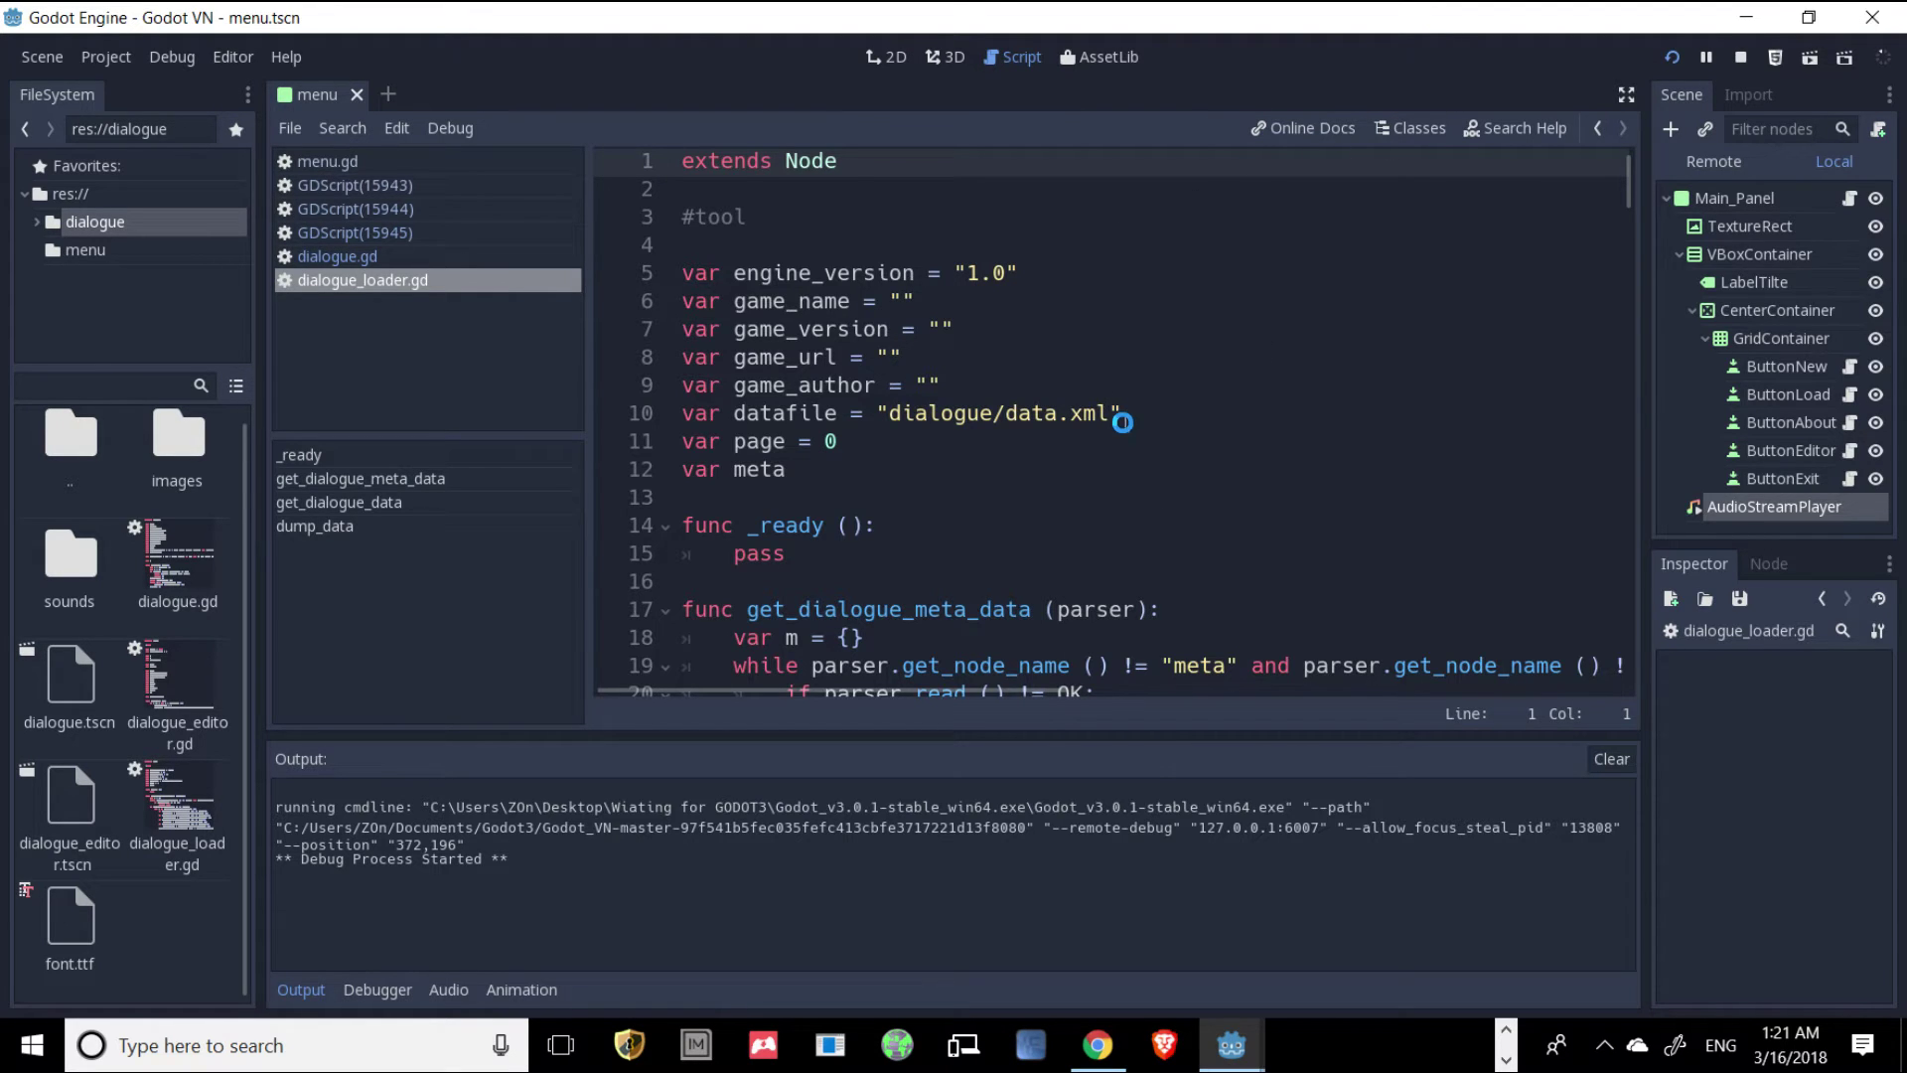
Start a new game in the Godot VN demo and advance the dialogue until the choices appear.
drag(1167, 305, 928, 101)
click(999, 508)
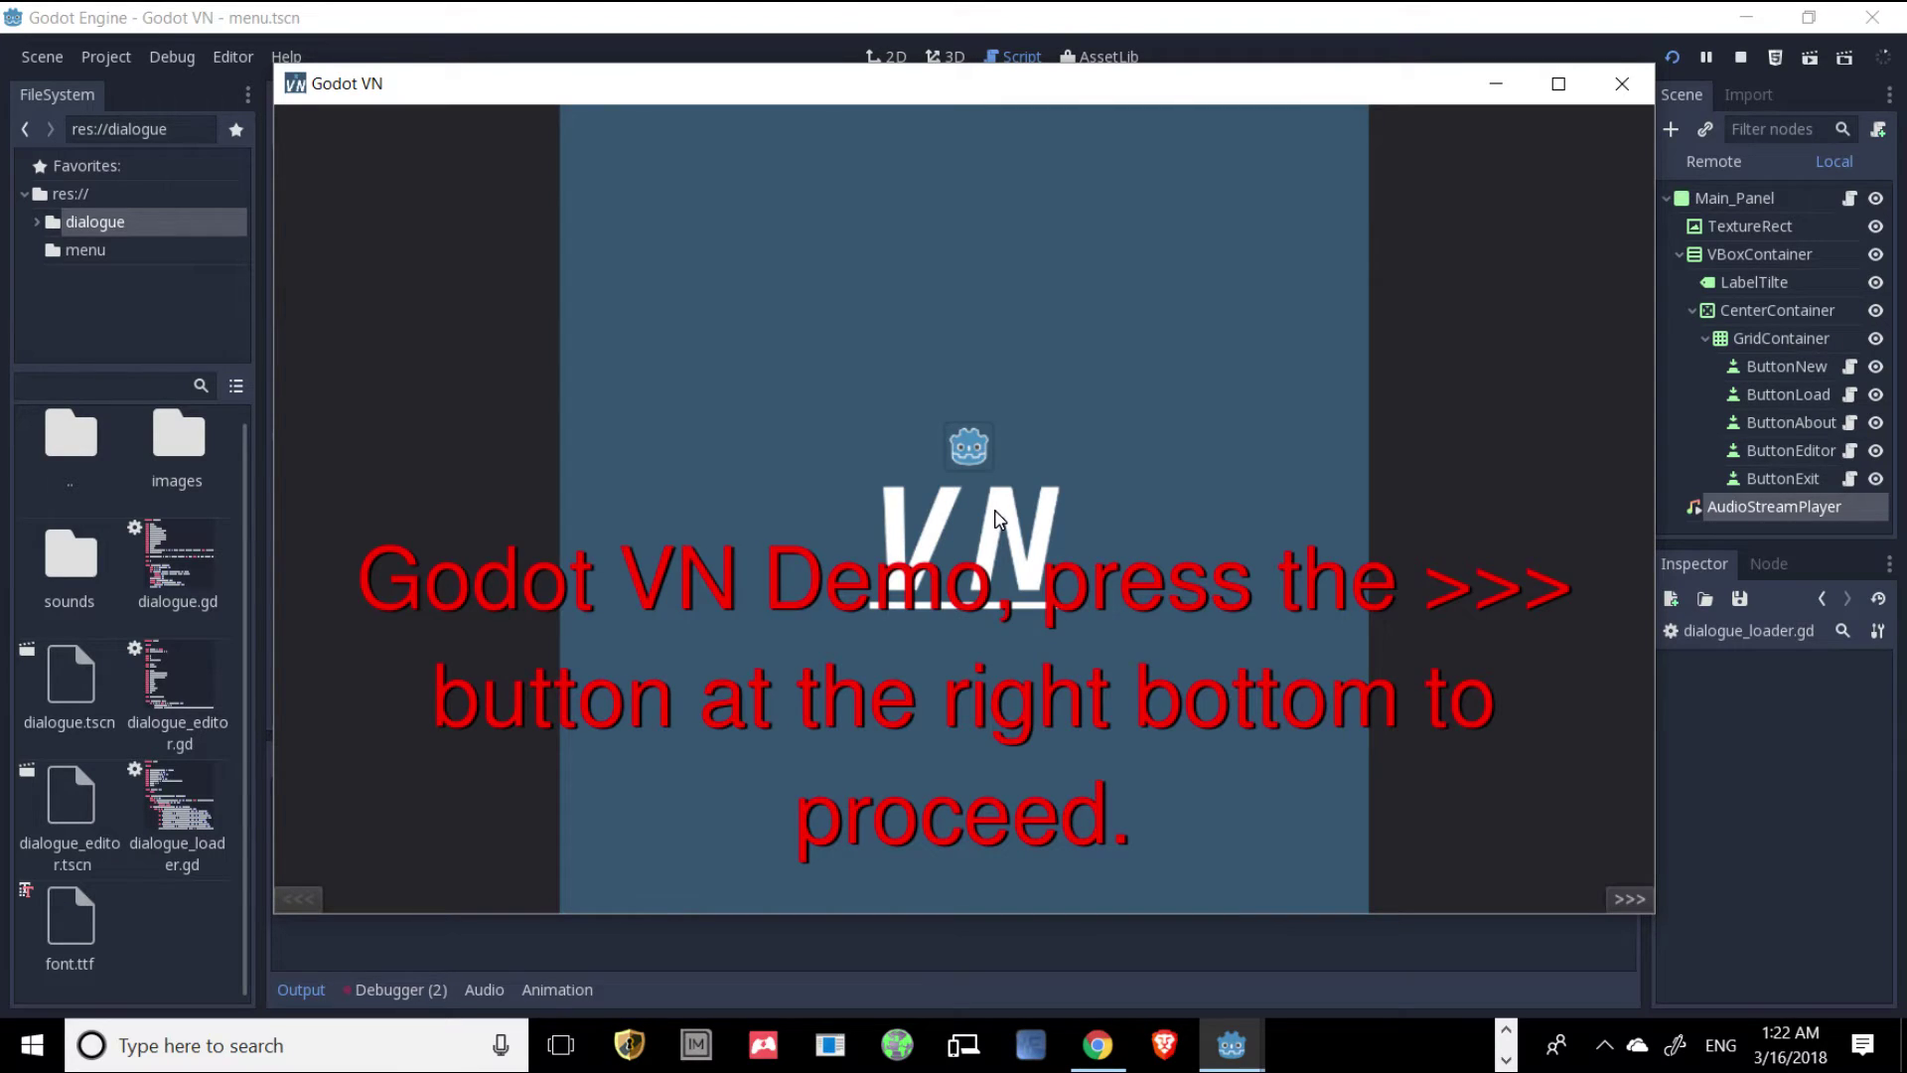
click(1036, 572)
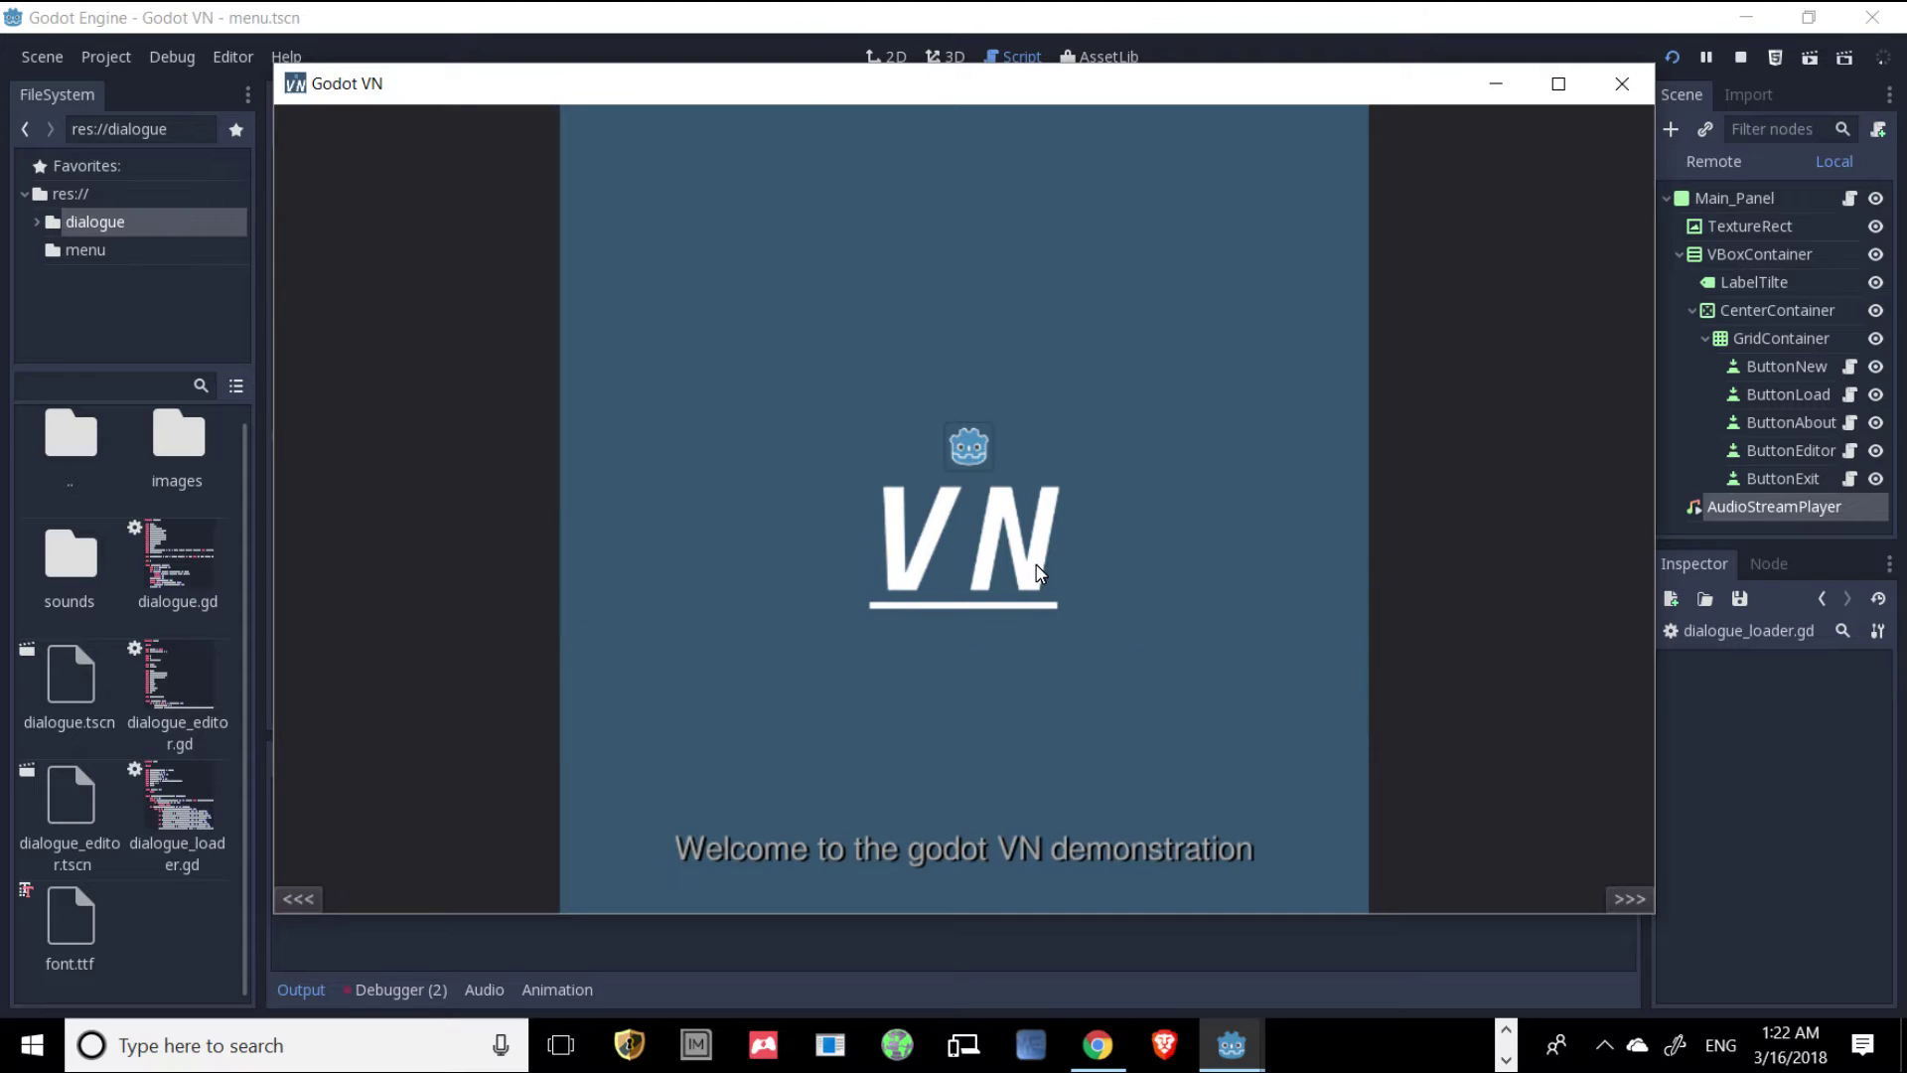
click(1036, 572)
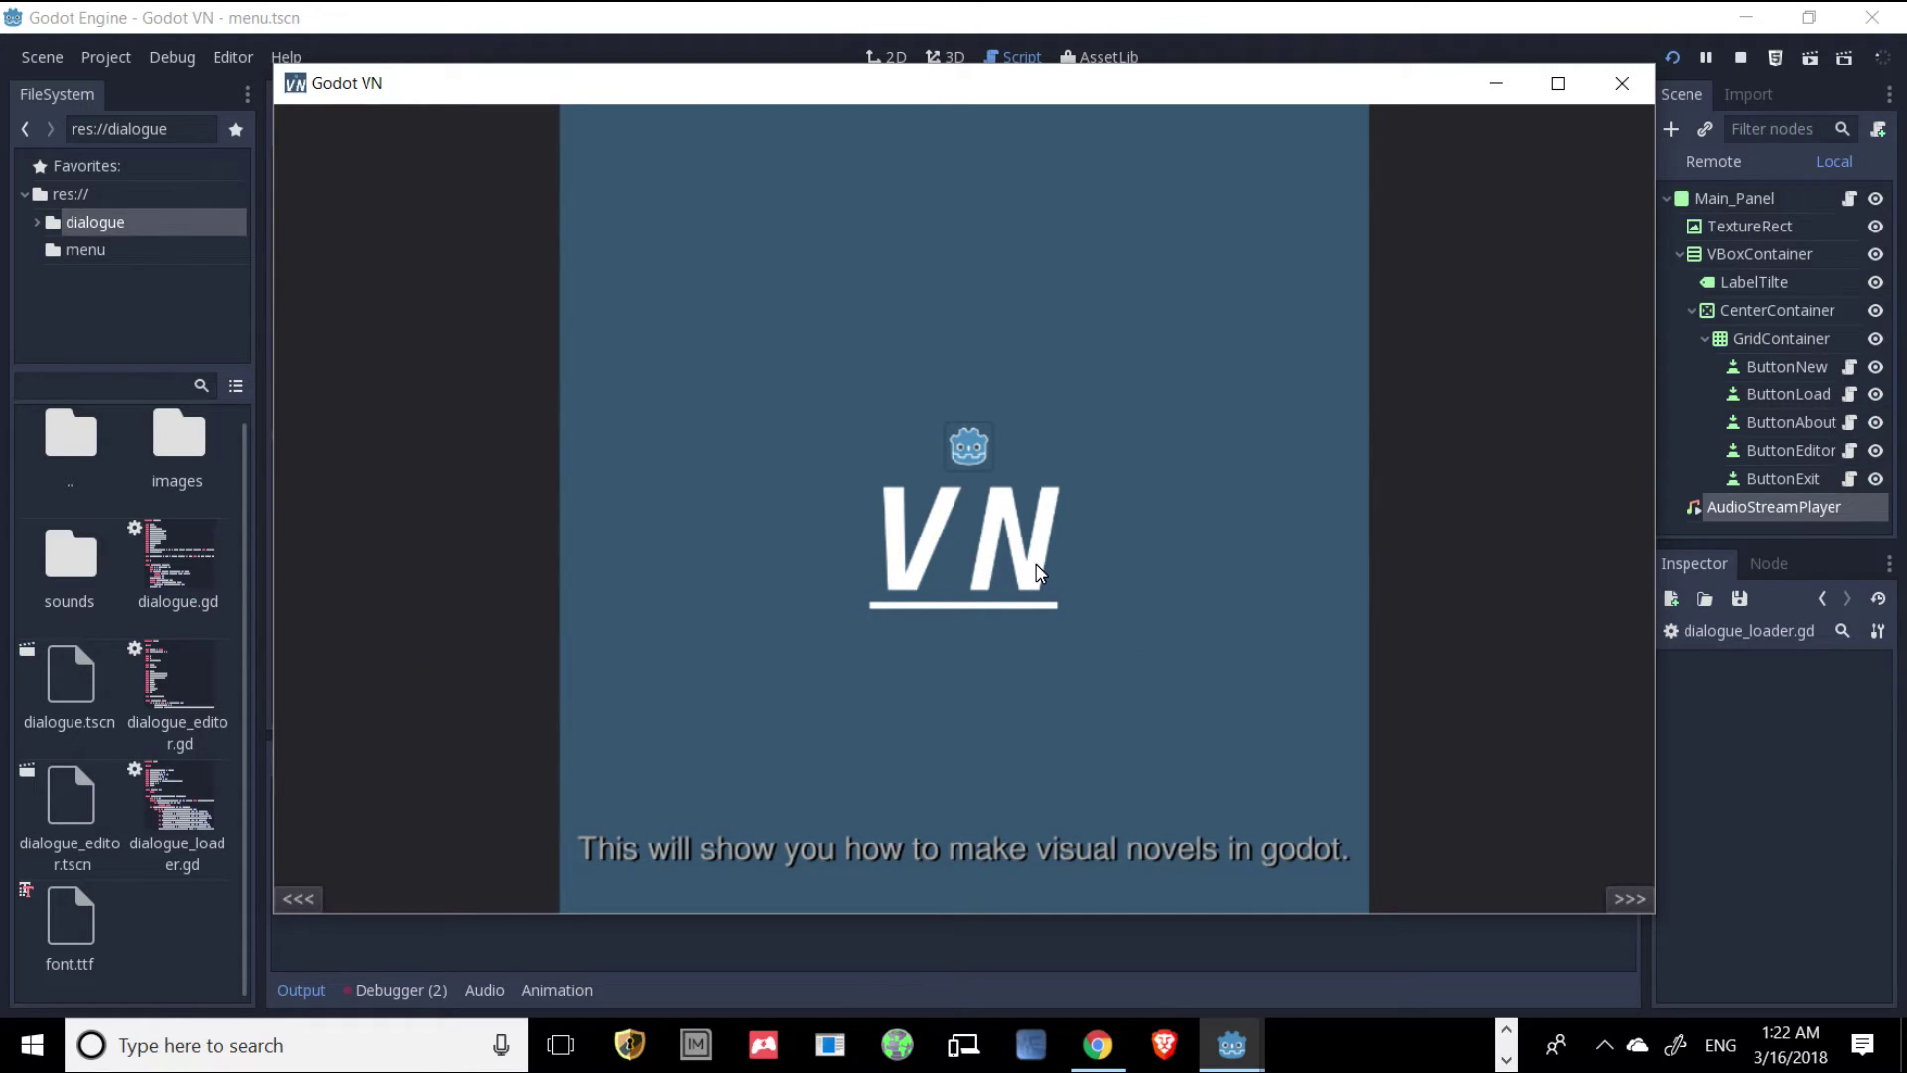
click(1036, 572)
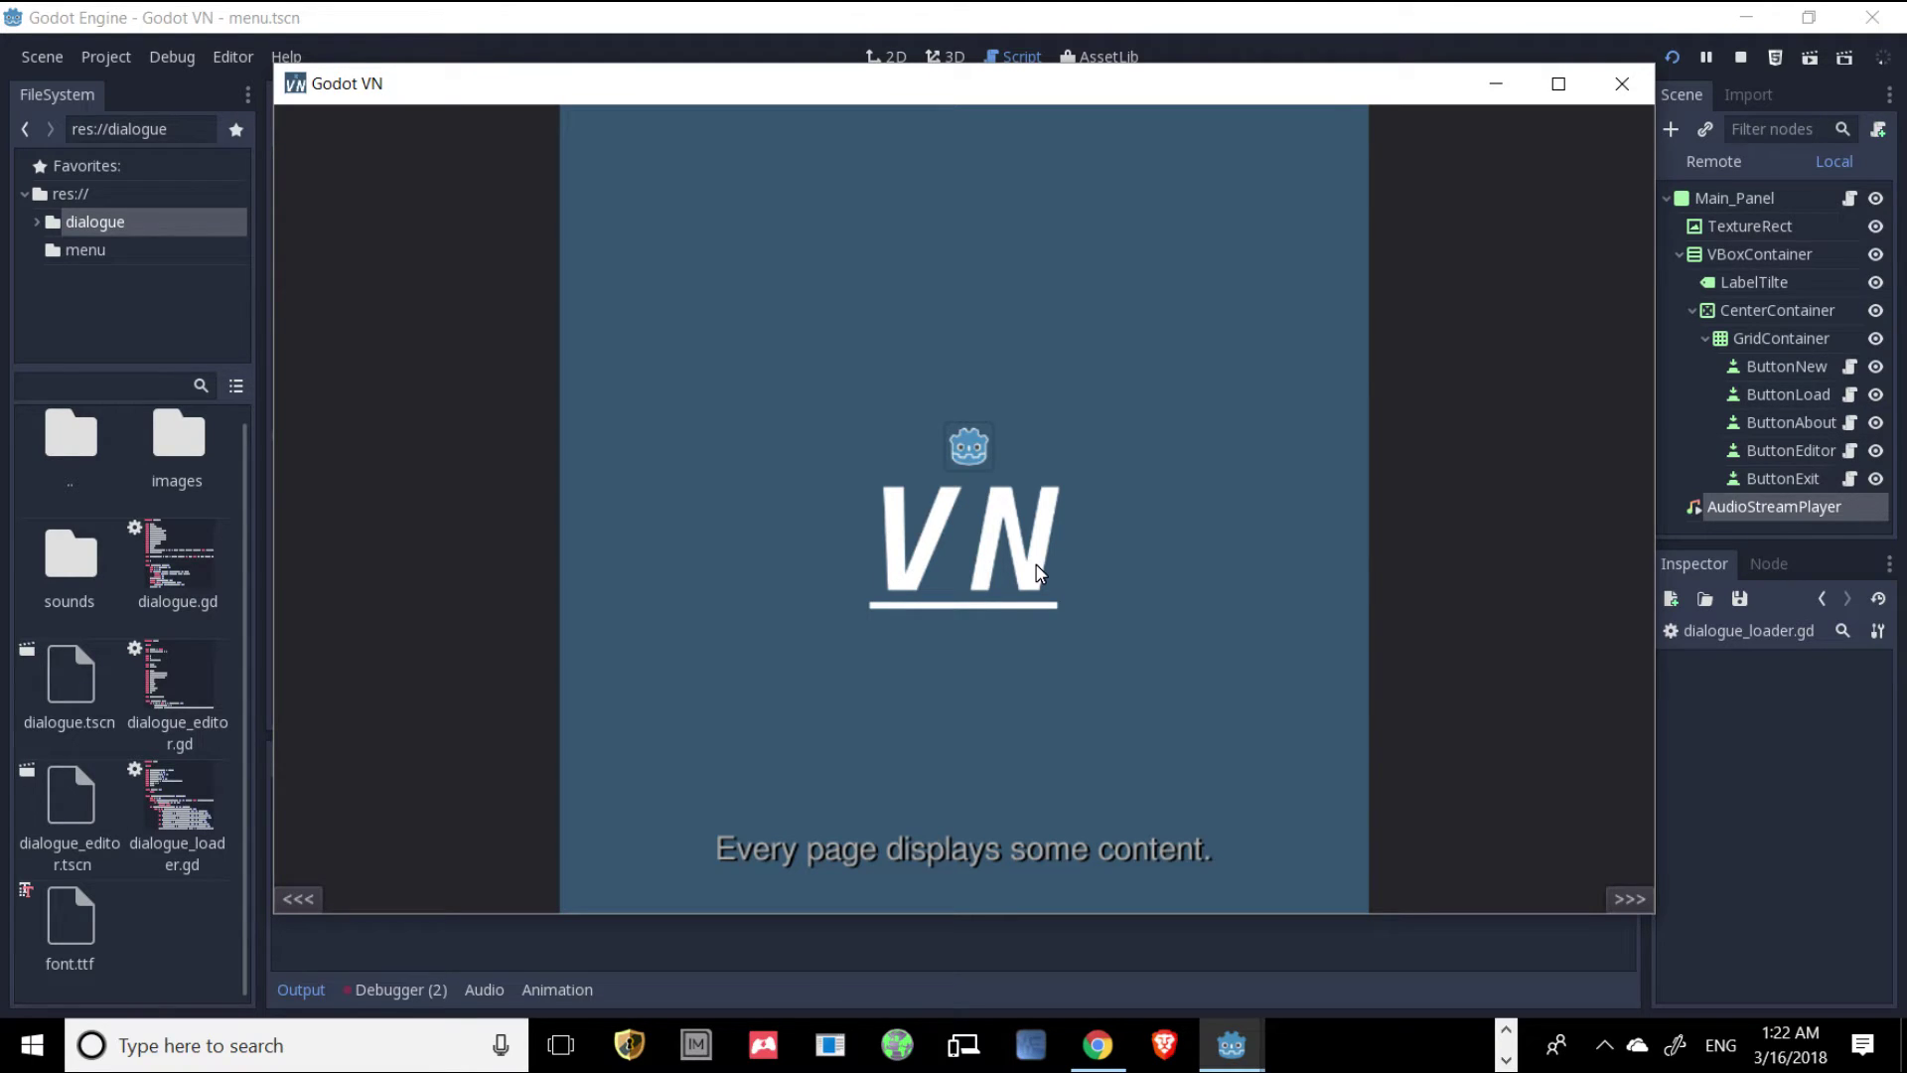
click(1036, 572)
click(1036, 572)
click(1036, 573)
click(1036, 572)
click(1036, 572)
click(1035, 572)
click(1036, 572)
click(1036, 572)
click(1036, 572)
click(1036, 572)
click(1036, 572)
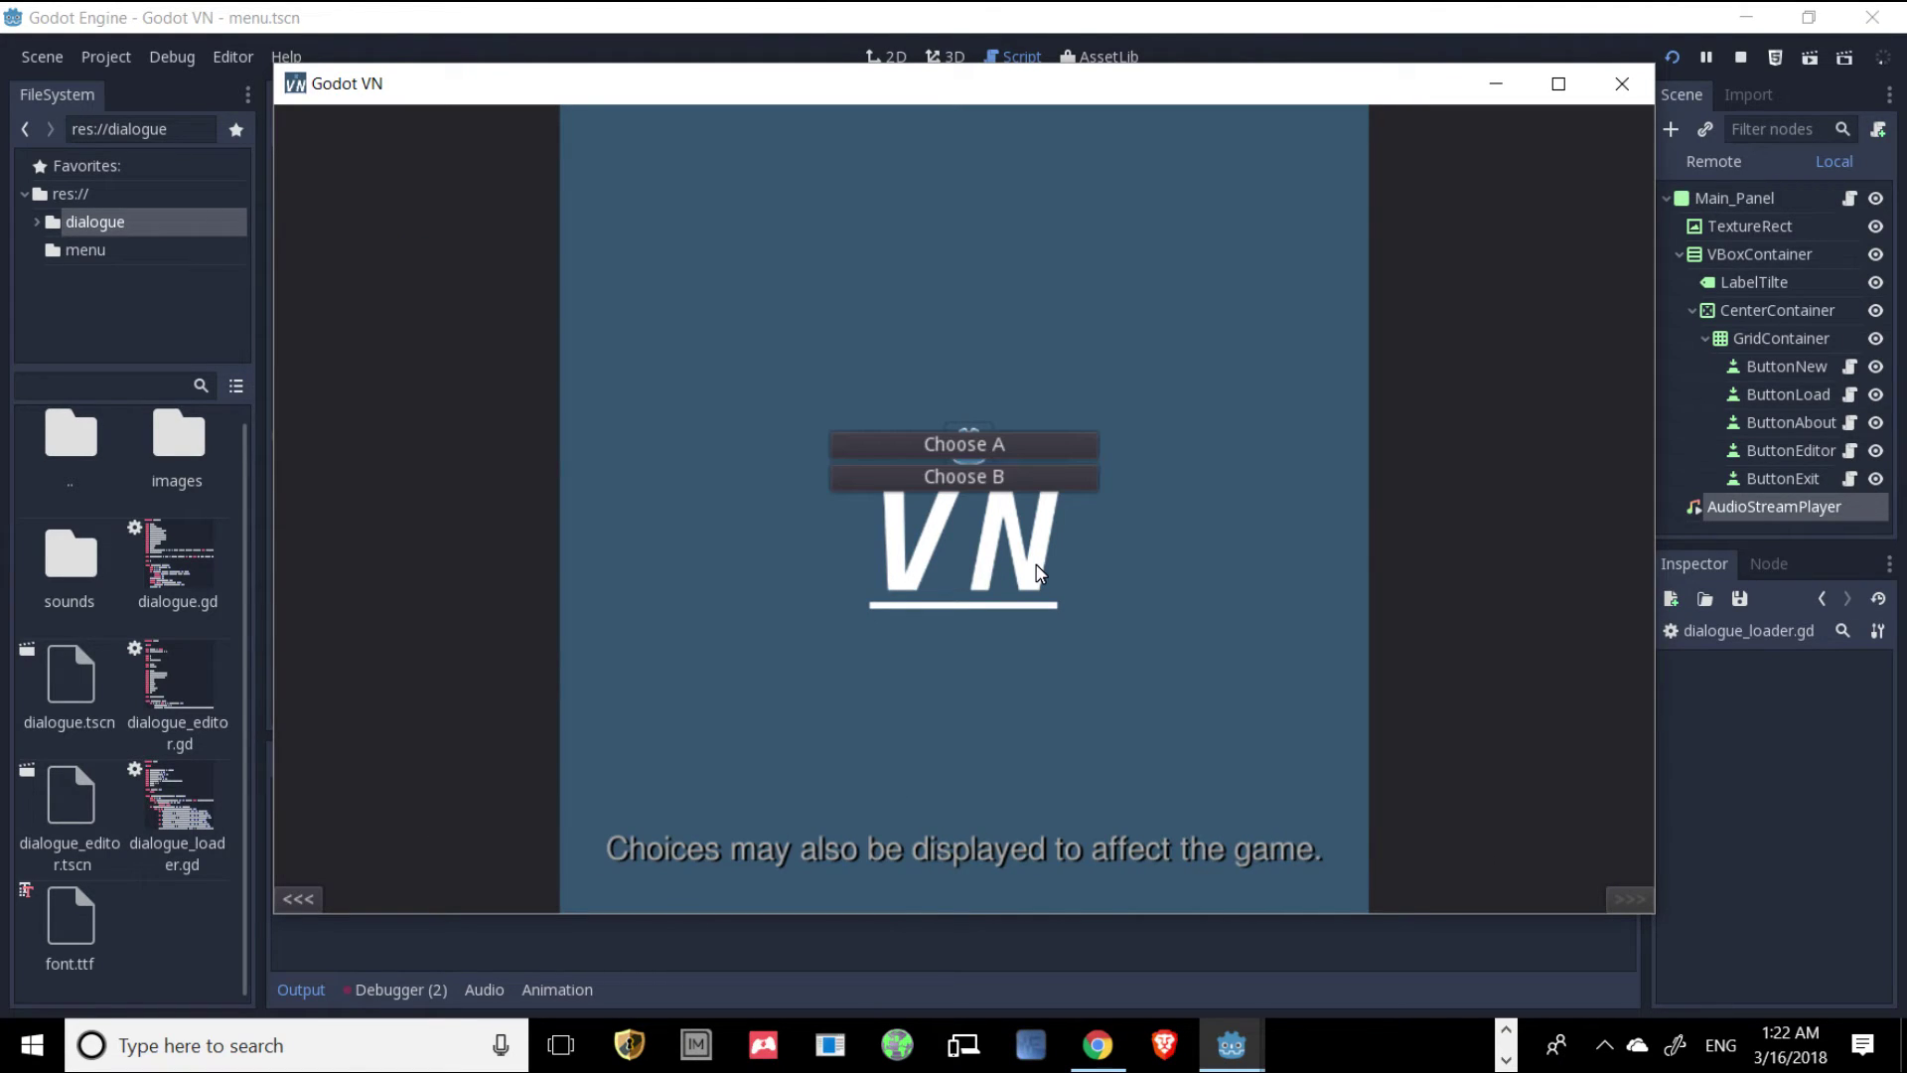
Pick choice A, play through to the main menu, and close the game window.
click(963, 445)
click(965, 453)
click(965, 453)
click(964, 453)
click(965, 452)
click(965, 453)
click(964, 452)
click(964, 453)
click(965, 453)
click(965, 453)
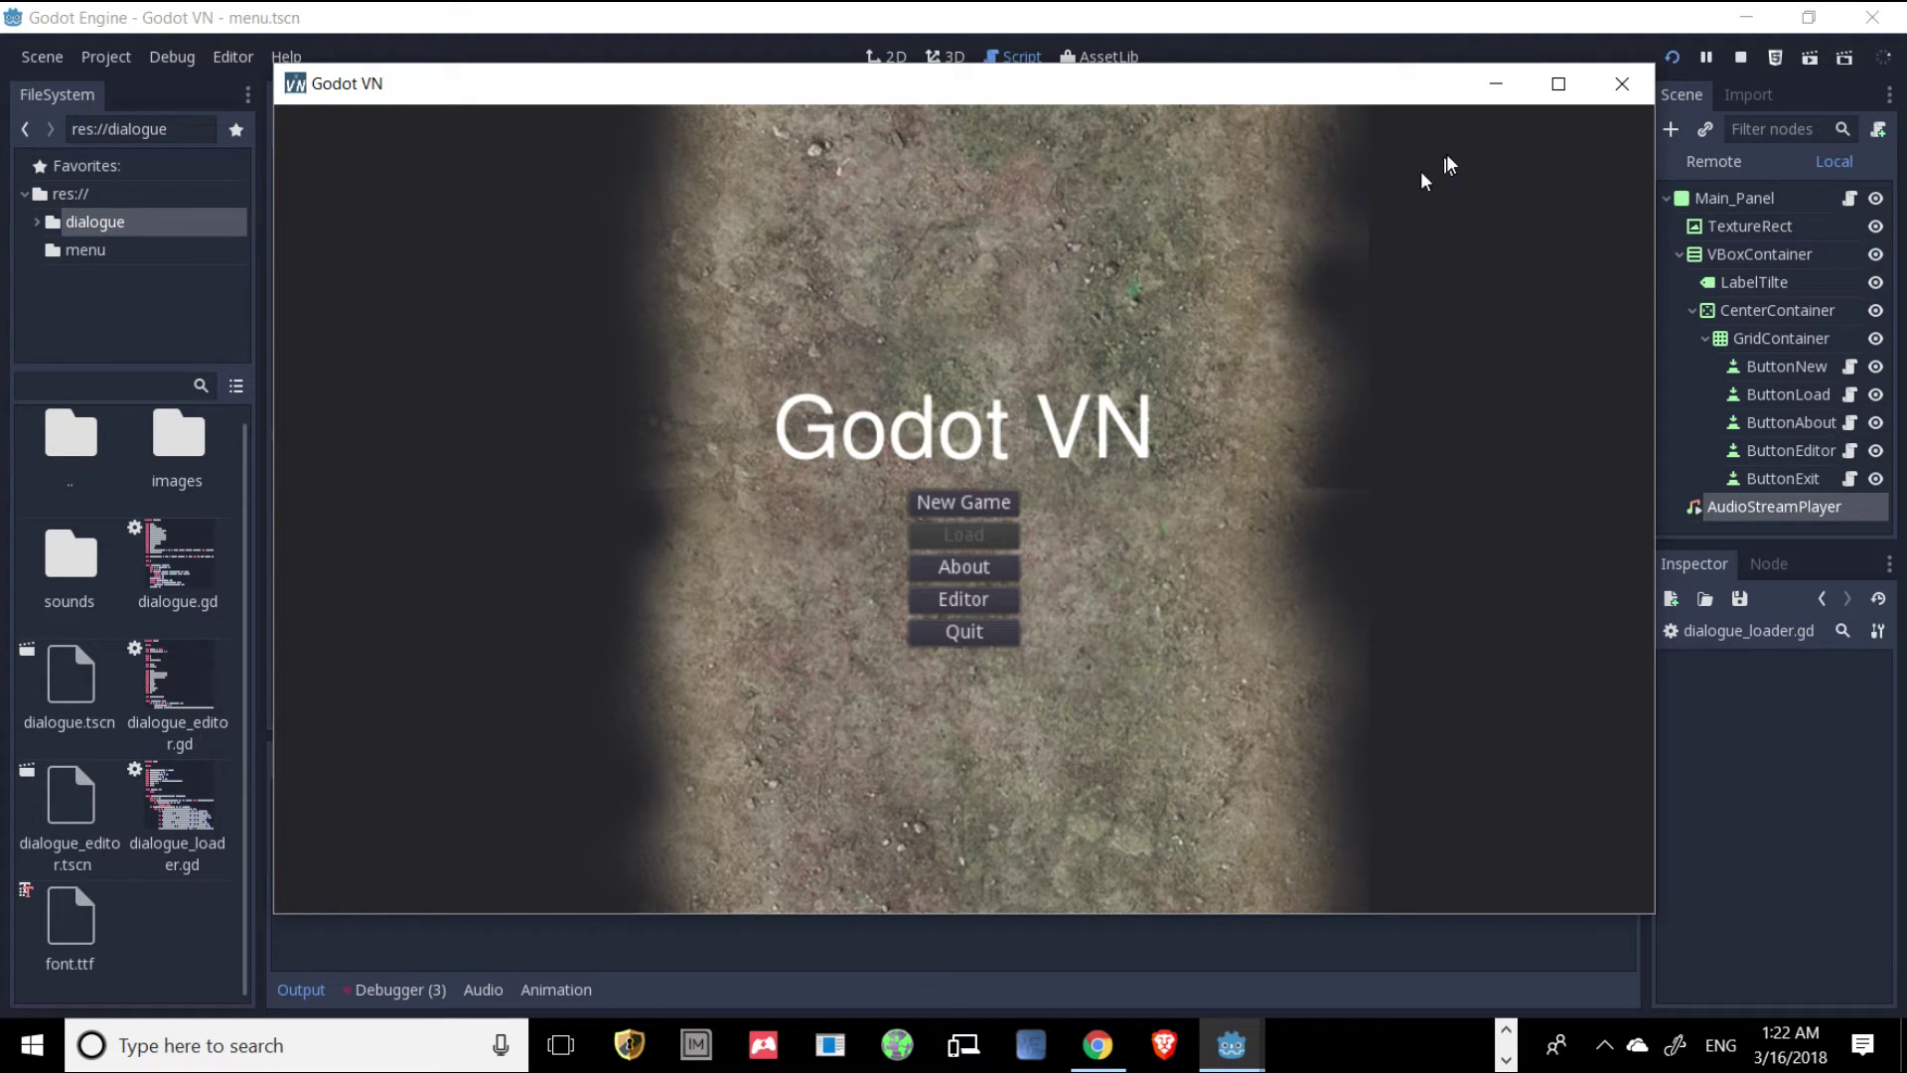
click(1644, 87)
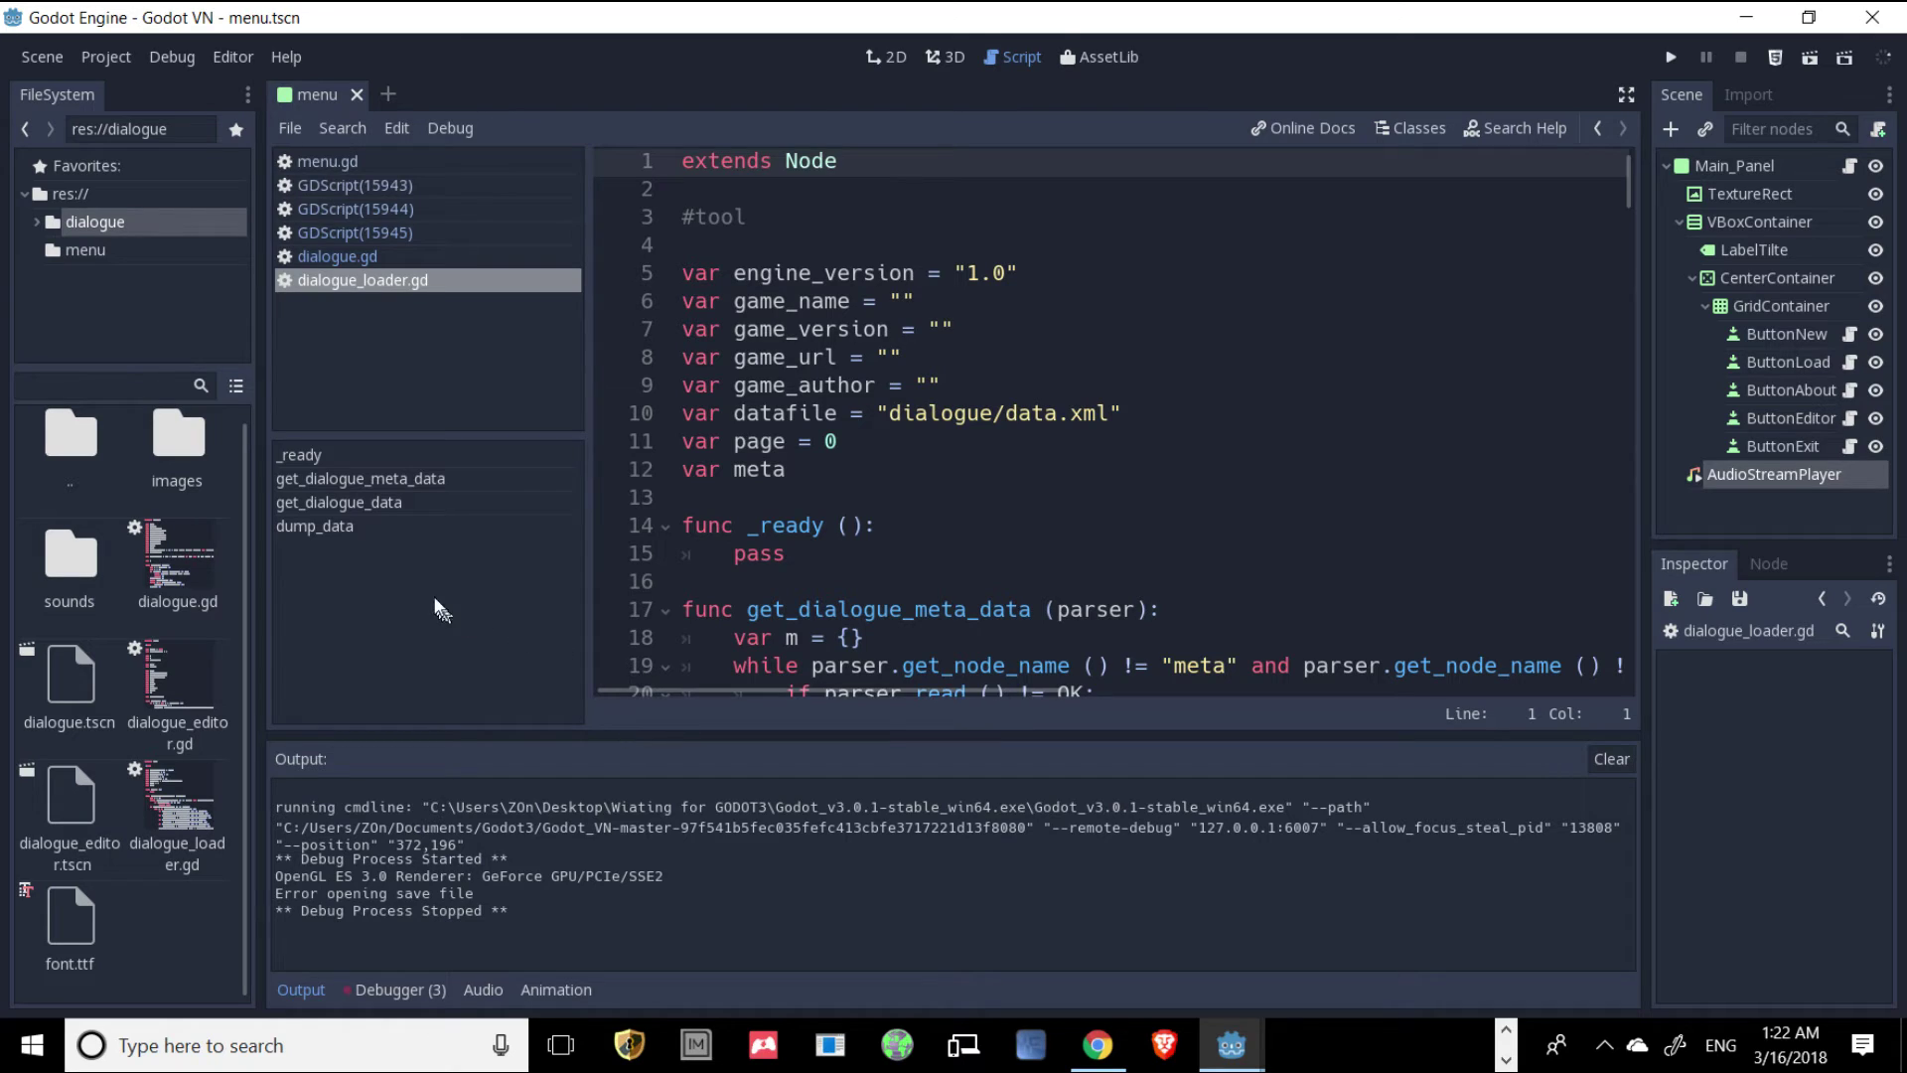
Scroll through the dialogue.gd script, then quit the Godot editor.
click(340, 261)
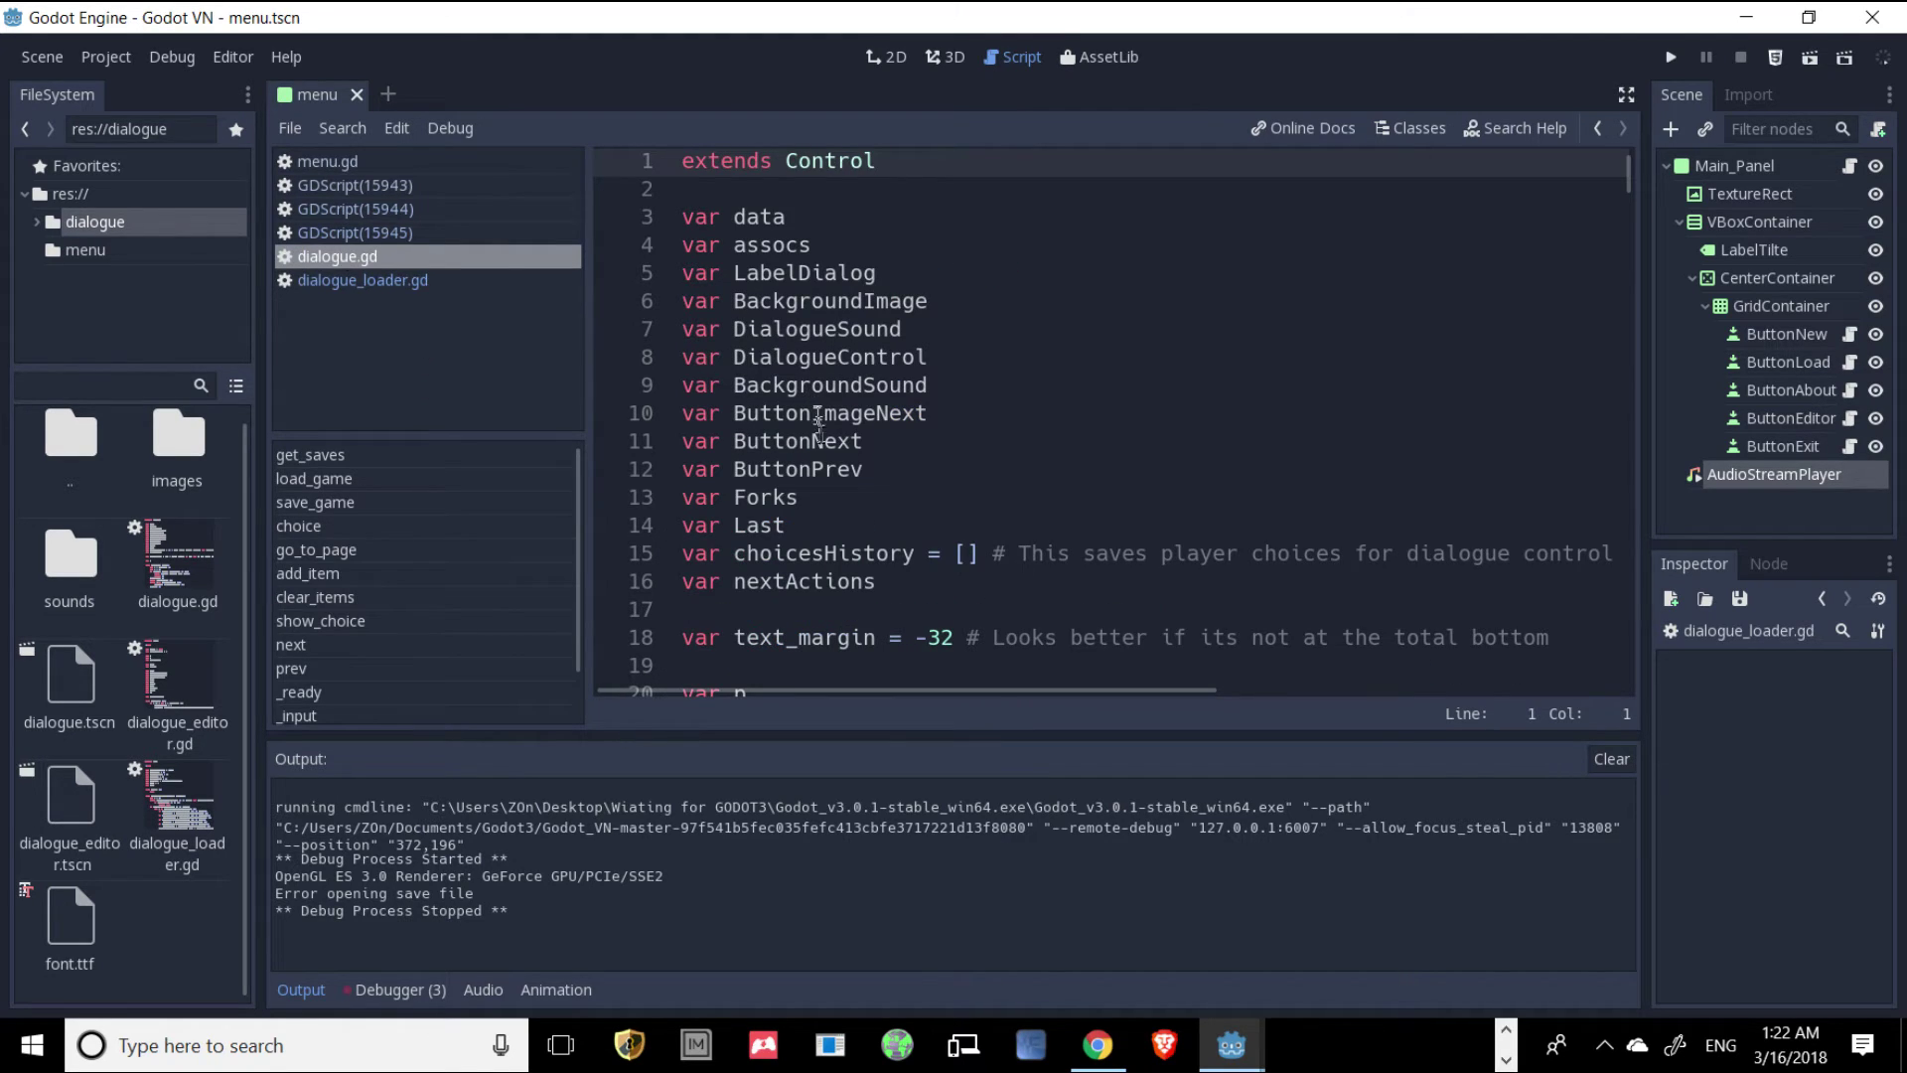
scroll(845, 527, down, 3)
scroll(844, 526, down, 4)
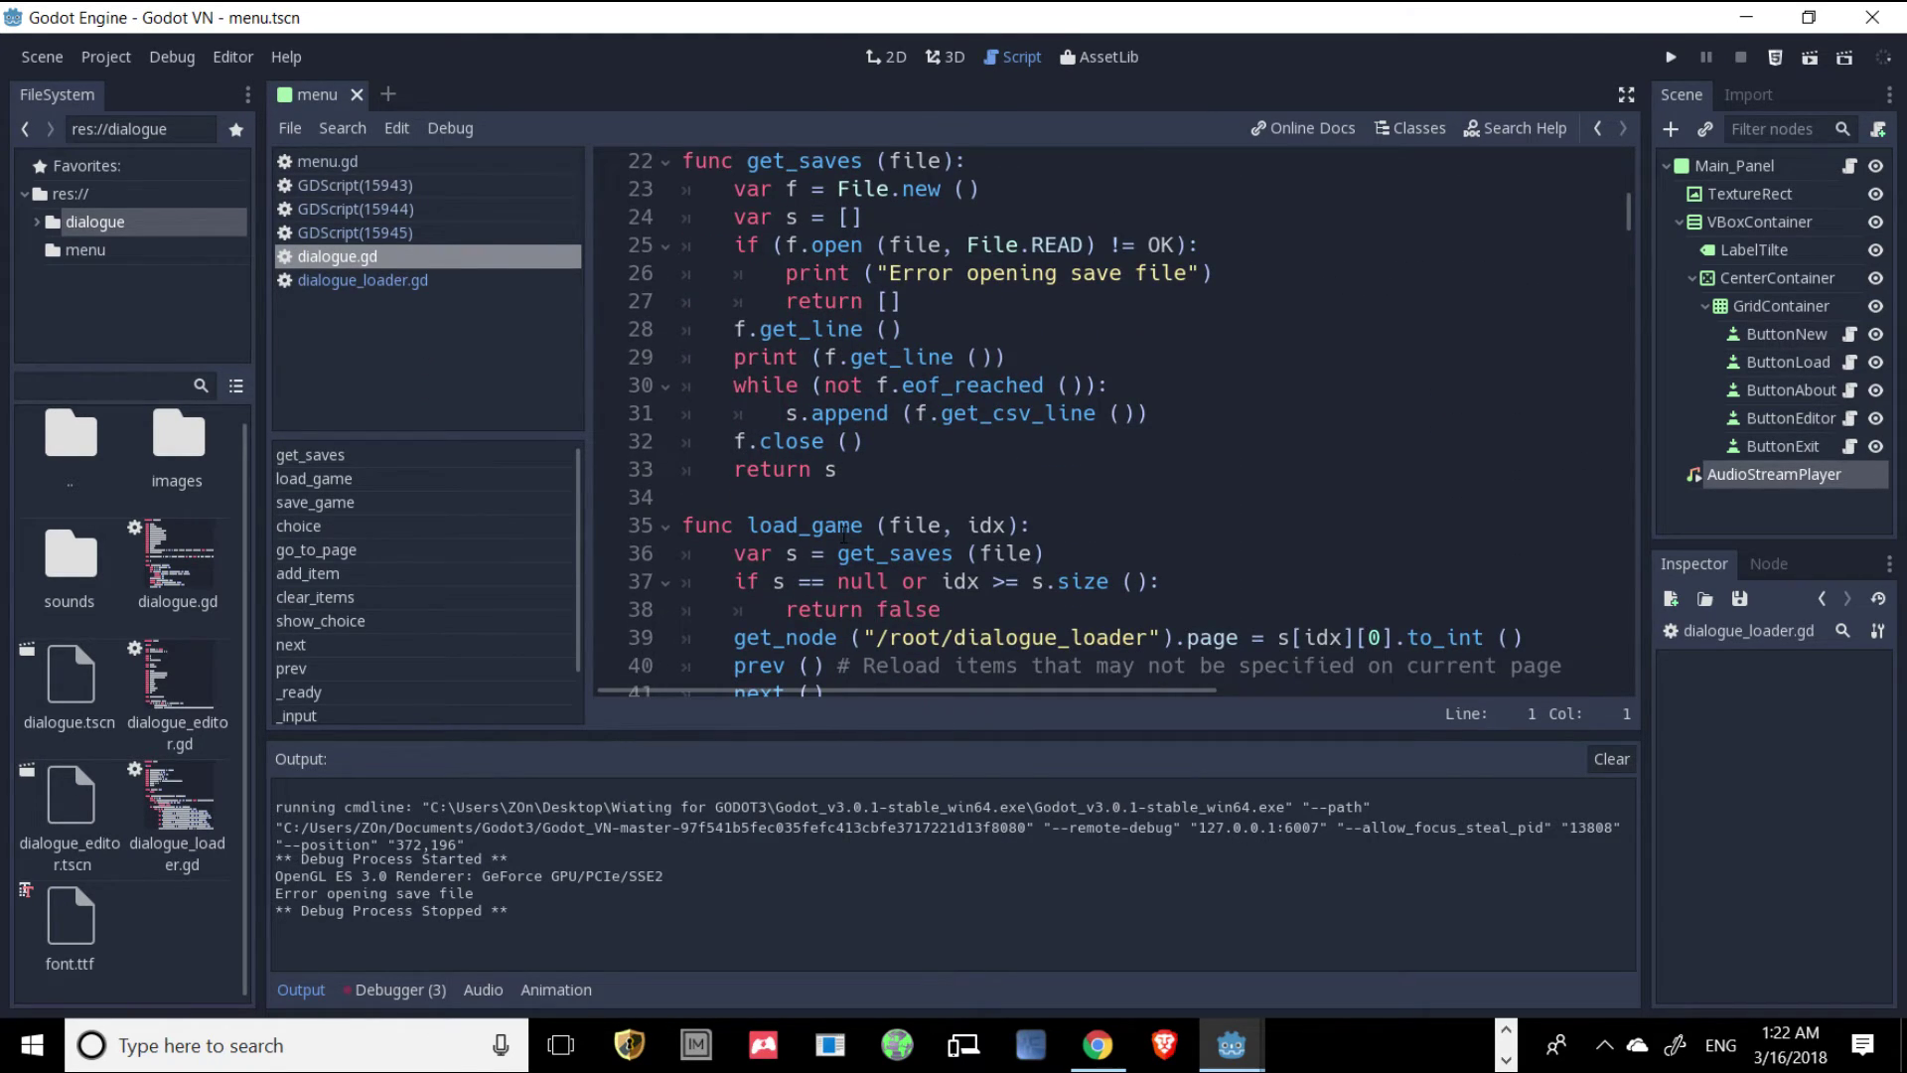
scroll(842, 533, down, 14)
scroll(841, 546, down, 14)
scroll(841, 550, down, 17)
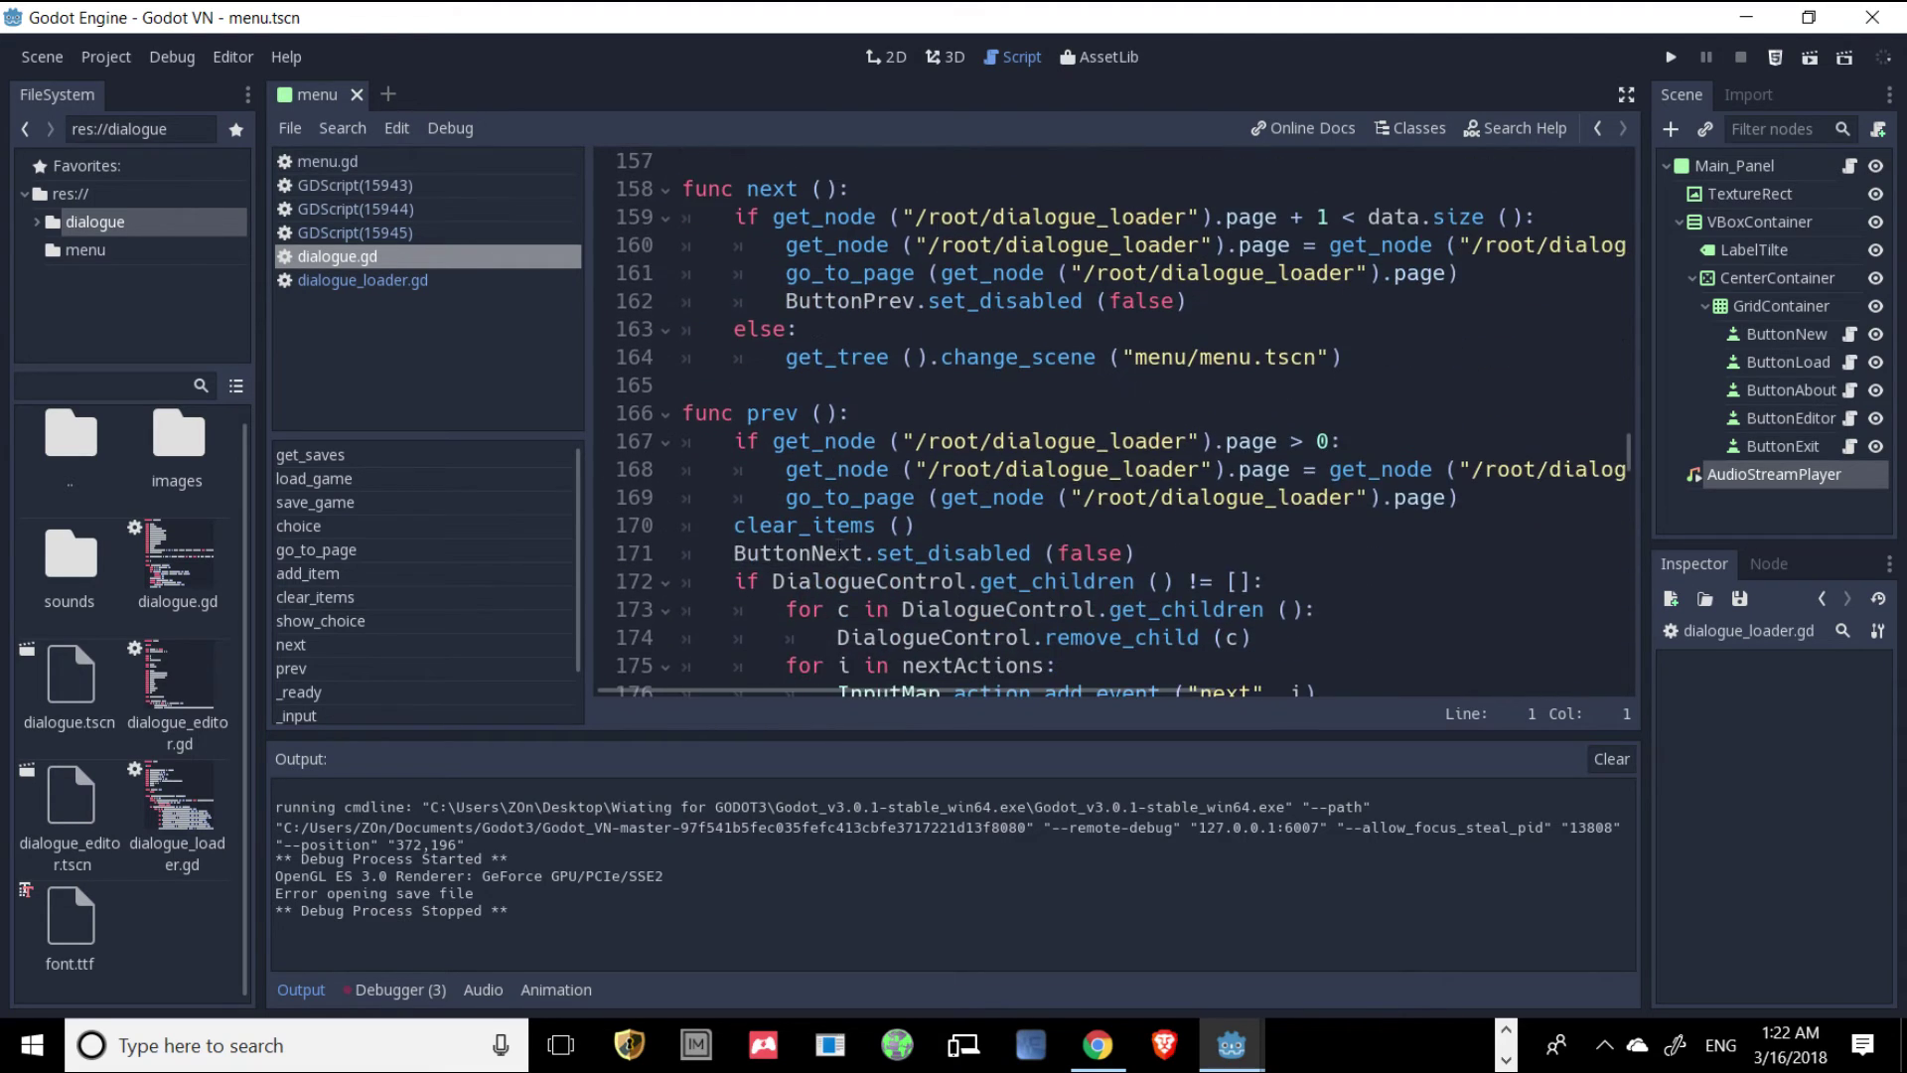
scroll(841, 549, down, 4)
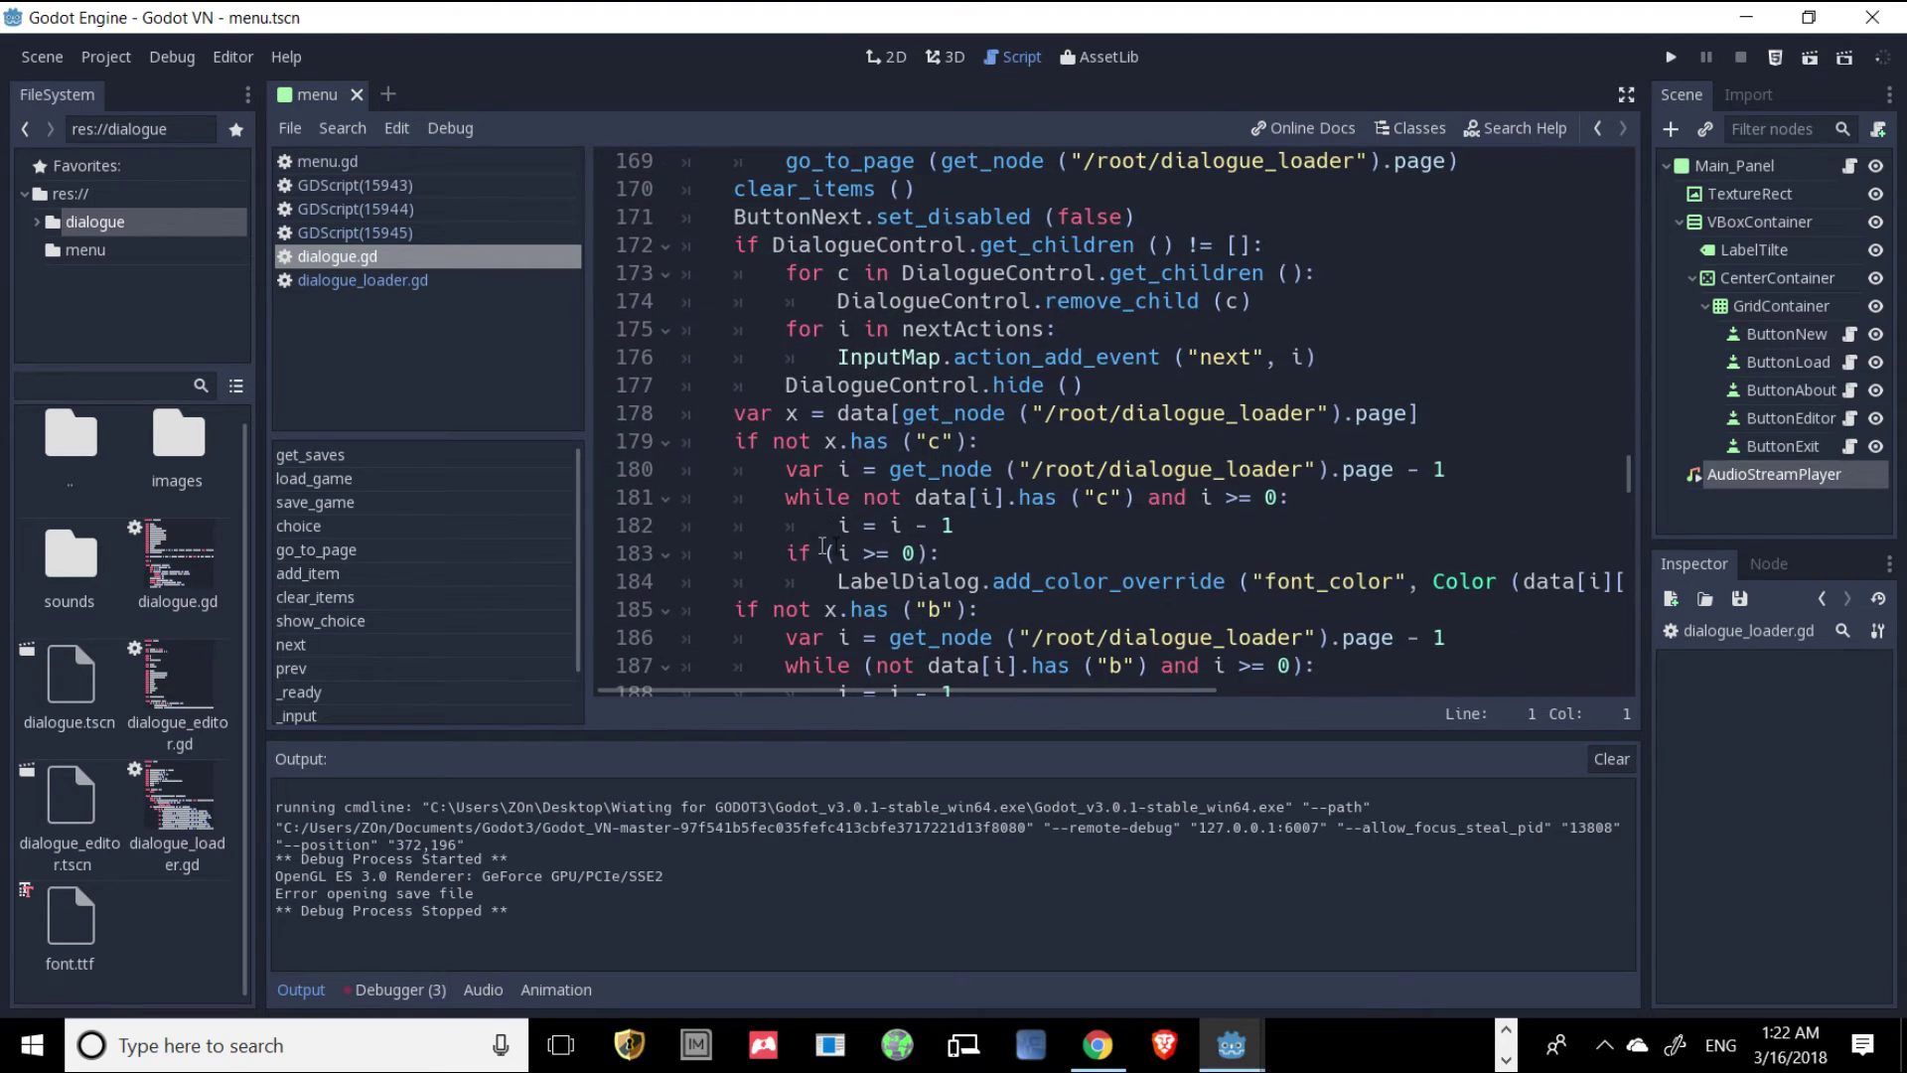
click(1890, 25)
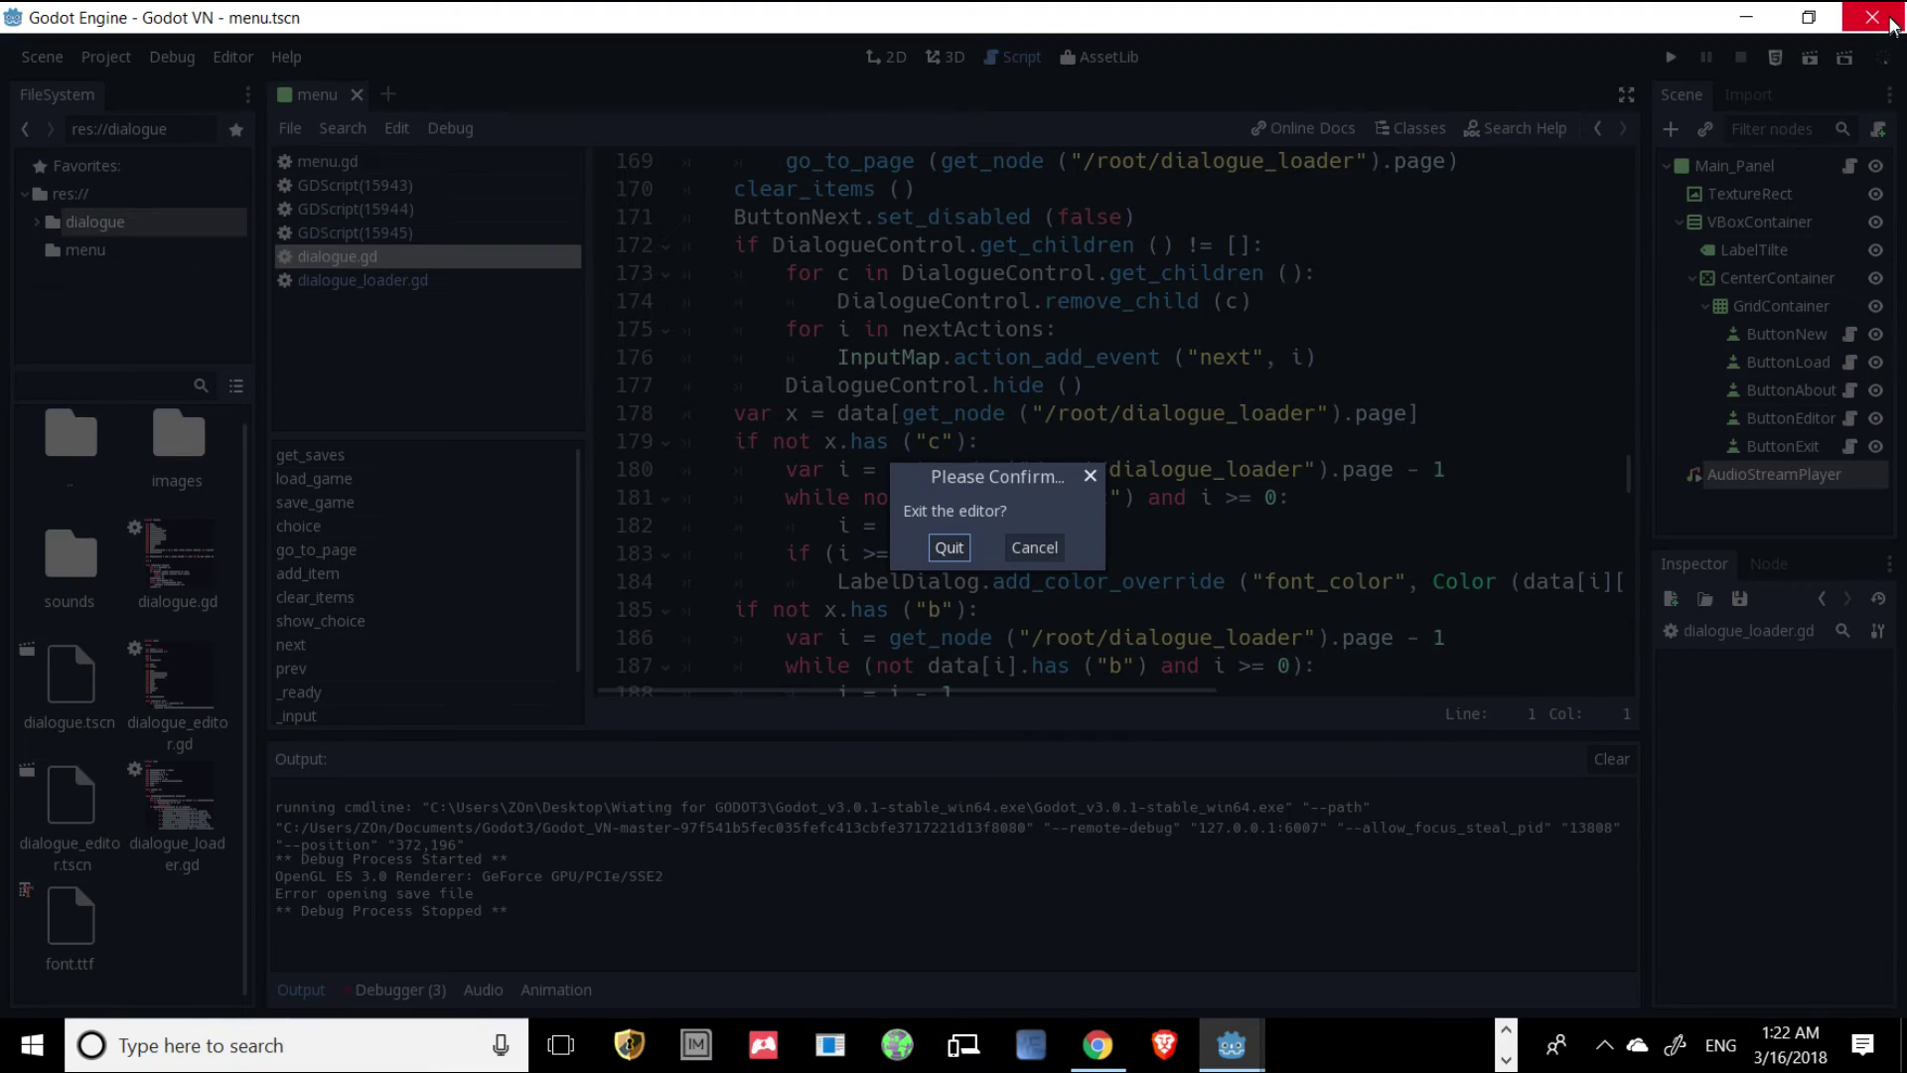
click(959, 559)
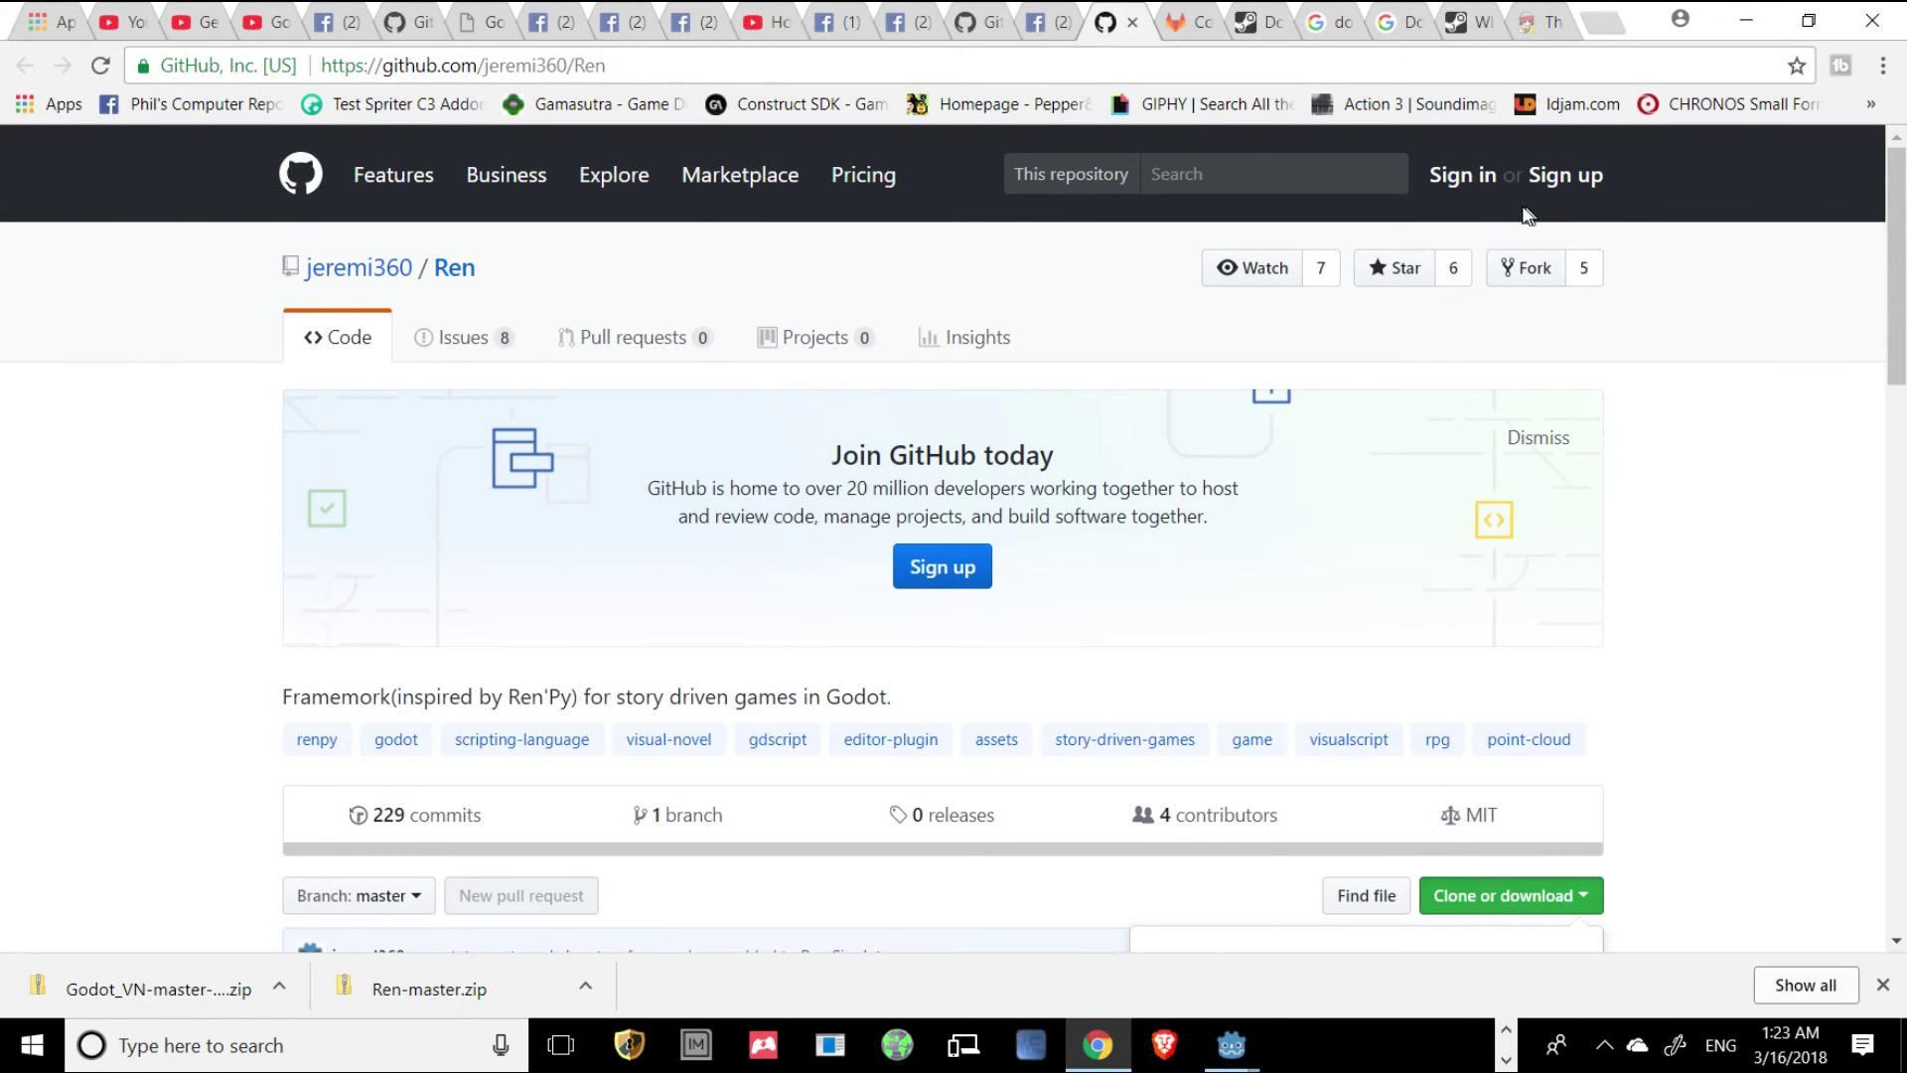
Scroll the Godot_VN readme.txt on GitLab to its CC0 and MIT X11 usage terms and credits.
click(1174, 34)
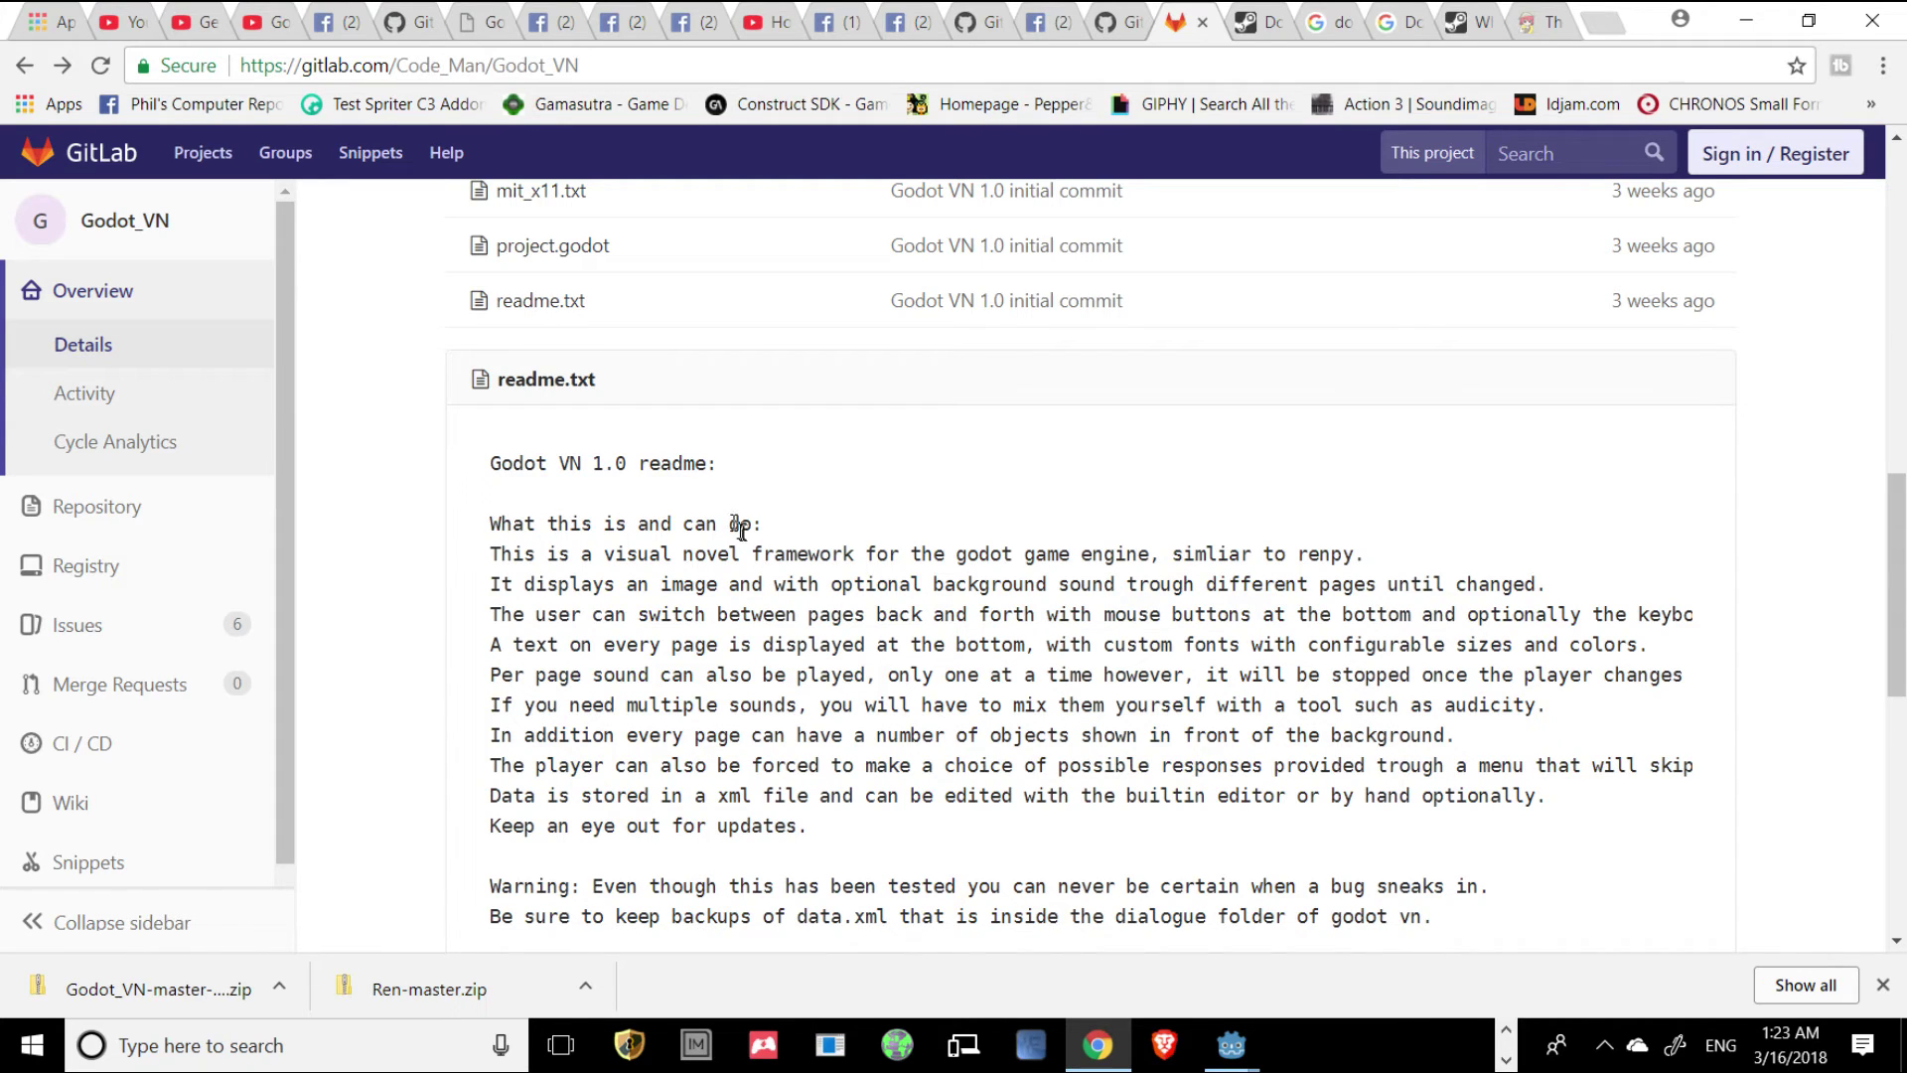
scroll(745, 537, down, 4)
scroll(762, 551, down, 5)
scroll(763, 551, up, 7)
scroll(882, 713, down, 4)
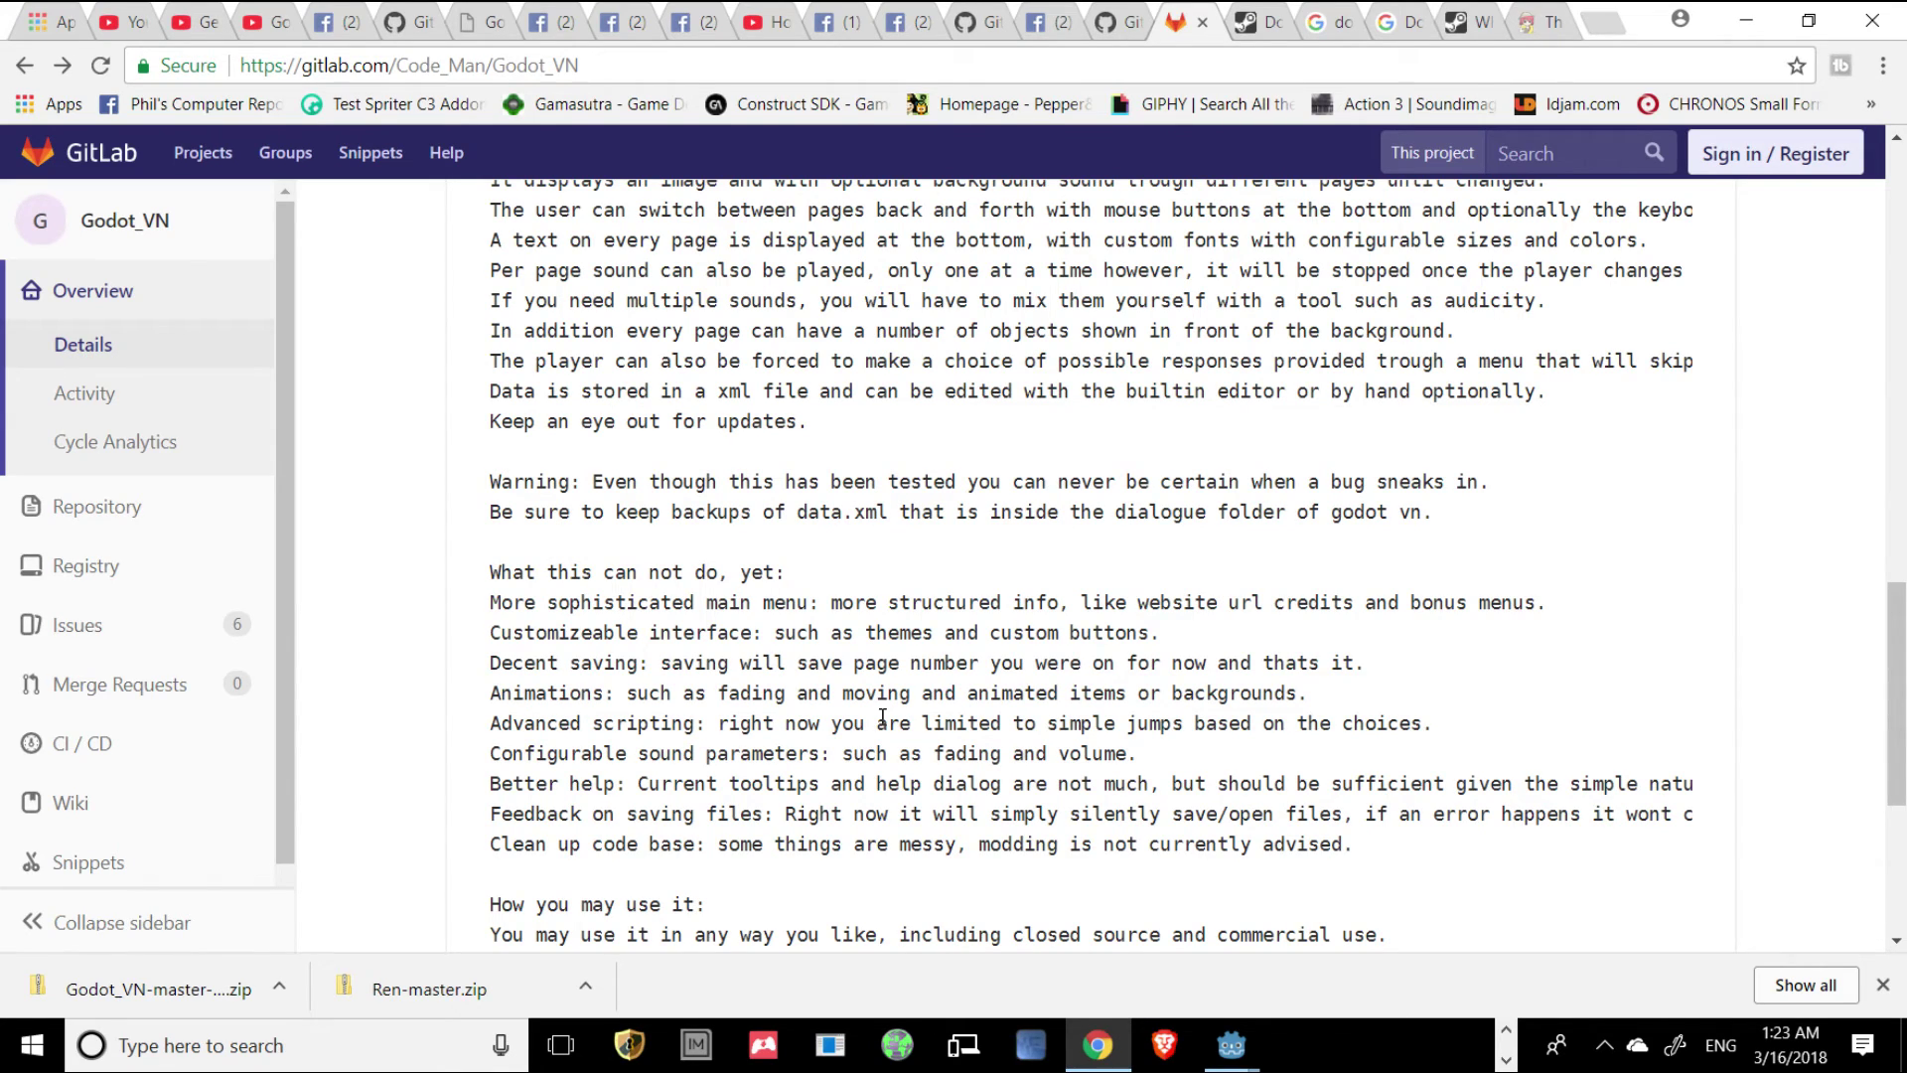
scroll(882, 716, down, 5)
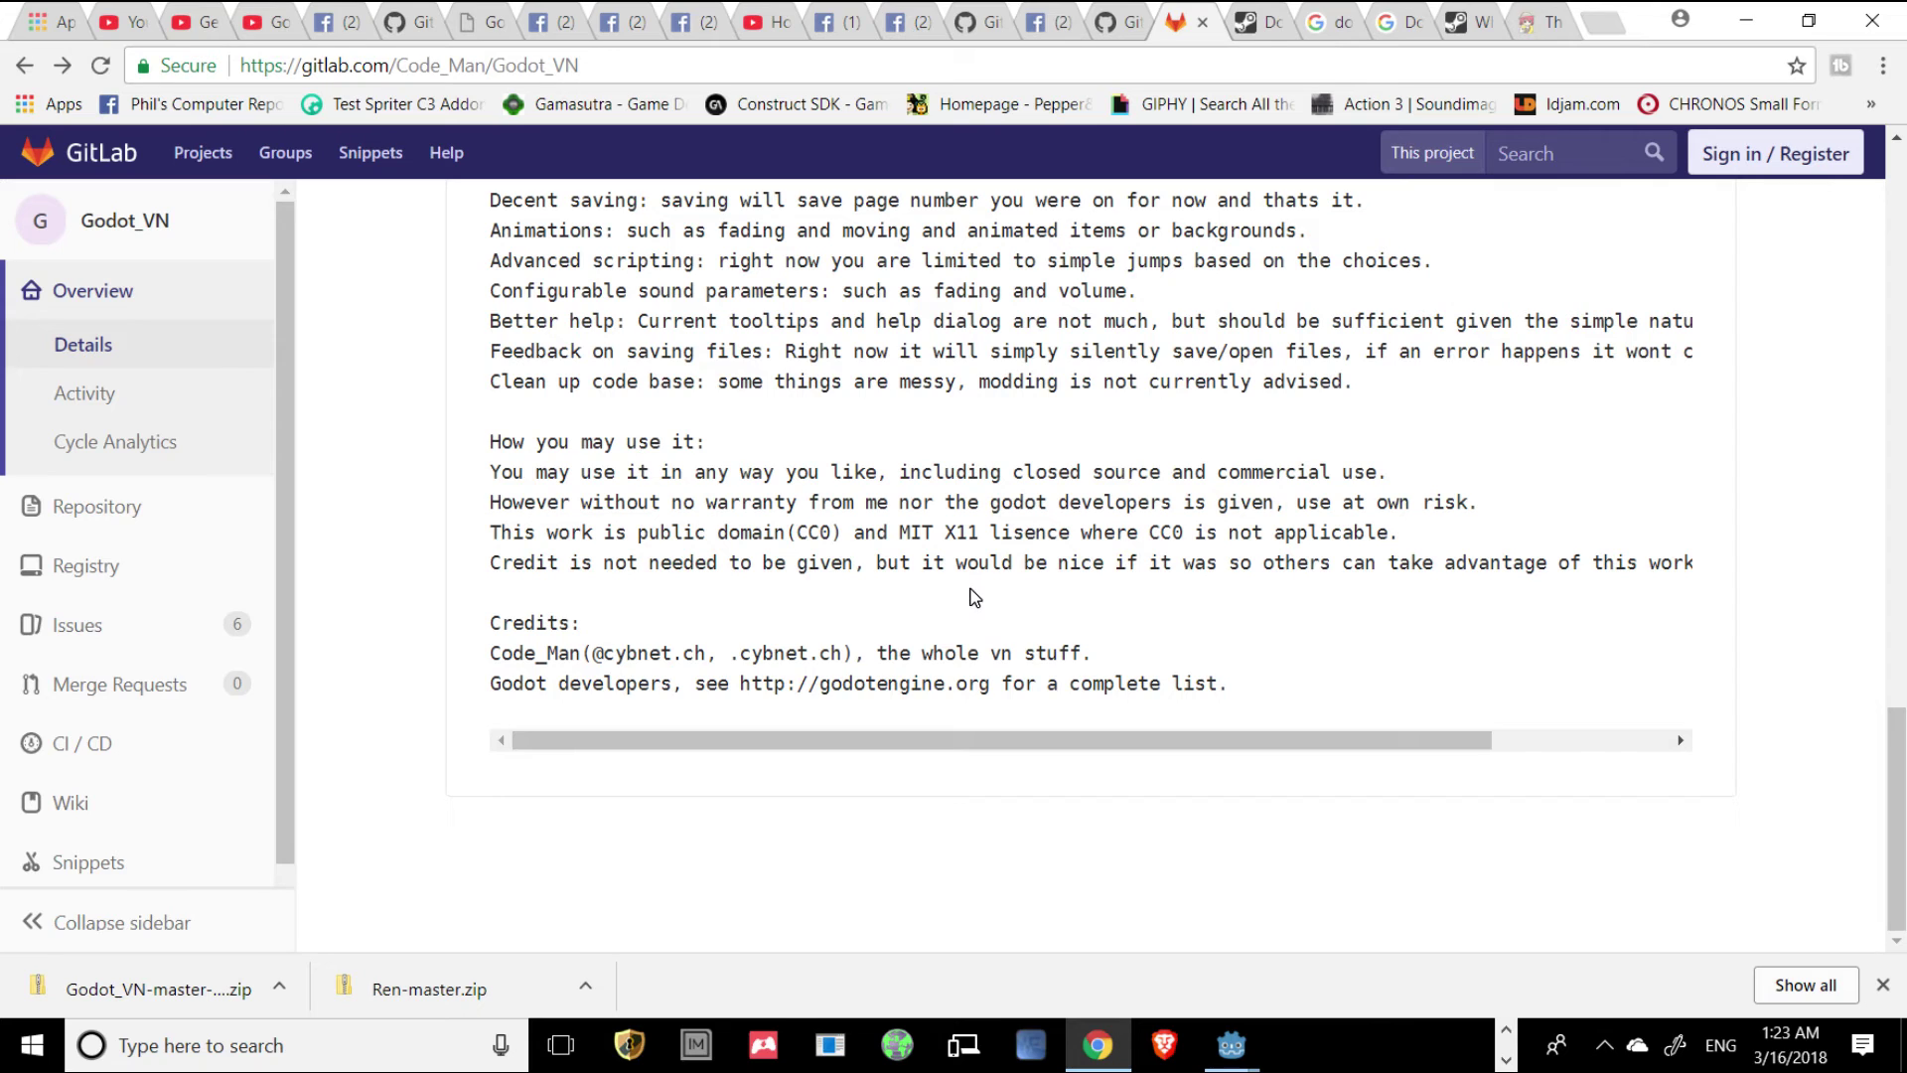
scroll(970, 595, up, 4)
Close the renpy.org website tab in Chrome.
click(1117, 24)
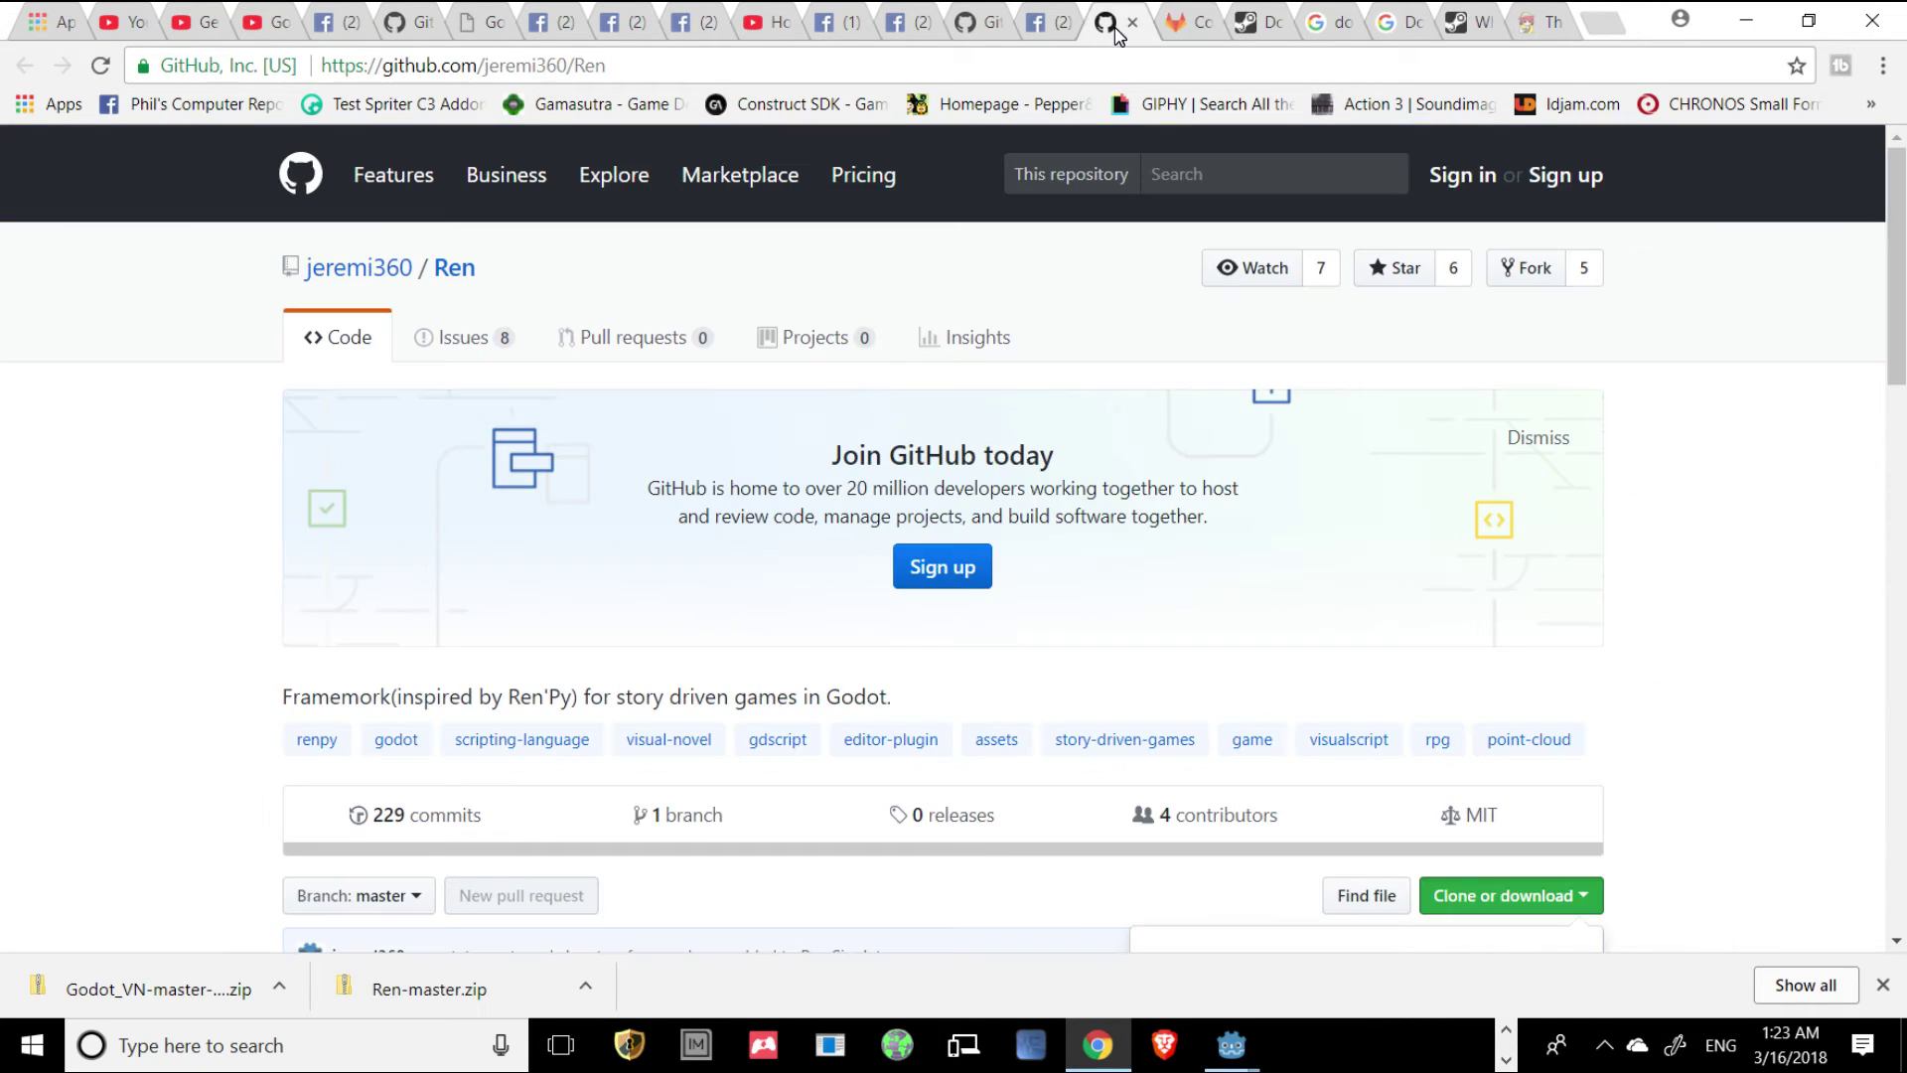
scroll(1073, 656, down, 8)
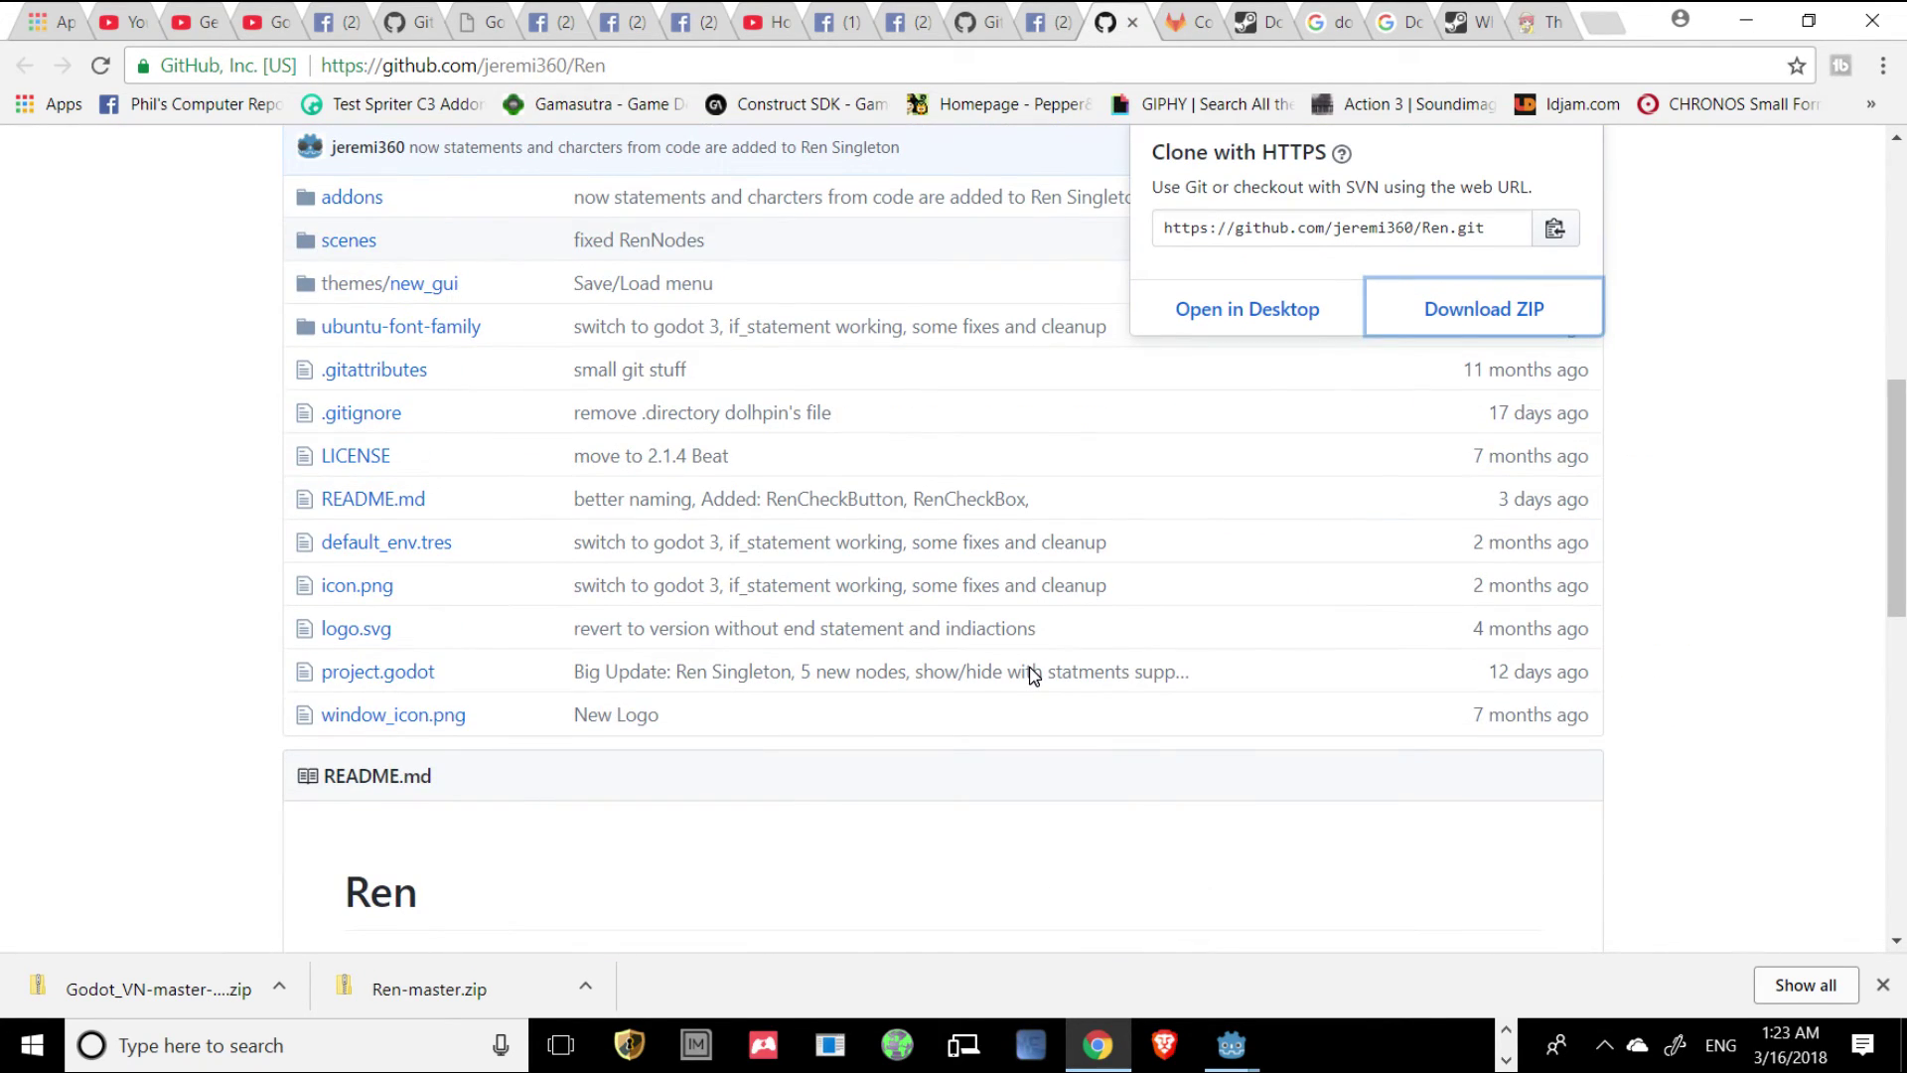
scroll(695, 583, up, 4)
scroll(696, 583, up, 5)
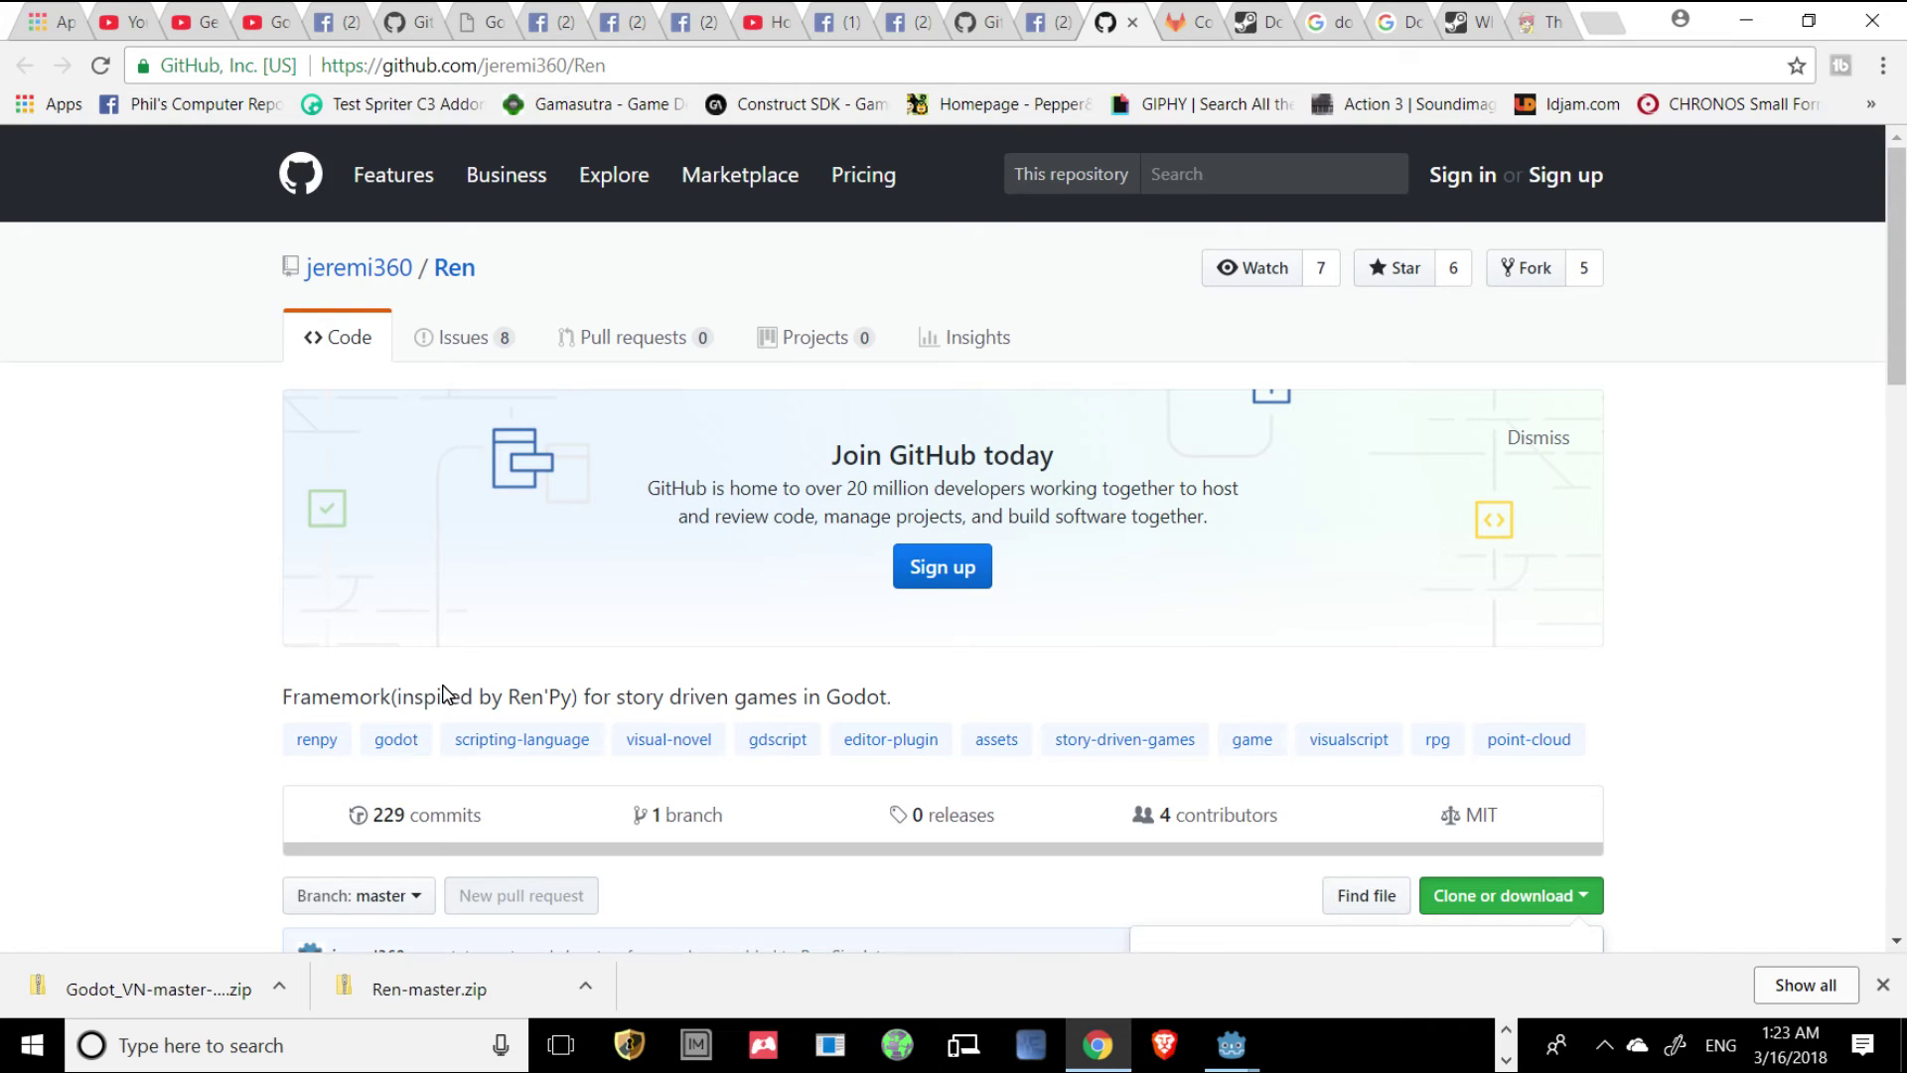
click(1543, 25)
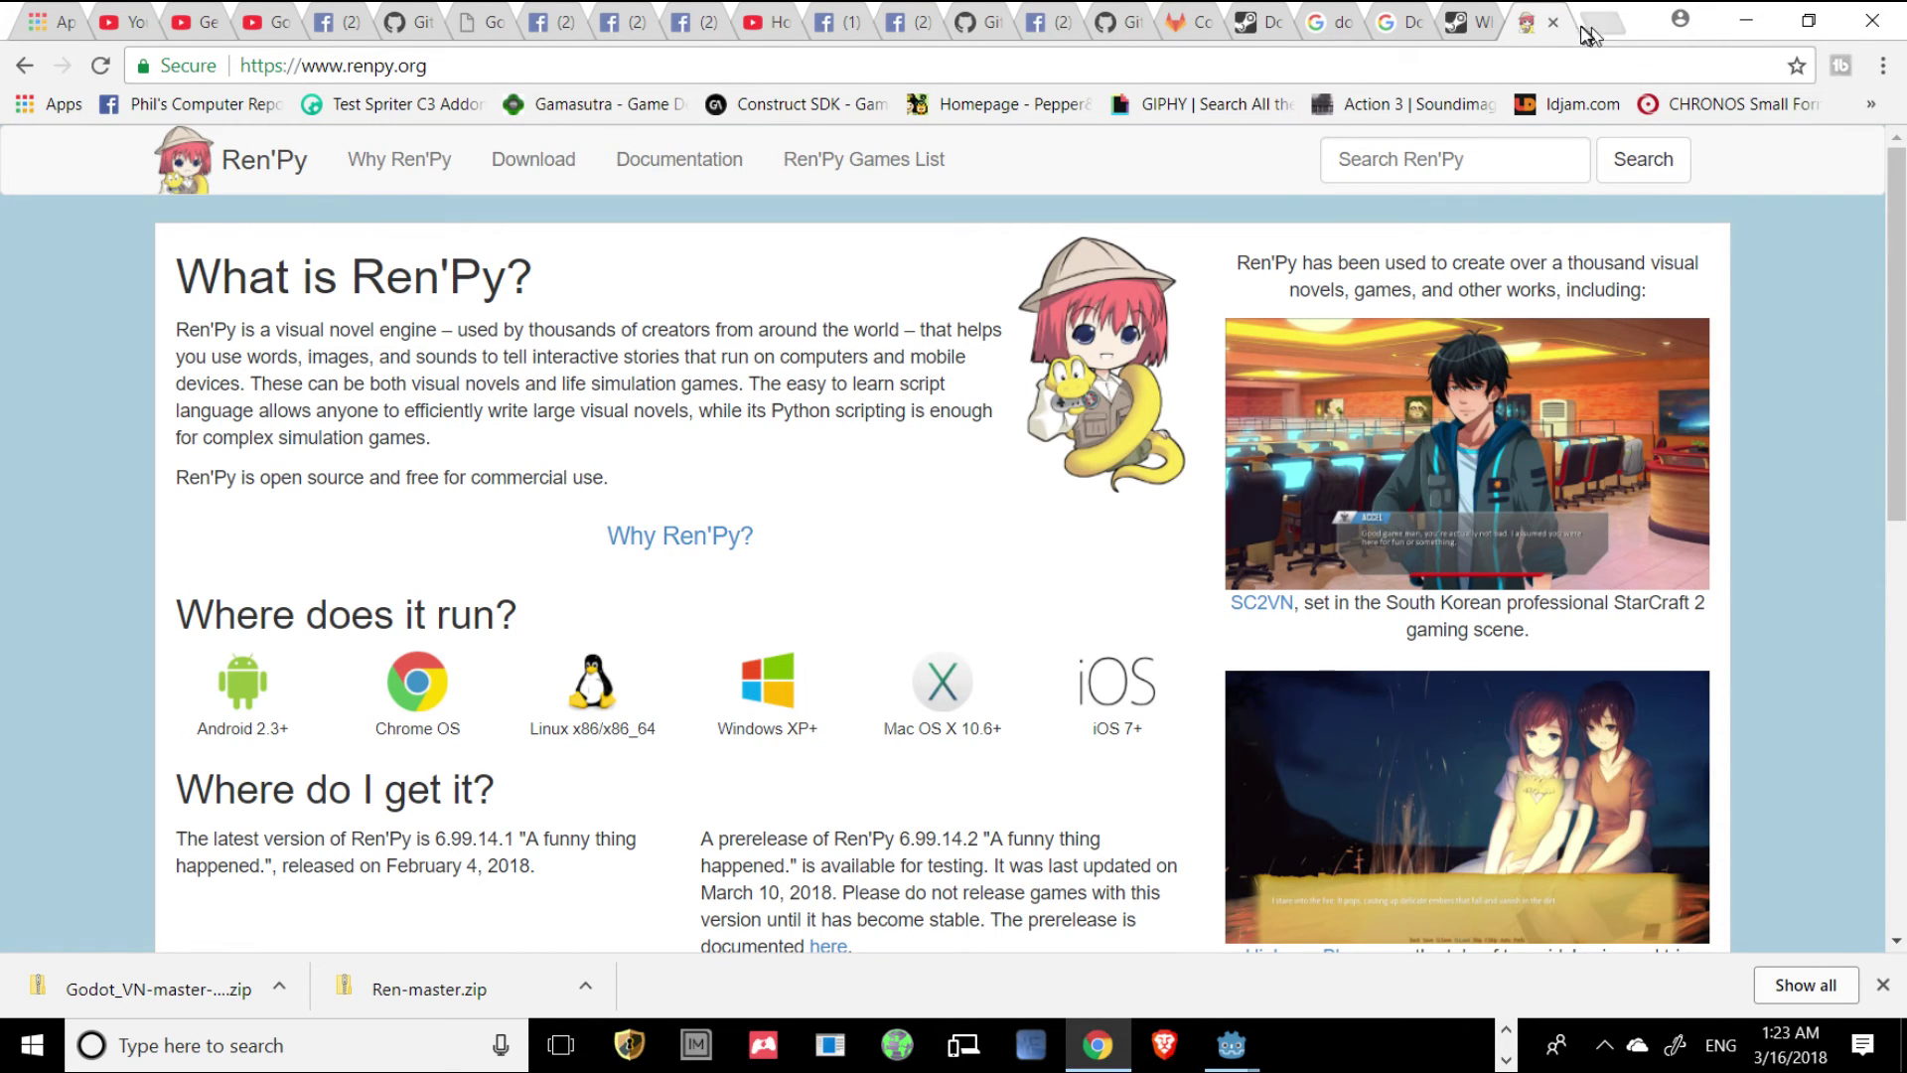
click(1552, 22)
click(1099, 15)
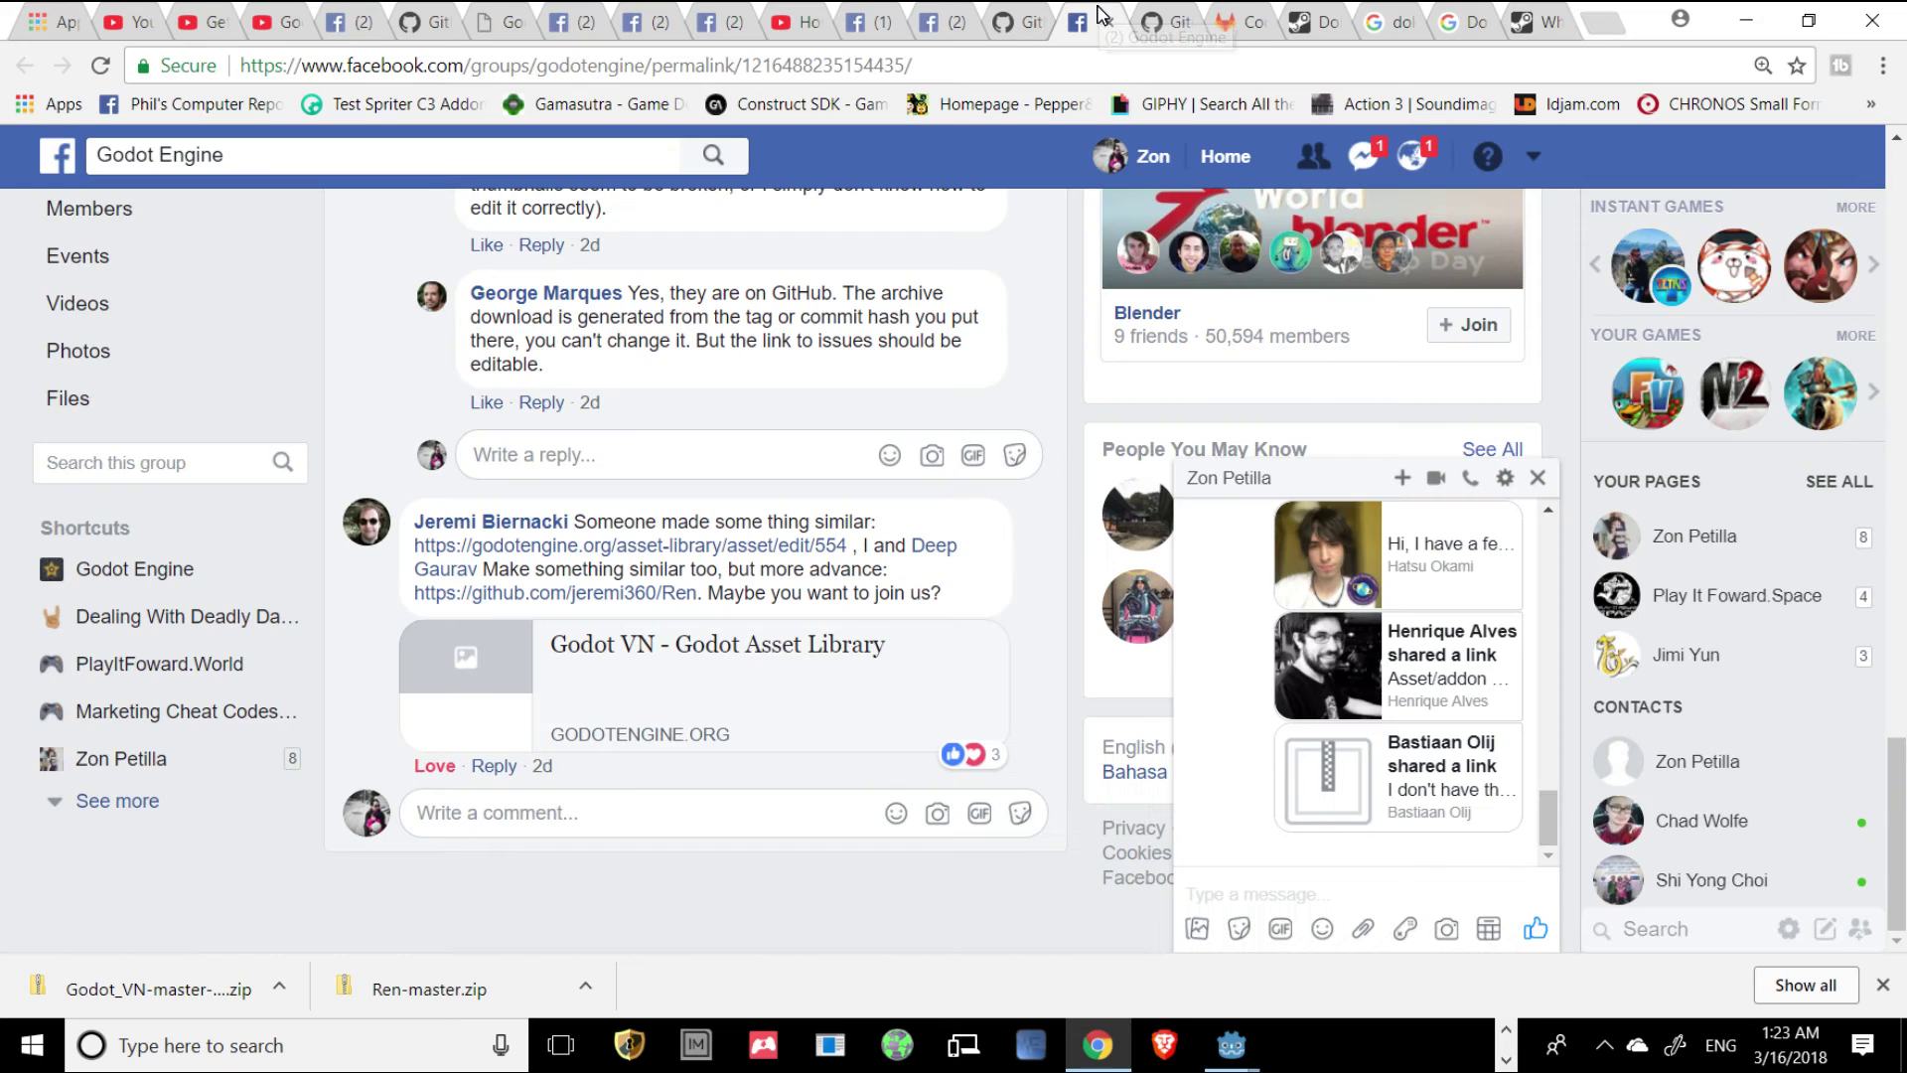
Return to the jeremi360/Ren GitHub page and scroll to its file list.
click(1019, 32)
scroll(858, 496, down, 12)
scroll(858, 496, down, 6)
scroll(857, 502, up, 7)
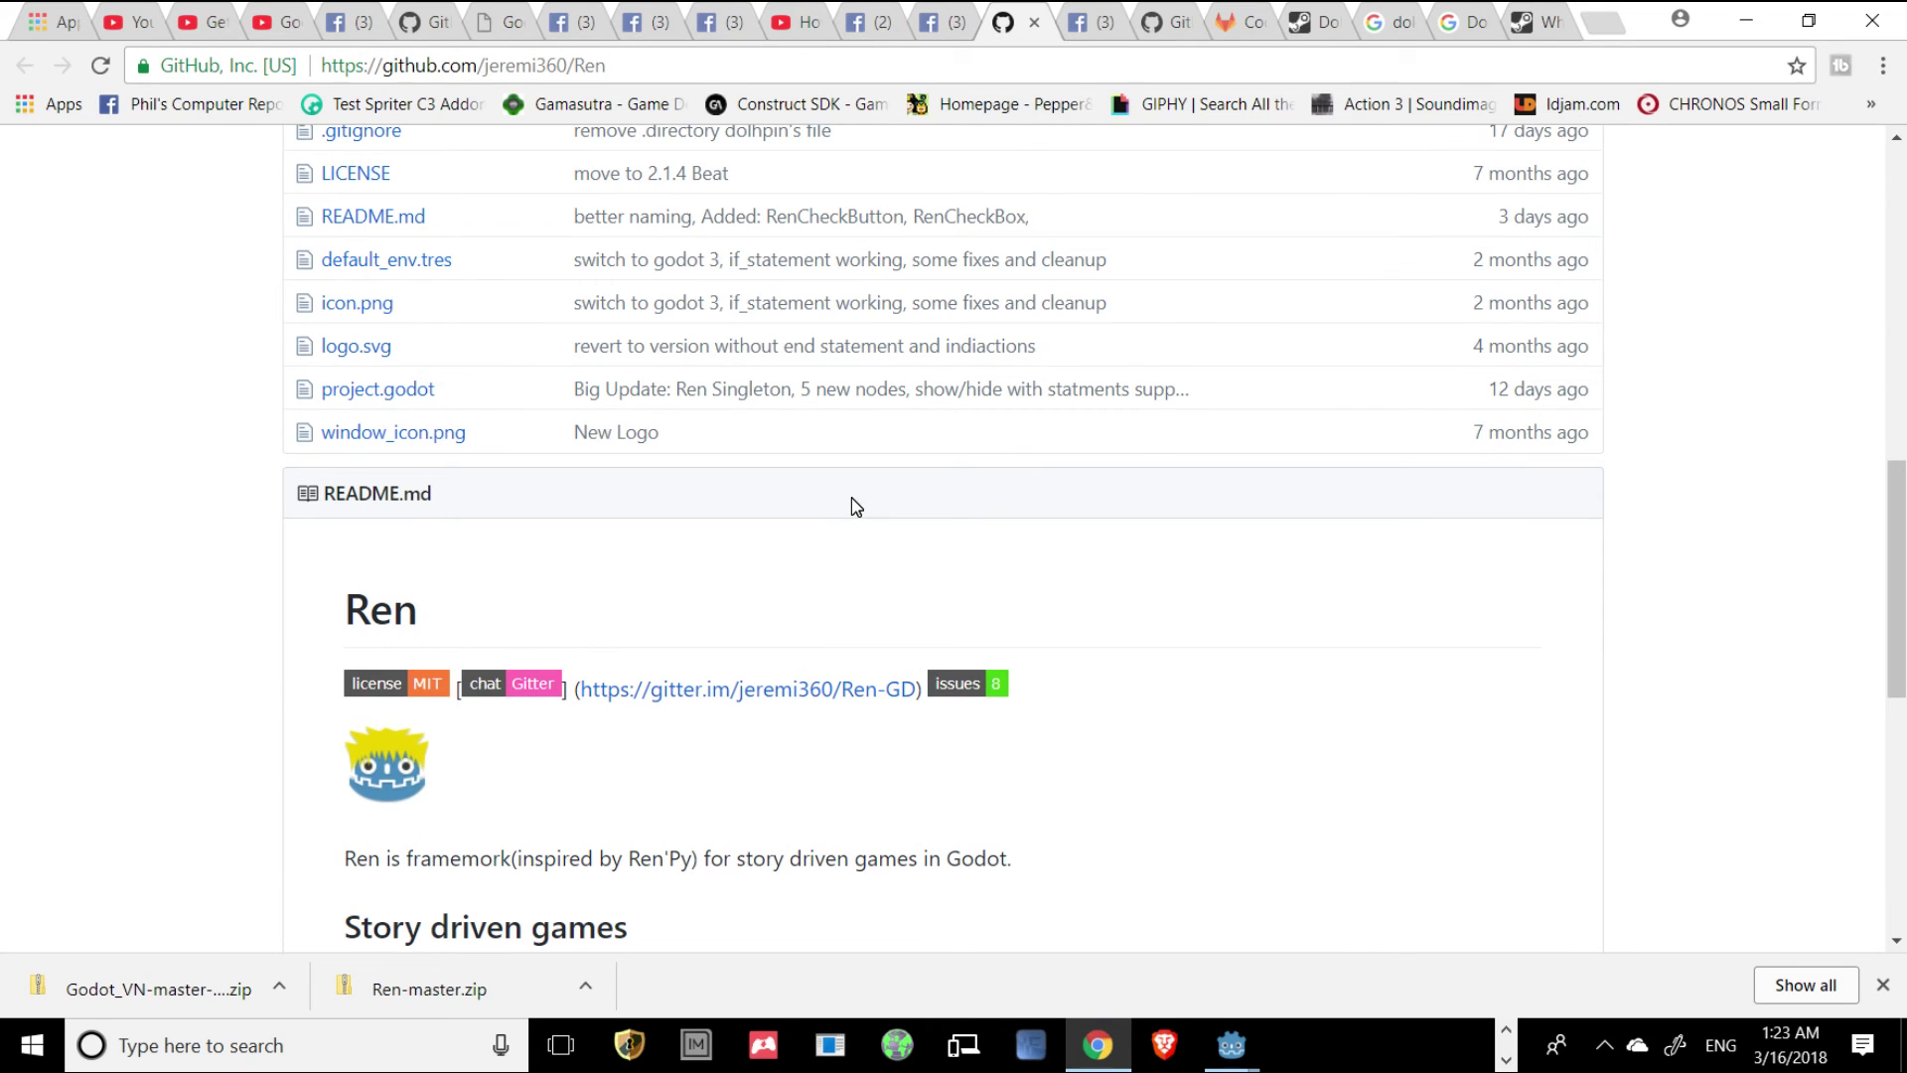
scroll(856, 506, down, 8)
scroll(880, 668, up, 12)
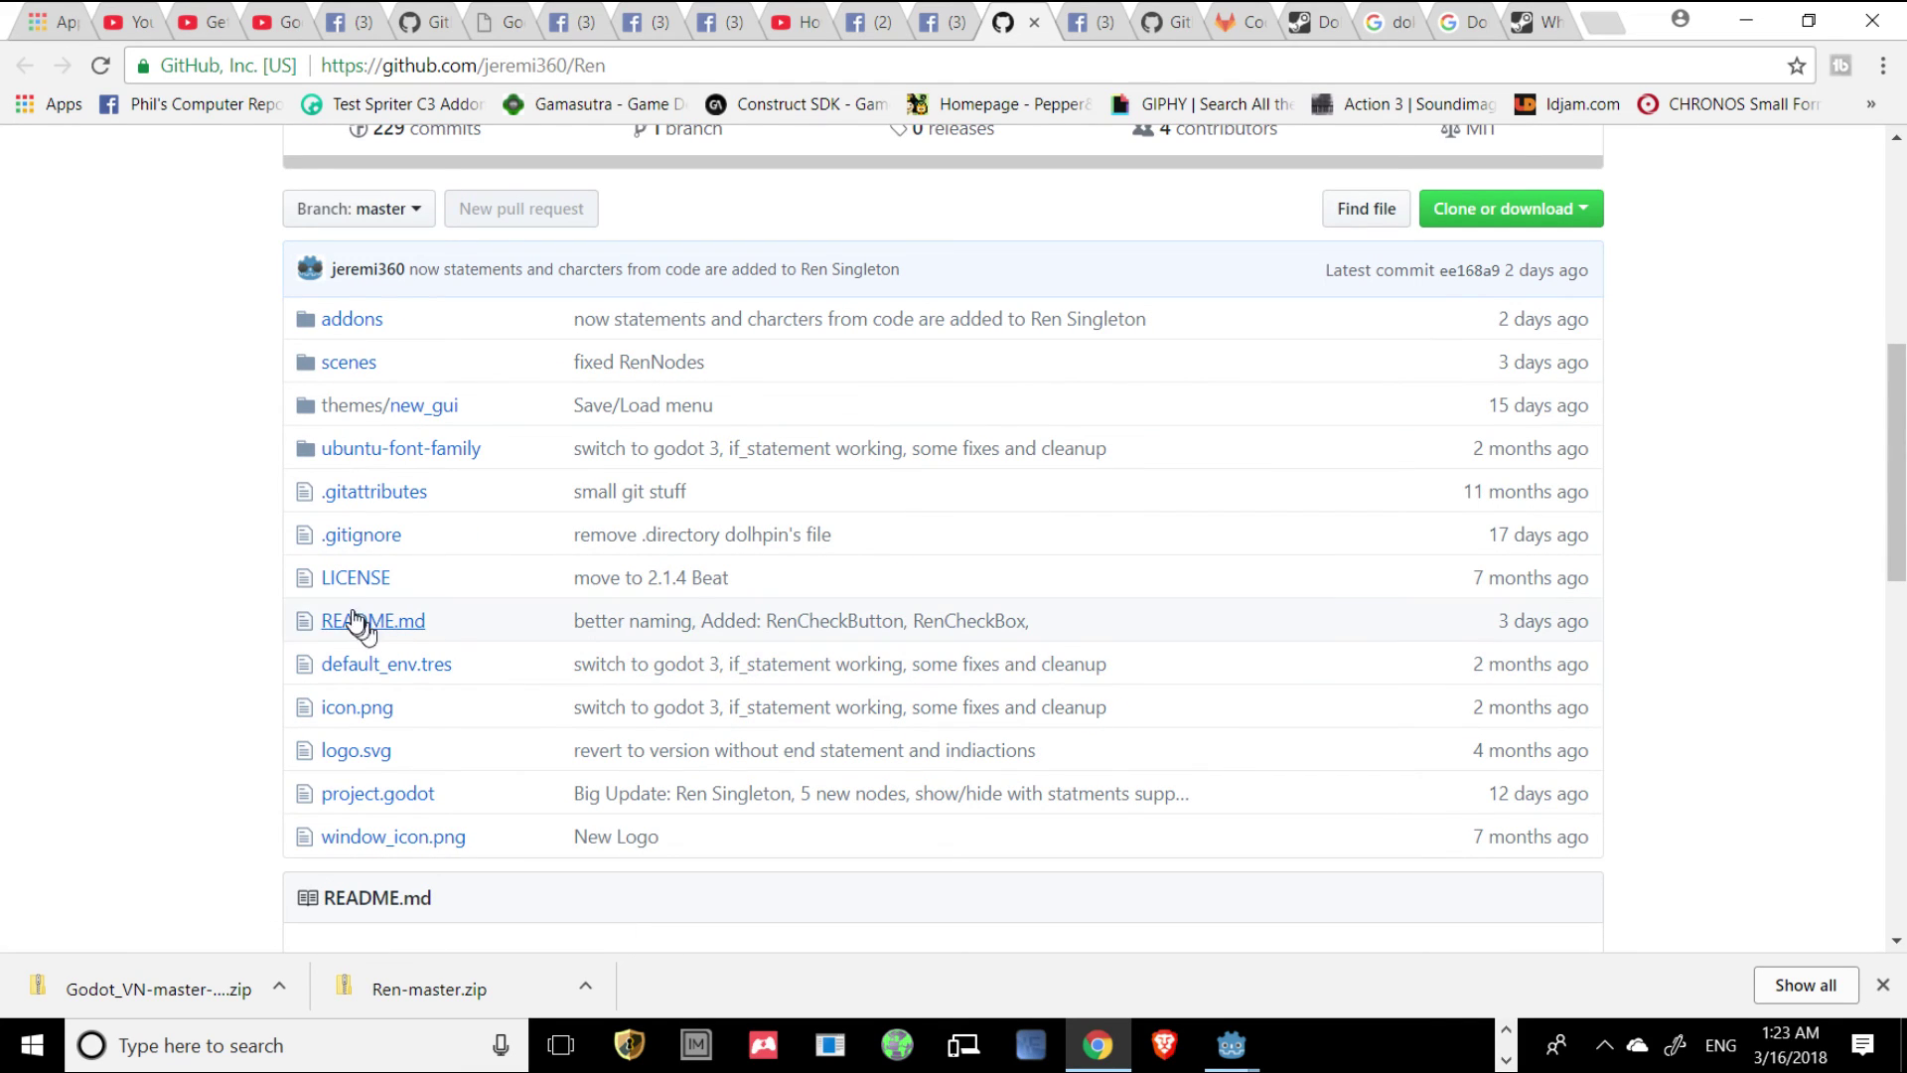
Open the Ren repository's LICENSE file and review its MIT License text.
click(355, 579)
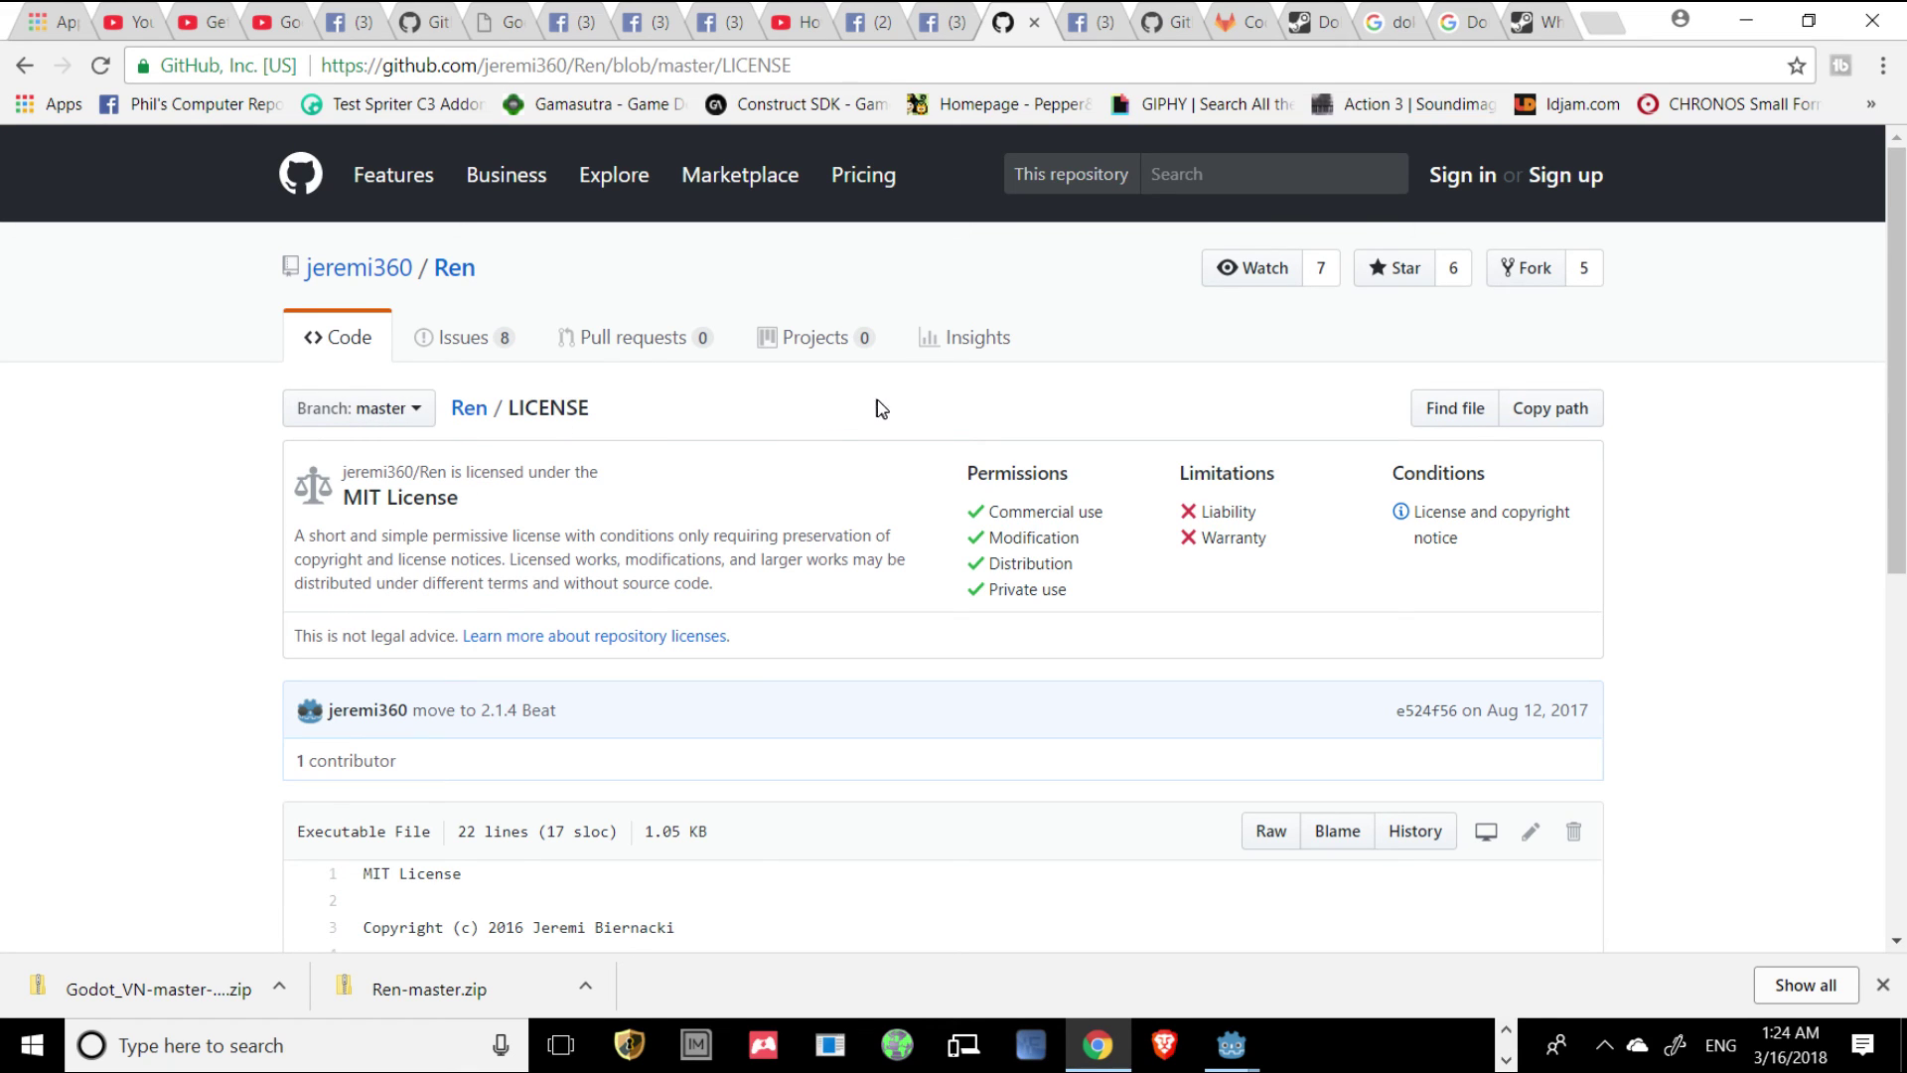
scroll(909, 362, down, 8)
scroll(994, 298, up, 8)
click(1507, 1032)
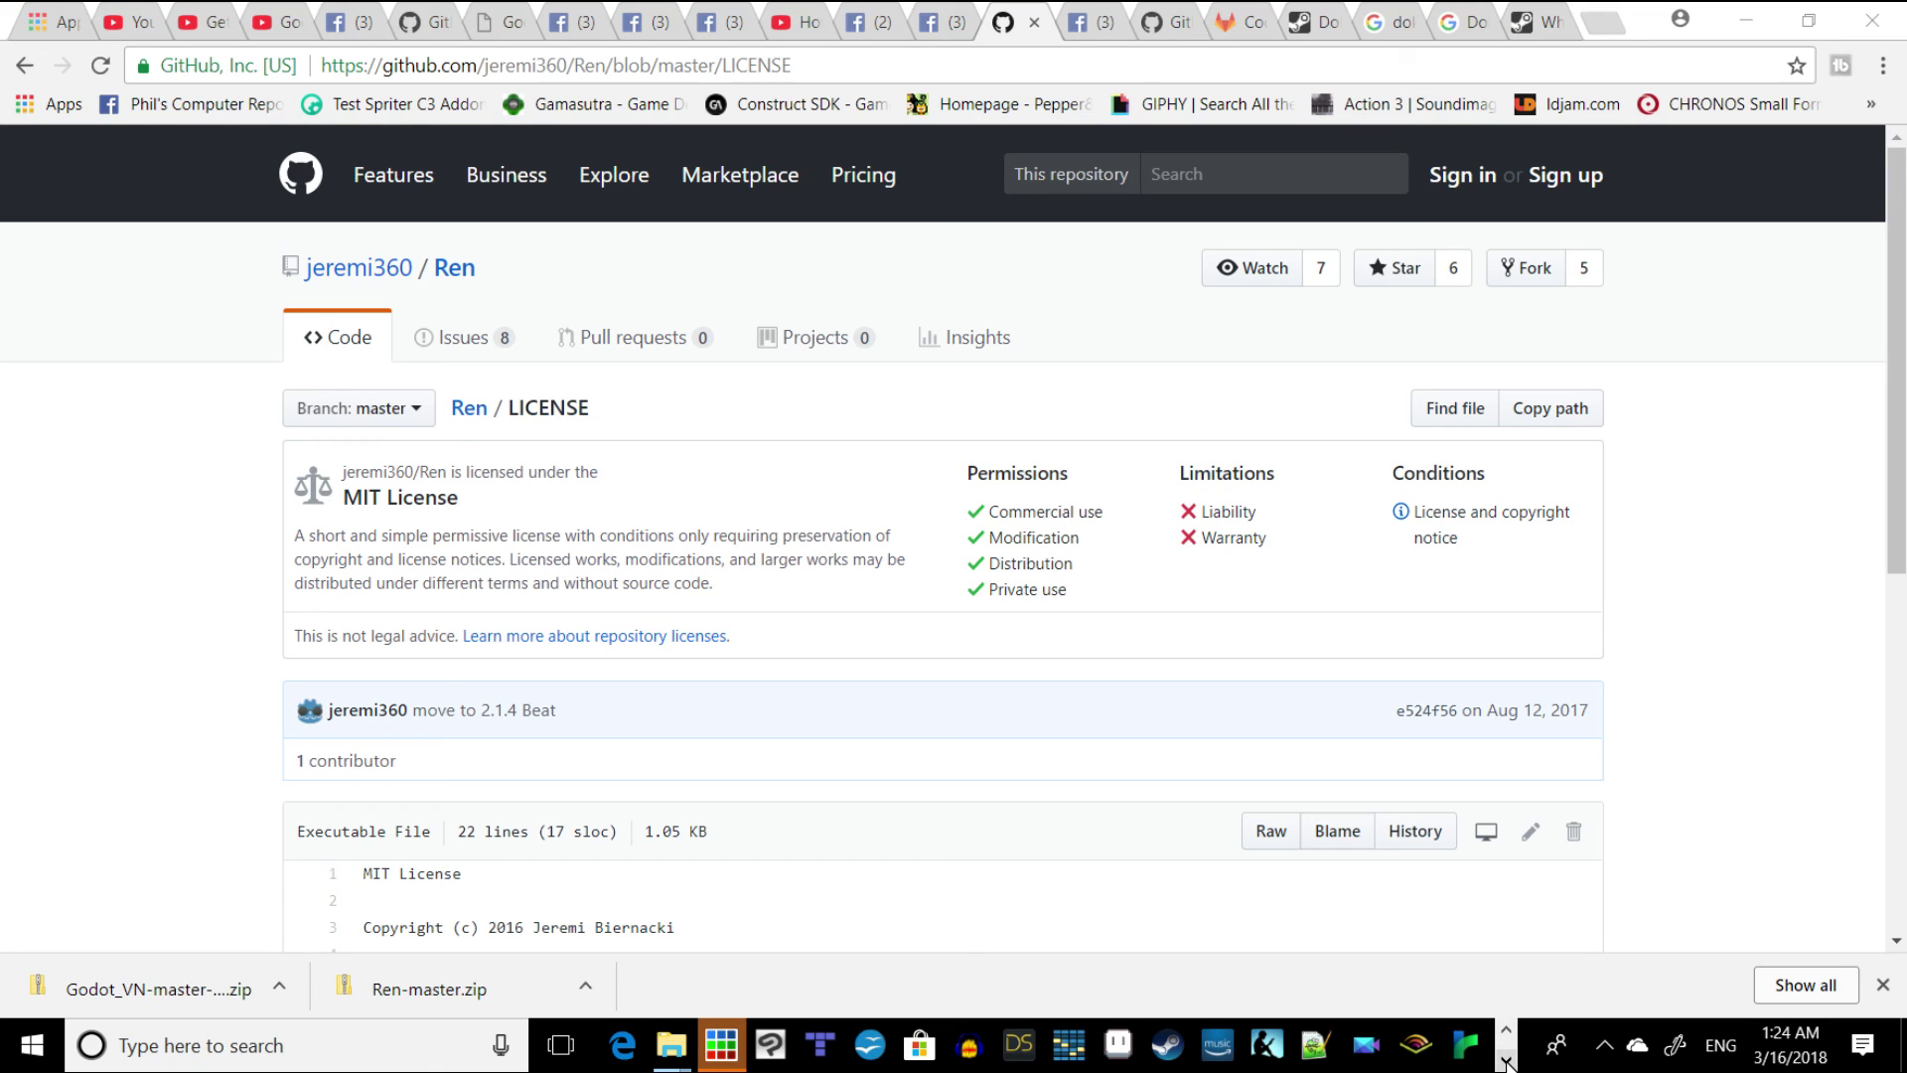
click(1506, 1061)
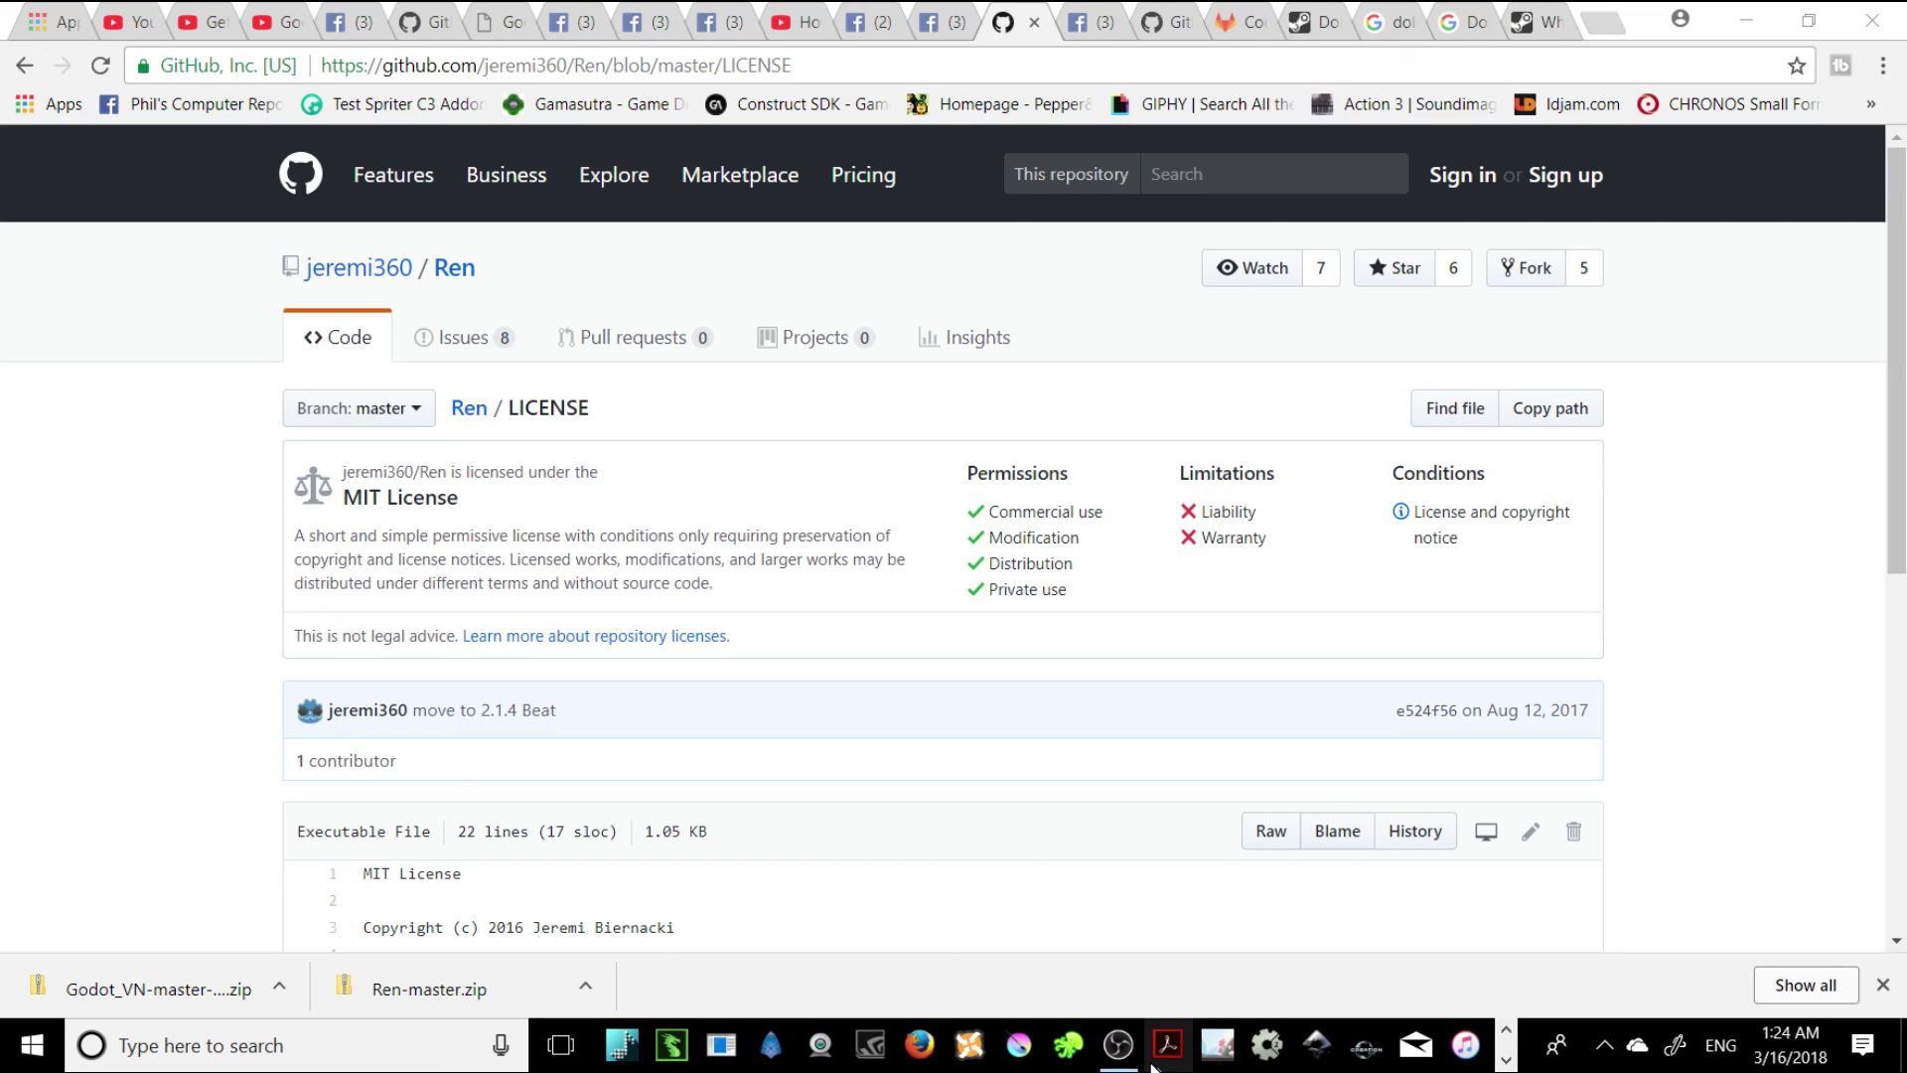
click(1118, 1045)
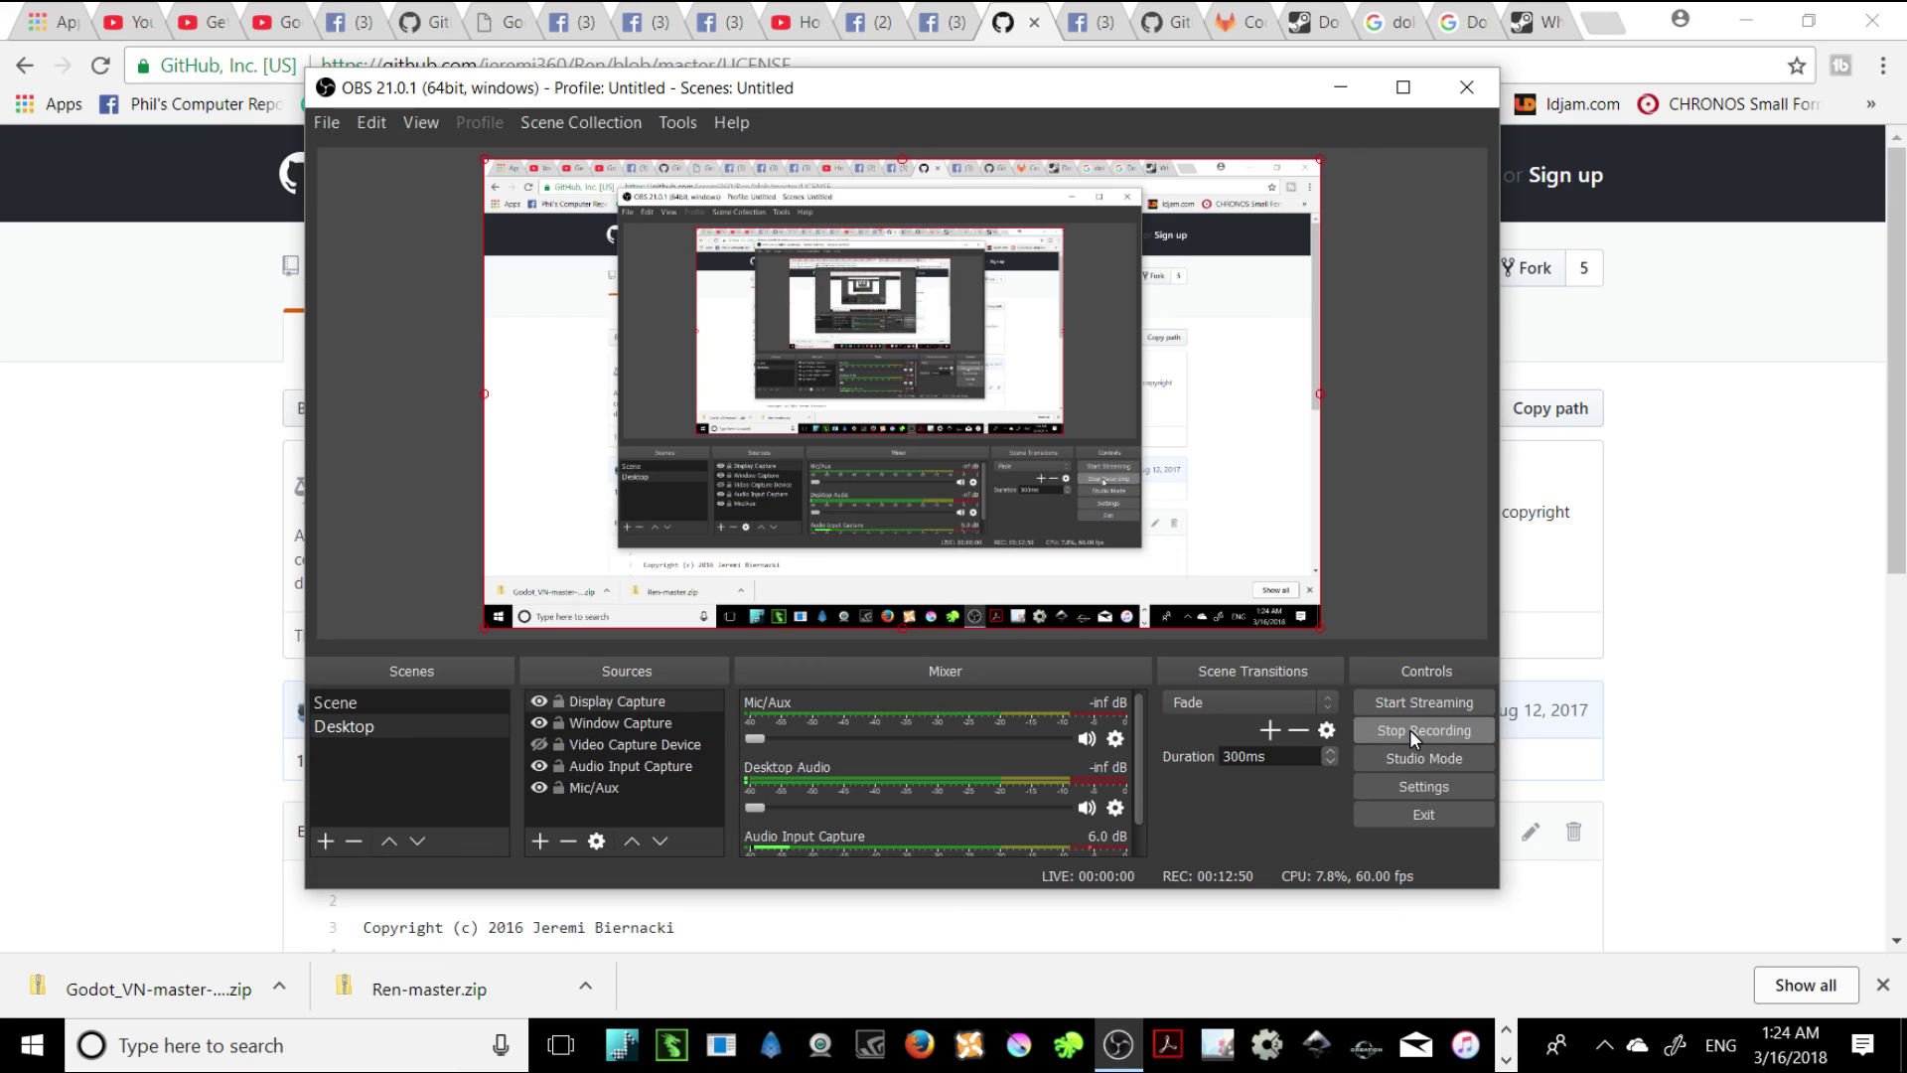